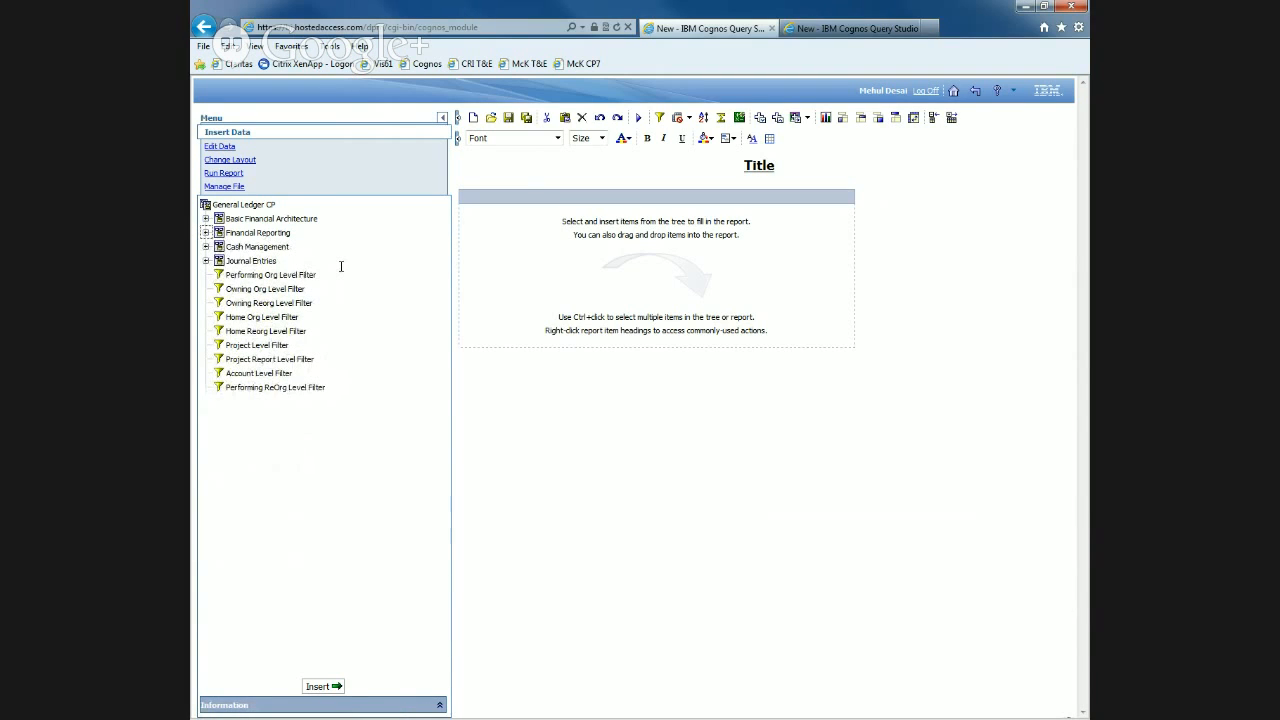
# Preview the report with limited data and return to the insertable data items.
pyautogui.click(225, 173)
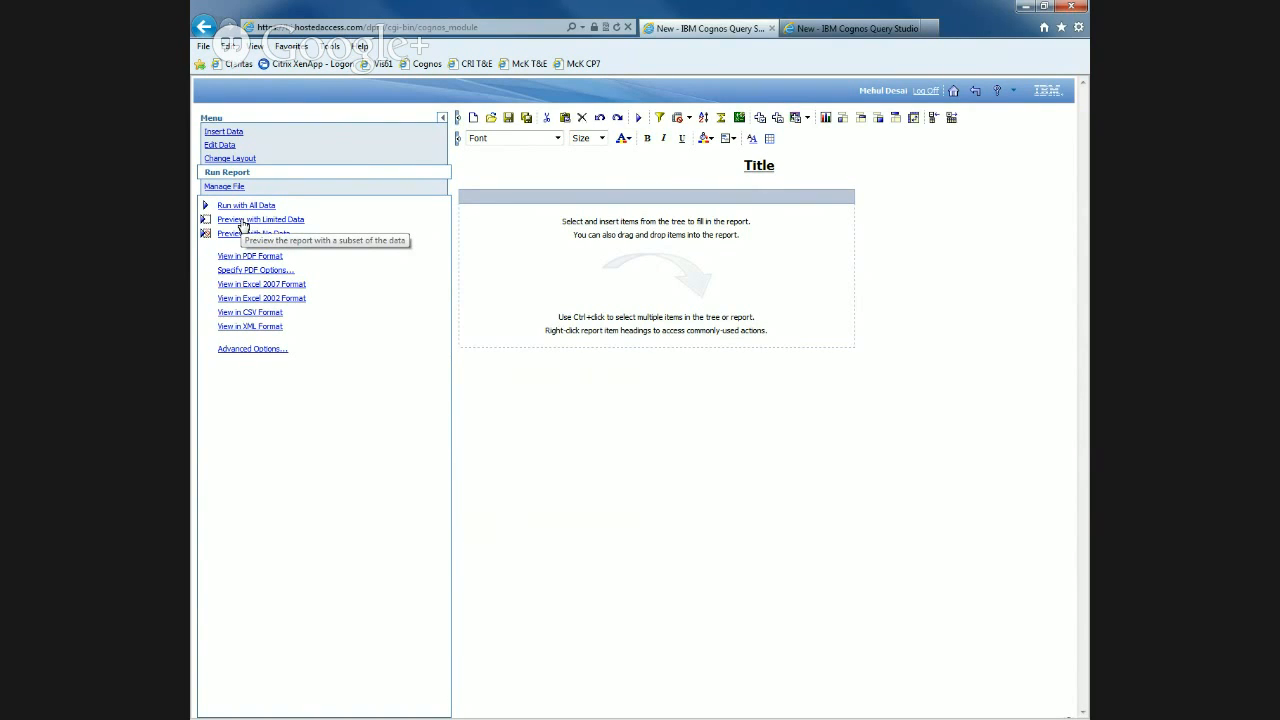
pyautogui.click(243, 220)
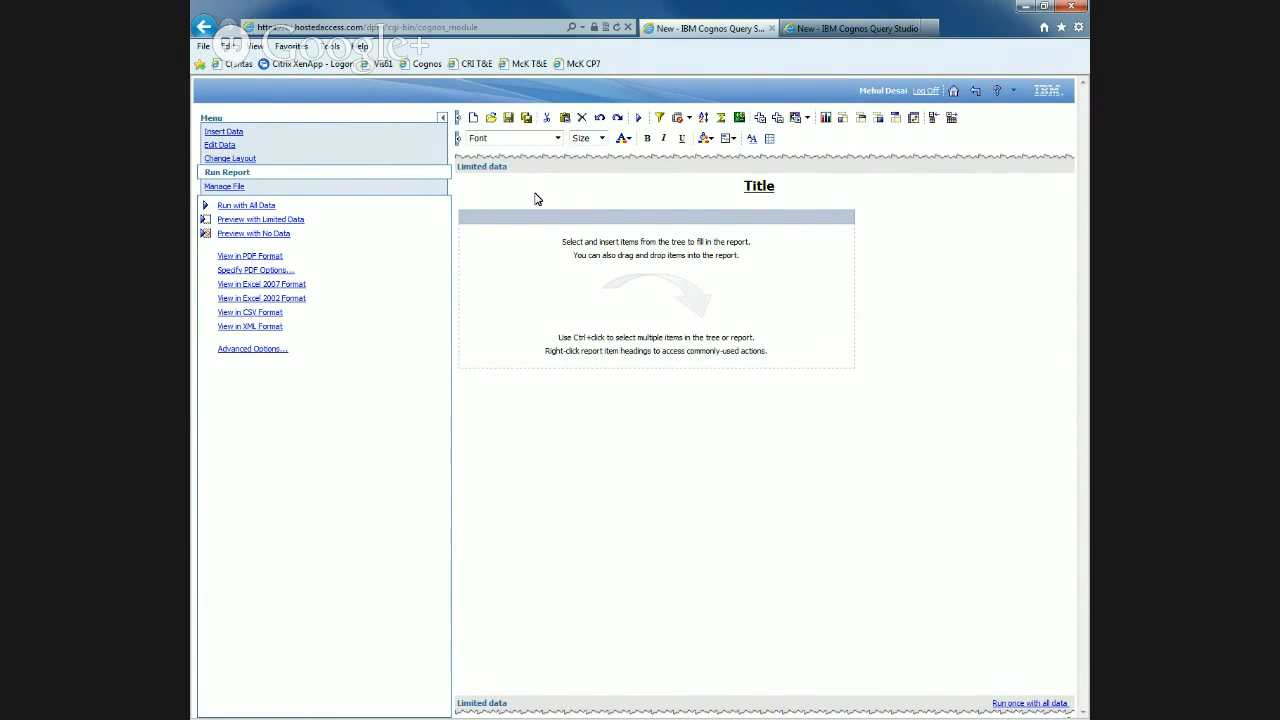
pyautogui.click(219, 133)
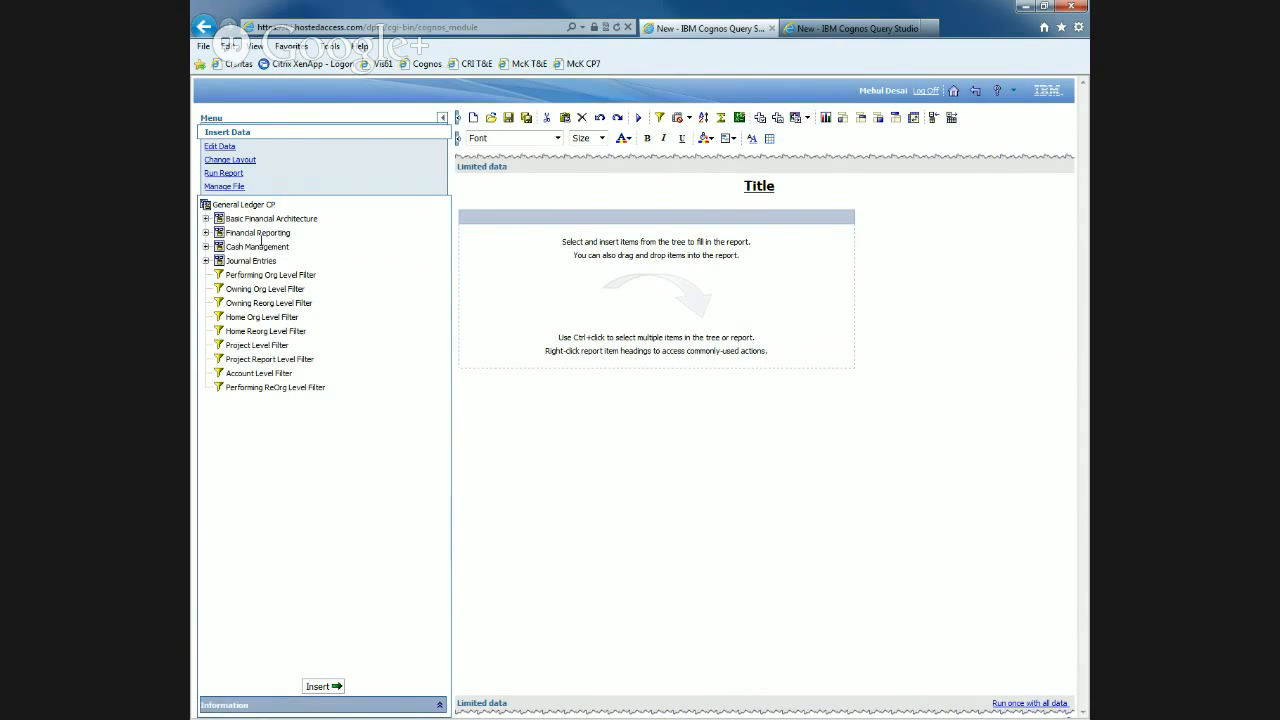
# Expand Financial Reporting in the General Ledger CP package to show its reporting areas.
pyautogui.click(258, 234)
pyautogui.click(256, 248)
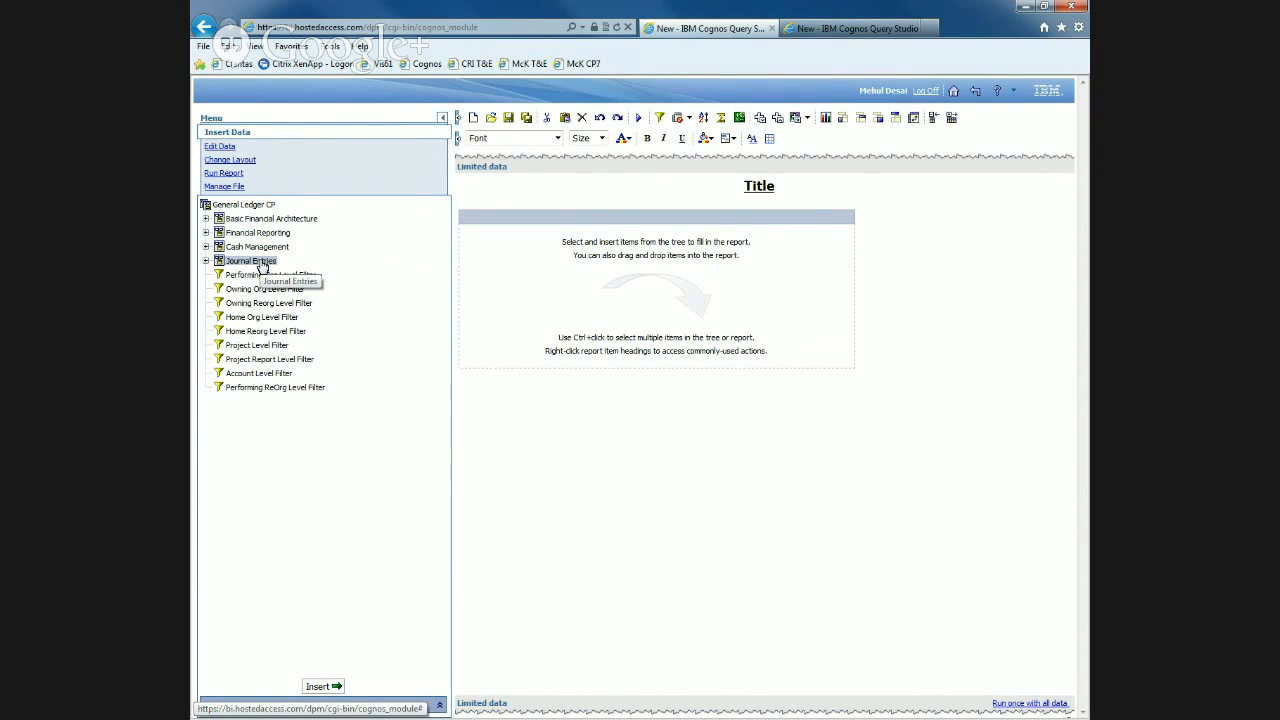
pyautogui.click(214, 233)
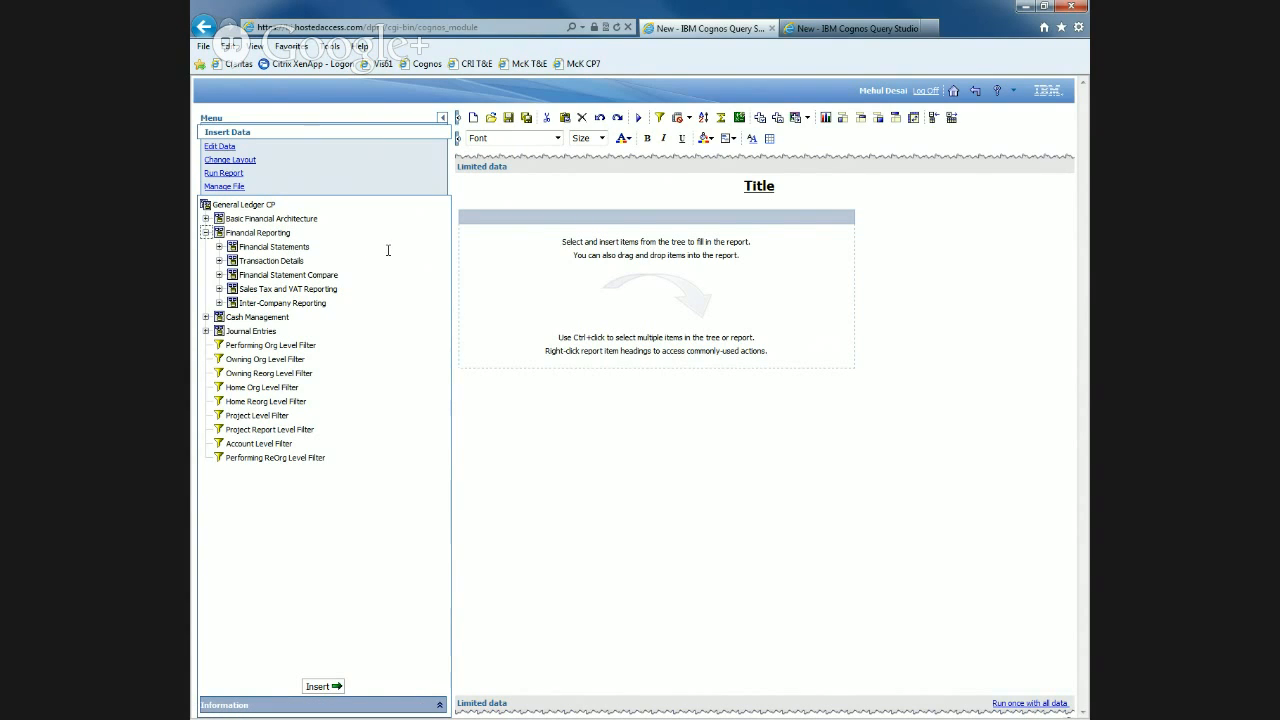
# Set the report title to "Vendor Expenses" and the subtitle to "Vendor IDs starting with 000 and Projects starting with C".
pyautogui.click(755, 196)
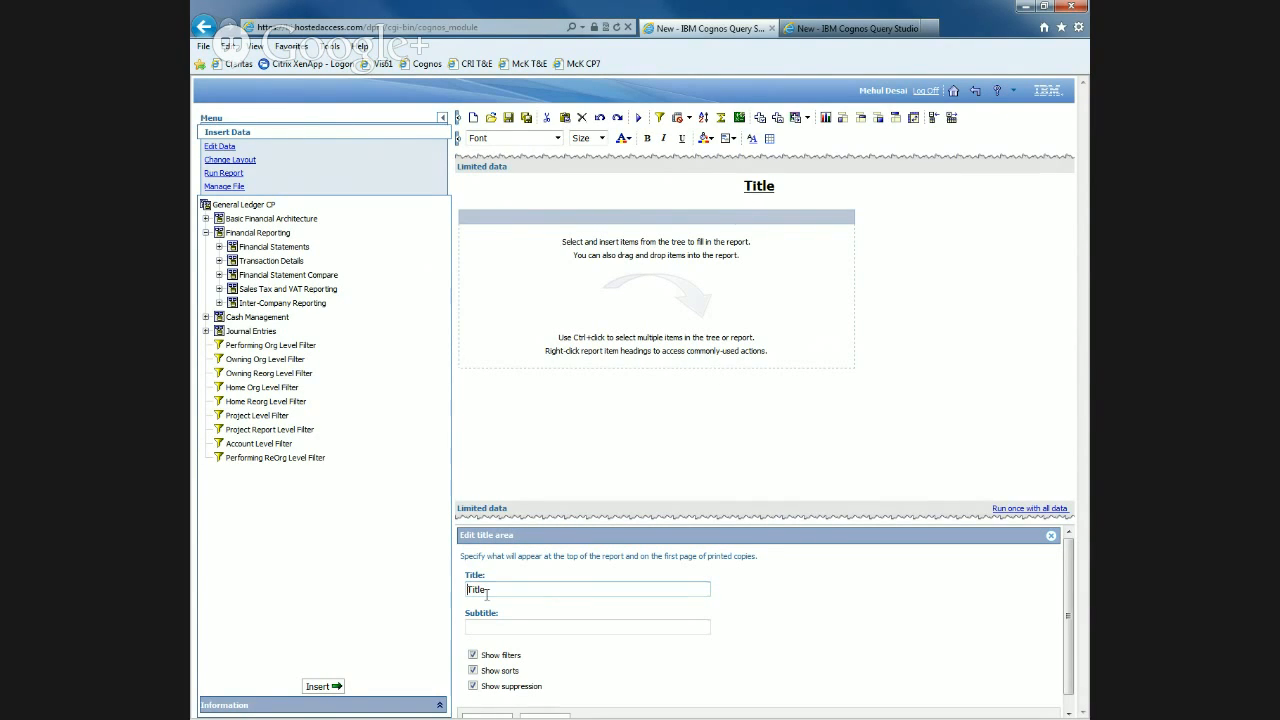
pyautogui.moveTo(490, 590); pyautogui.dragTo(437, 583)
pyautogui.write('Vendor Expenses')
pyautogui.click(500, 628)
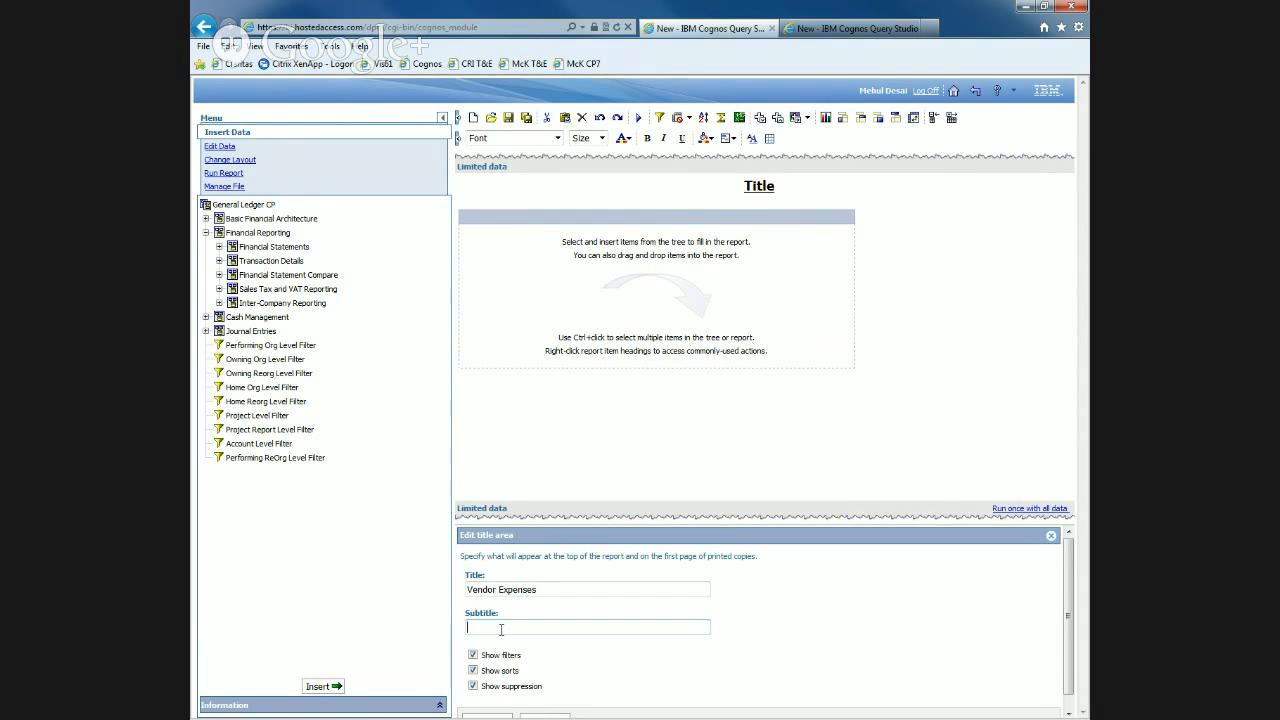
pyautogui.write('Vendor IDs starting with 000 and Projects starting wit')
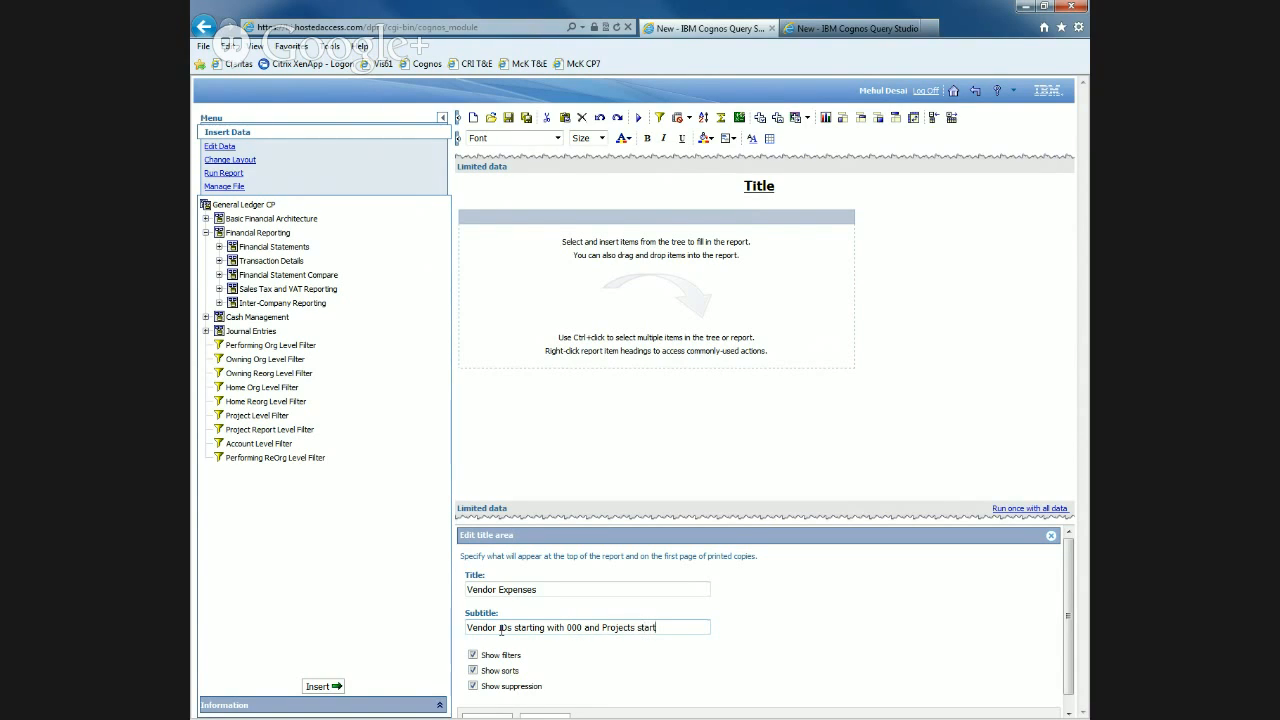
pyautogui.write('h C')
pyautogui.moveTo(703, 628); pyautogui.dragTo(453, 619)
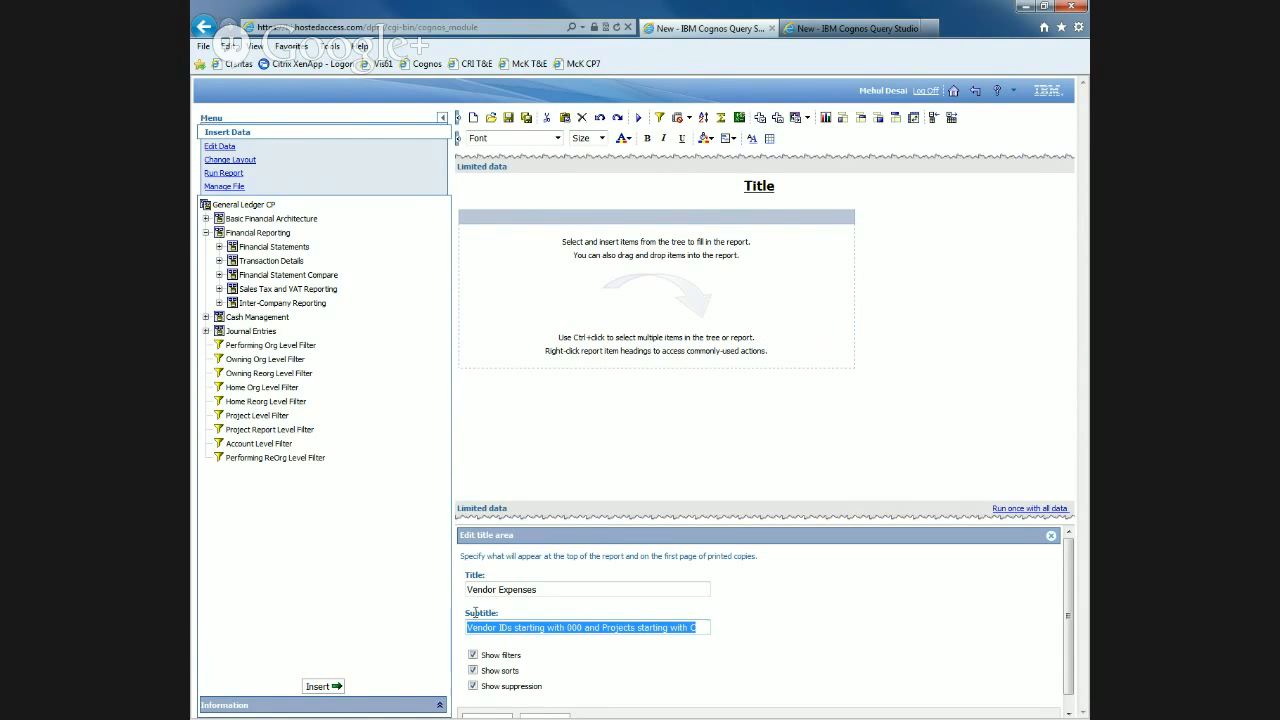
pyautogui.click(646, 678)
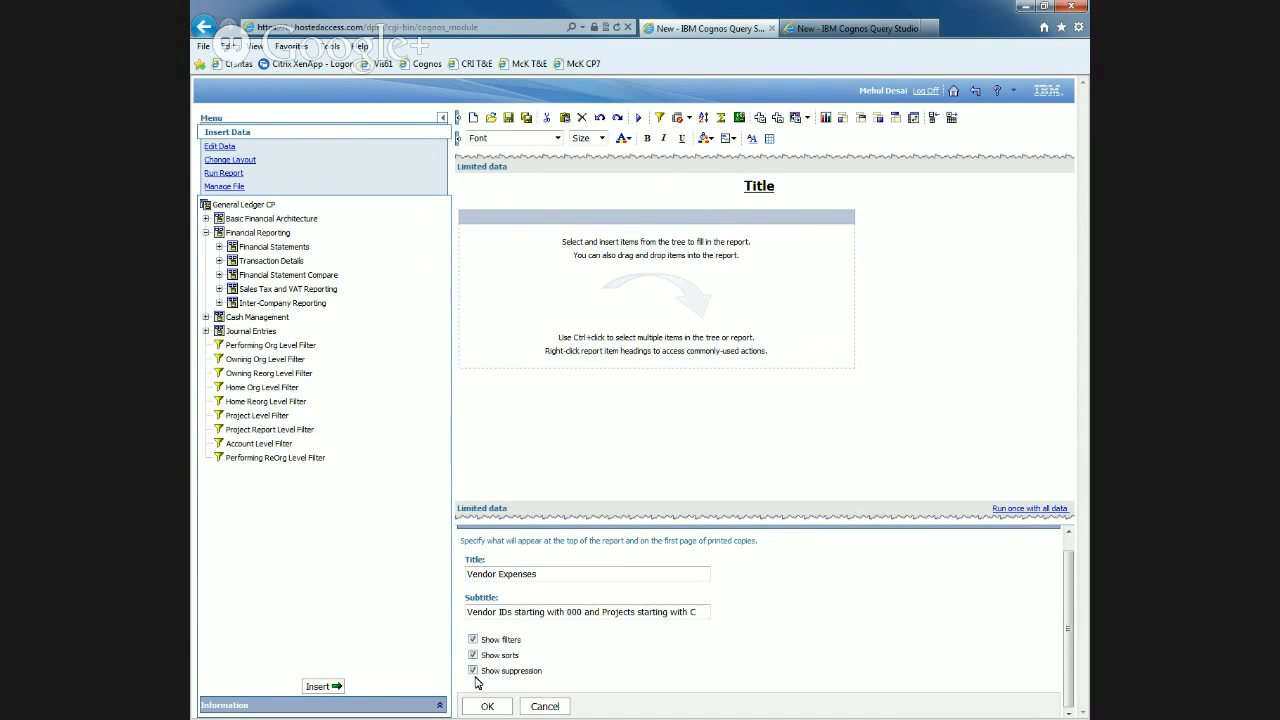
pyautogui.click(498, 710)
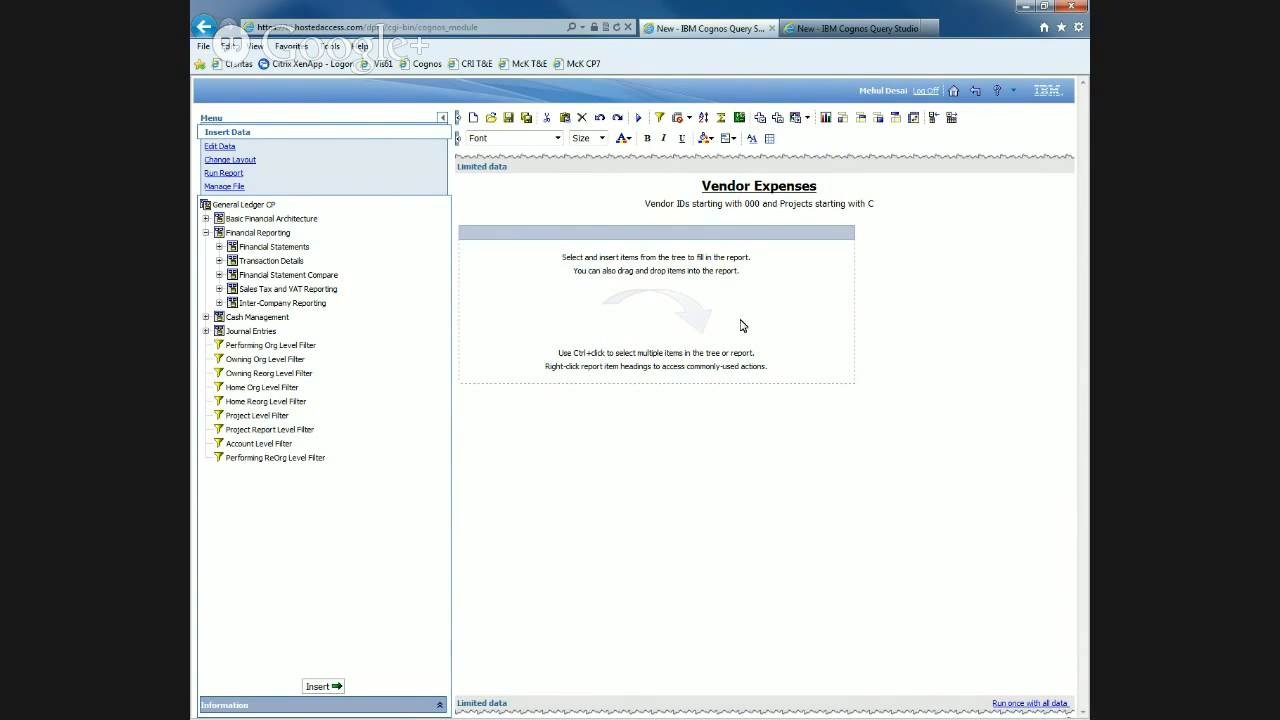
# Insert Fiscal Year and Project ID from GL Posting Summary under Transaction Details as report columns.
pyautogui.click(219, 261)
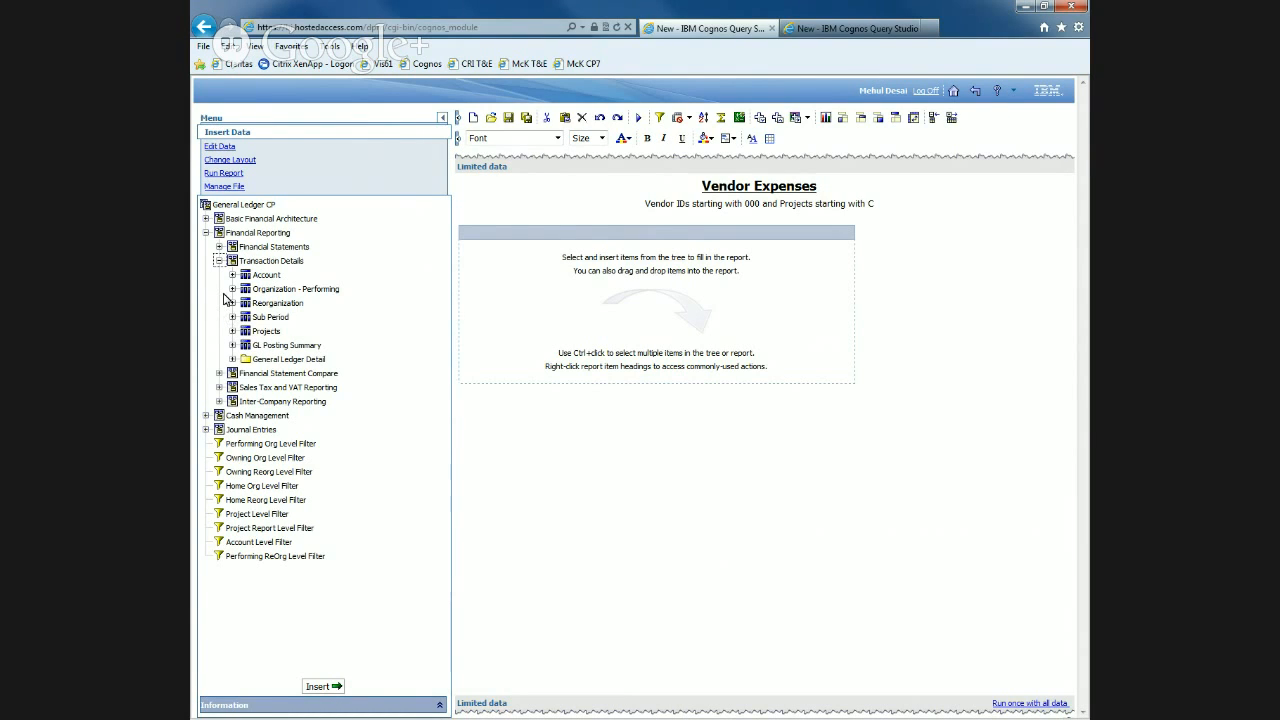
pyautogui.click(233, 348)
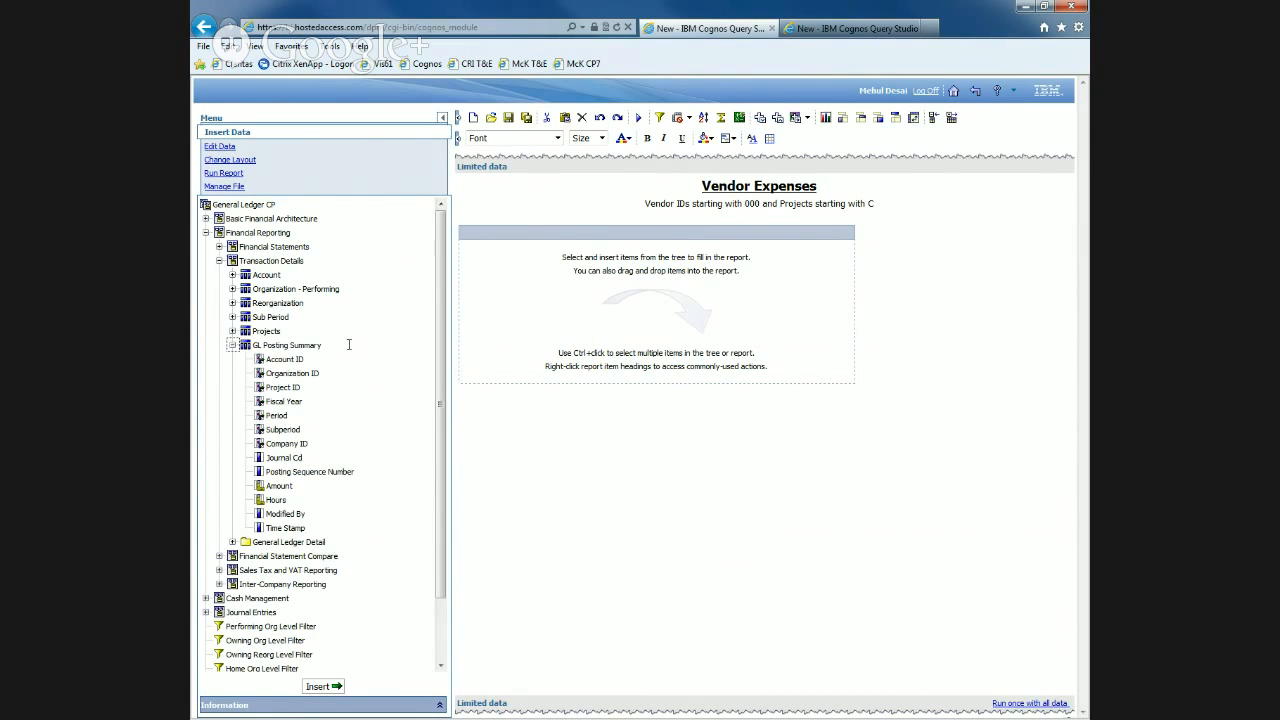
pyautogui.moveTo(283, 401); pyautogui.dragTo(484, 325)
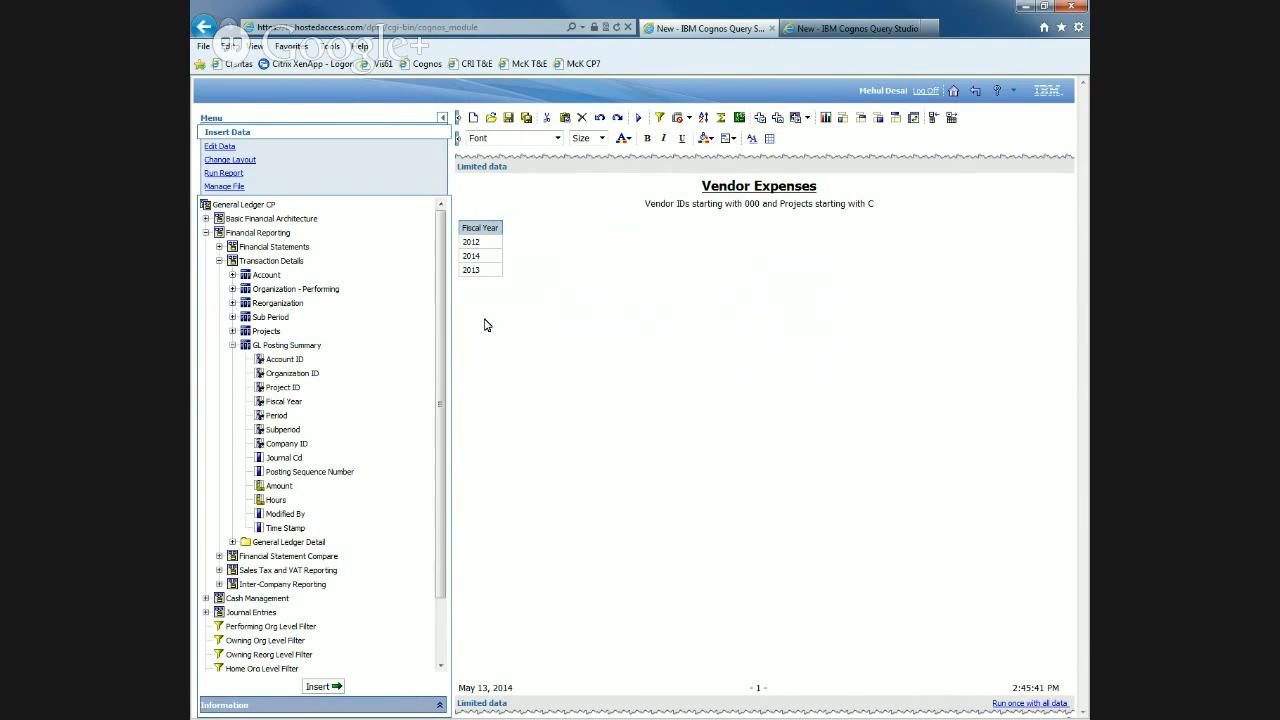
pyautogui.doubleClick(281, 389)
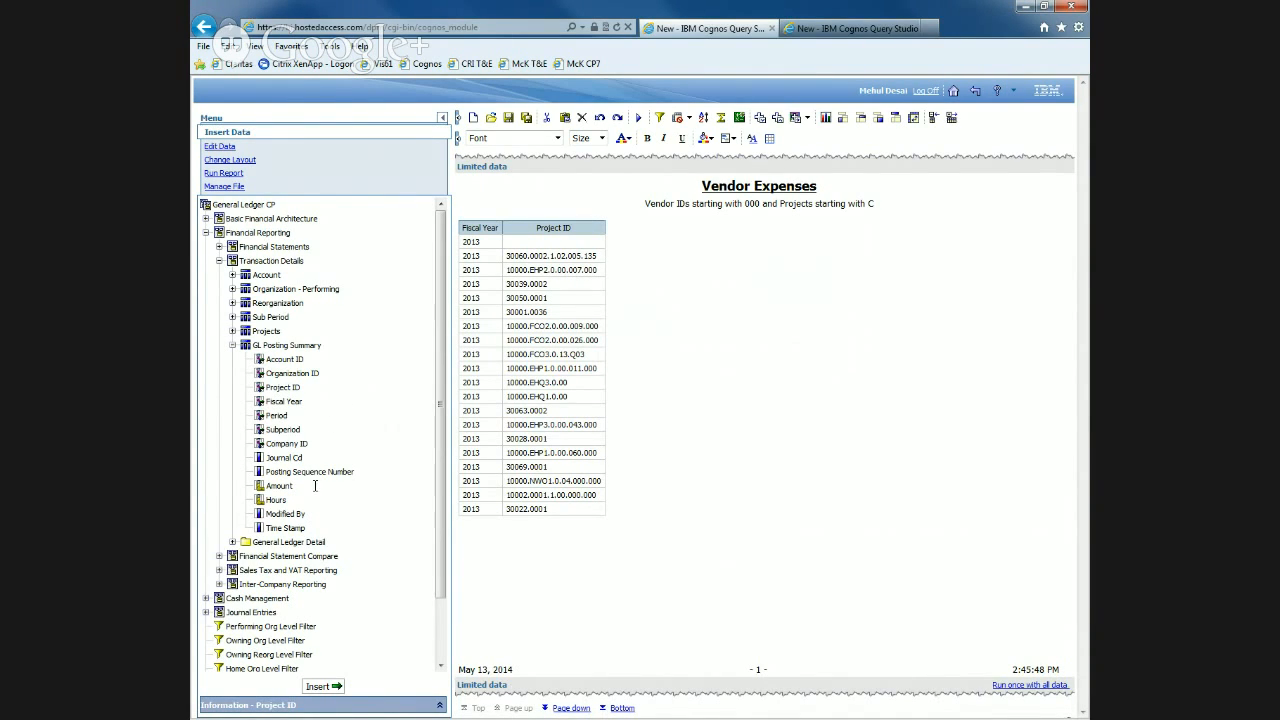
# Insert ID Type and ID from GL Detail, under General Ledger Detail, as the following report columns.
pyautogui.click(232, 345)
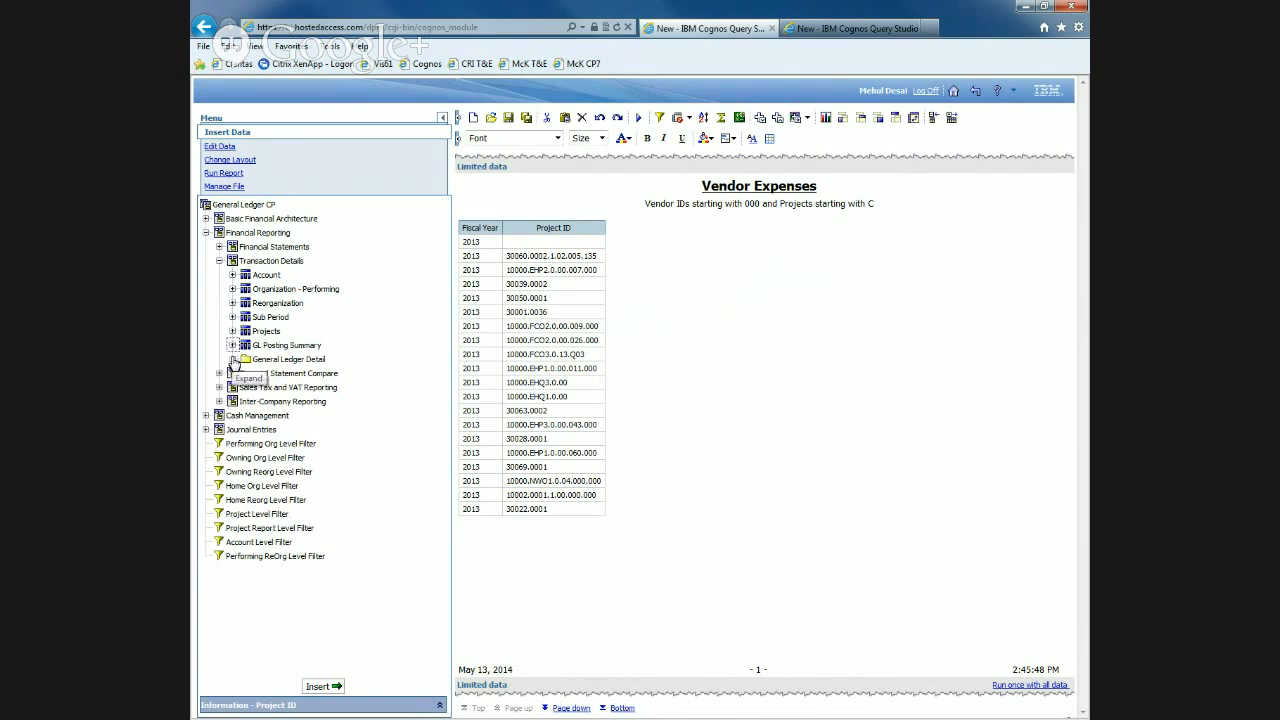
pyautogui.click(232, 360)
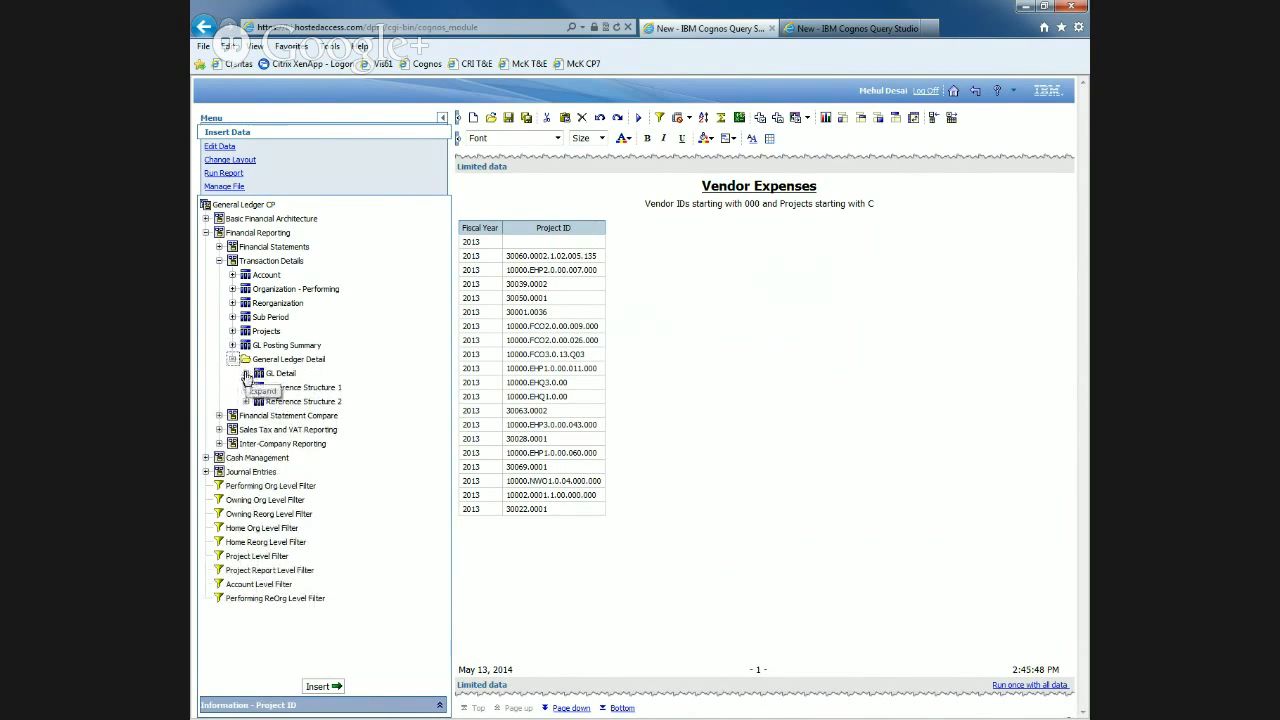
pyautogui.click(245, 376)
pyautogui.scroll(-1, 270, 365)
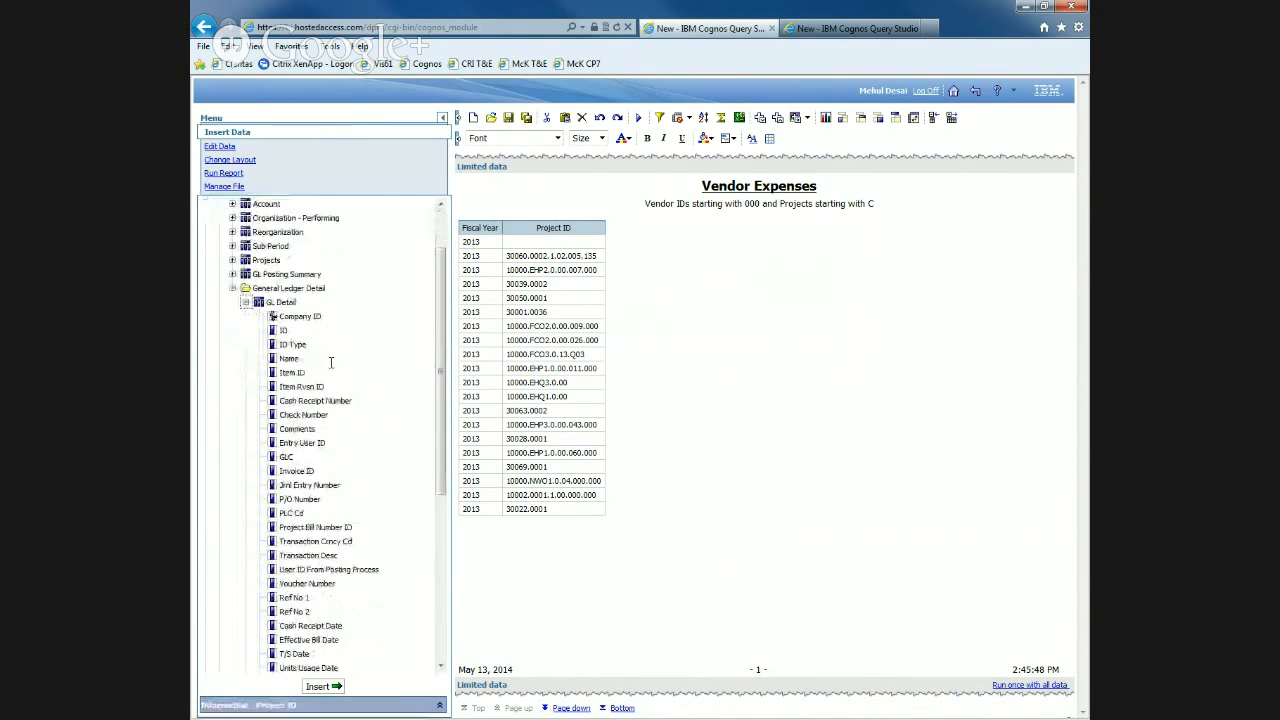
pyautogui.click(290, 346)
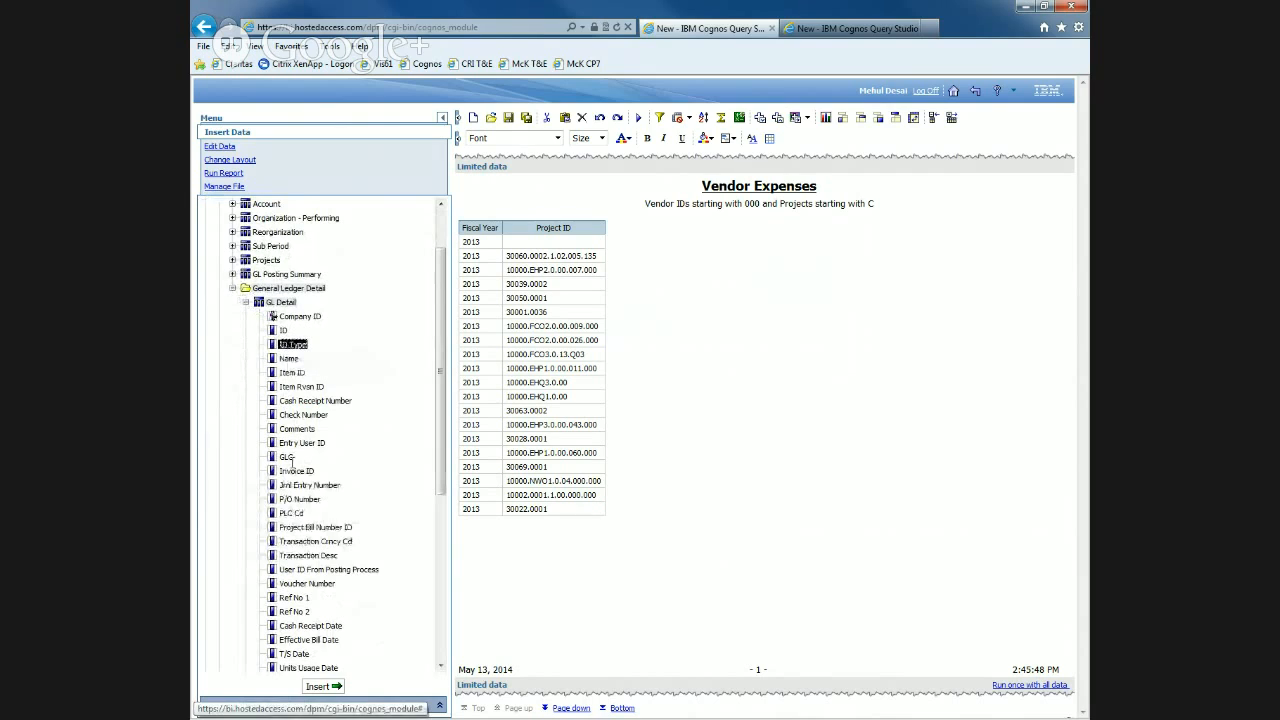
pyautogui.click(317, 688)
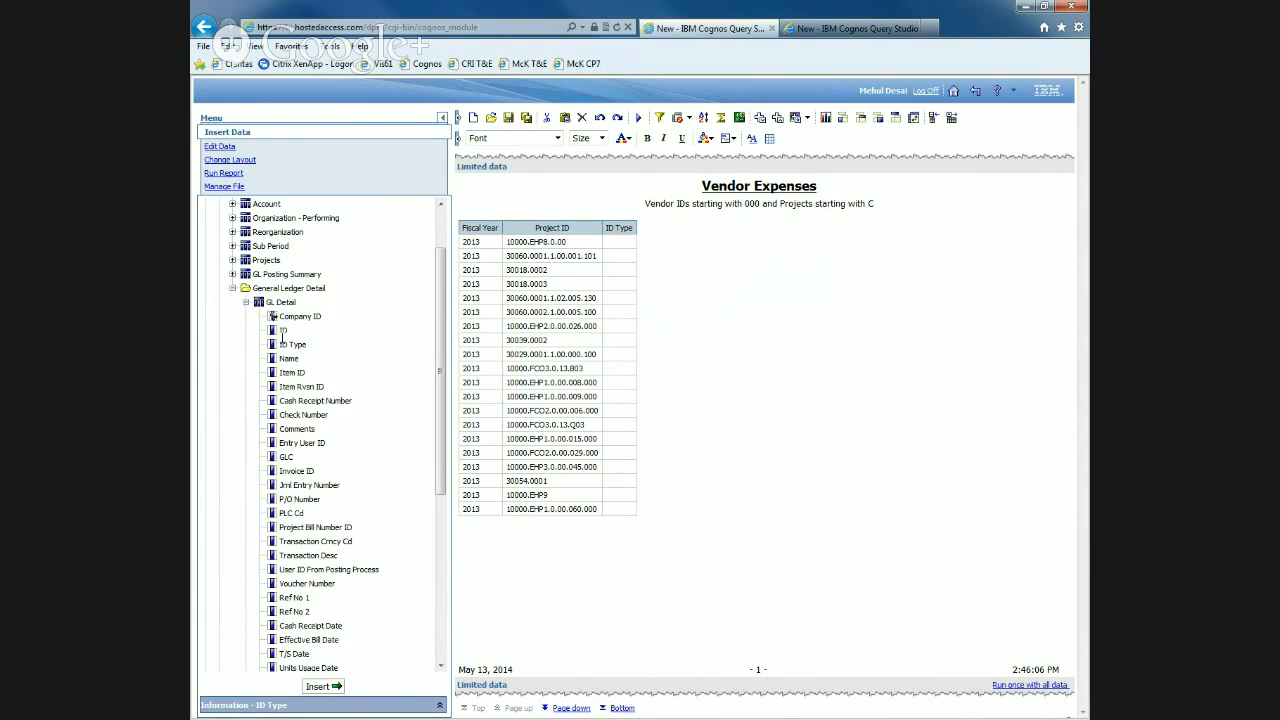
pyautogui.click(318, 686)
# Insert the Amount measure from GL Detail as the last column of the report.
pyautogui.scroll(-7, 290, 490)
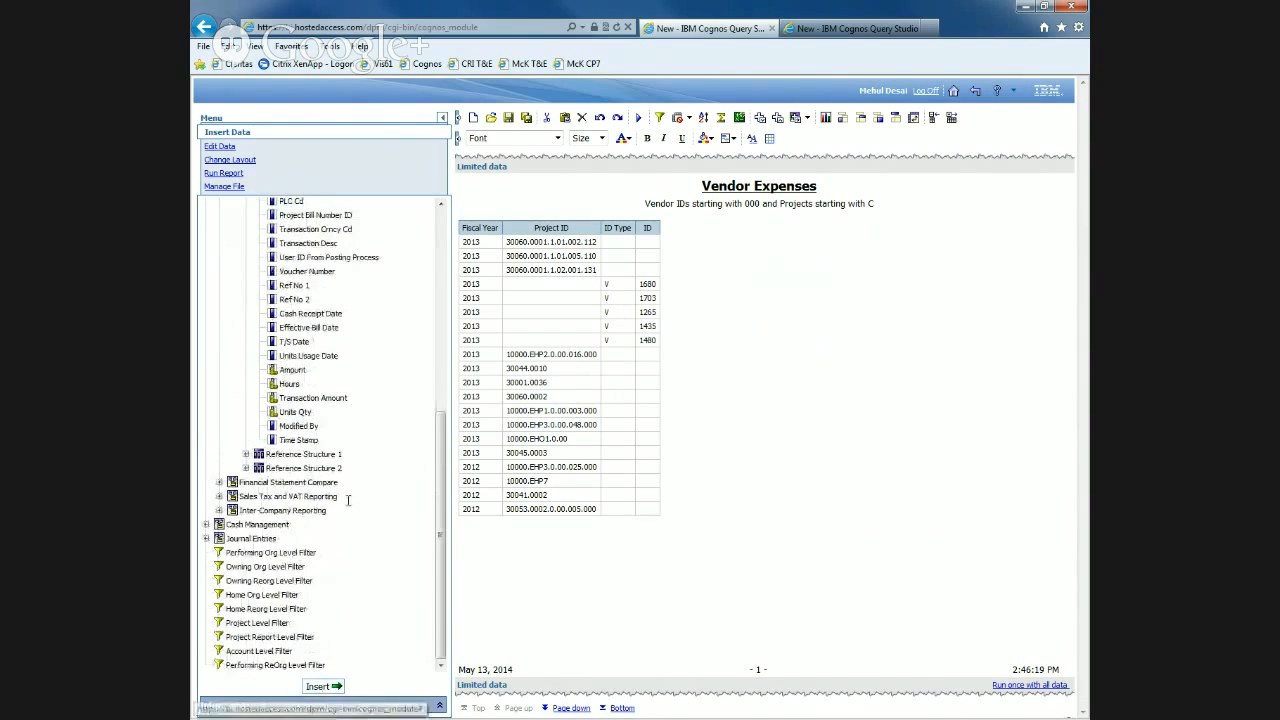
pyautogui.click(293, 370)
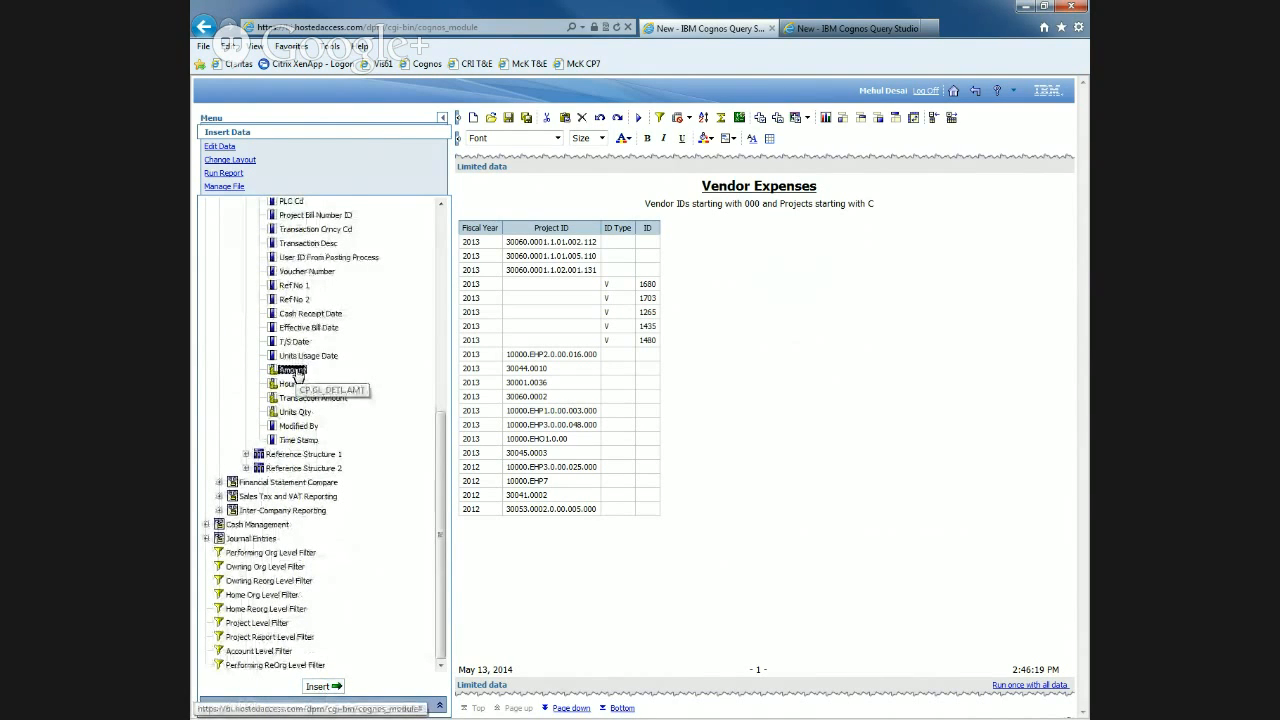
pyautogui.click(324, 688)
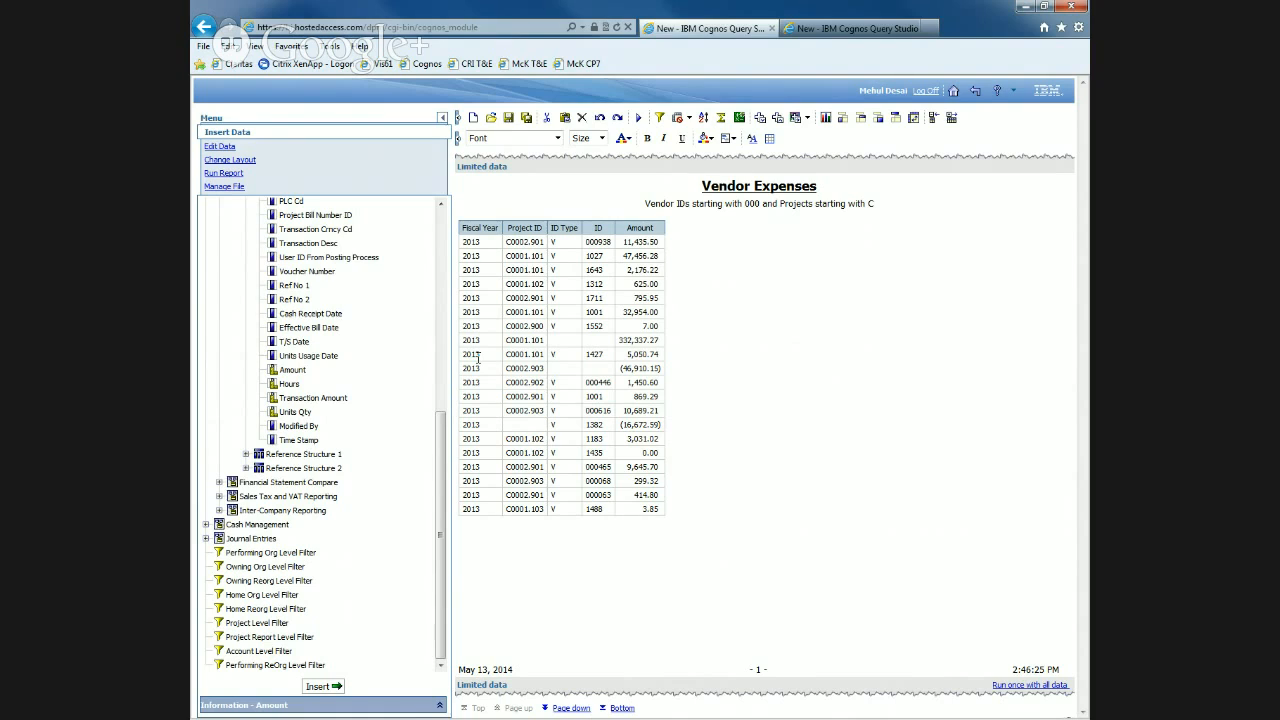
# Start saving the report and name it "CRI CER Presentation".
pyautogui.click(509, 119)
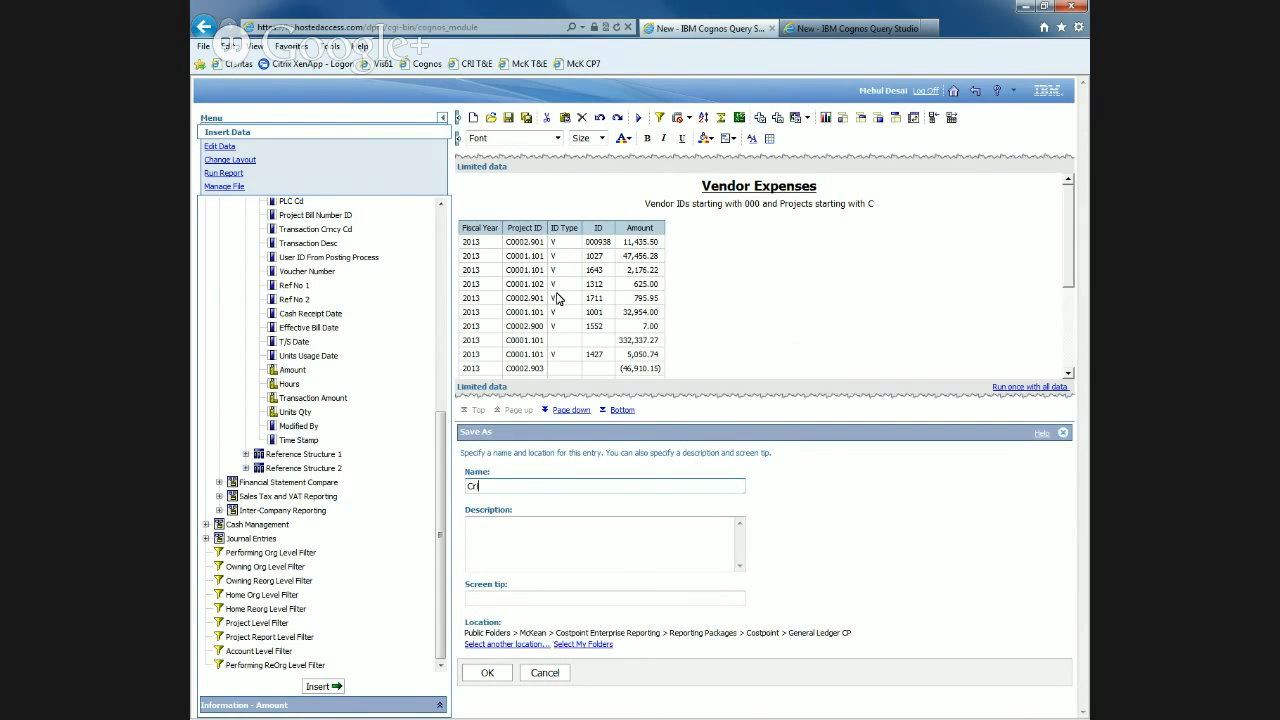
pyautogui.write('Cri CER')
pyautogui.press('BackSpace')
pyautogui.press('BackSpace')
pyautogui.press('BackSpace')
pyautogui.press('BackSpace')
pyautogui.write('RI CER Presentation')
# Choose the Presentation folder in My Folders as the report's location and save it there.
pyautogui.click(580, 644)
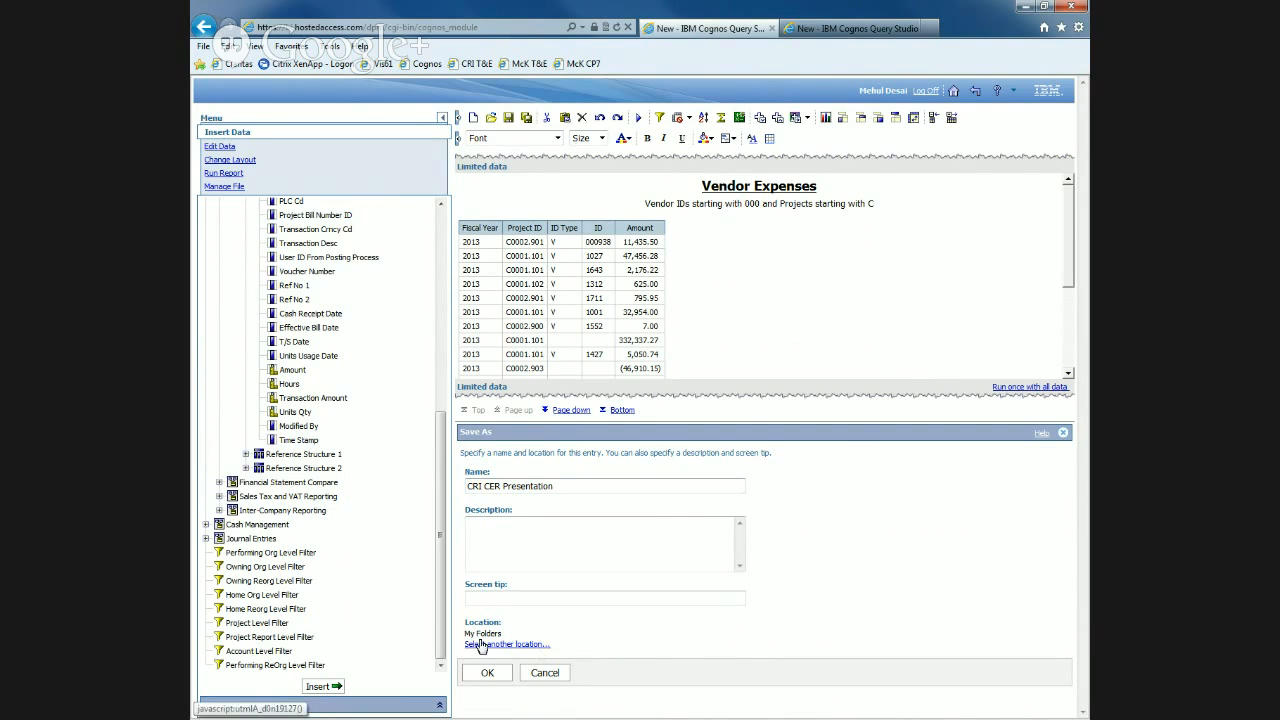
pyautogui.click(486, 676)
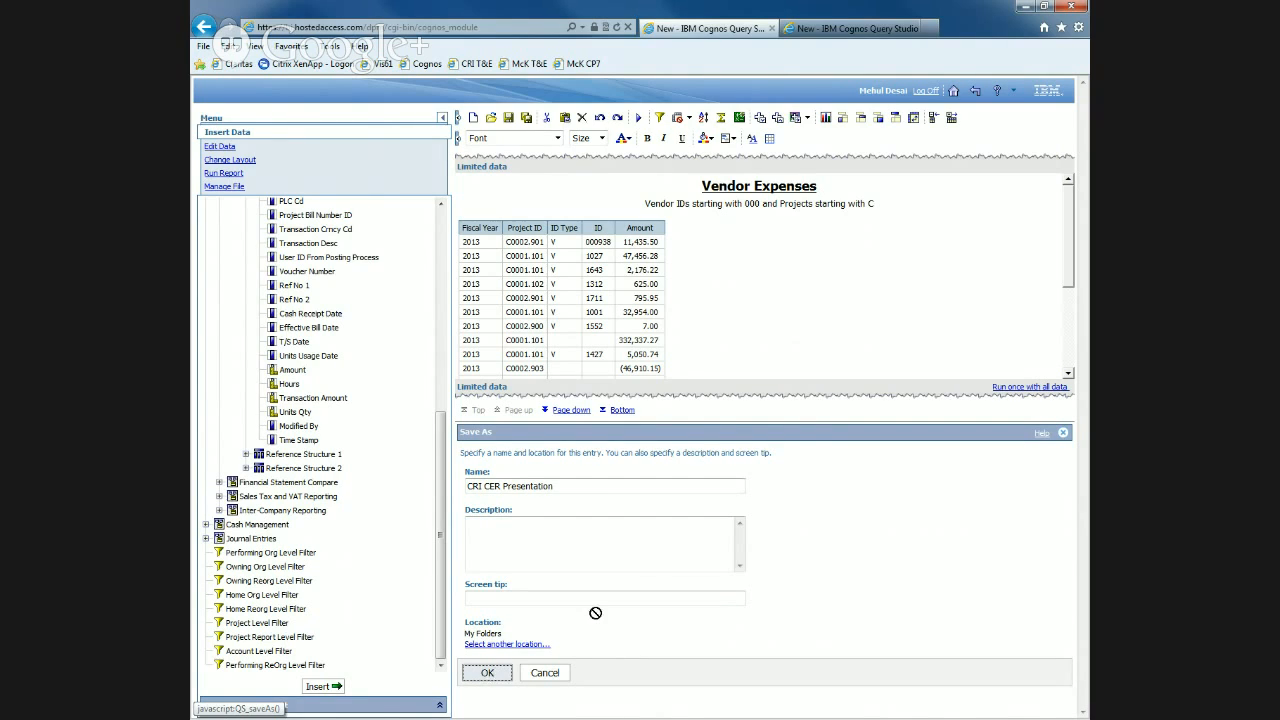
pyautogui.click(532, 646)
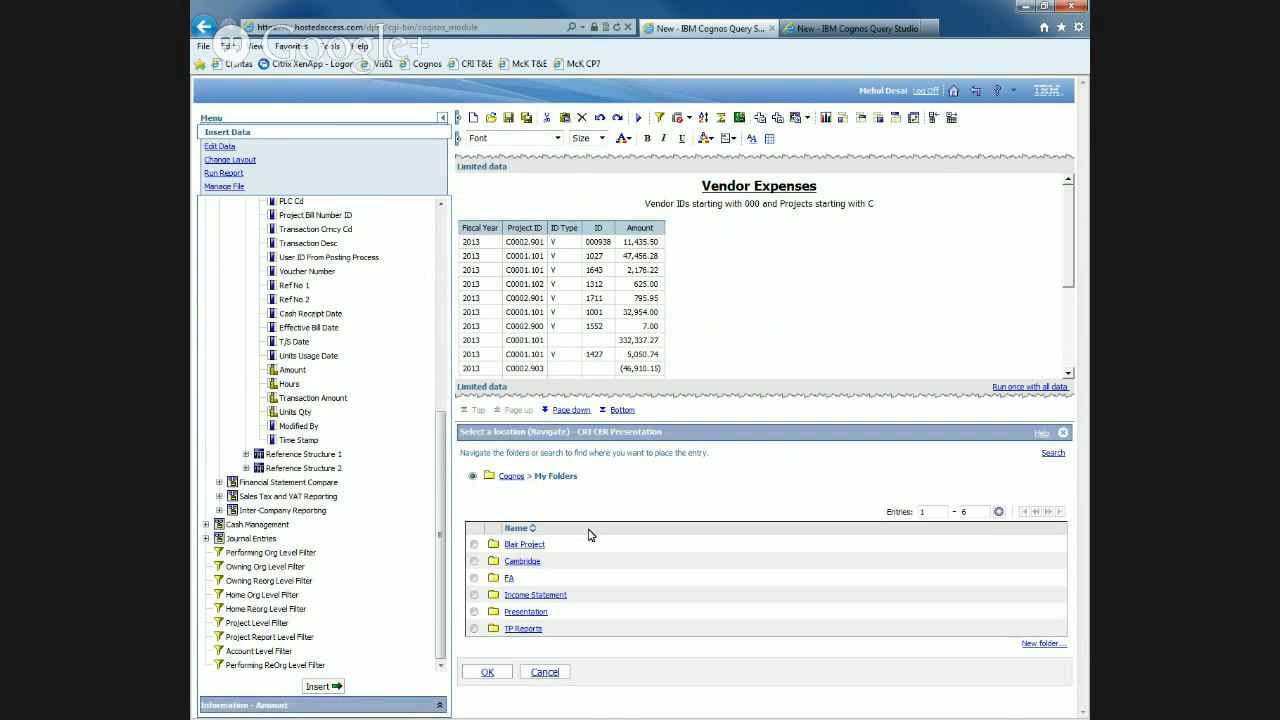
pyautogui.click(538, 615)
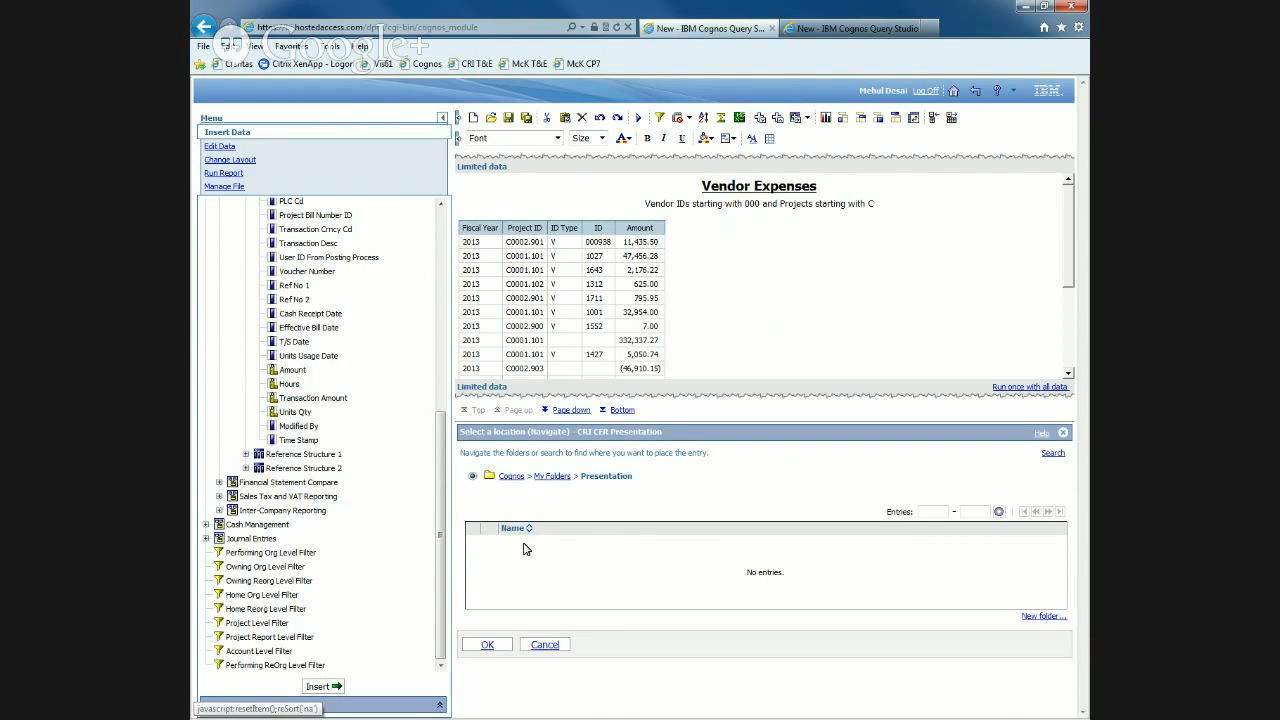
pyautogui.click(486, 645)
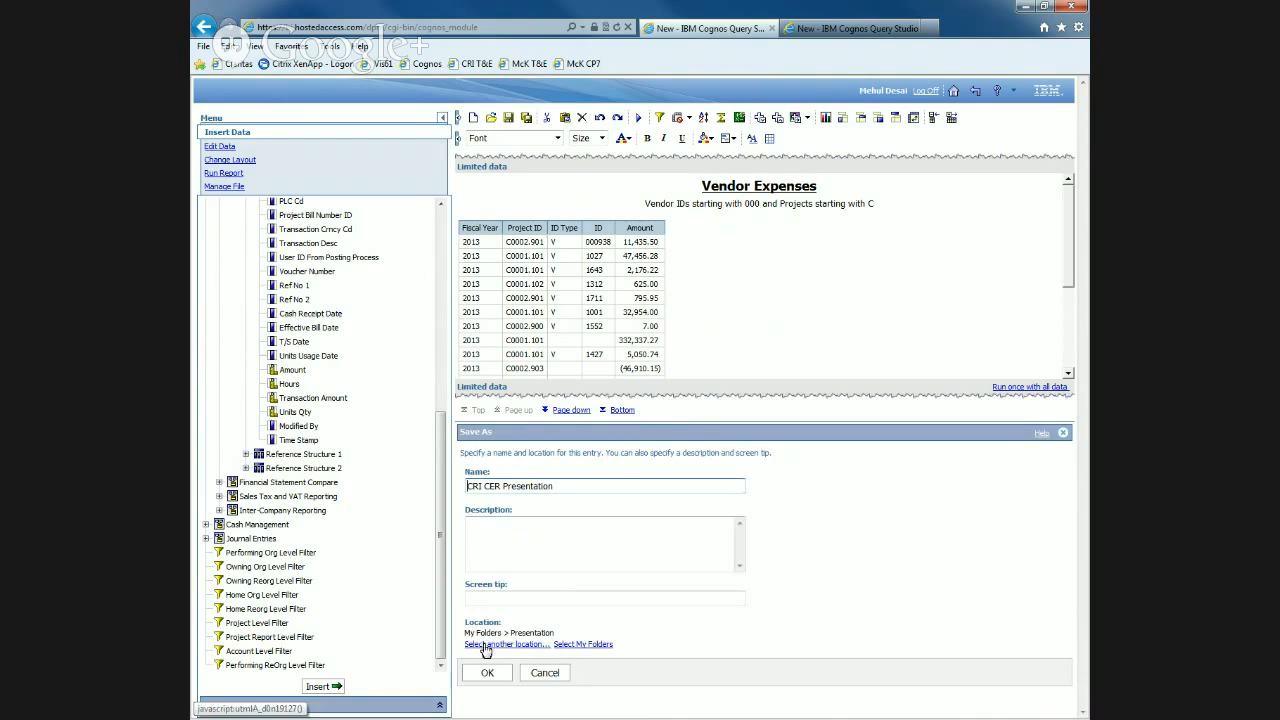
pyautogui.click(489, 679)
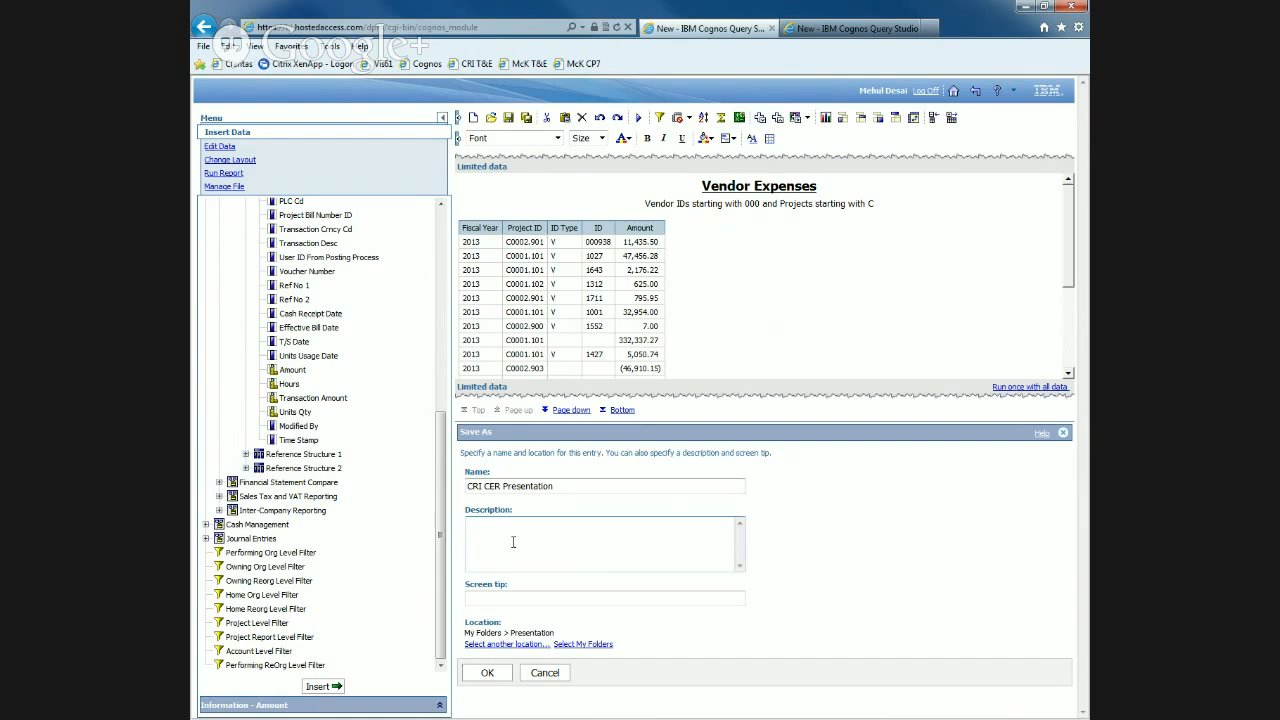
pyautogui.click(503, 675)
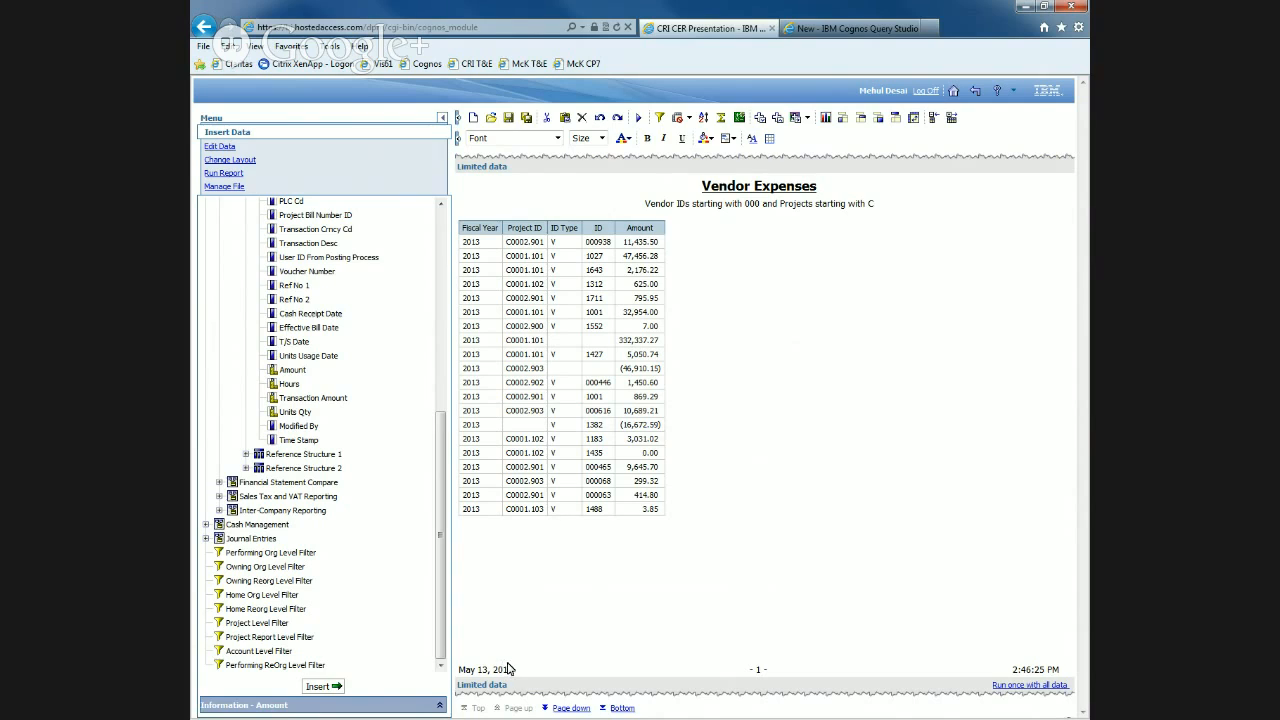
# Filter the report's Fiscal Year column to show only 2013.
pyautogui.click(481, 245)
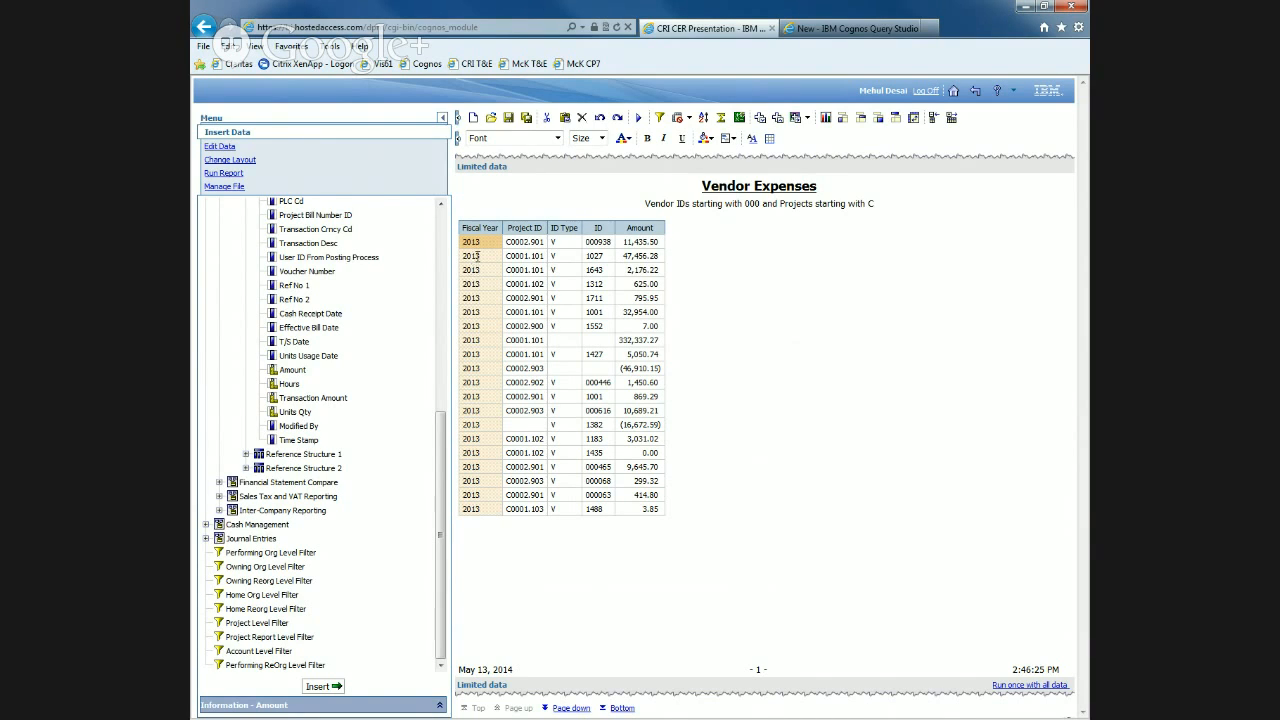
pyautogui.rightClick(477, 258)
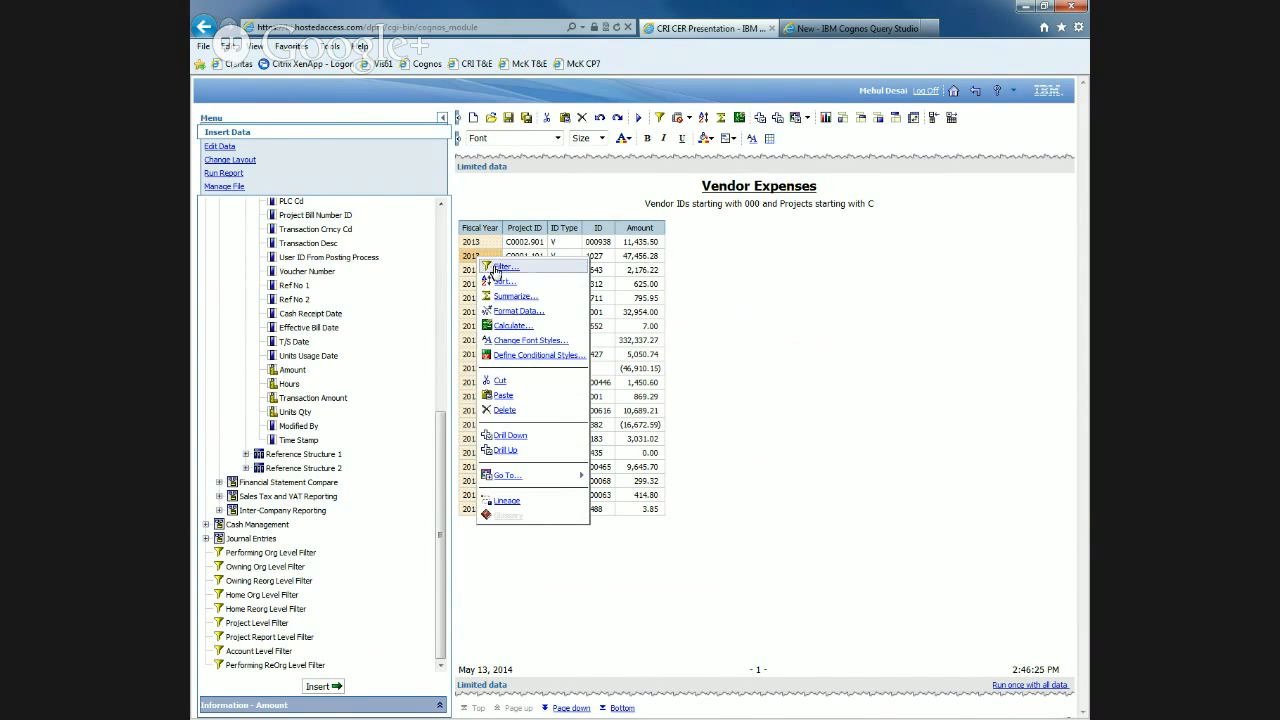
pyautogui.click(482, 243)
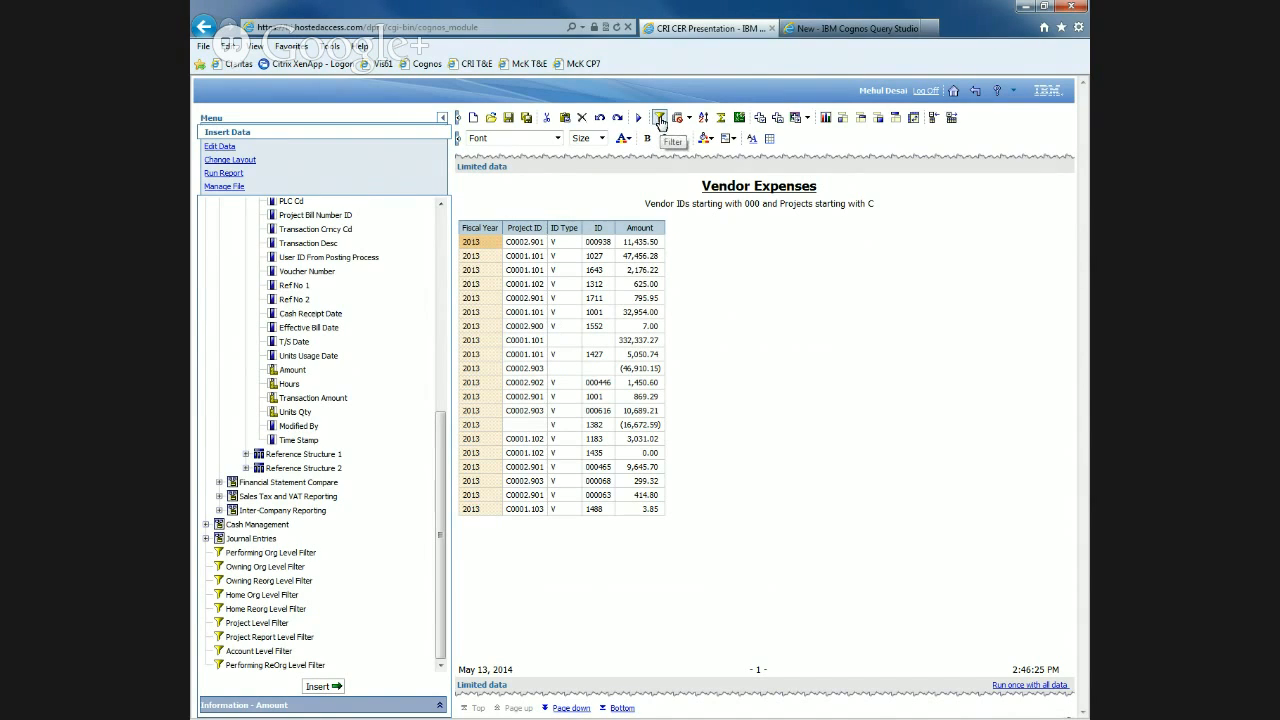
pyautogui.click(660, 119)
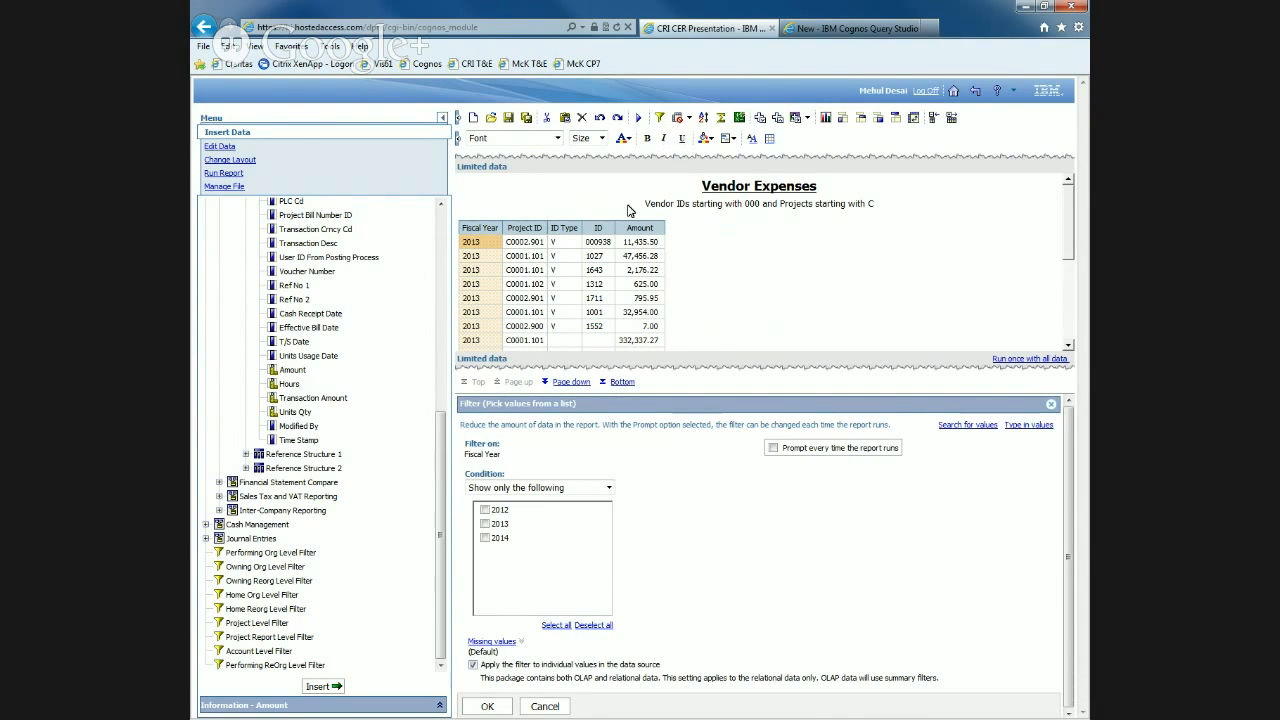
pyautogui.click(485, 523)
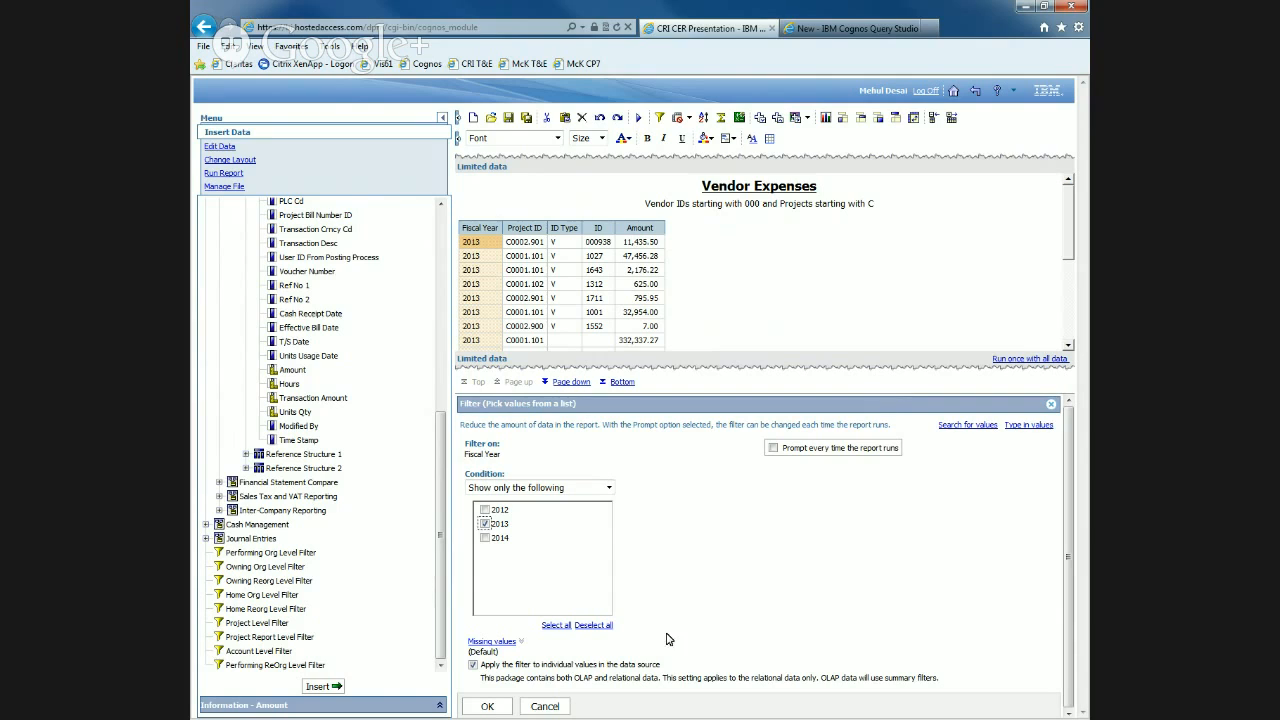
pyautogui.click(489, 709)
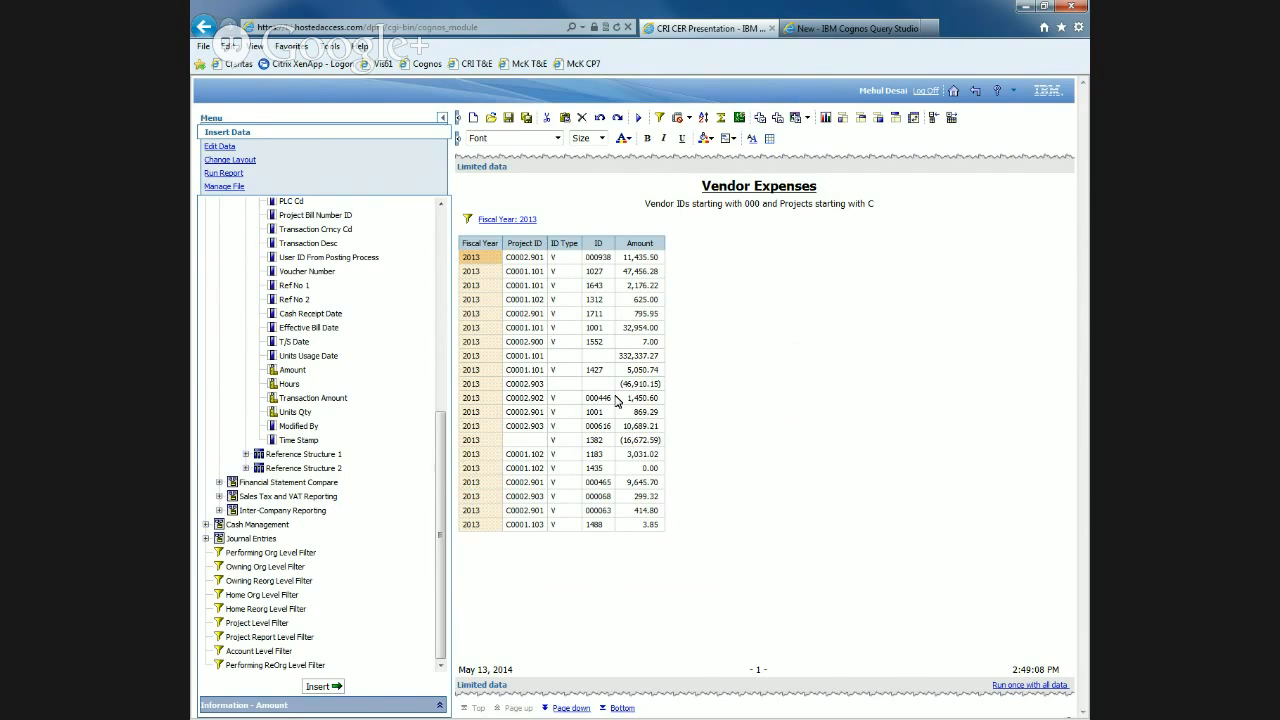
pyautogui.click(562, 272)
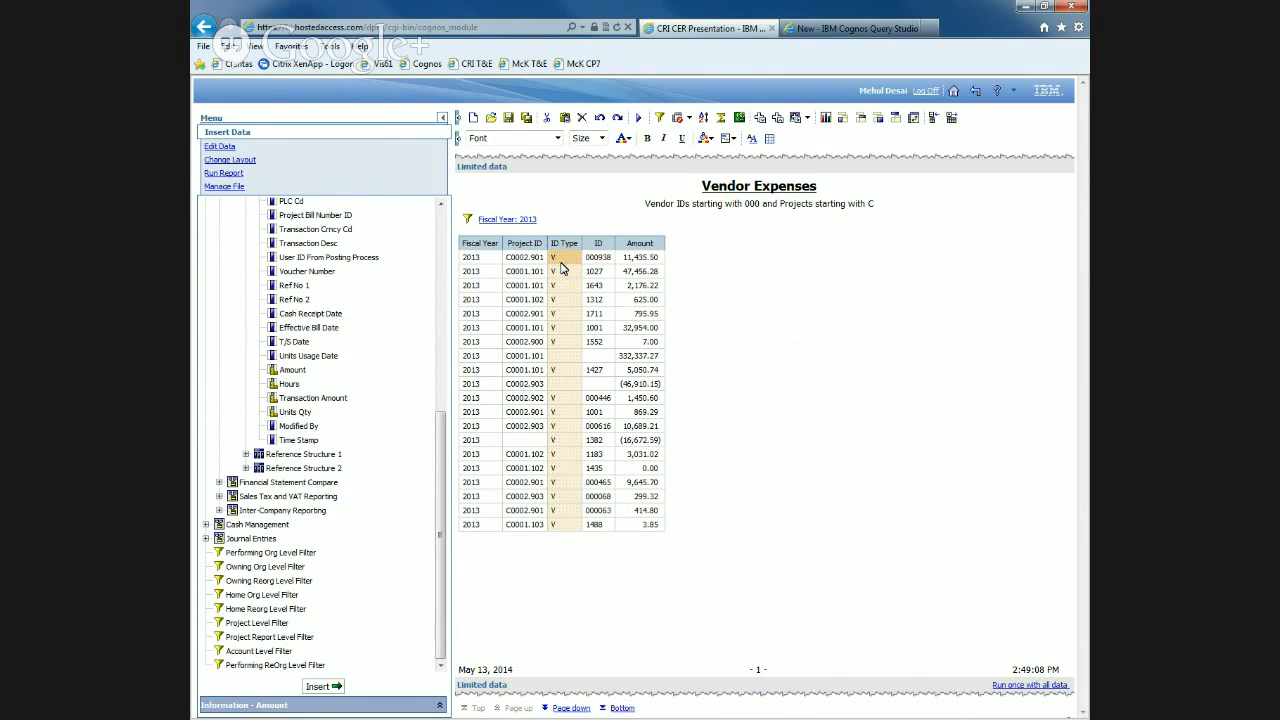
pyautogui.click(660, 118)
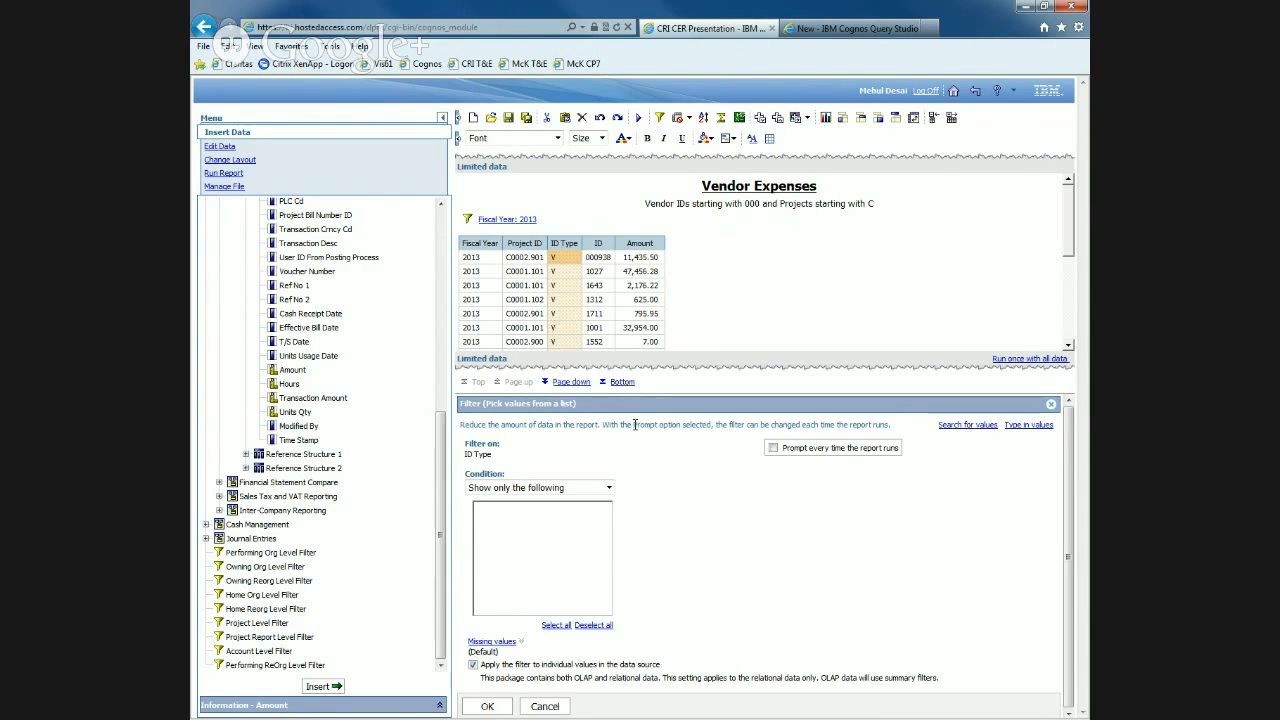
pyautogui.click(578, 487)
pyautogui.click(578, 487)
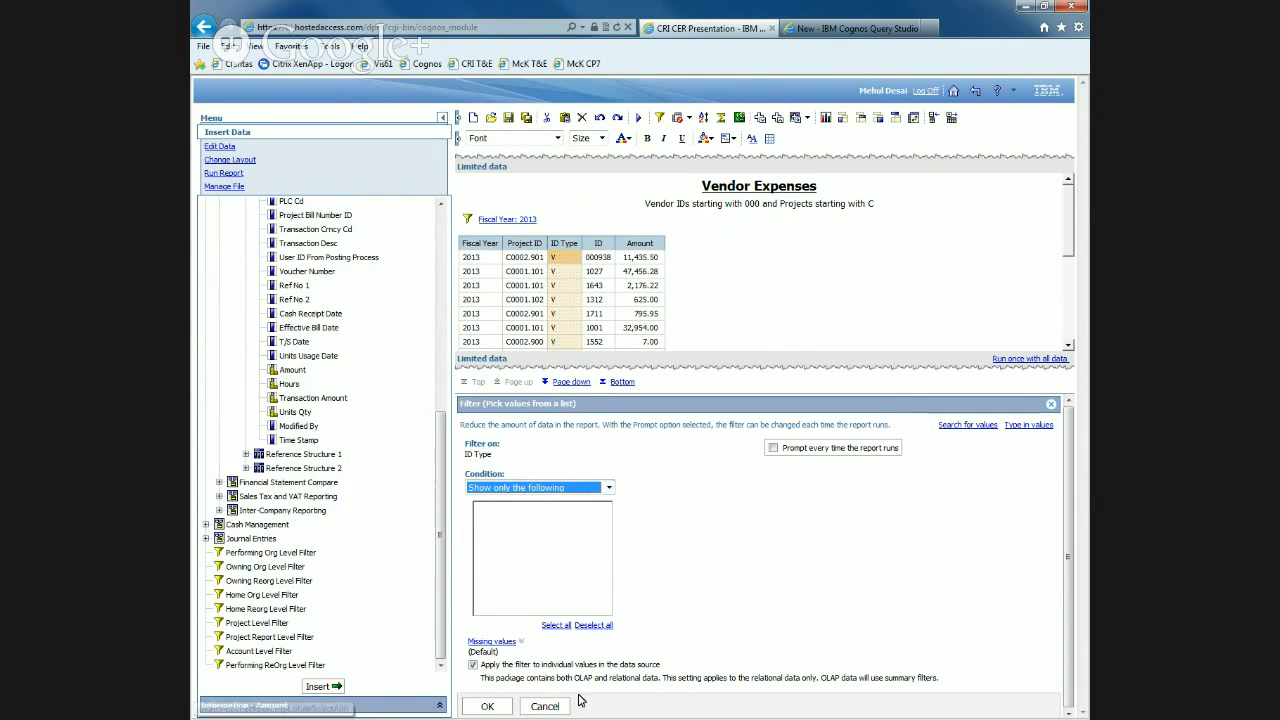
pyautogui.click(544, 706)
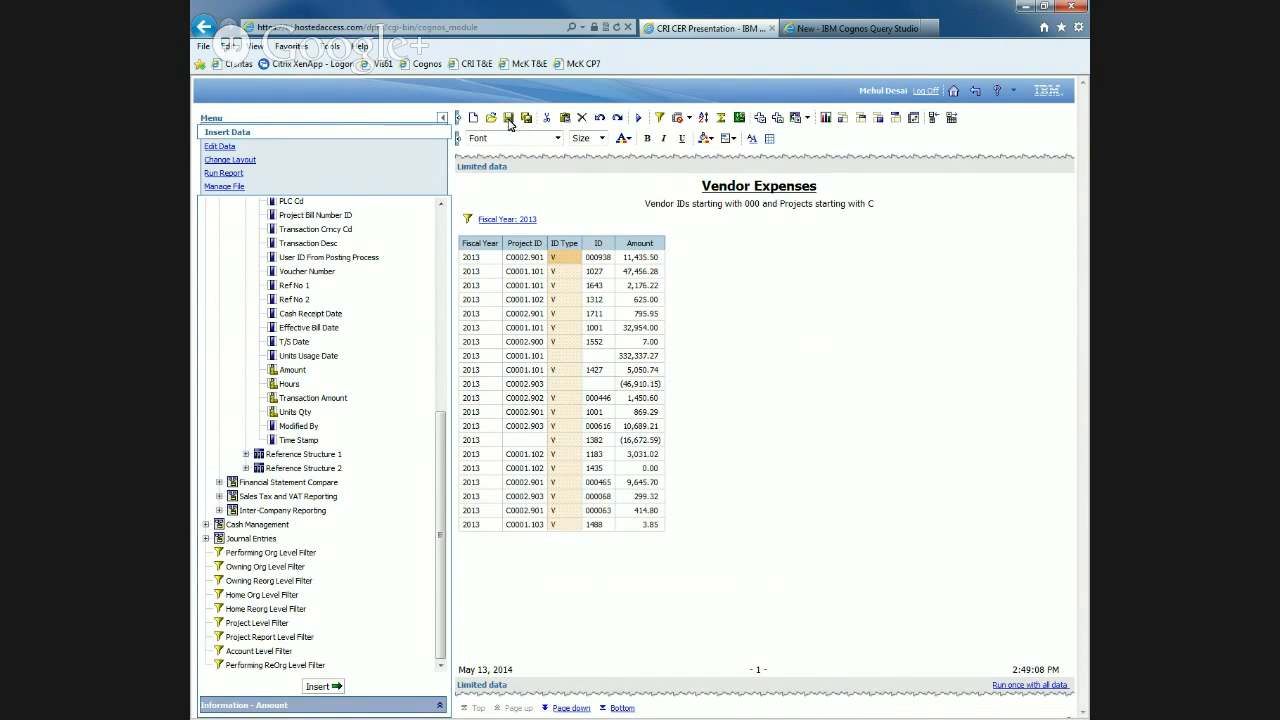
# Filter the ID Type column to show only V, combined with the Fiscal Year filter by AND.
pyautogui.click(566, 345)
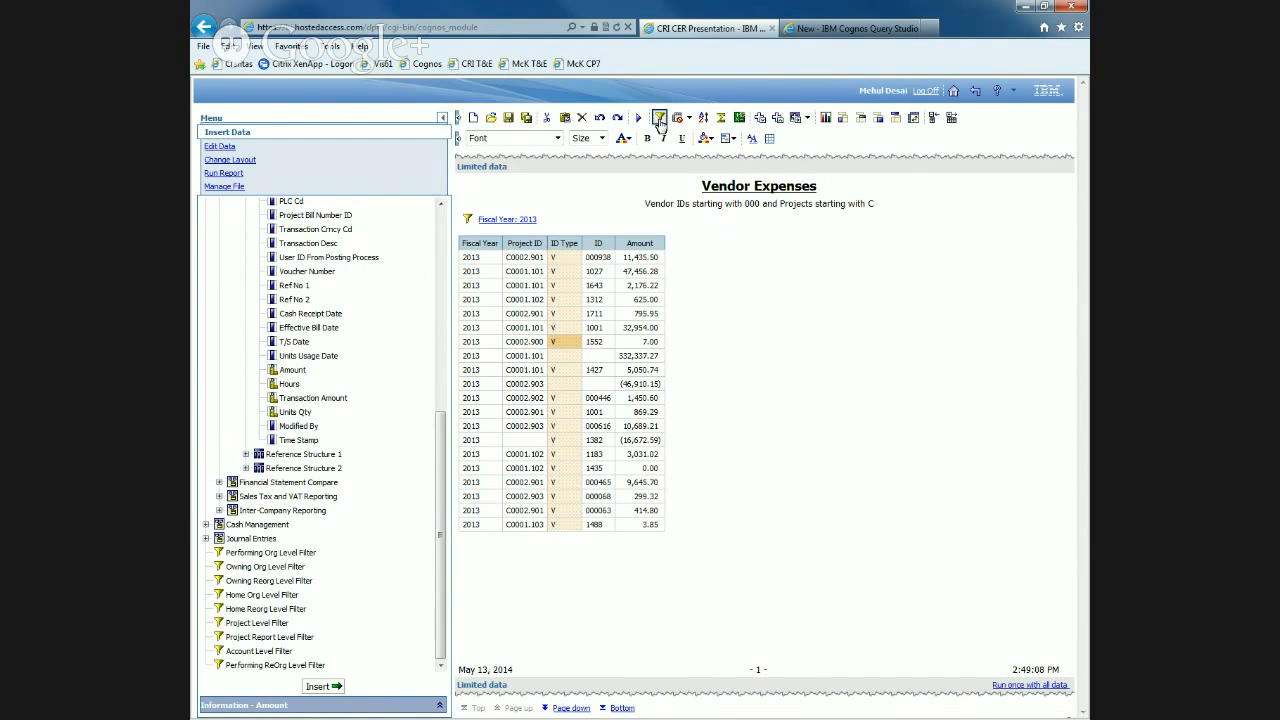
pyautogui.click(660, 118)
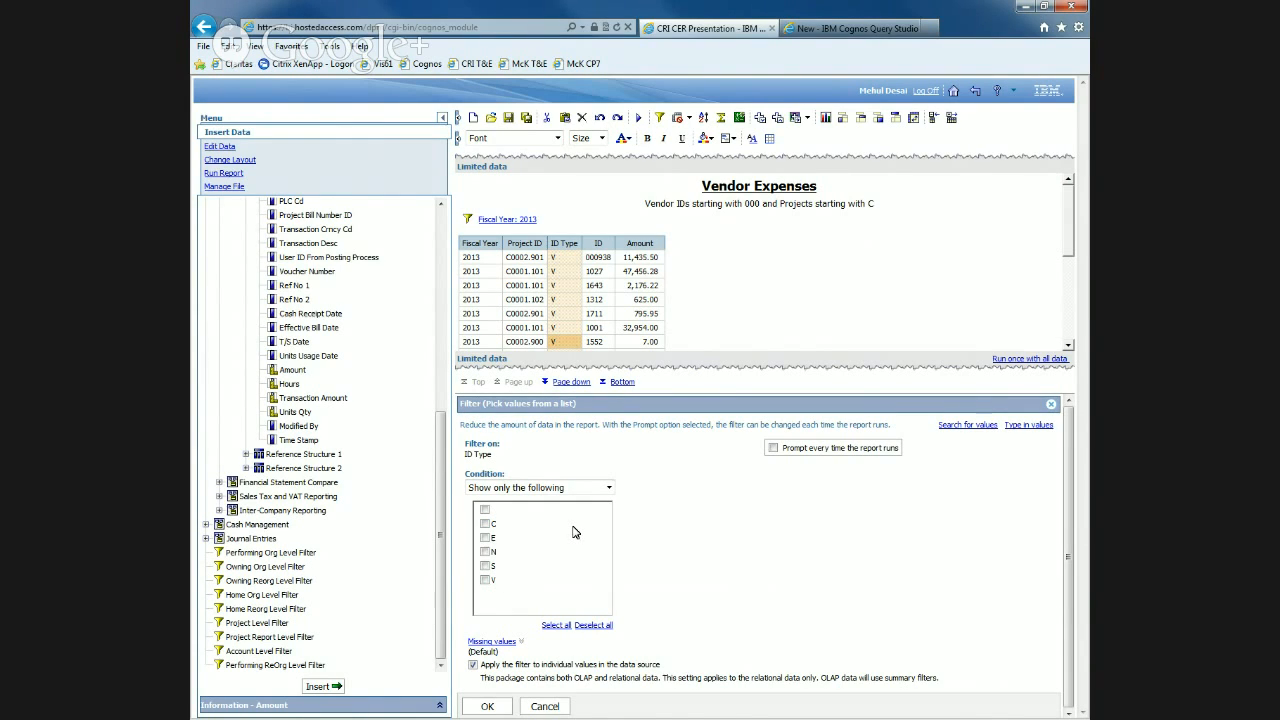
pyautogui.click(485, 580)
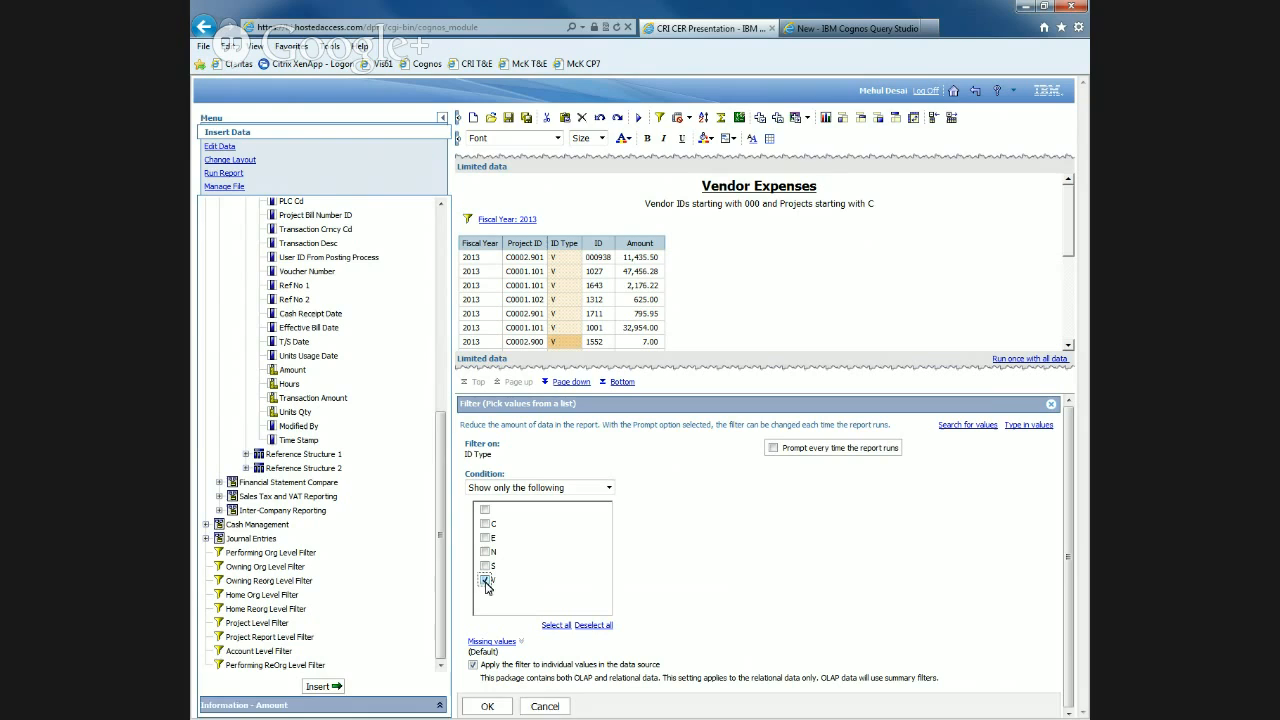
pyautogui.click(483, 707)
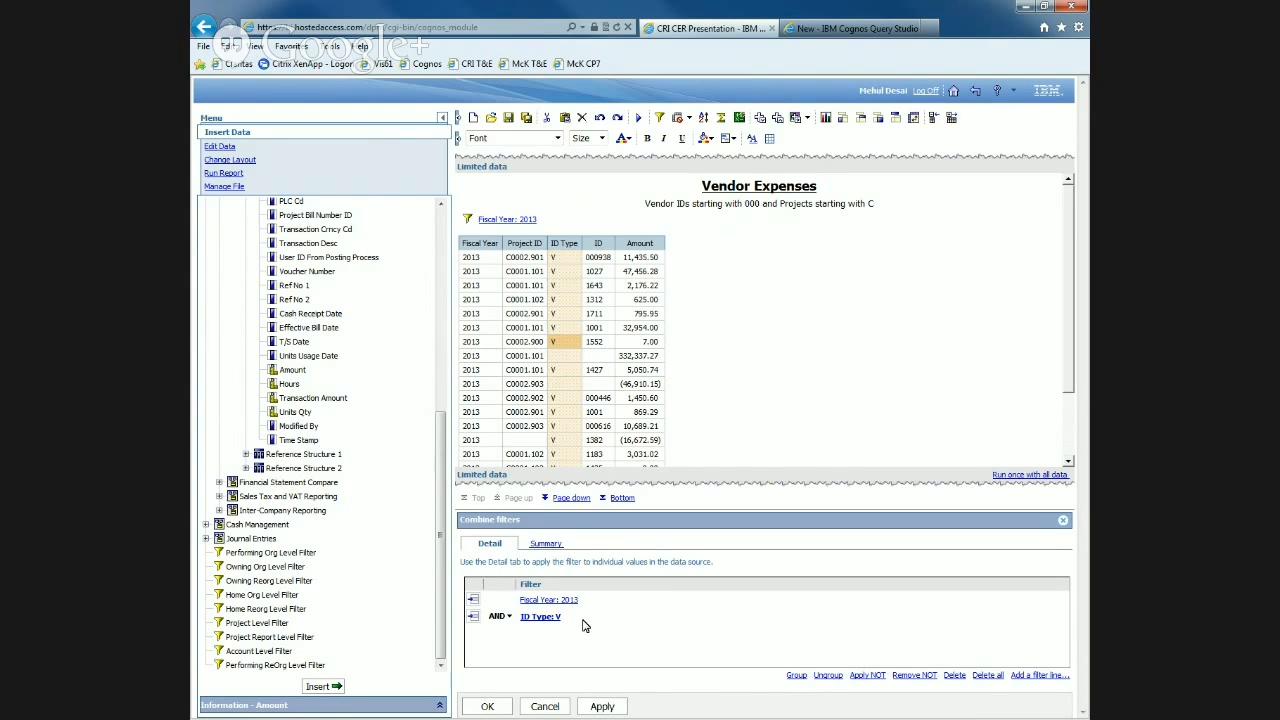
pyautogui.click(487, 706)
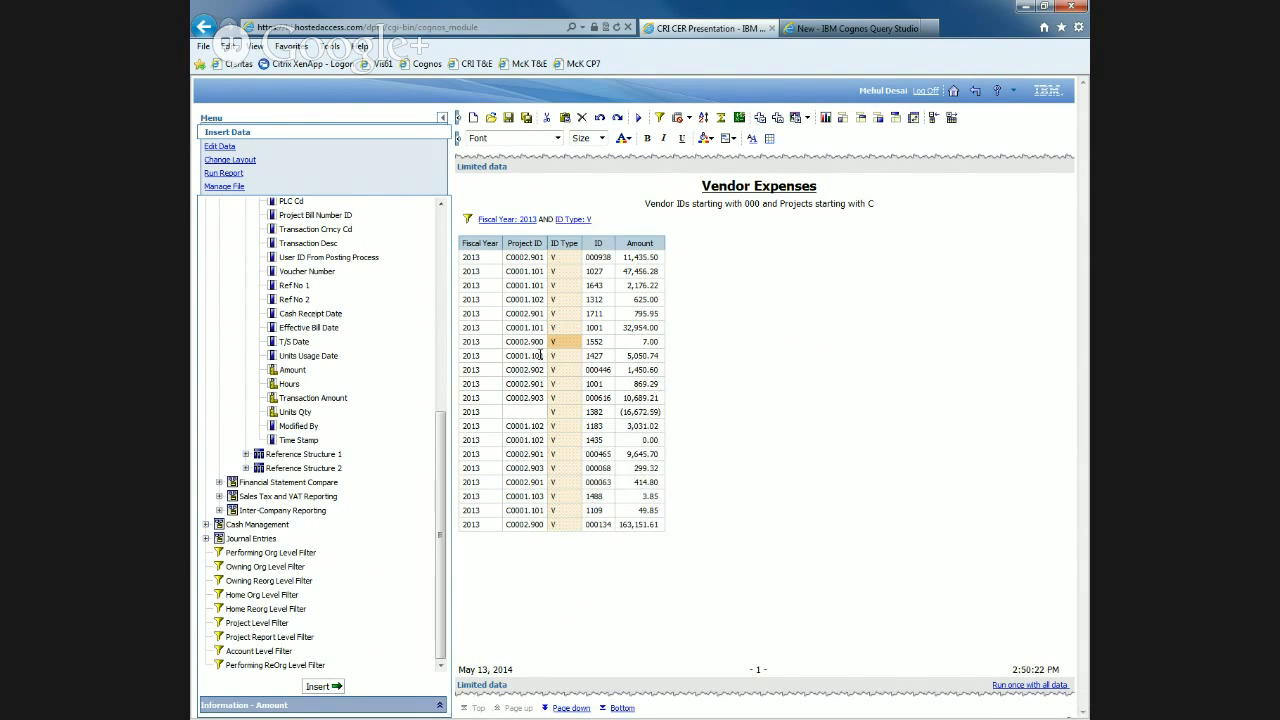
pyautogui.click(532, 257)
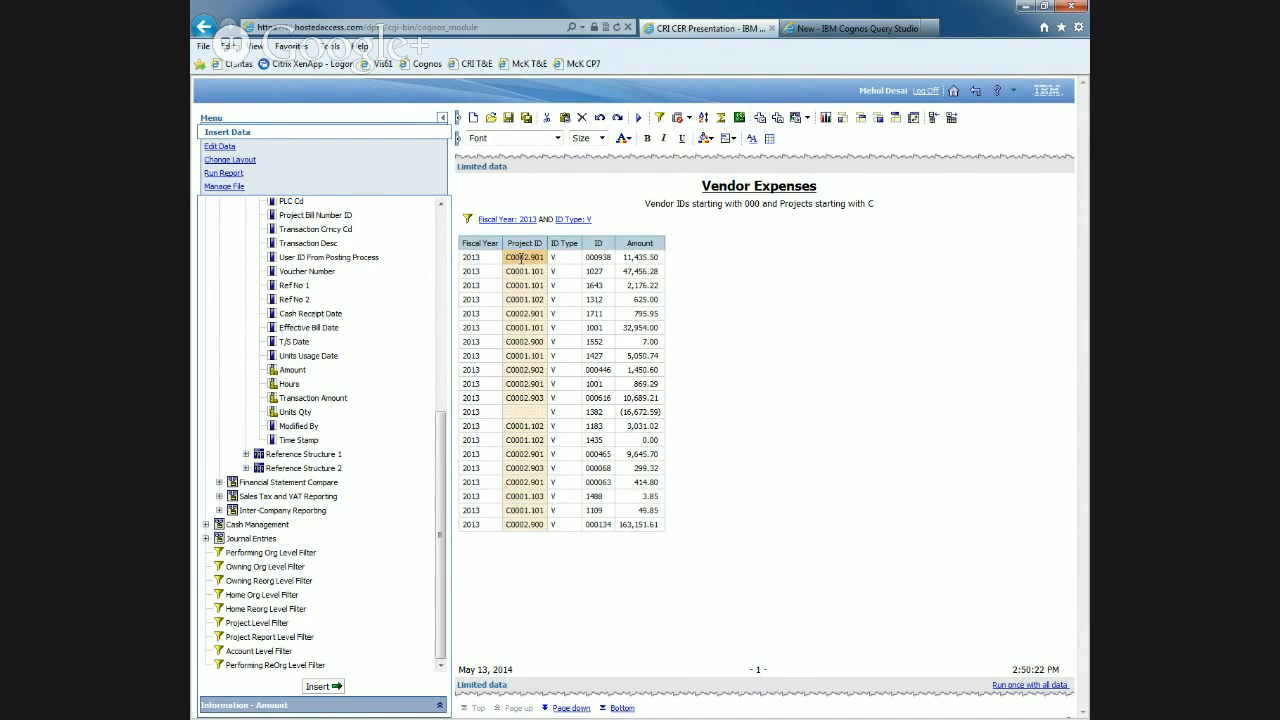
pyautogui.click(659, 119)
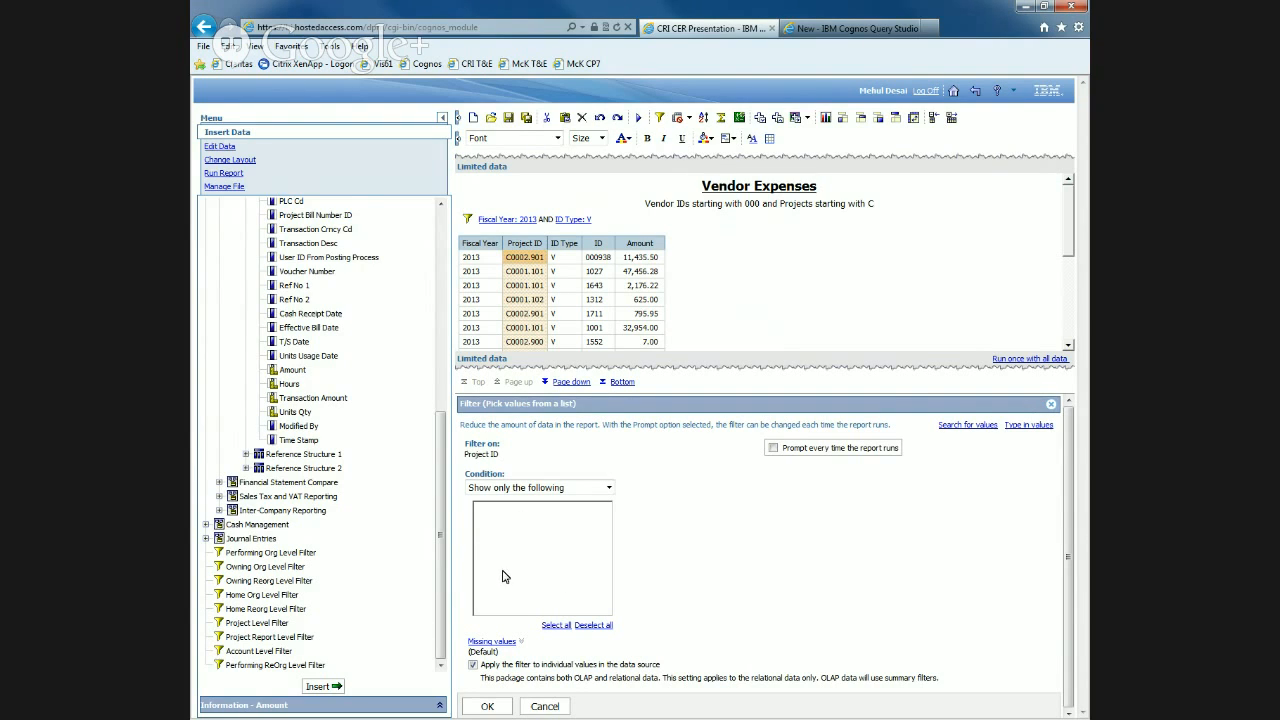
pyautogui.click(965, 425)
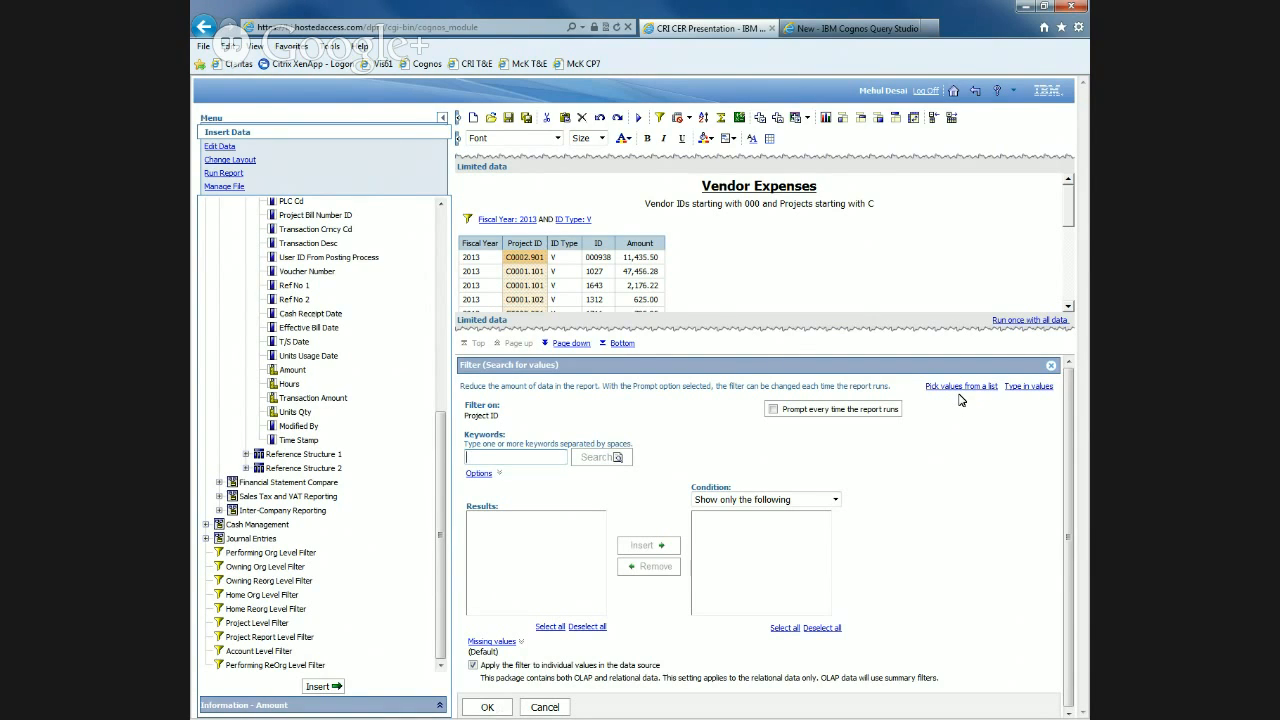
pyautogui.click(523, 455)
pyautogui.write('c')
pyautogui.click(595, 459)
pyautogui.click(558, 708)
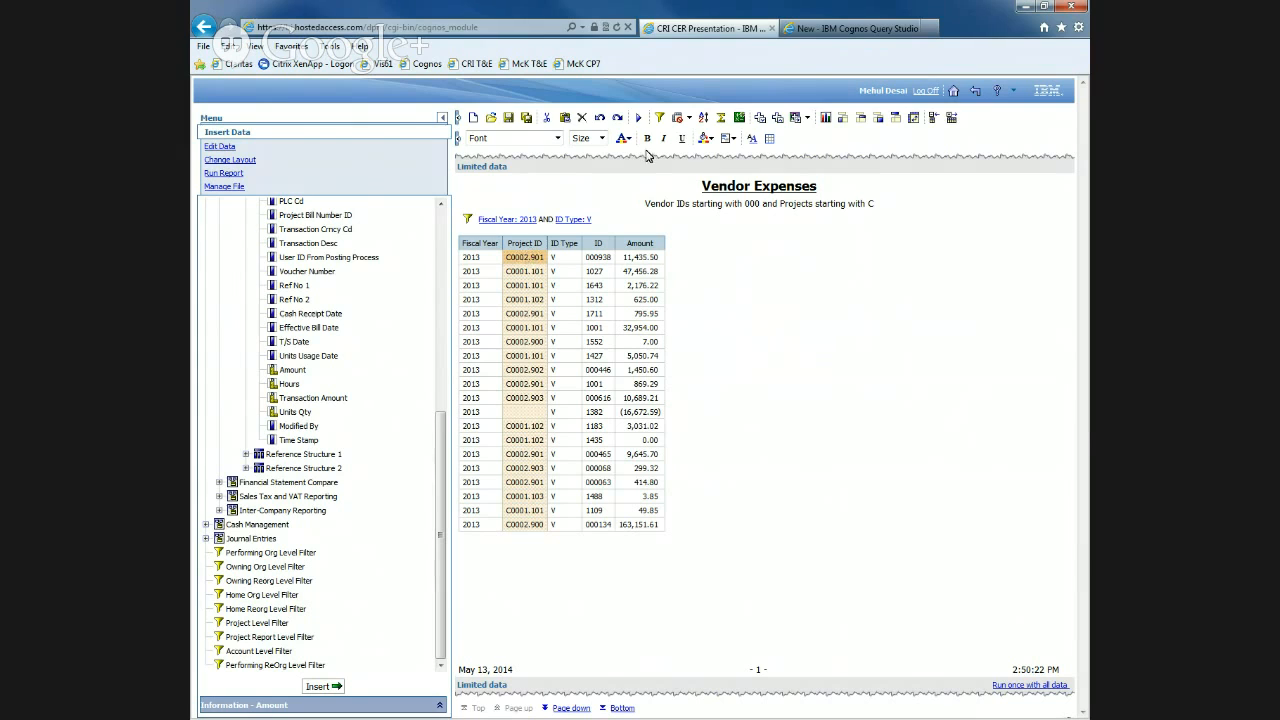
pyautogui.click(659, 119)
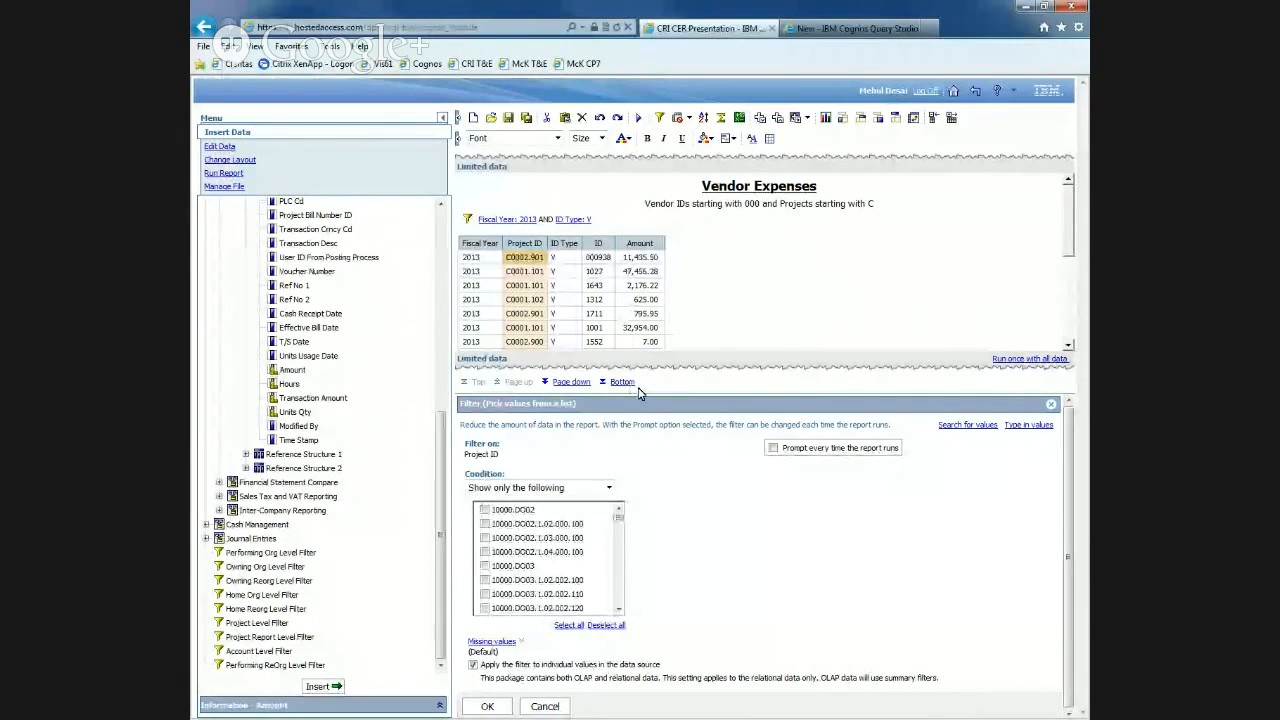
pyautogui.click(967, 425)
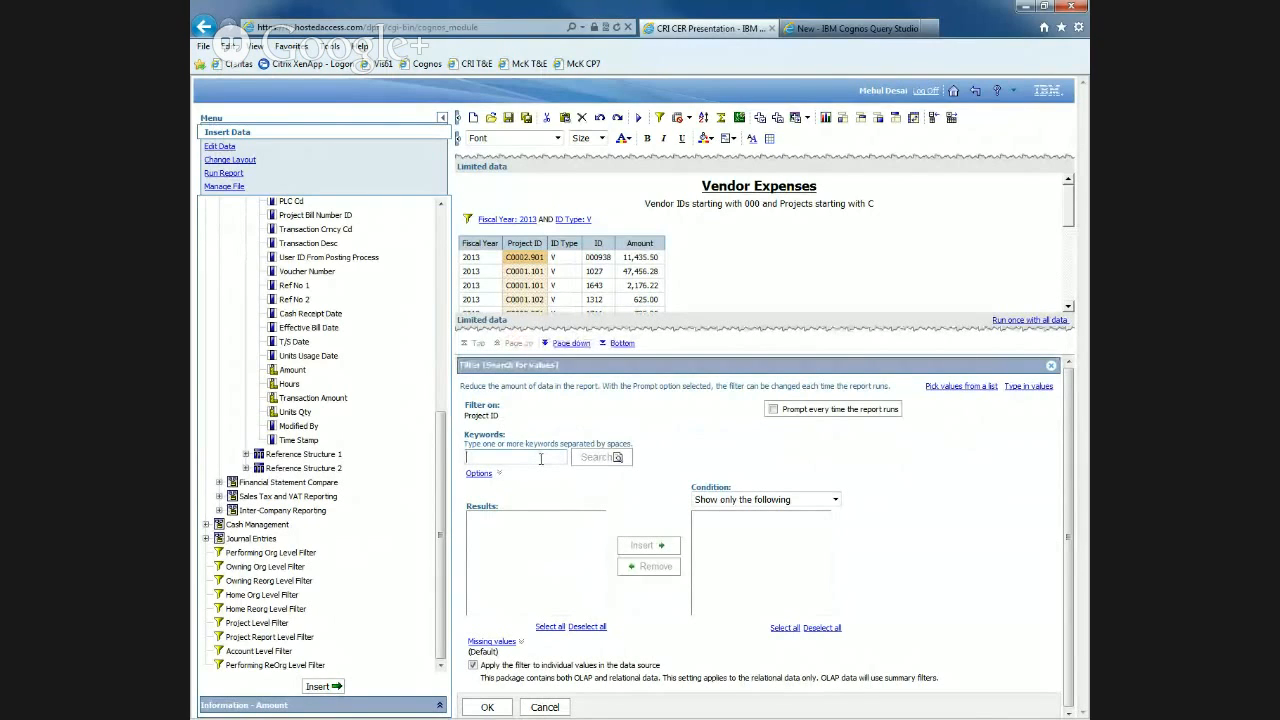
pyautogui.write('C')
pyautogui.click(594, 459)
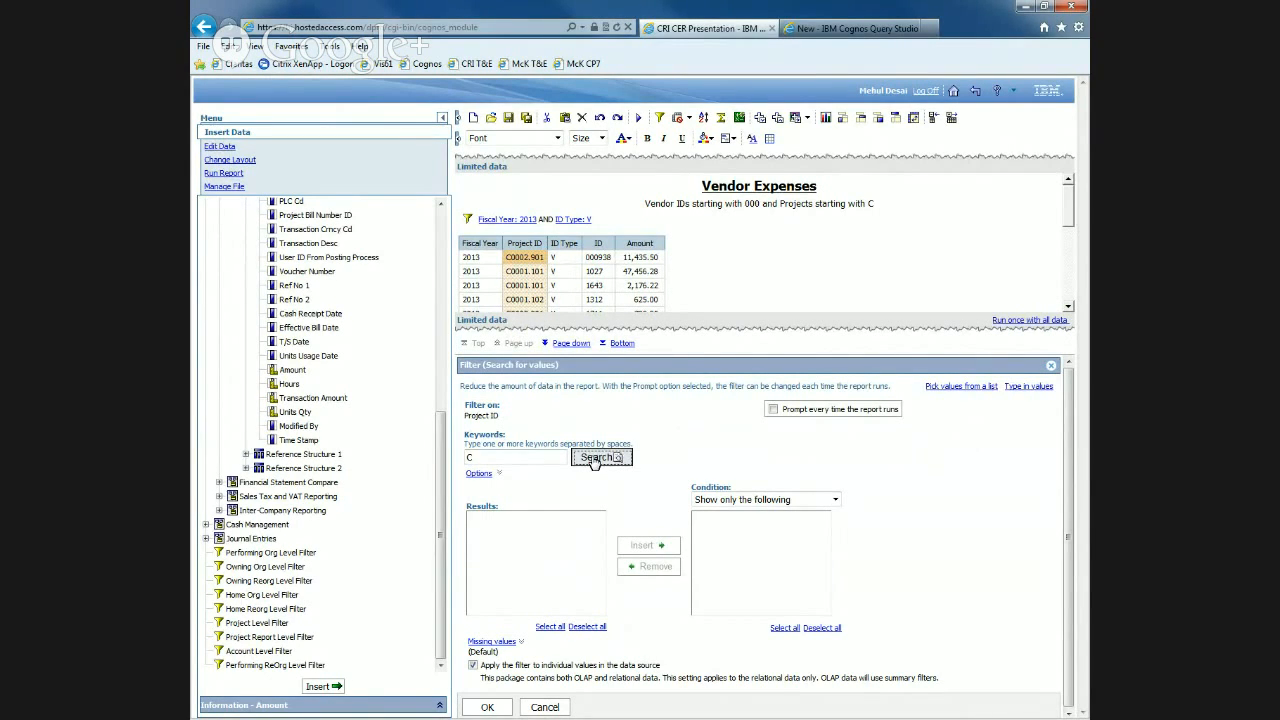
pyautogui.click(479, 473)
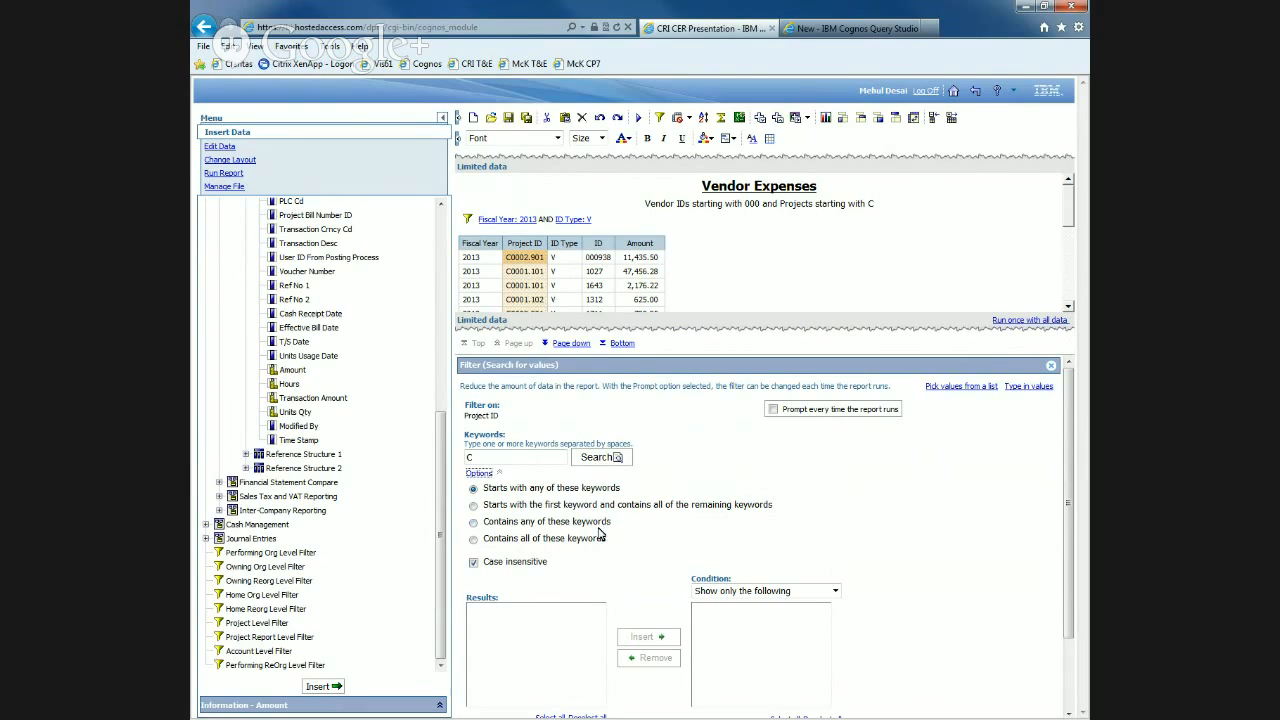
pyautogui.click(540, 457)
pyautogui.press('BackSpace')
pyautogui.click(602, 458)
pyautogui.scroll(-2, 642, 469)
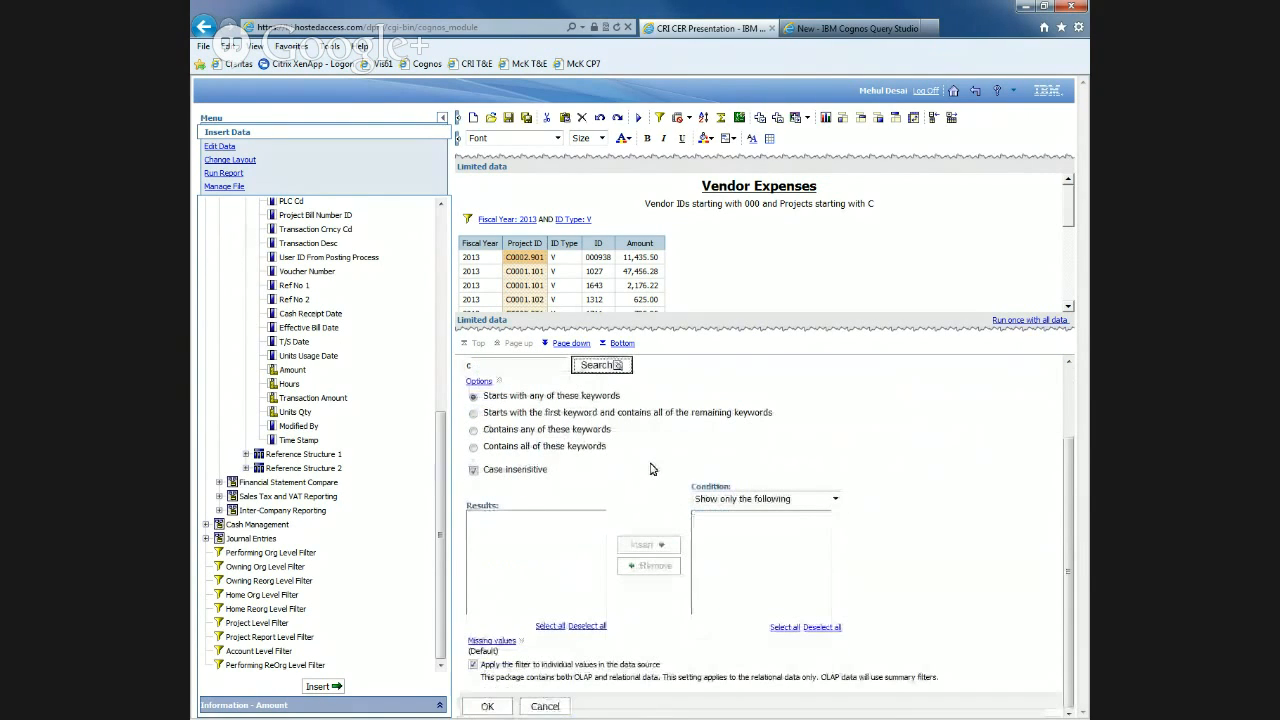
pyautogui.click(545, 706)
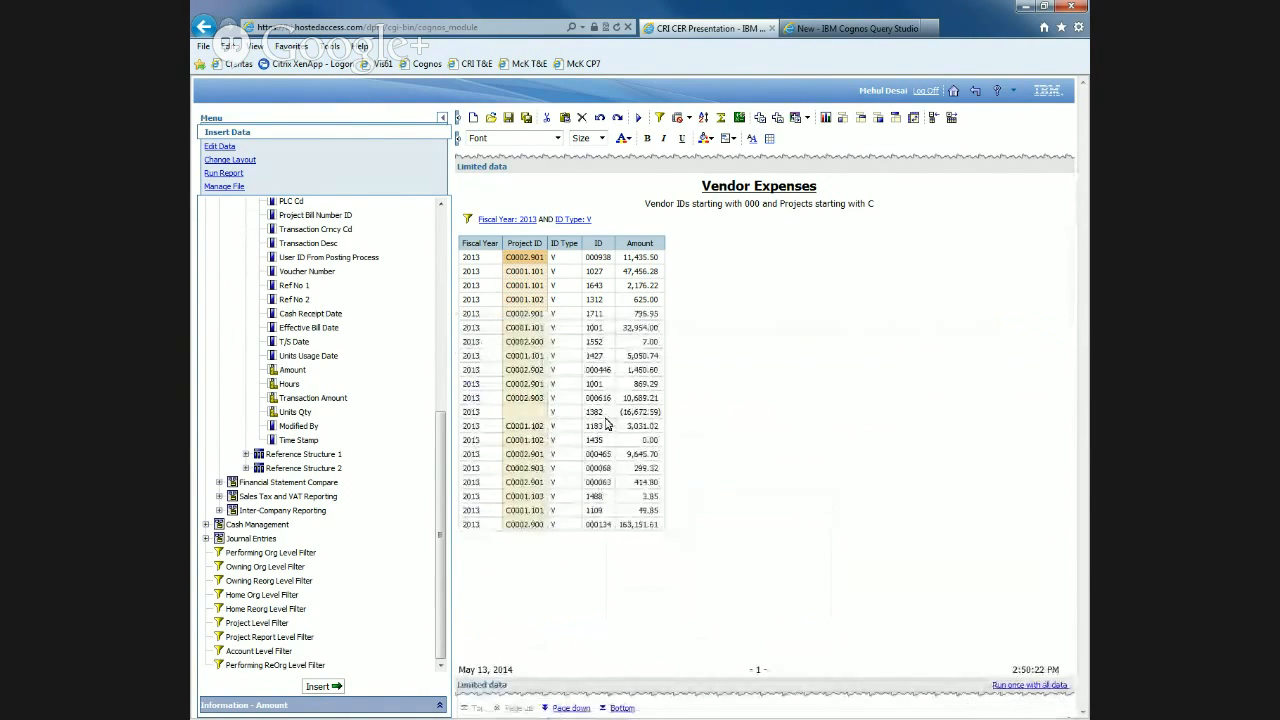
# Start a filter on Project ID, search its values for the keyword "c" and add all the results to the filter's choices.
pyautogui.click(659, 117)
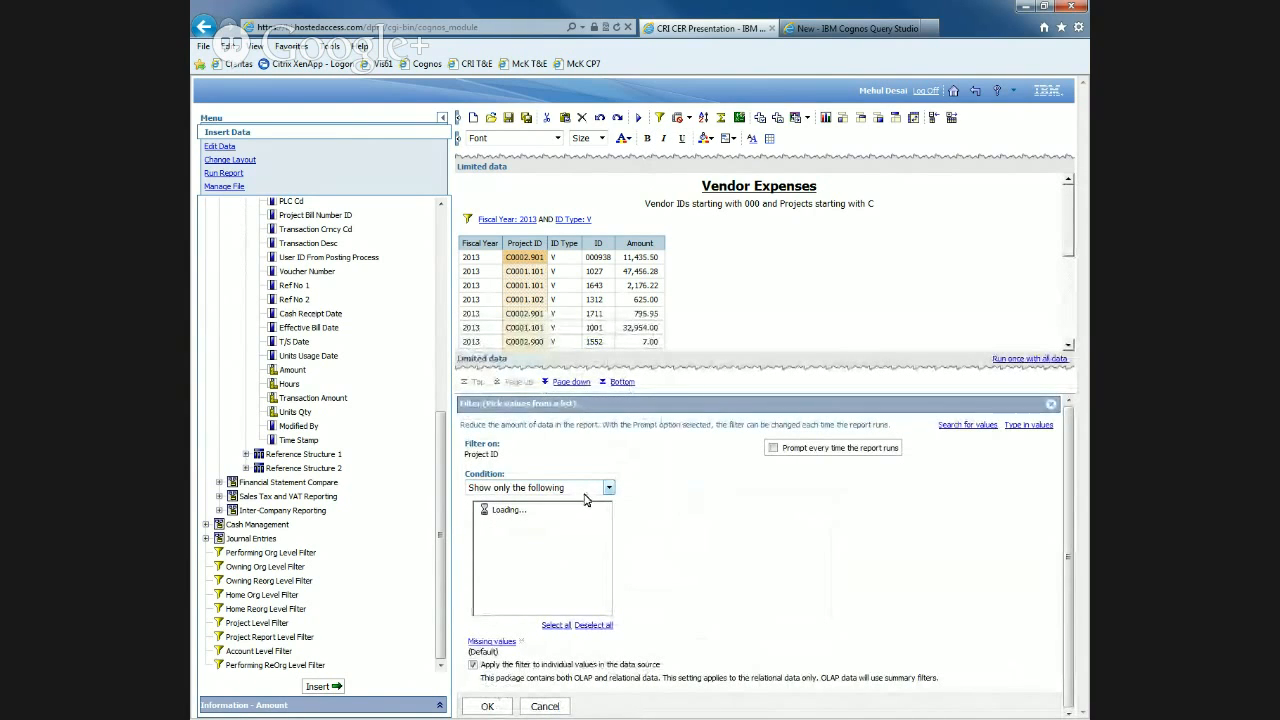
pyautogui.click(960, 425)
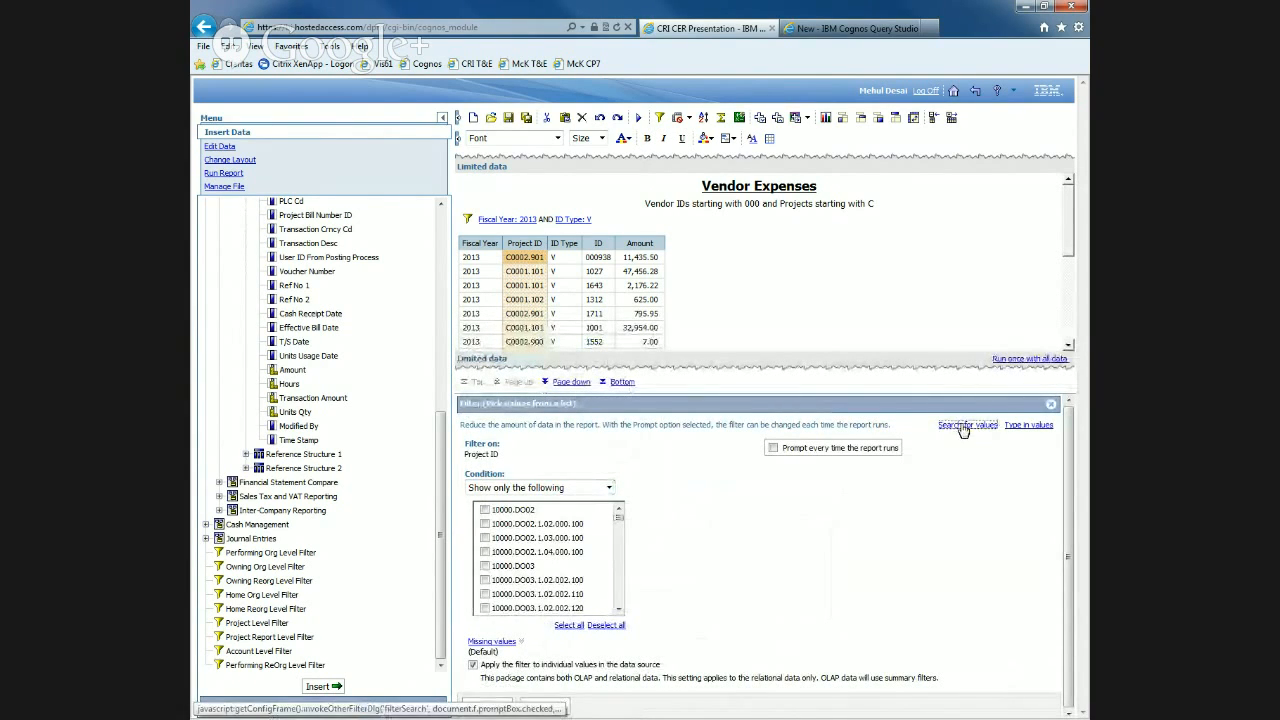
pyautogui.write('c')
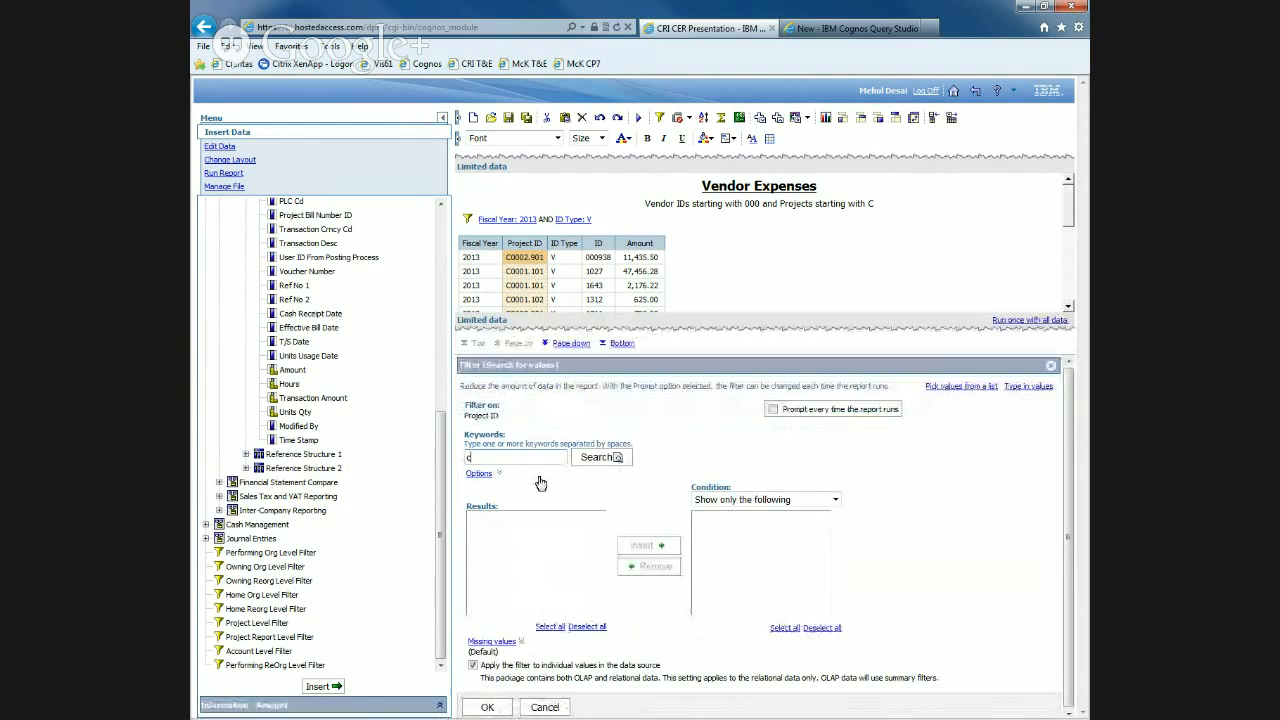
pyautogui.click(600, 457)
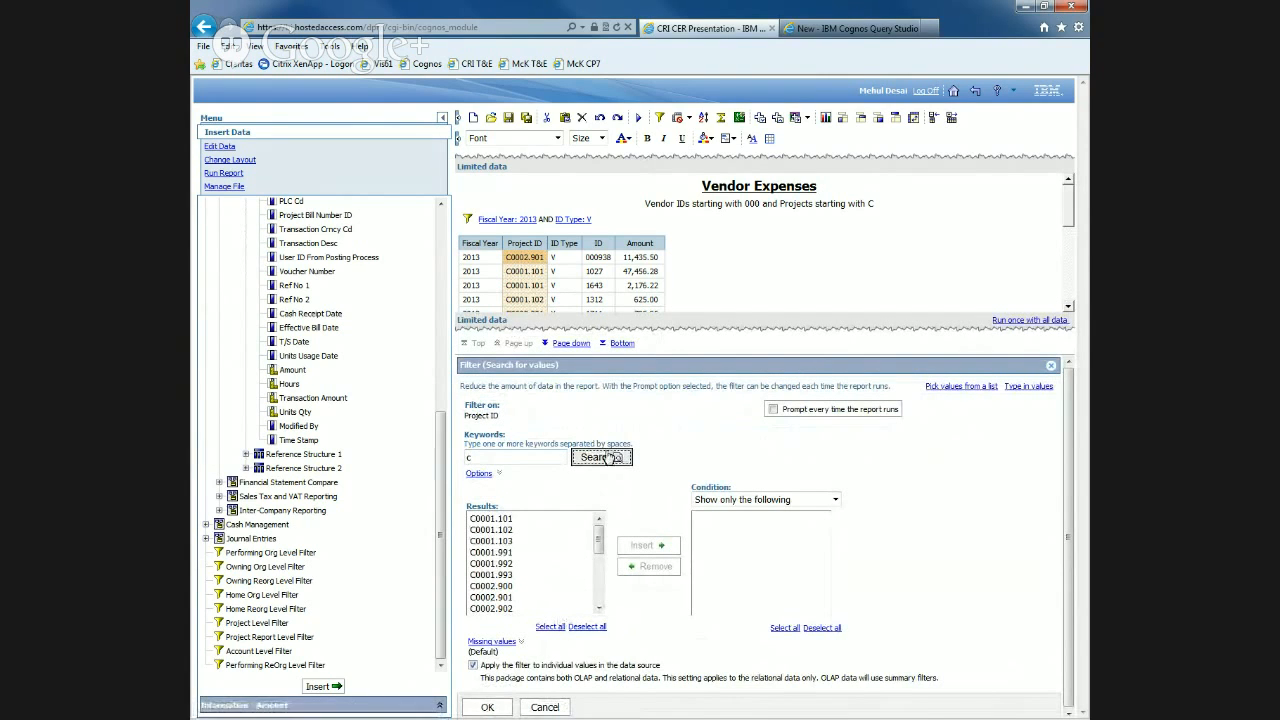
pyautogui.click(549, 627)
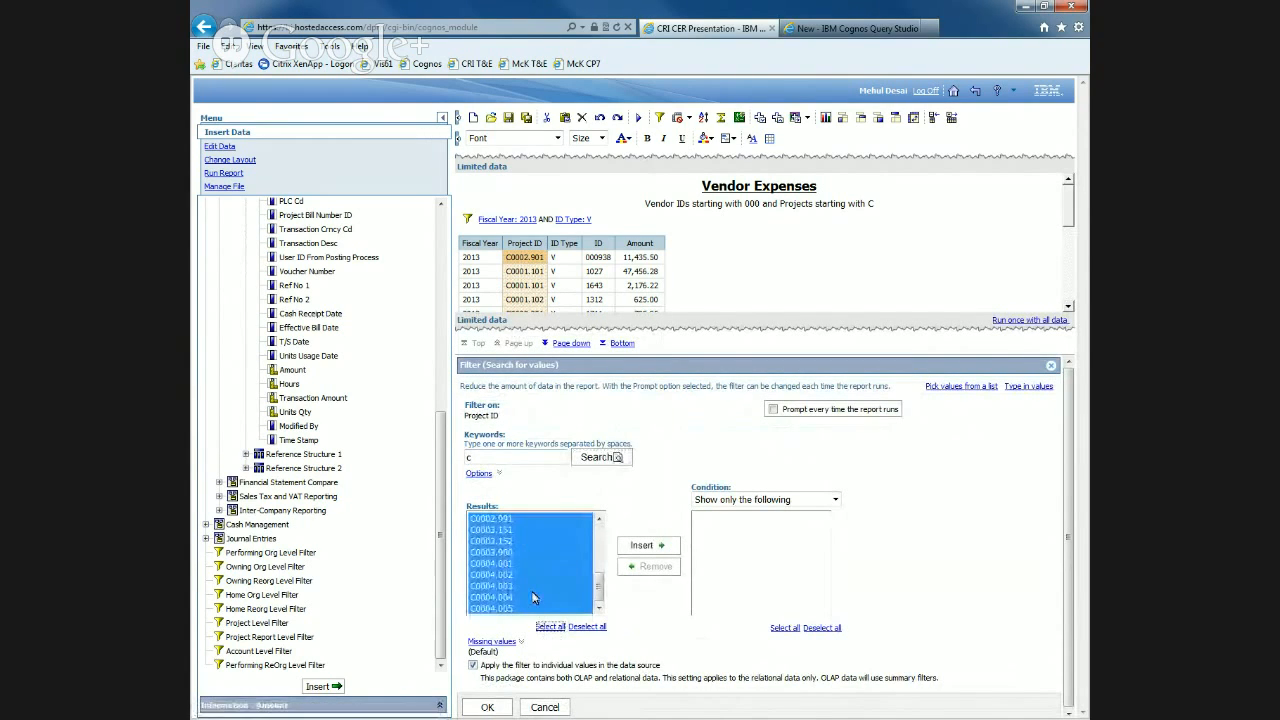
pyautogui.click(643, 546)
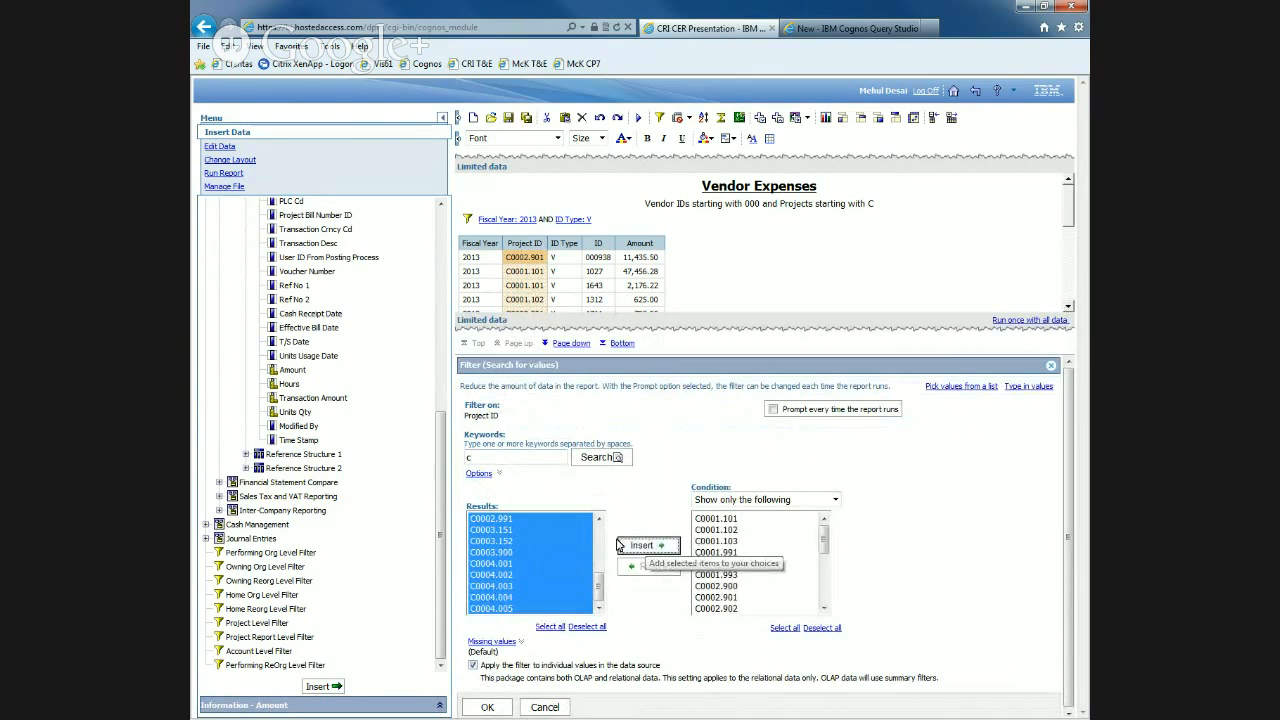
# Apply the Project ID filter with the condition "Show only the following", combined by AND with the Fiscal Year and ID Type filters.
pyautogui.click(815, 502)
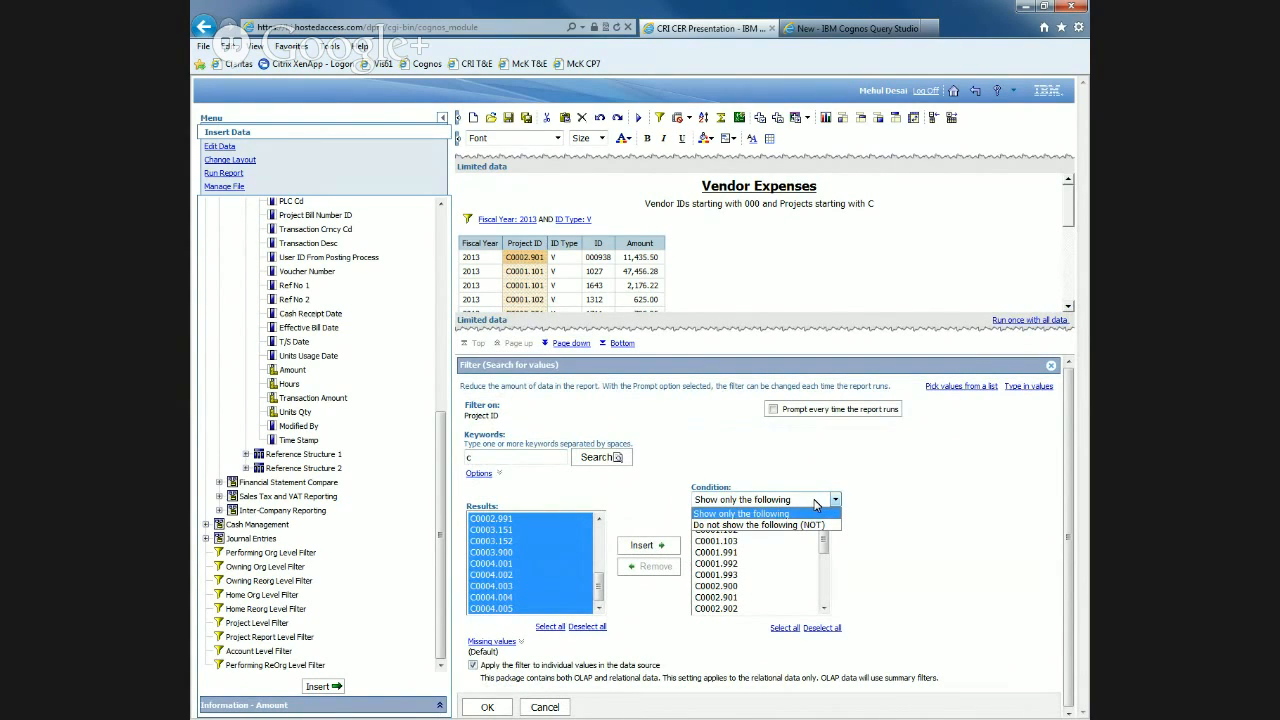
pyautogui.click(815, 502)
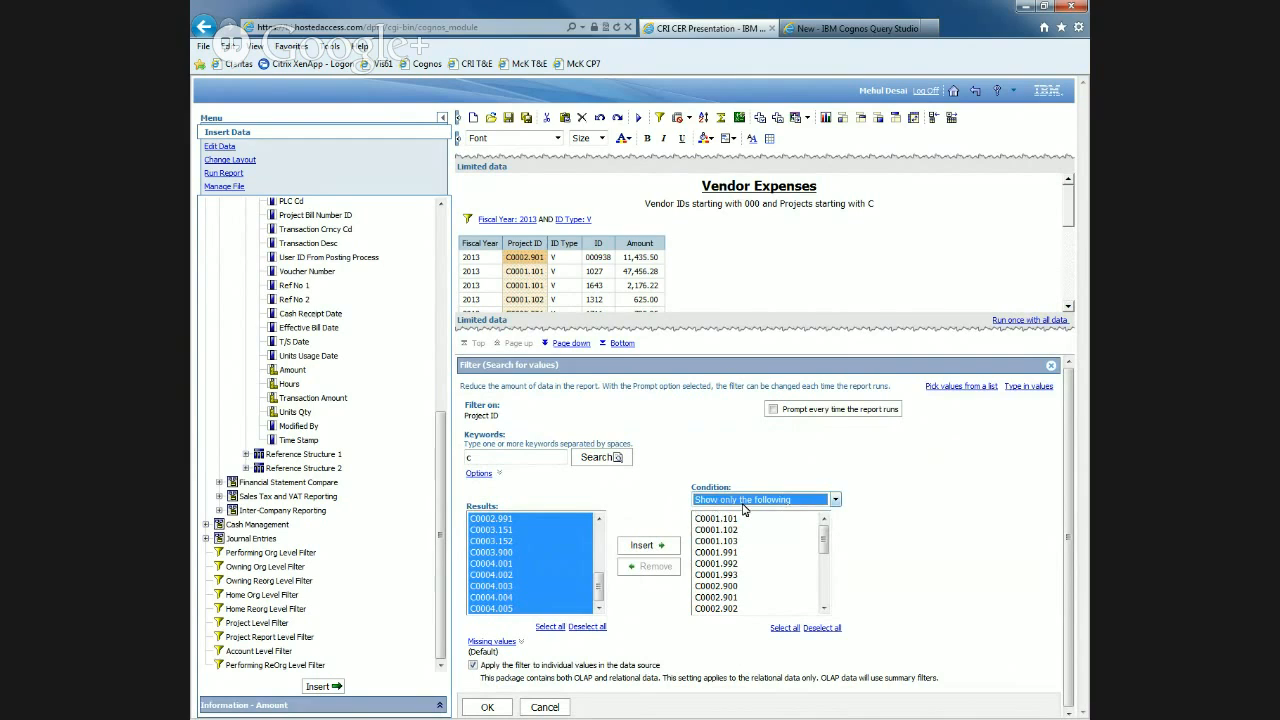
pyautogui.click(487, 708)
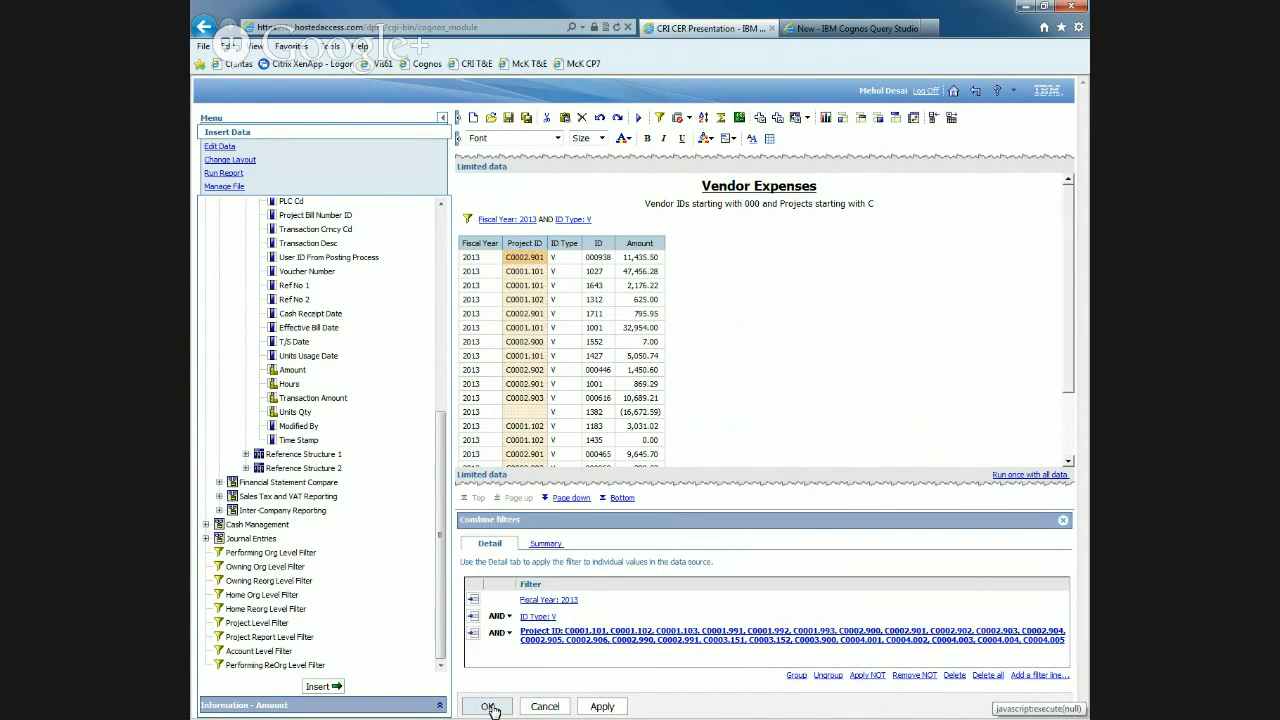
pyautogui.click(489, 707)
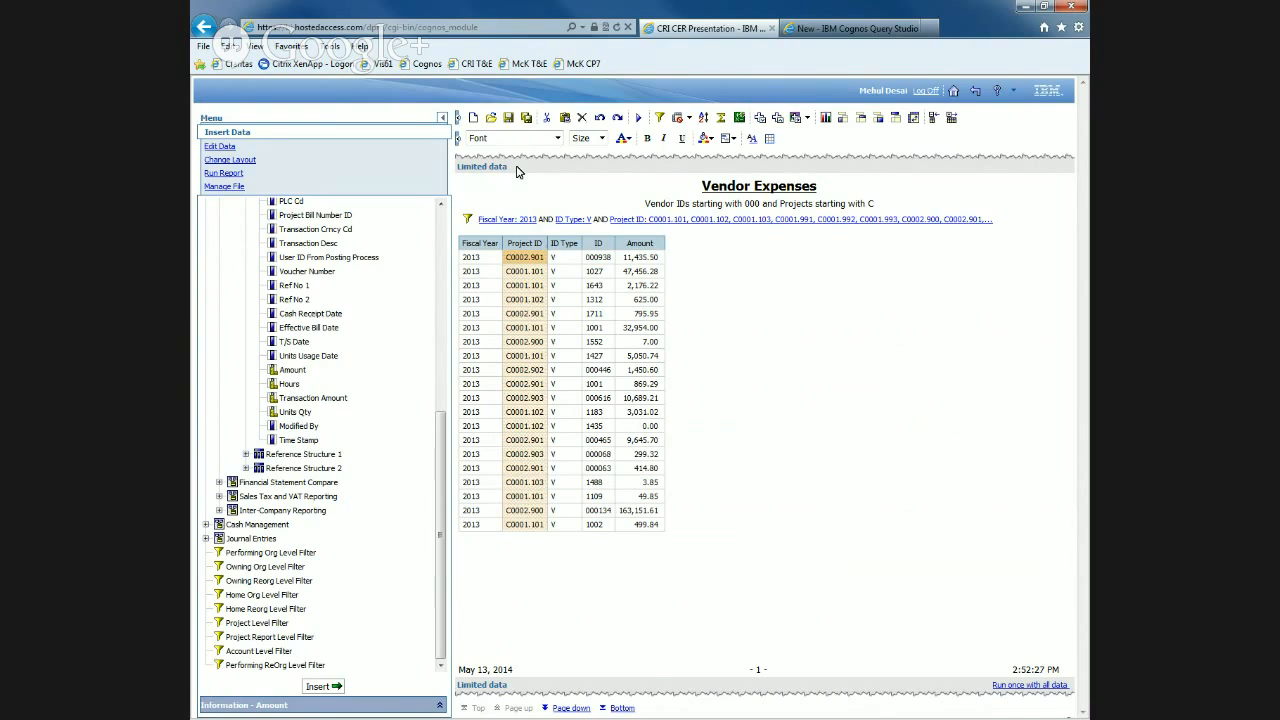
# Filter the ID column to show only all values found with the keyword 000, combined by AND with the existing filters.
pyautogui.click(597, 258)
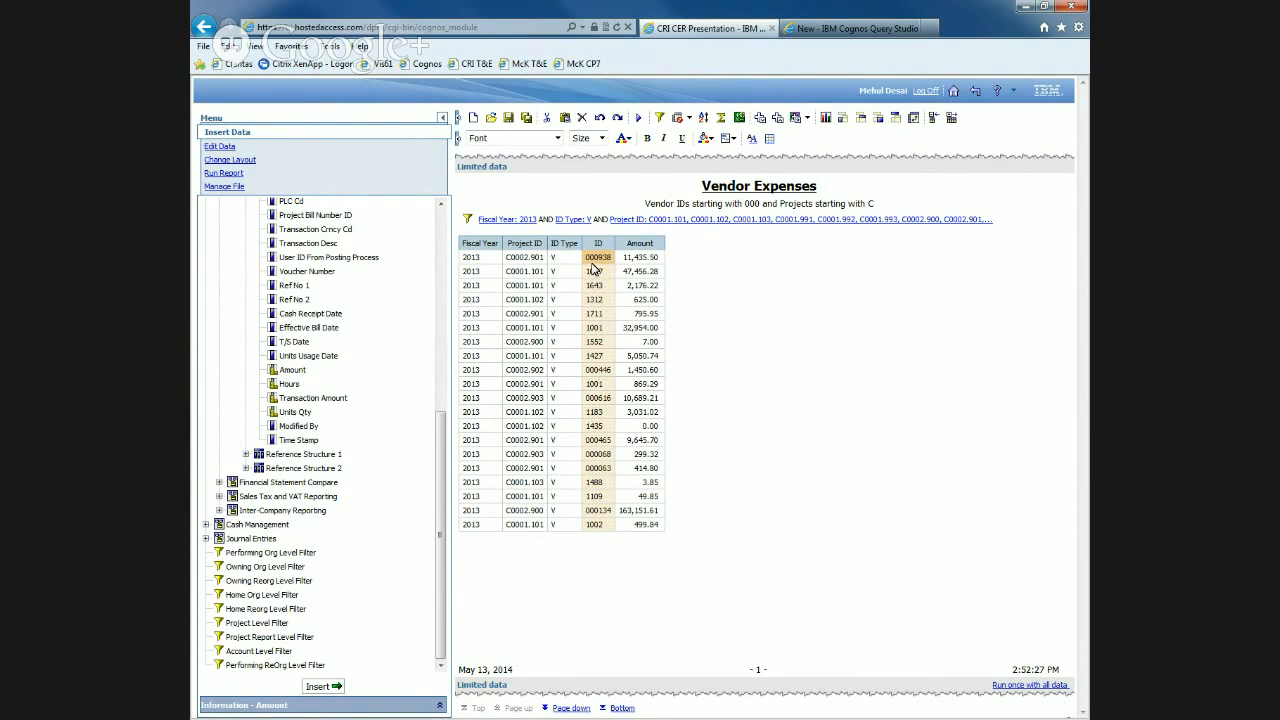
pyautogui.click(659, 117)
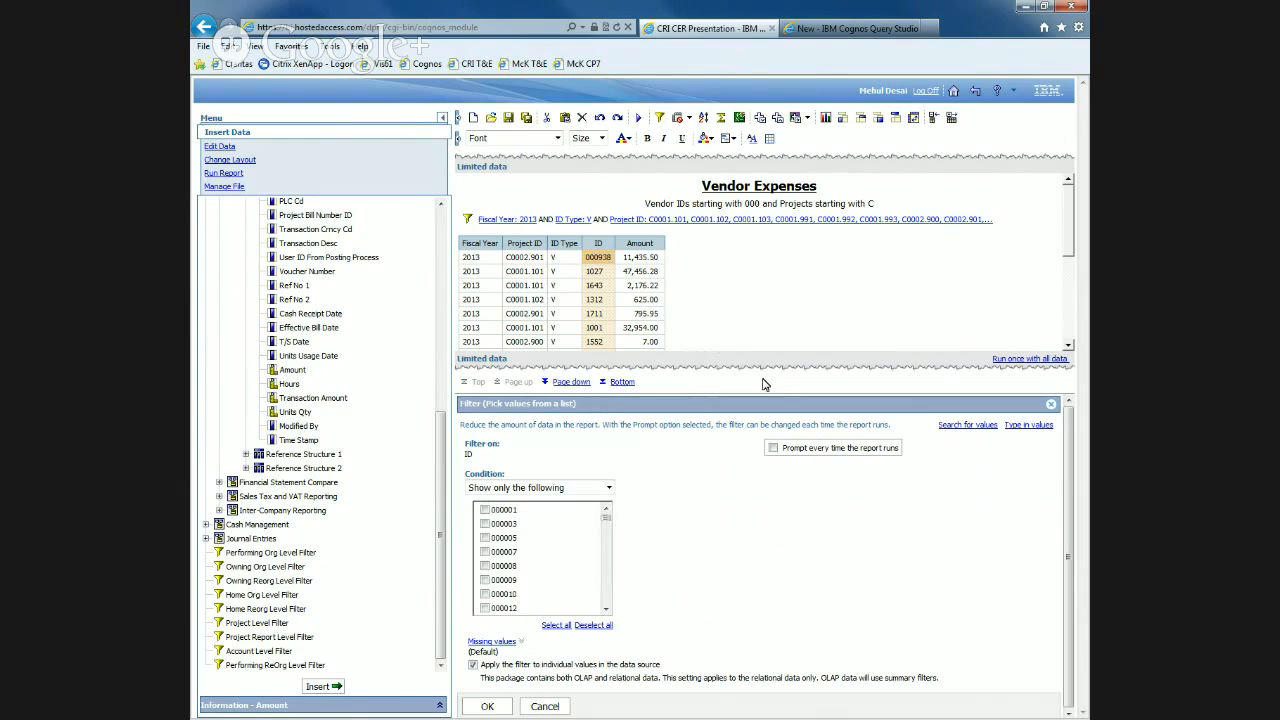
pyautogui.click(952, 425)
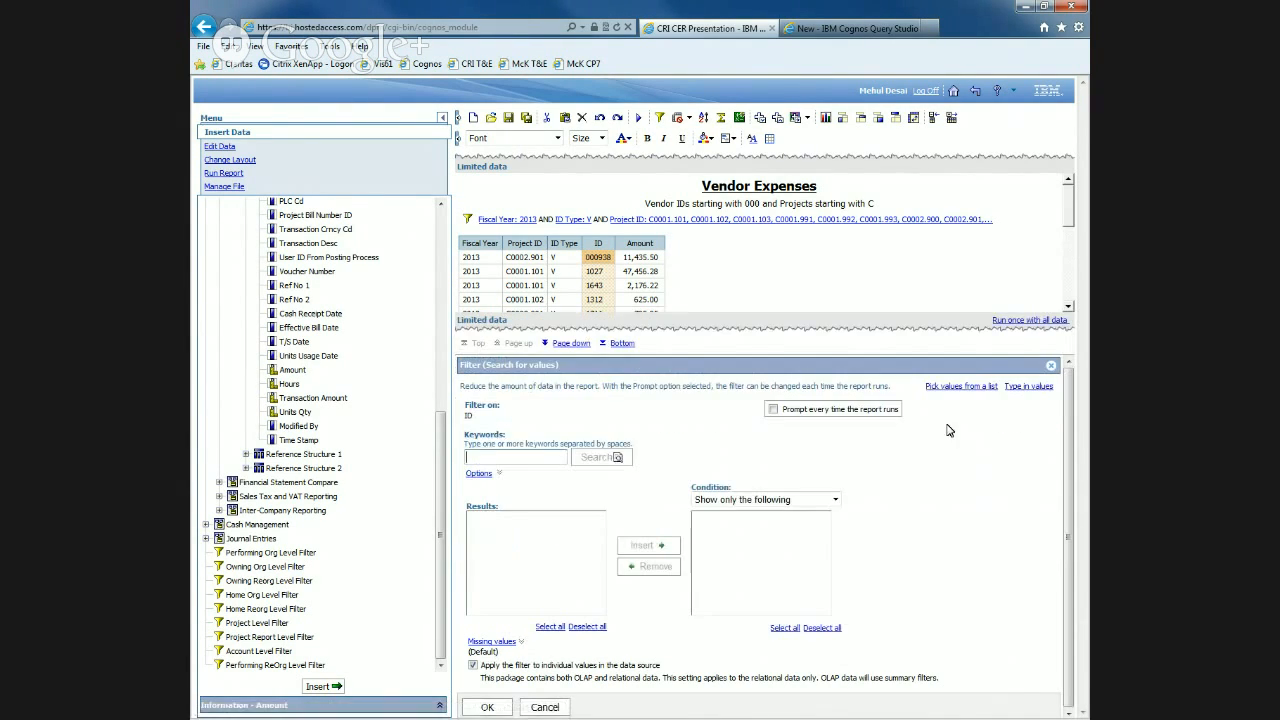
pyautogui.click(530, 457)
pyautogui.write('000')
pyautogui.click(590, 463)
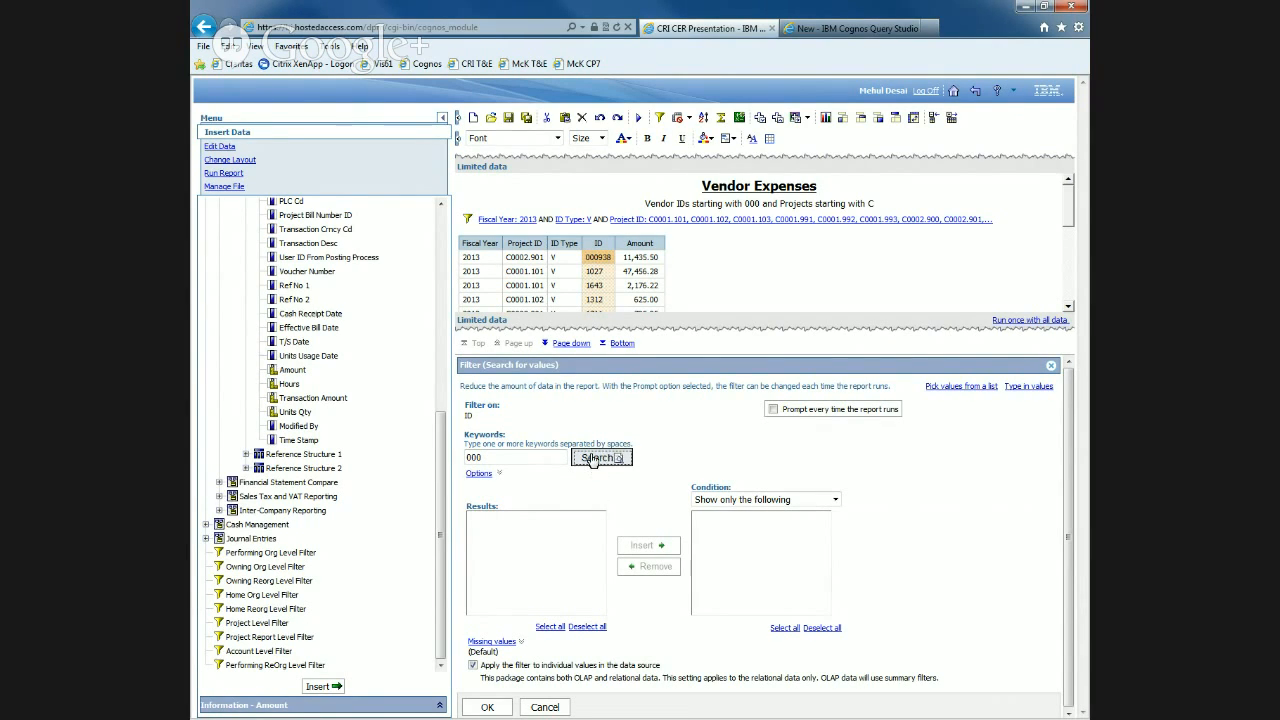
pyautogui.click(551, 627)
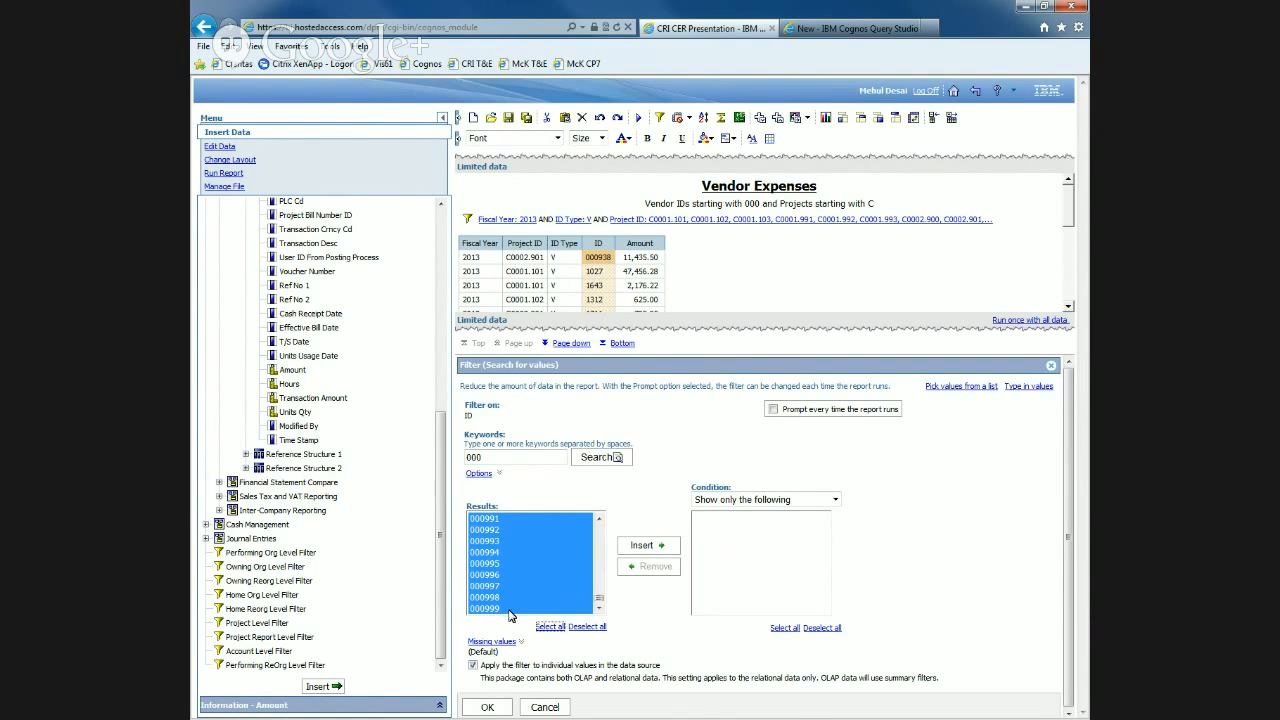
pyautogui.click(645, 545)
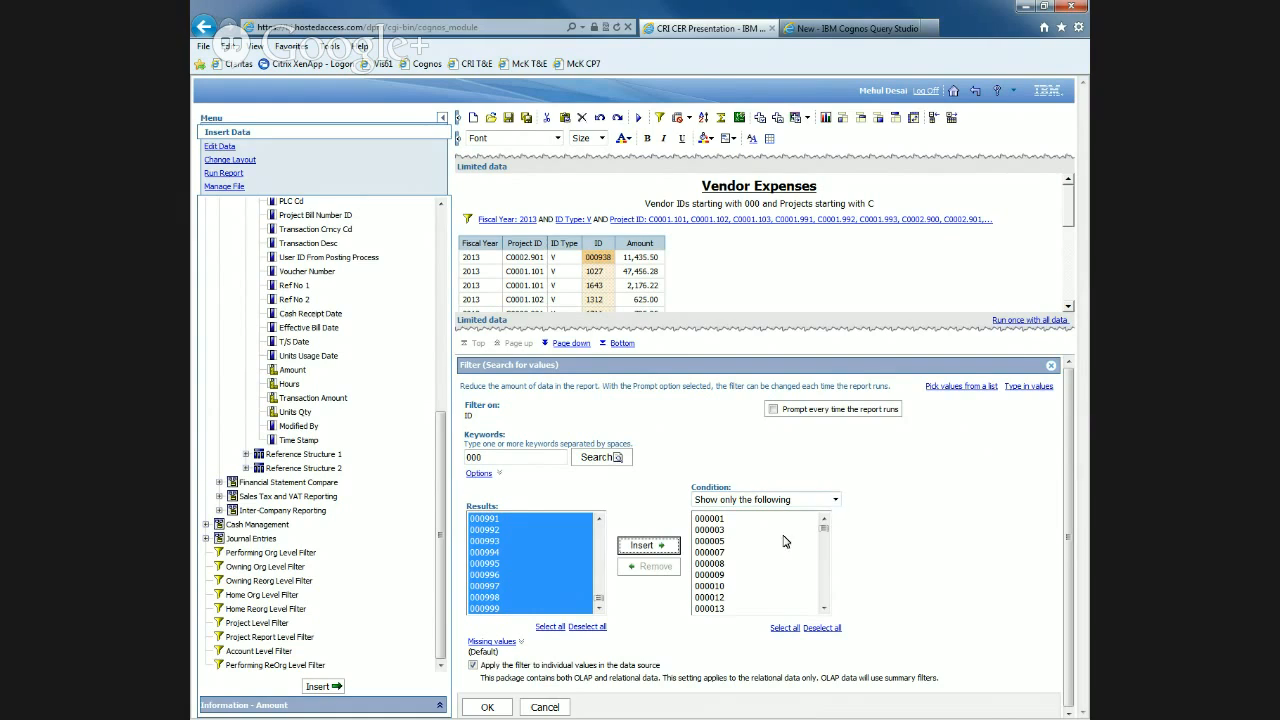
pyautogui.click(490, 707)
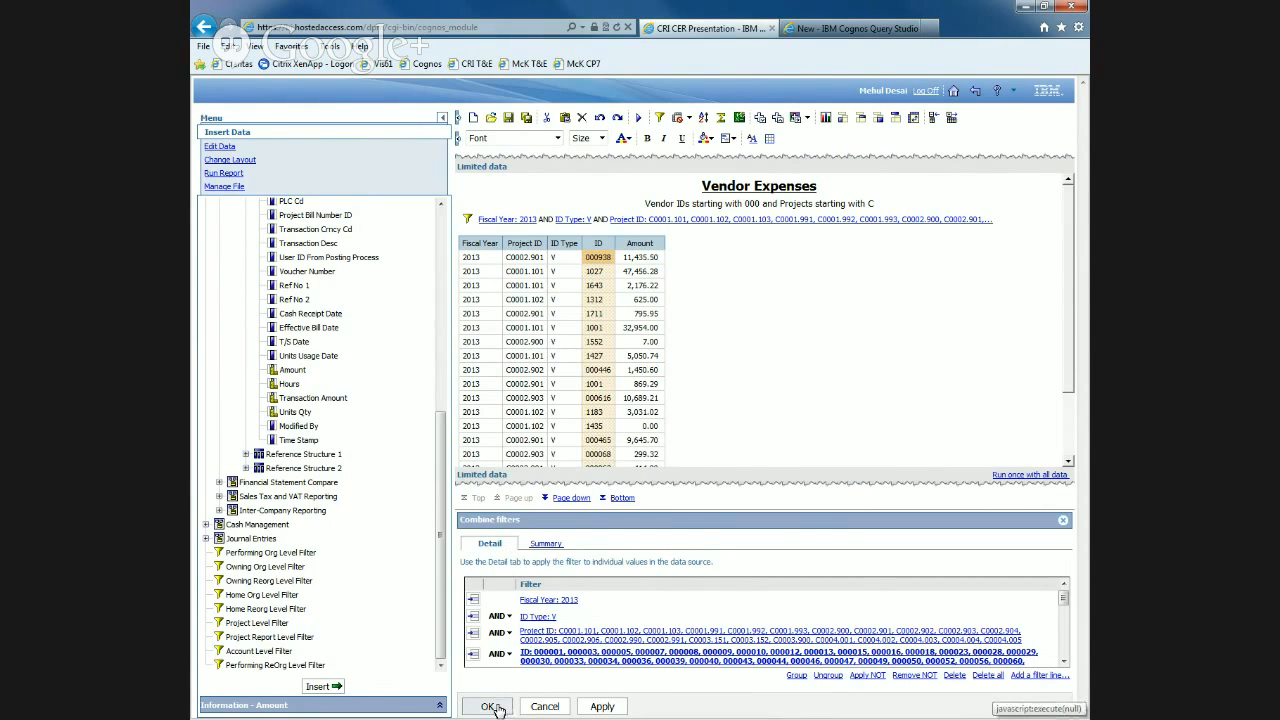
pyautogui.click(490, 707)
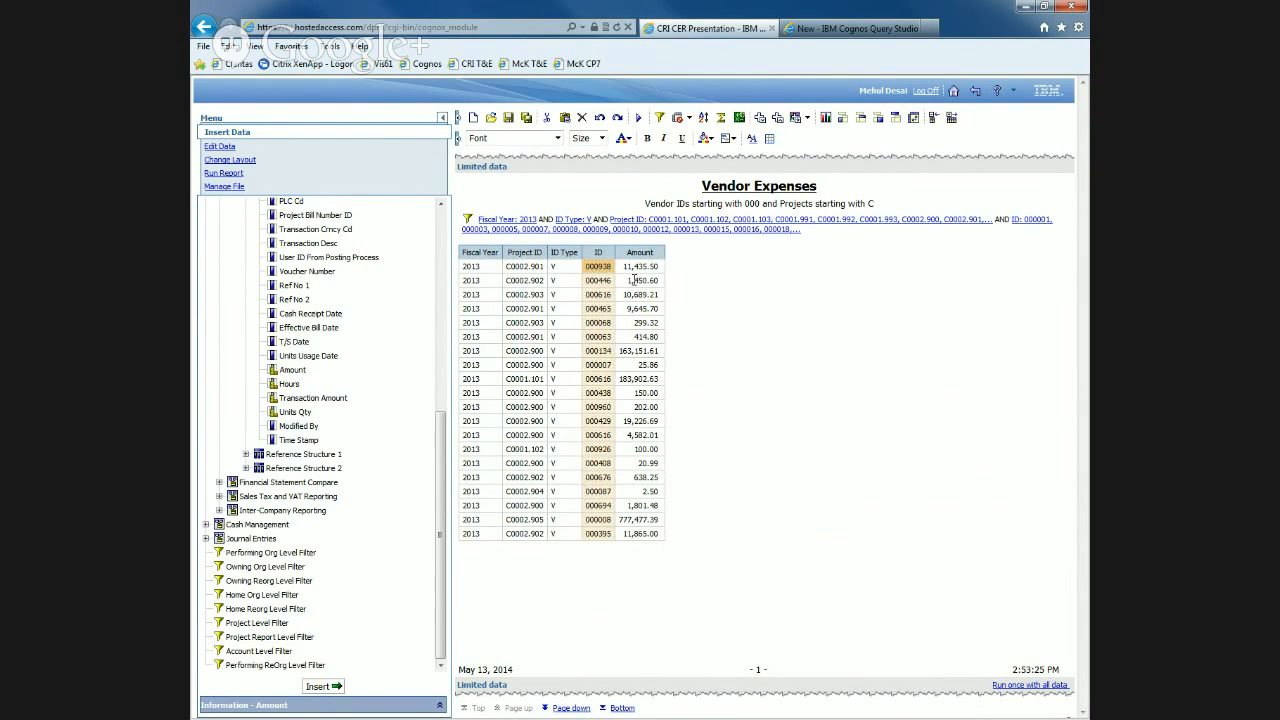
# Suppress report rows containing zero, divide-by-zero, missing or overflow values.
pyautogui.click(634, 280)
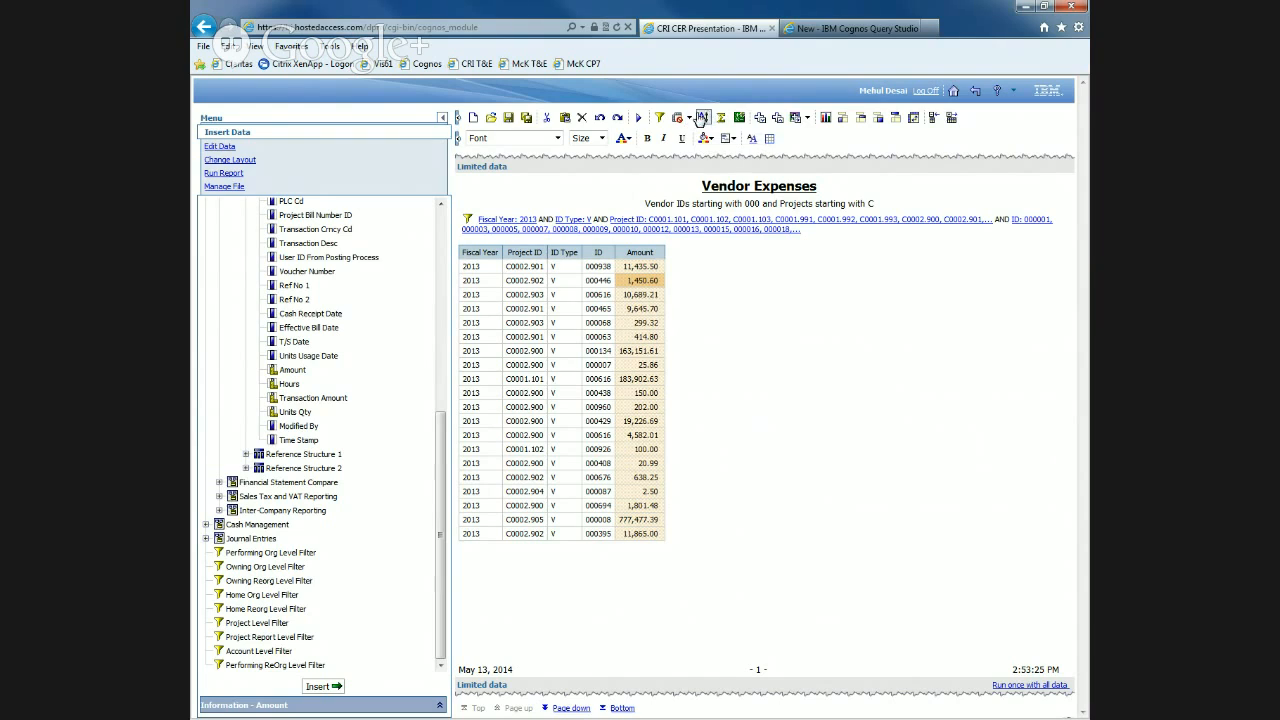
pyautogui.click(690, 119)
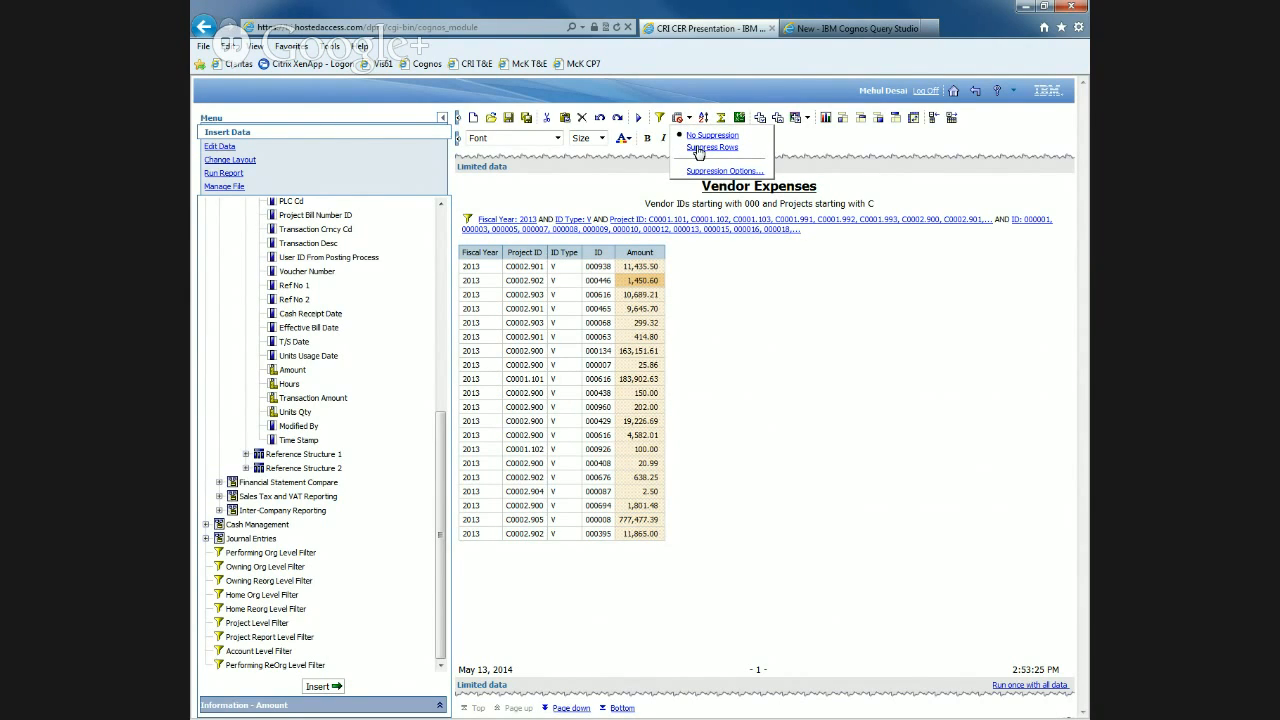
pyautogui.click(699, 148)
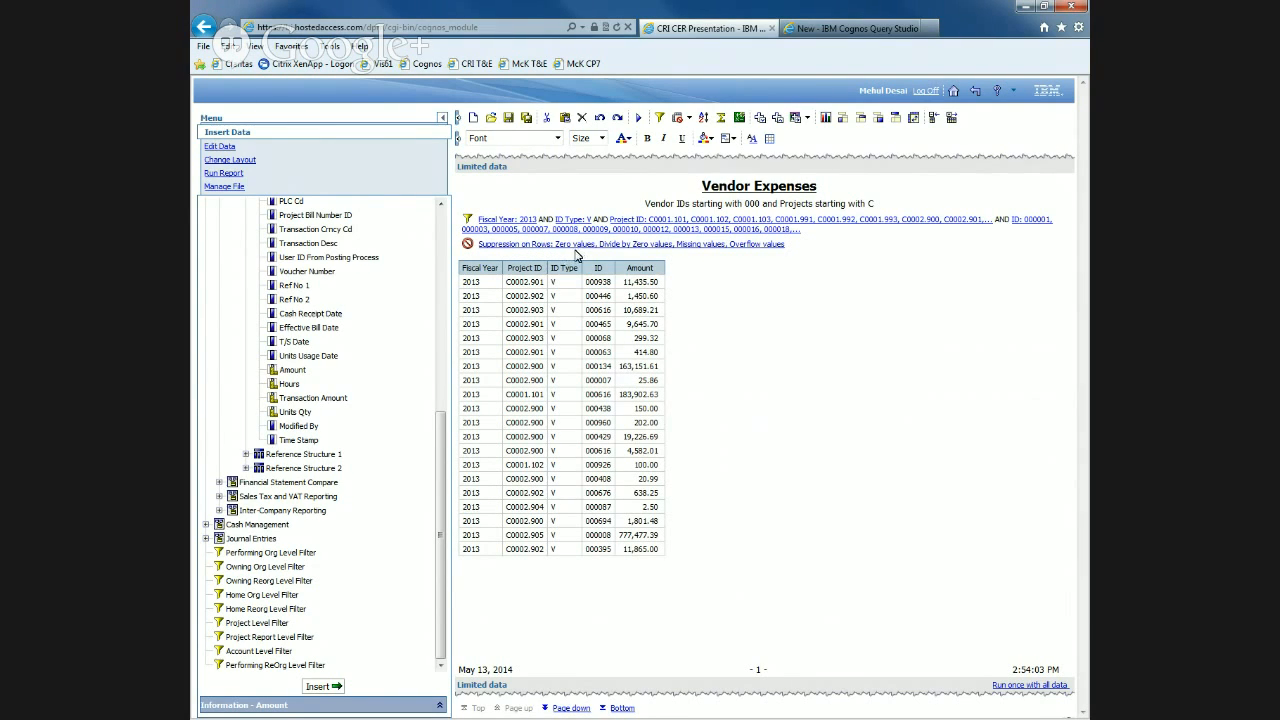
# Group the report by Project ID and, within each project, by ID.
pyautogui.click(526, 282)
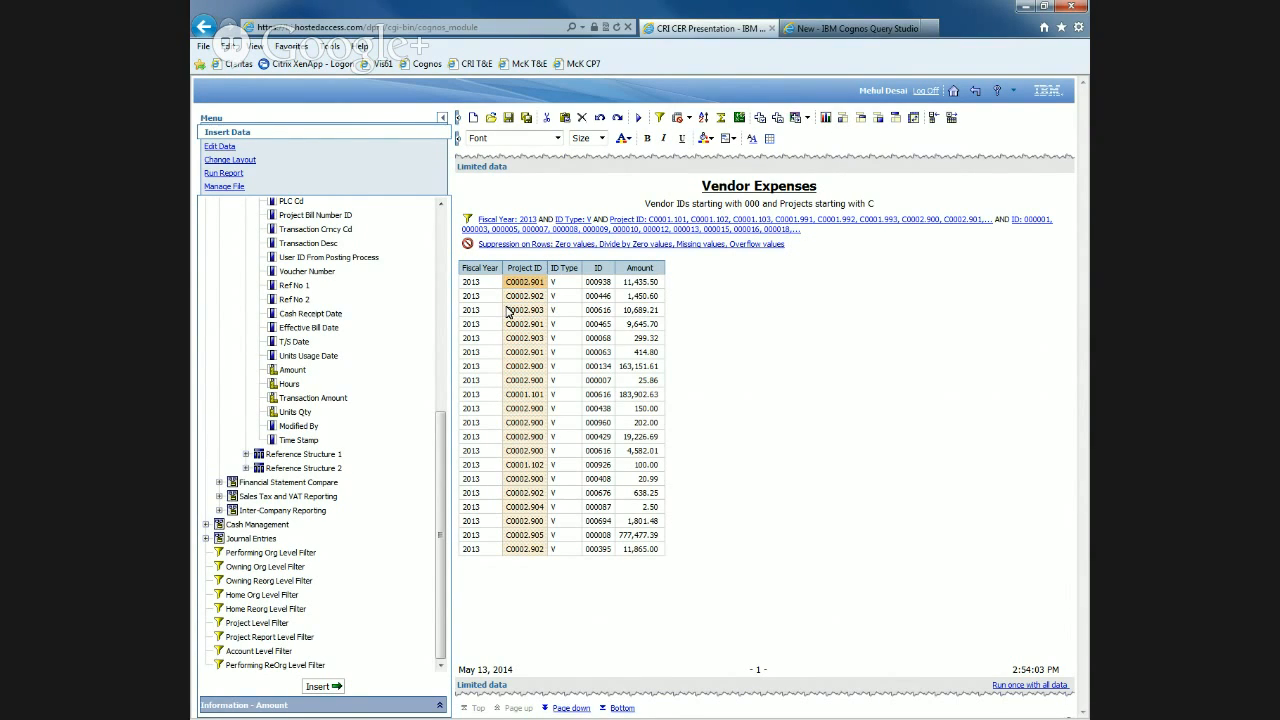
pyautogui.click(843, 119)
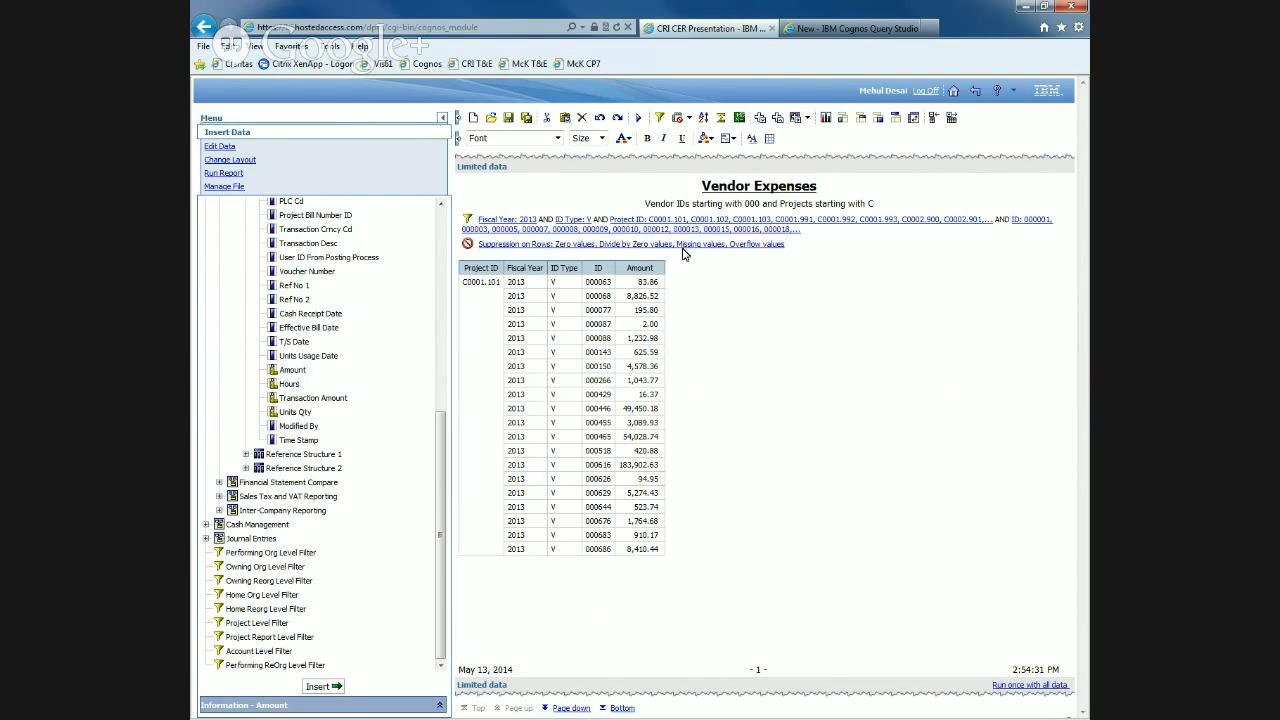
pyautogui.click(596, 284)
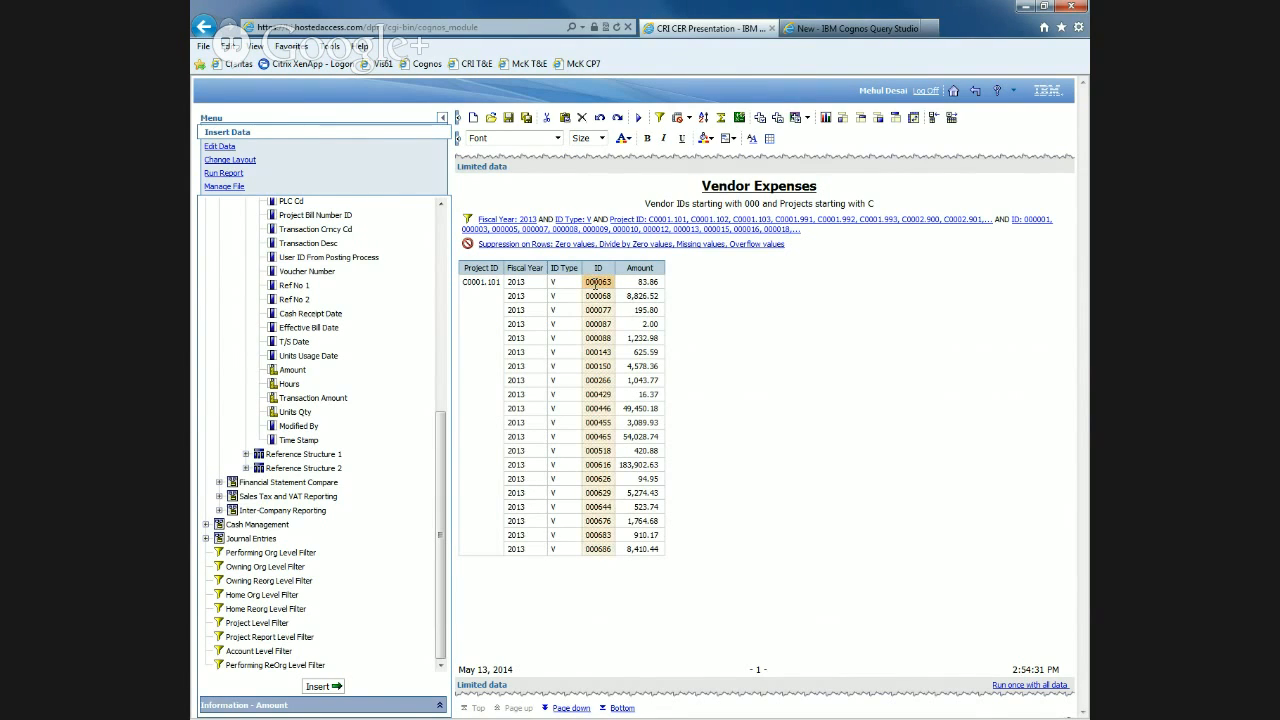
pyautogui.click(843, 119)
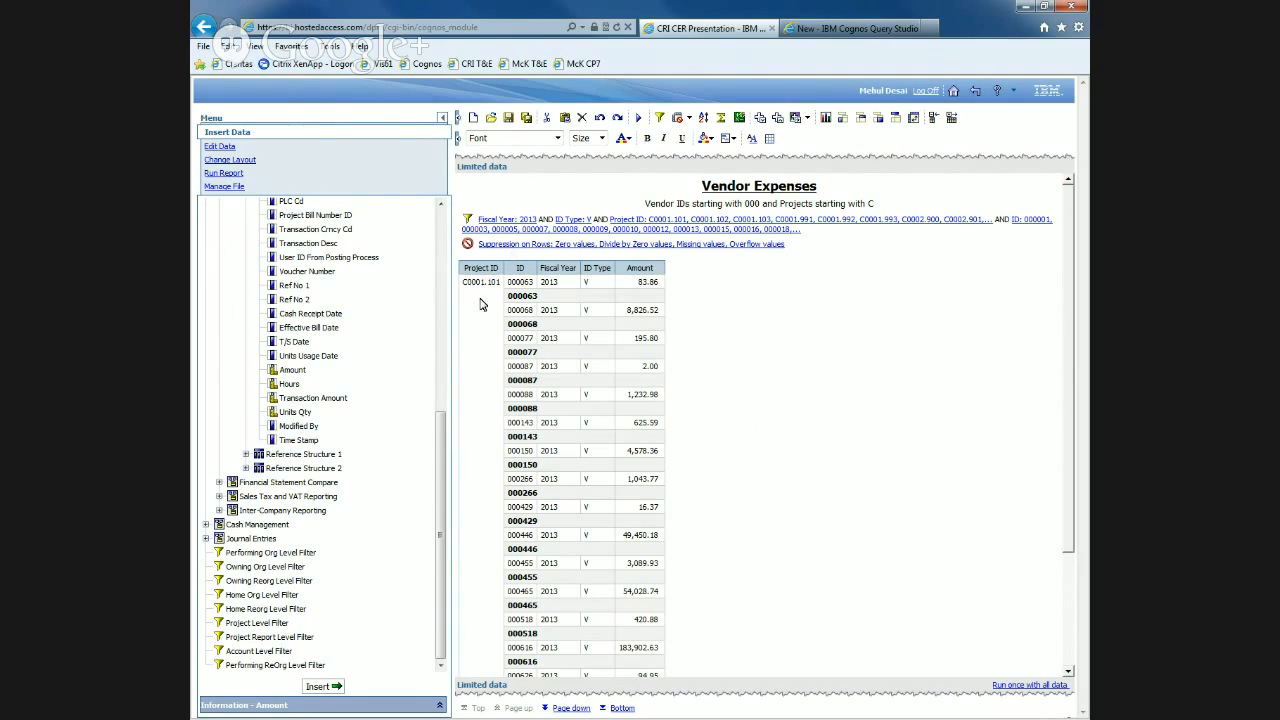
# Run the report once with all data, and view its groups collapsed and expanded again.
pyautogui.click(481, 271)
pyautogui.click(1010, 686)
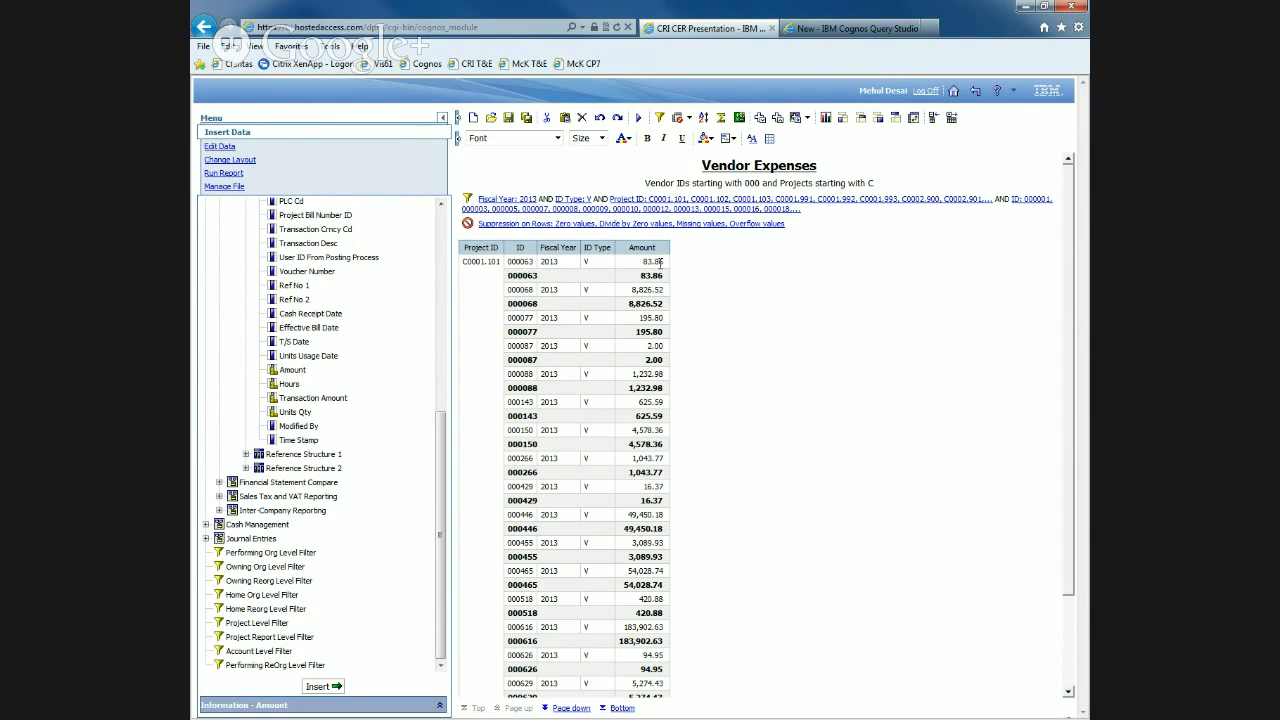
pyautogui.click(934, 118)
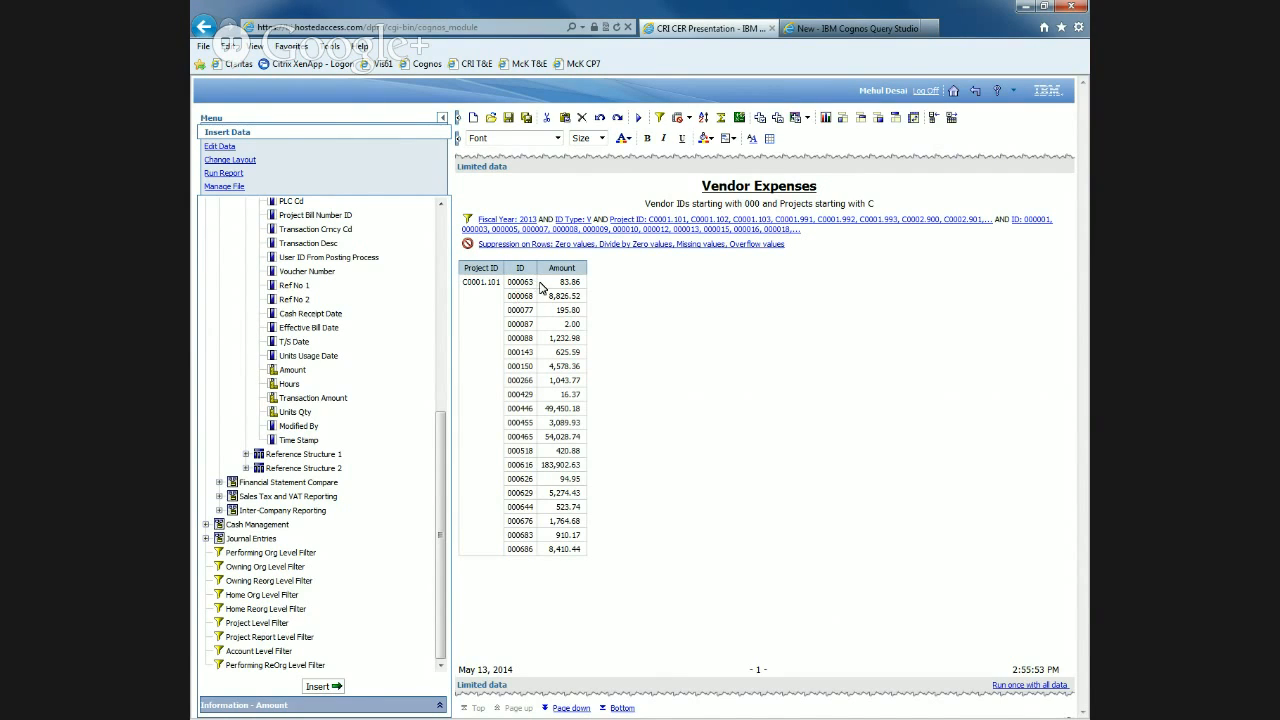
pyautogui.click(951, 118)
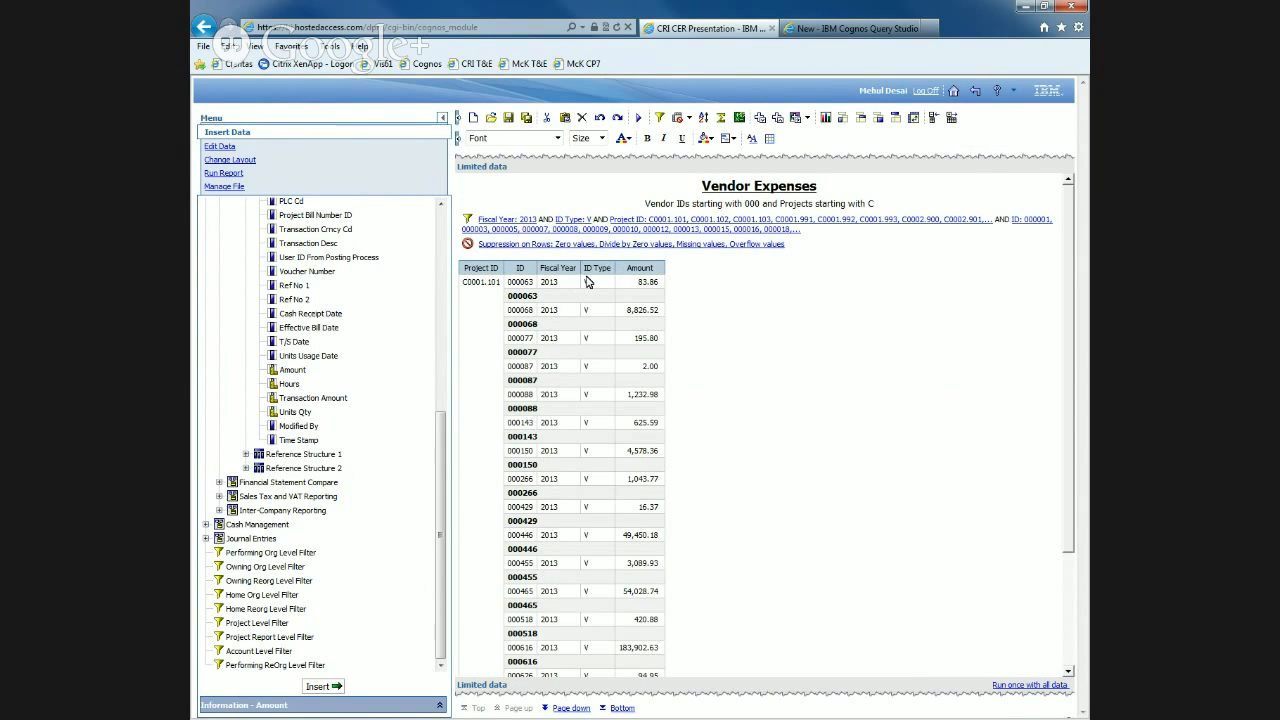
# Try deleting the Fiscal Year column while keeping its 2013 filter, and undo the deletion.
pyautogui.click(556, 282)
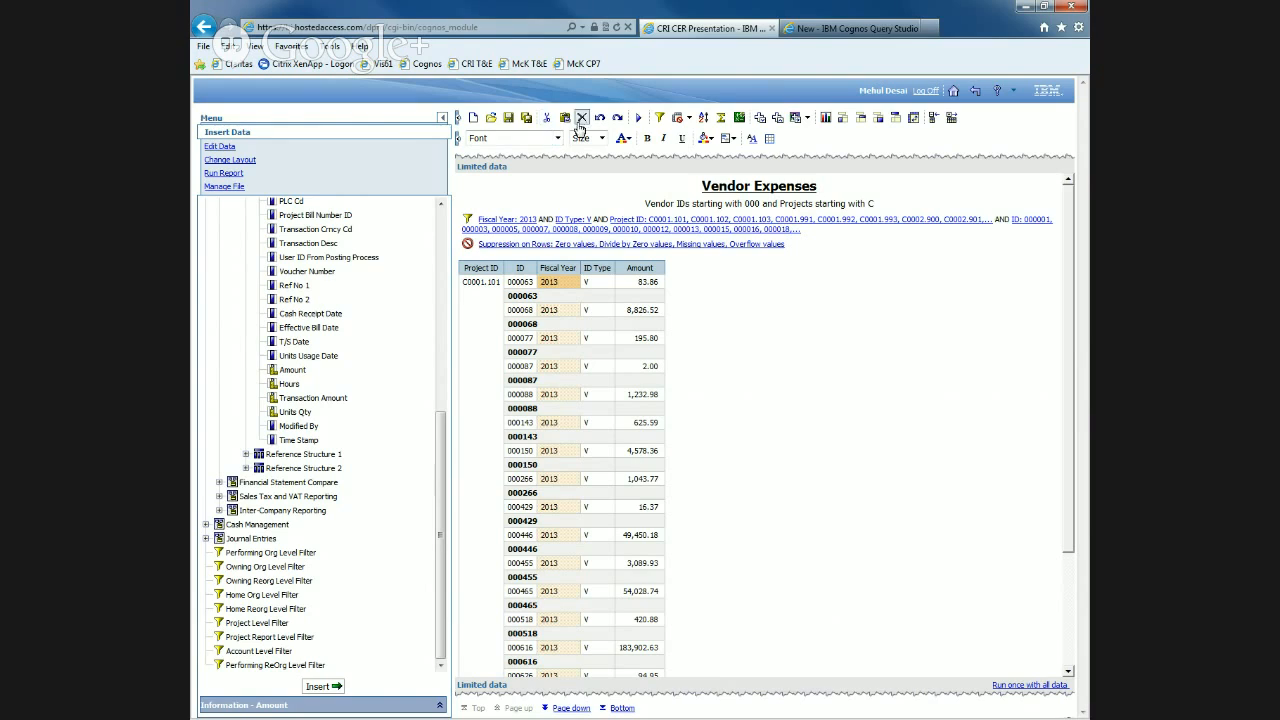
pyautogui.click(547, 120)
pyautogui.click(582, 118)
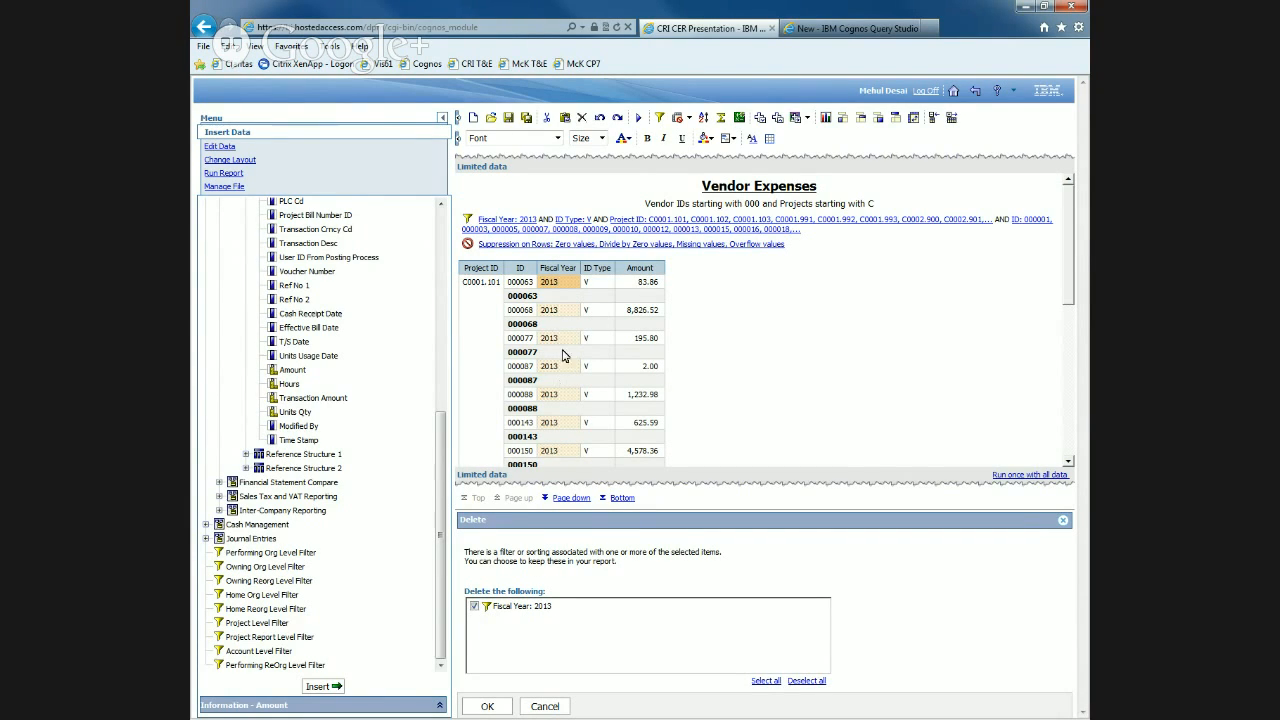
pyautogui.click(475, 607)
pyautogui.click(487, 707)
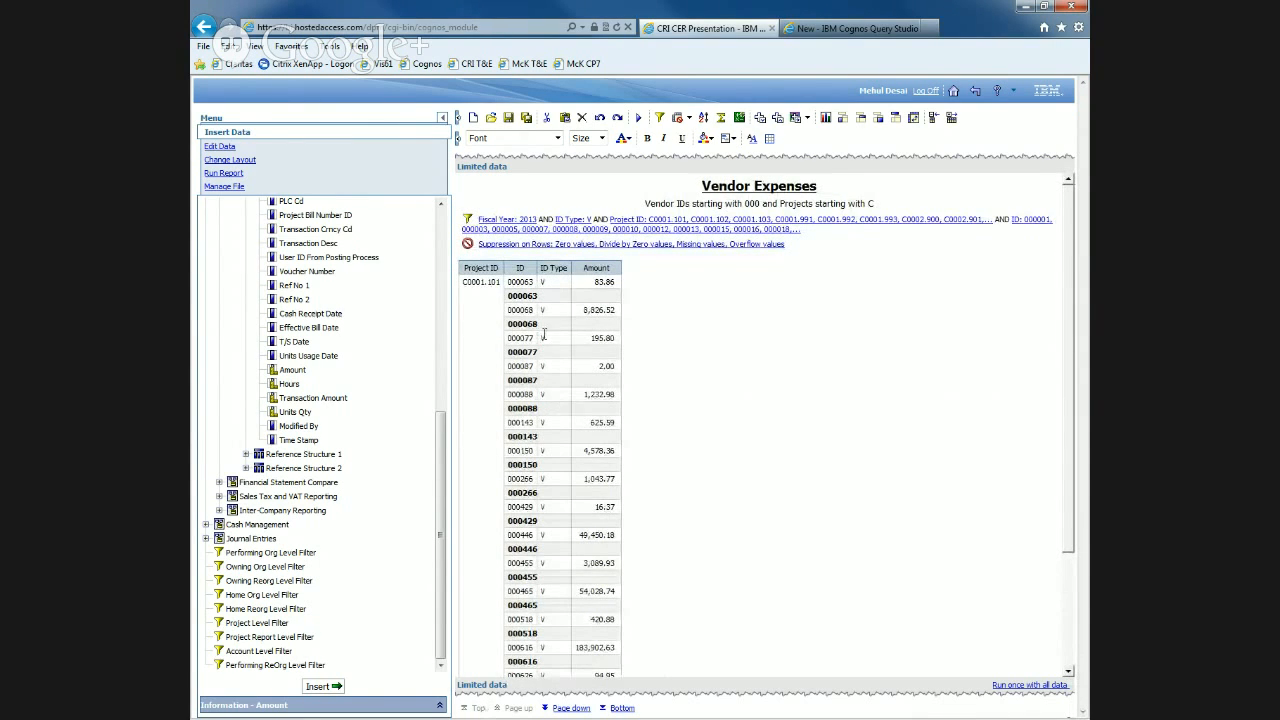
pyautogui.click(601, 119)
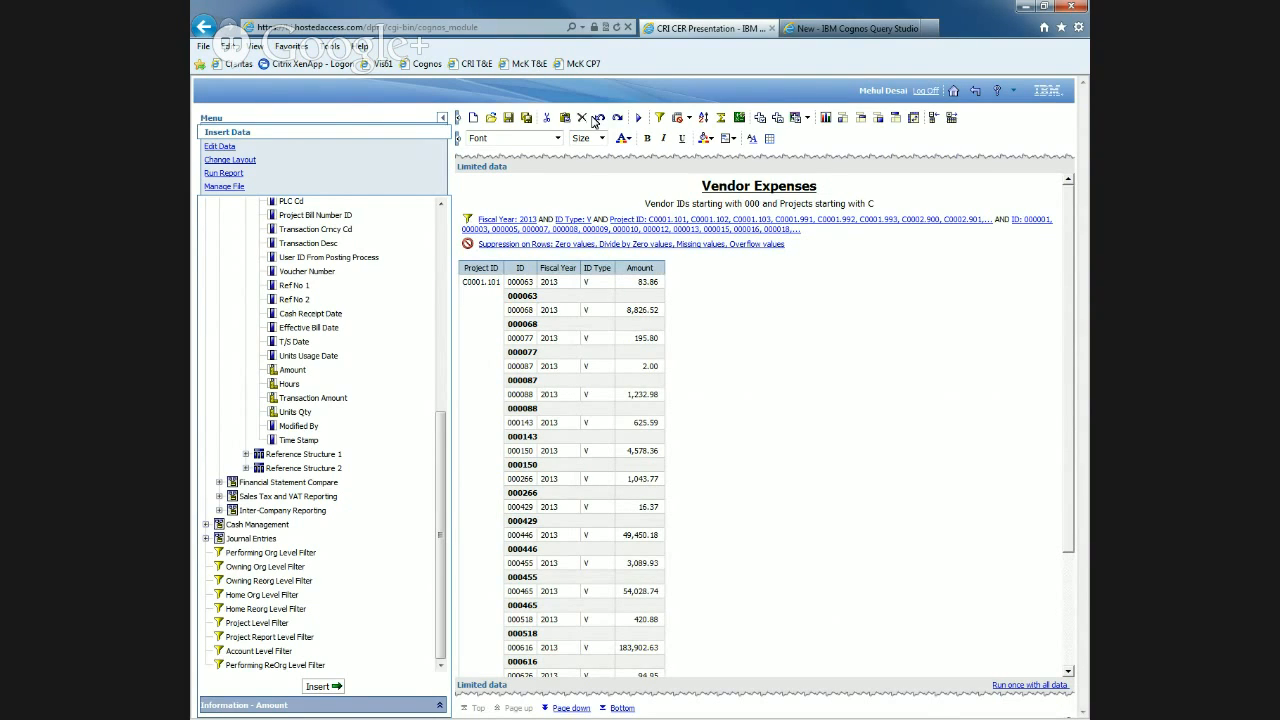
# Sort the report by ID in descending order and collapse the groups to hide the Fiscal Year and ID Type details.
pyautogui.click(473, 277)
pyautogui.click(520, 268)
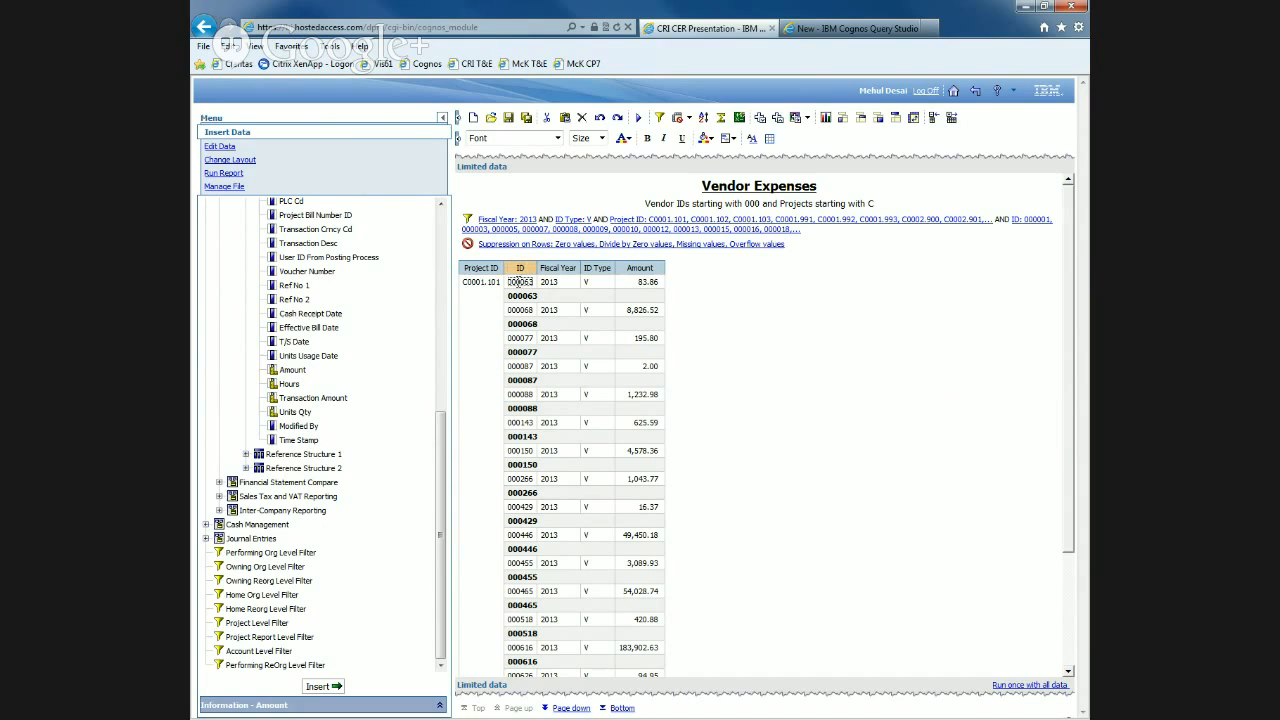
pyautogui.click(705, 118)
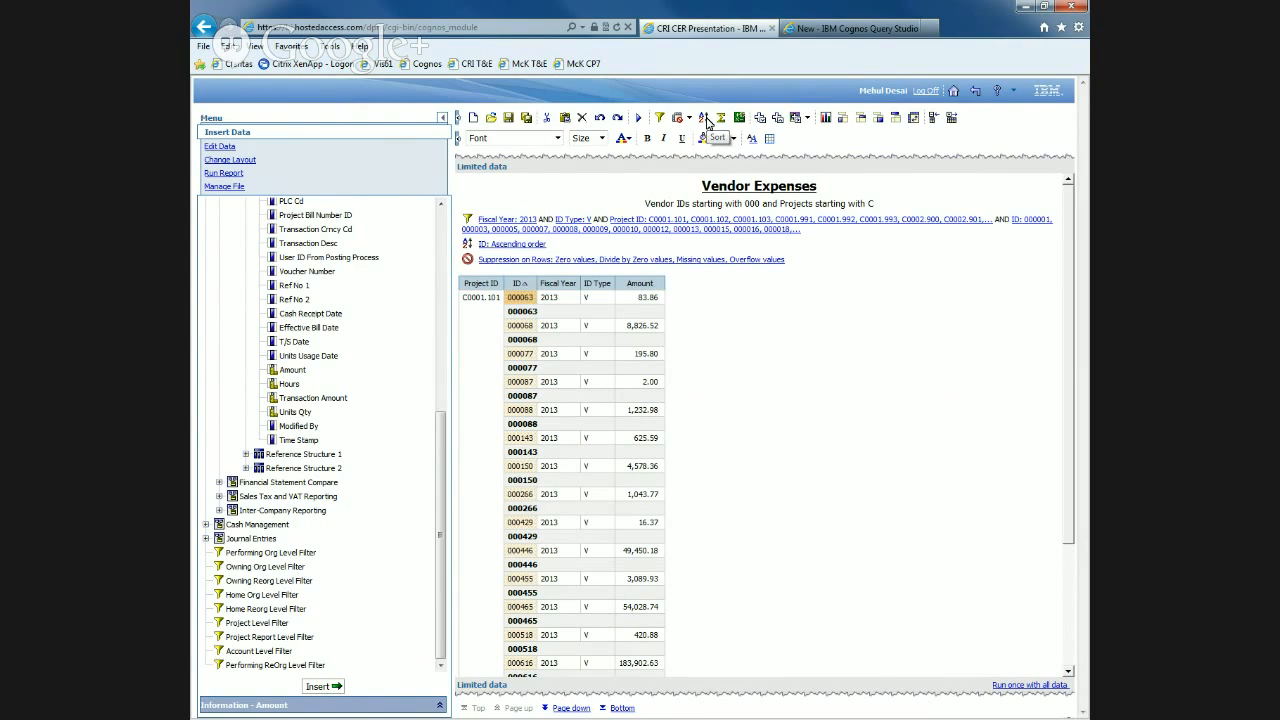
pyautogui.click(705, 118)
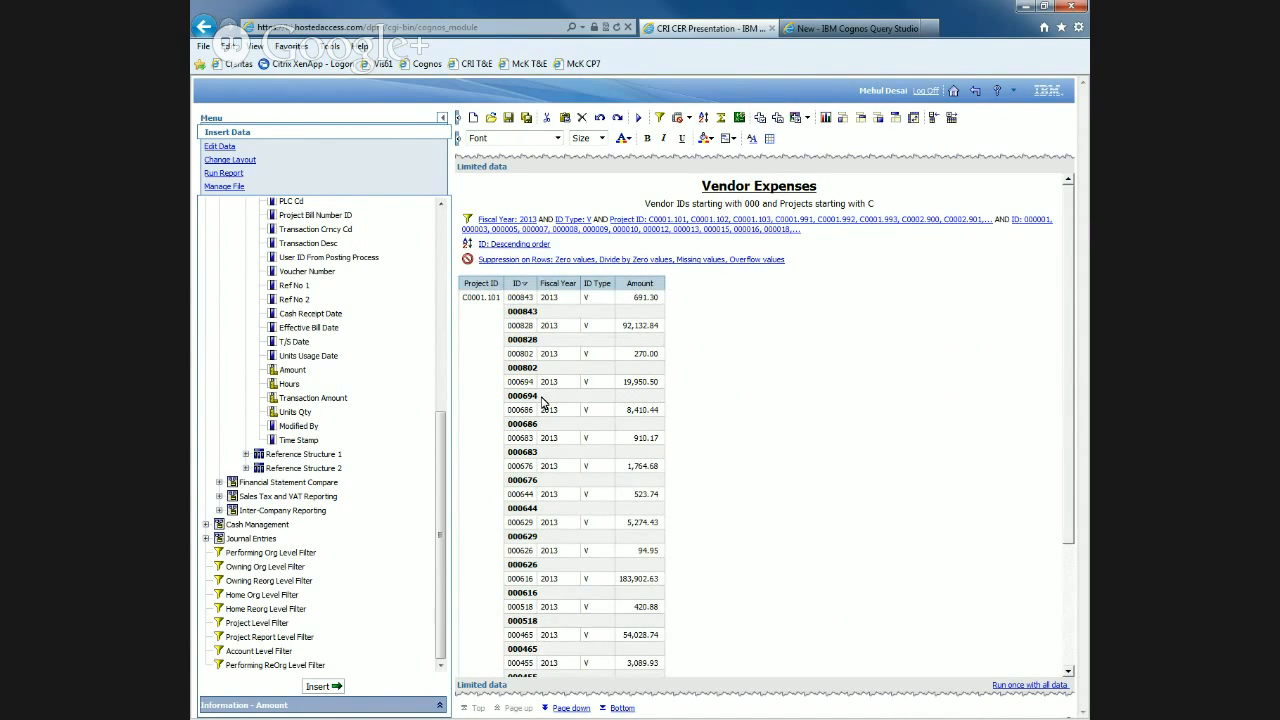
pyautogui.click(934, 118)
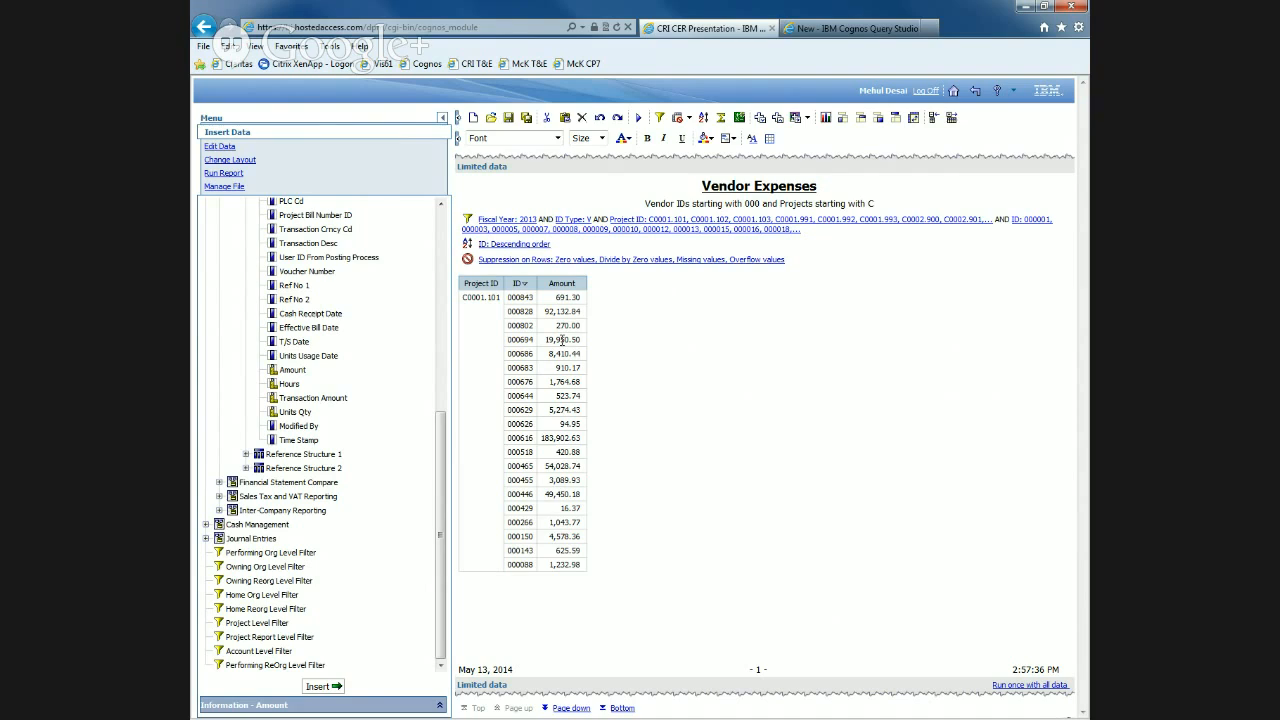
# Format the Amount column as a number with 0 decimal places and a thousands separator.
pyautogui.click(562, 340)
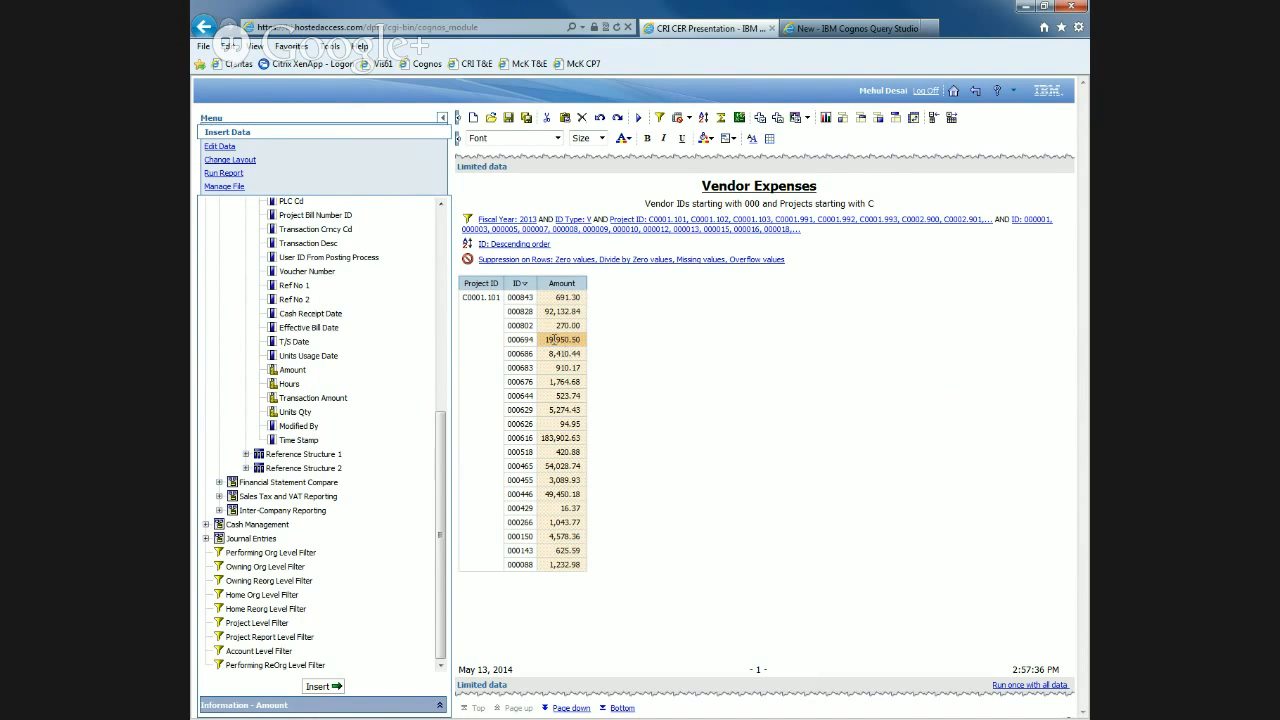
pyautogui.rightClick(552, 339)
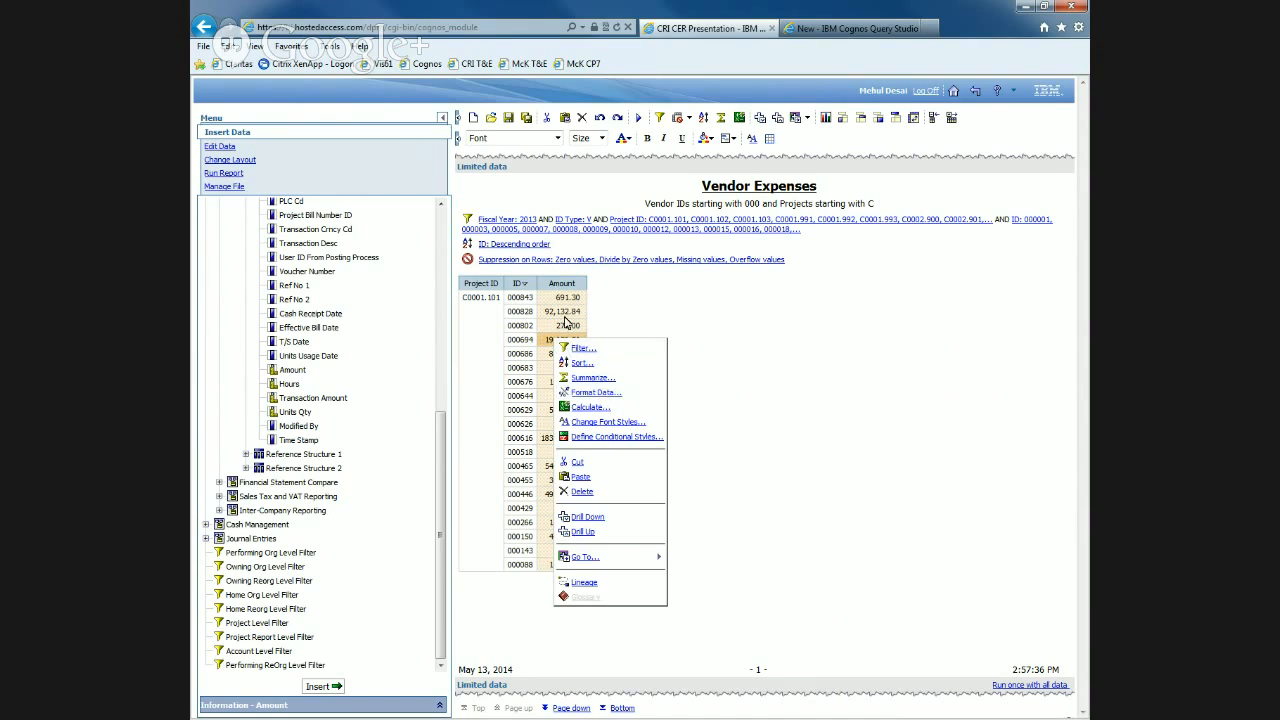
pyautogui.click(562, 311)
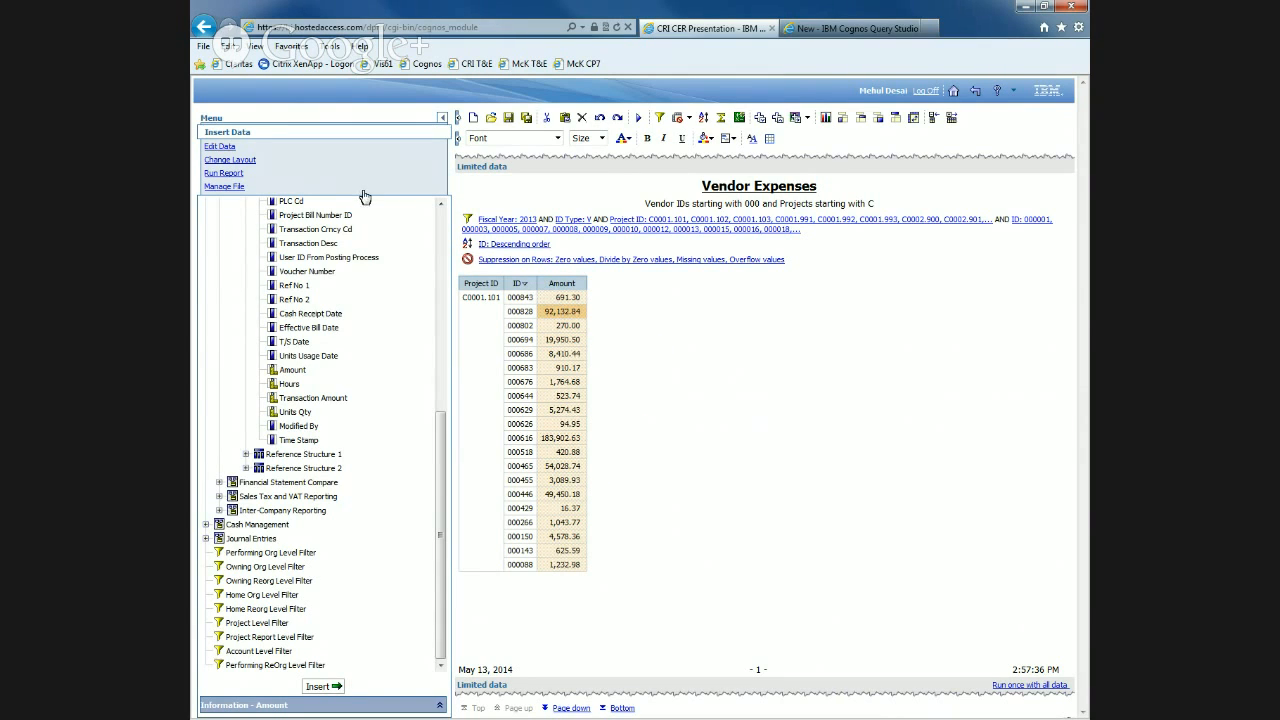
pyautogui.click(219, 146)
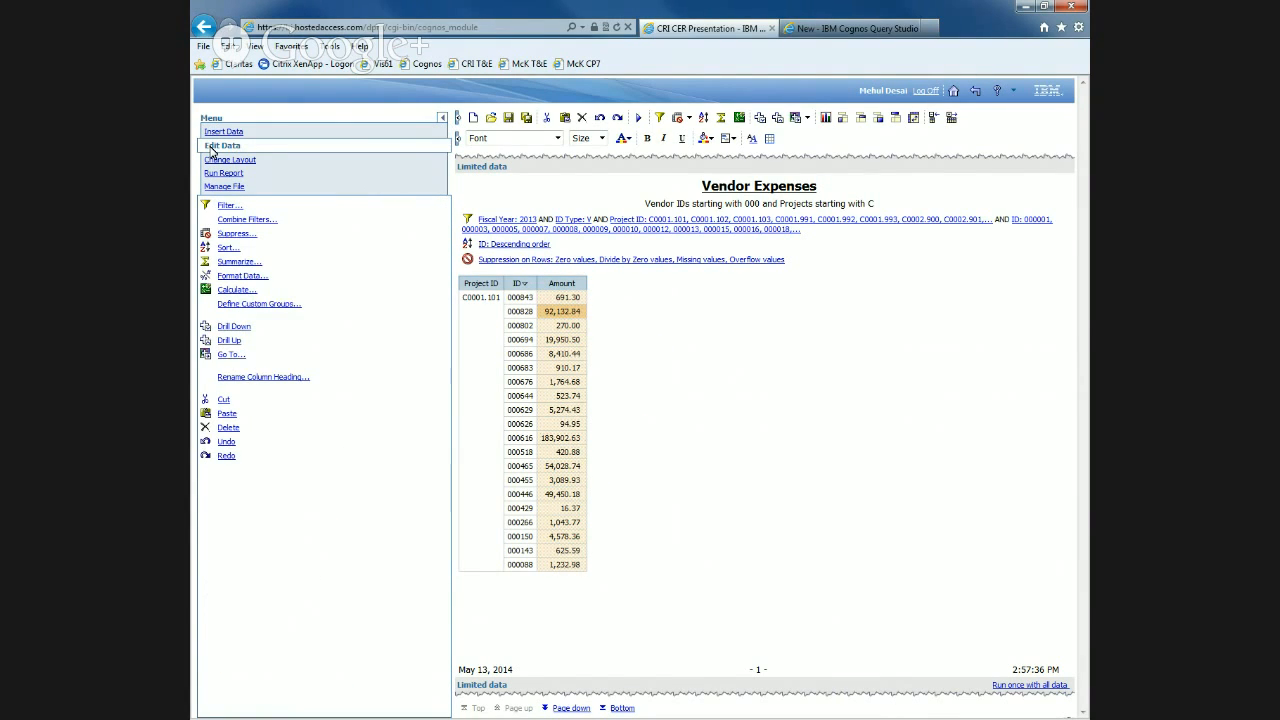
pyautogui.click(240, 276)
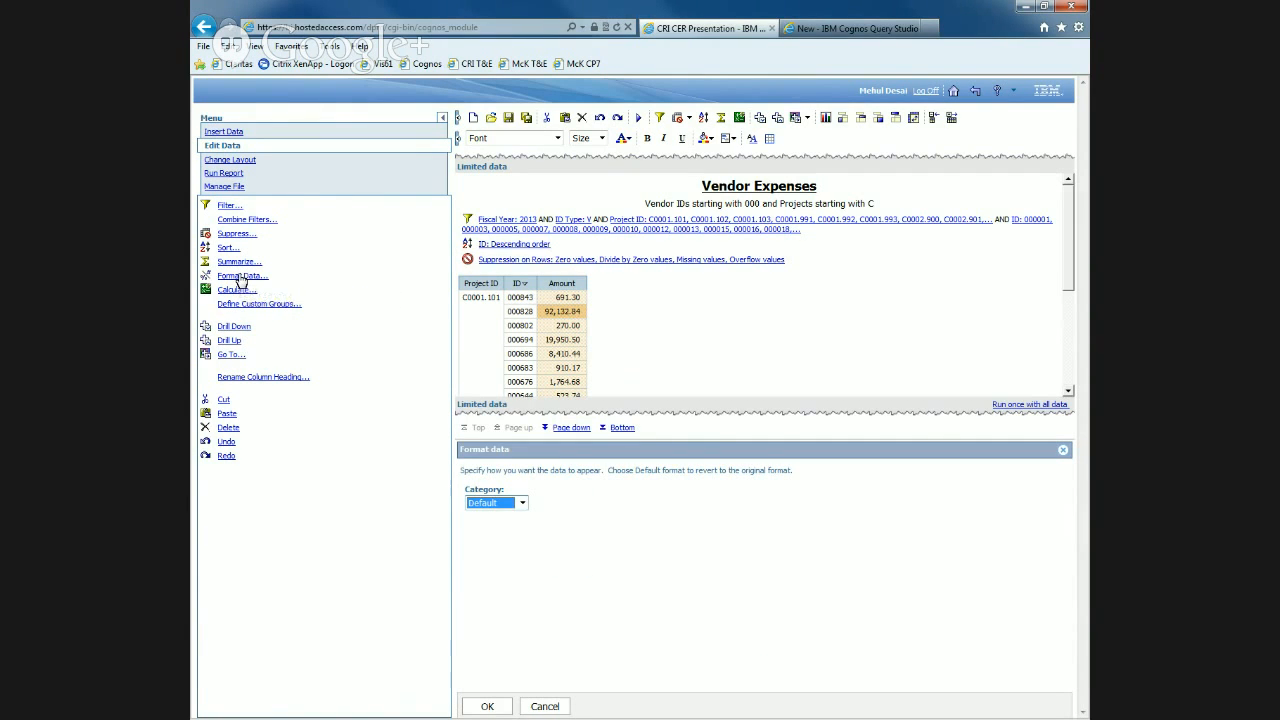
pyautogui.click(521, 503)
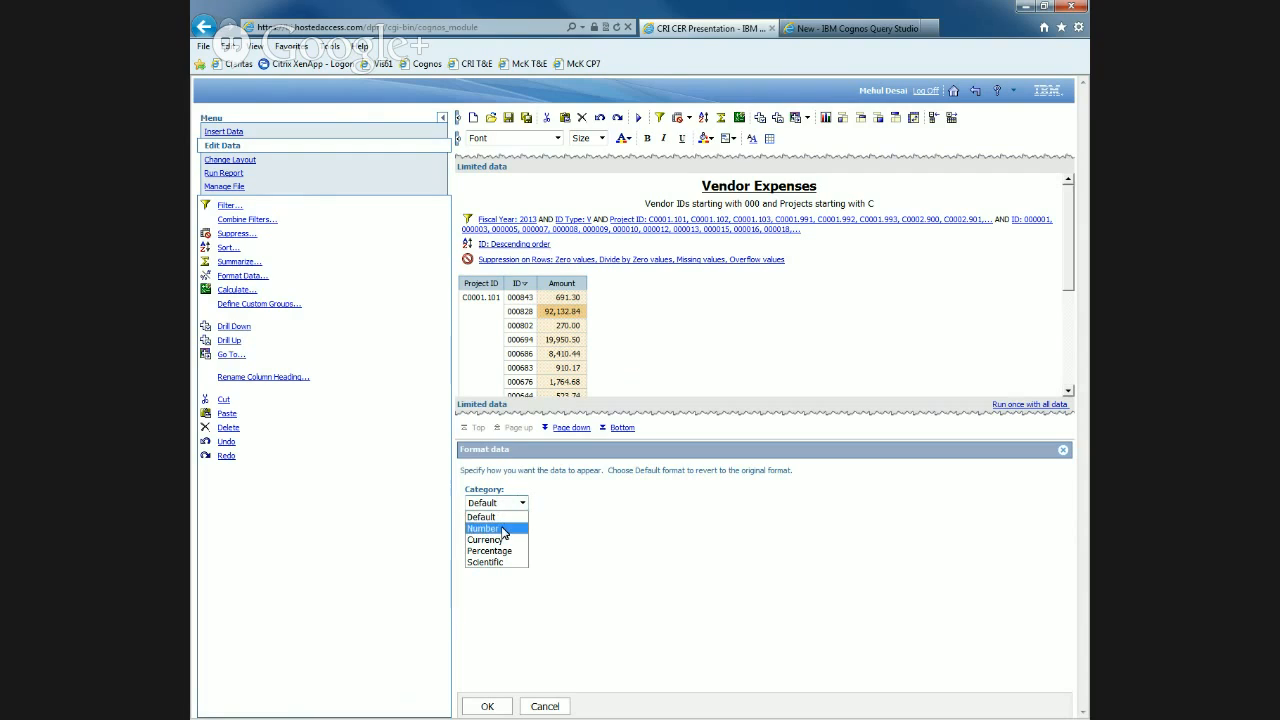
pyautogui.click(503, 530)
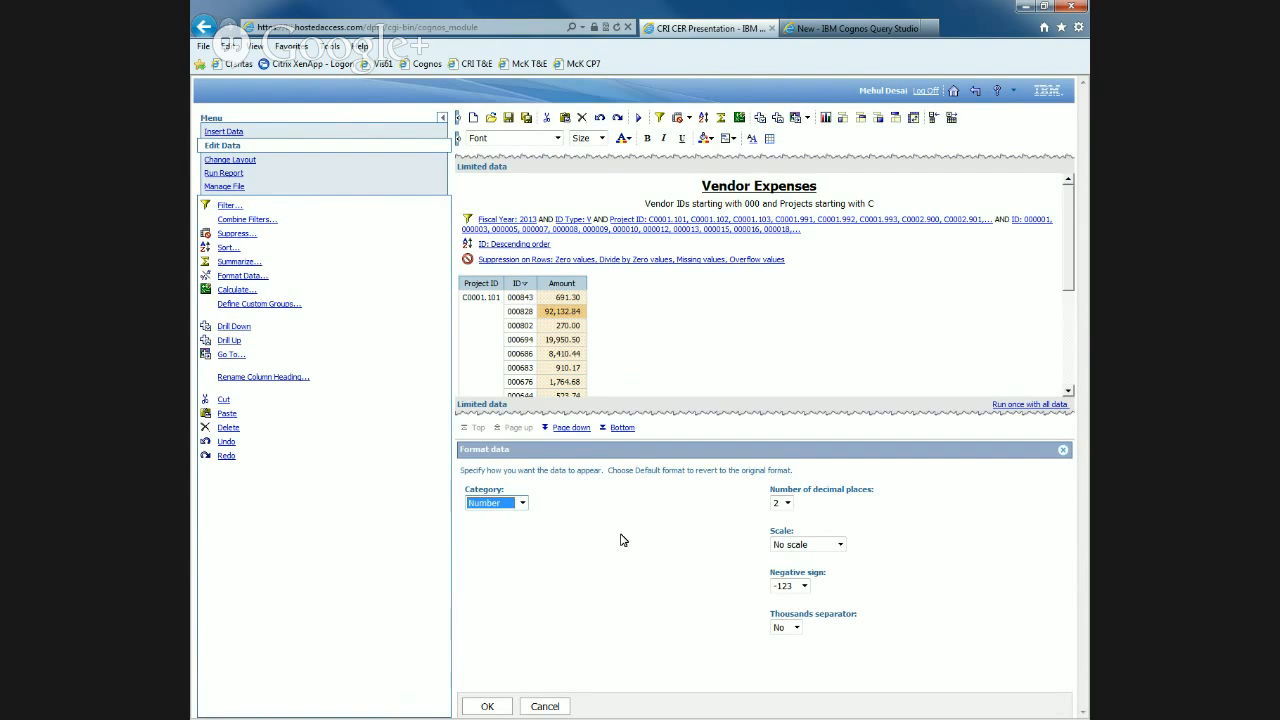
pyautogui.click(788, 504)
pyautogui.click(776, 517)
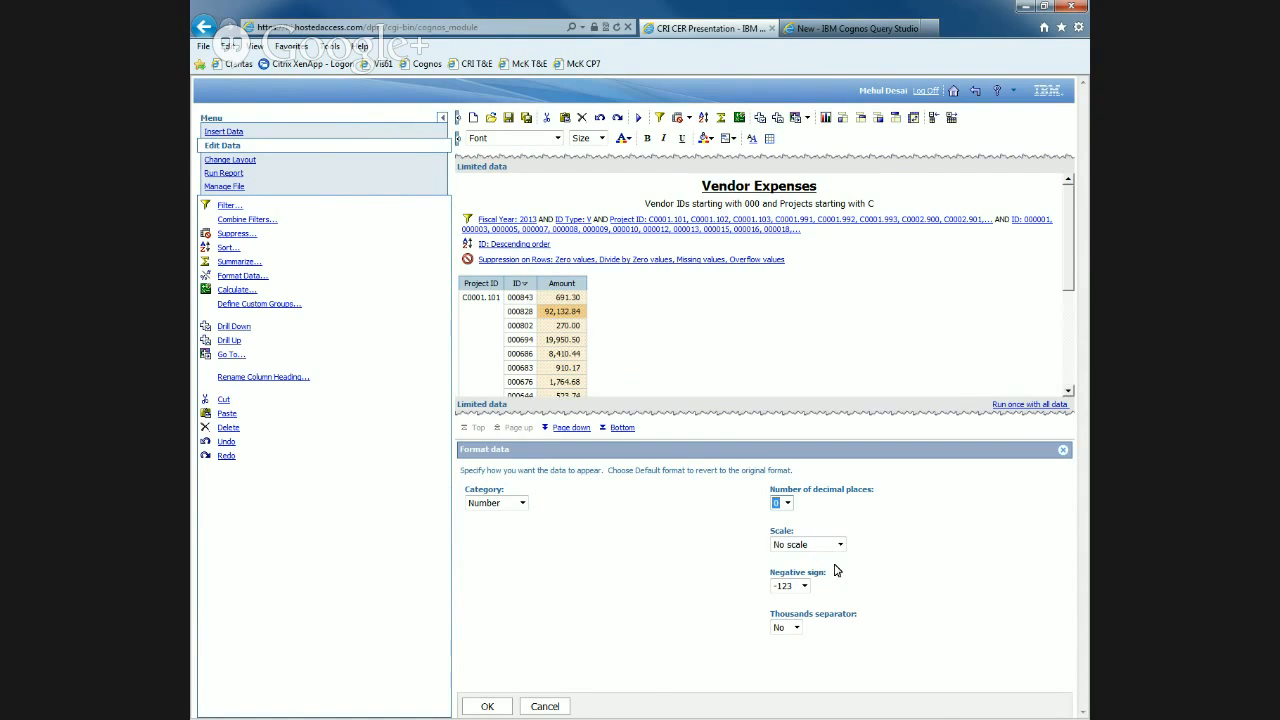
pyautogui.click(796, 628)
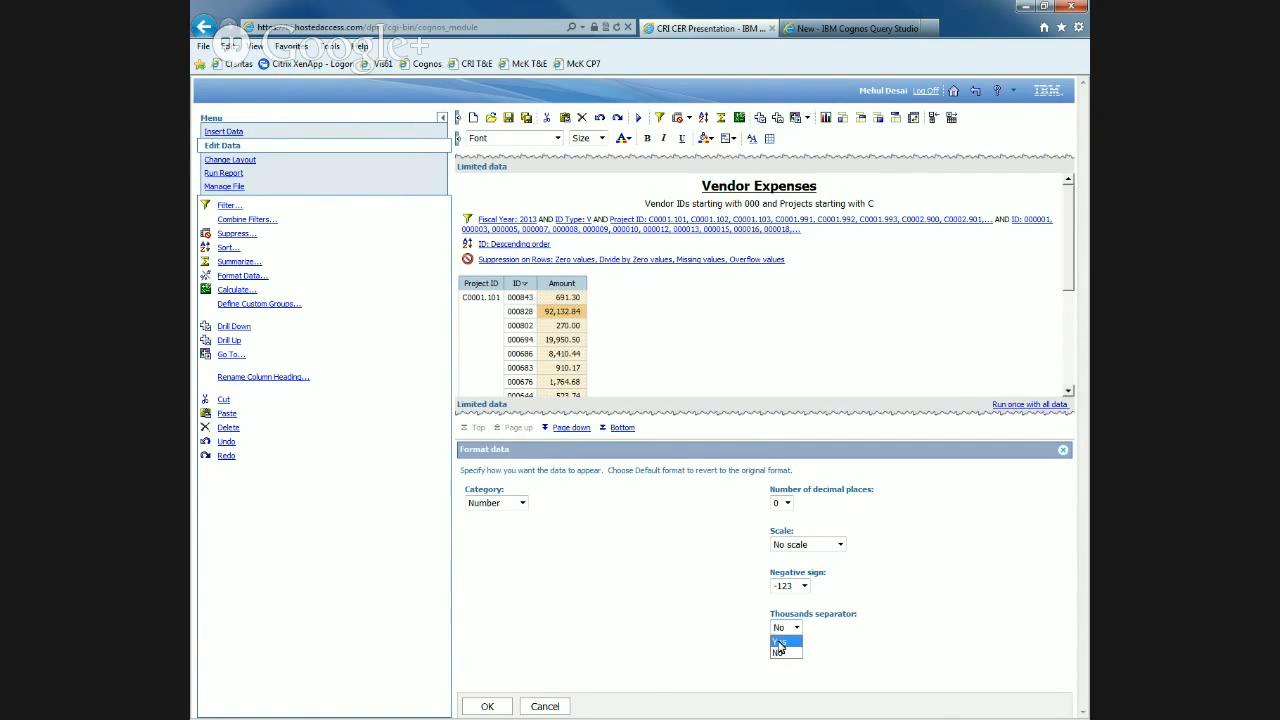
pyautogui.click(779, 641)
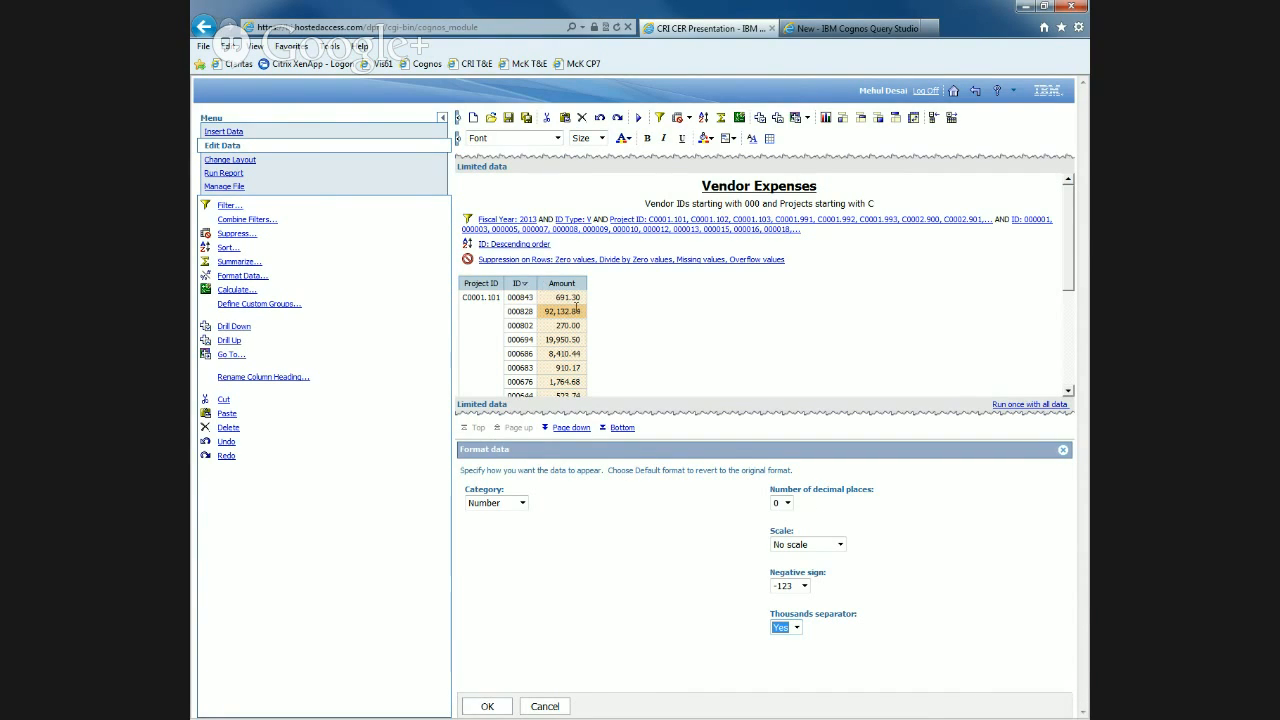
pyautogui.click(487, 706)
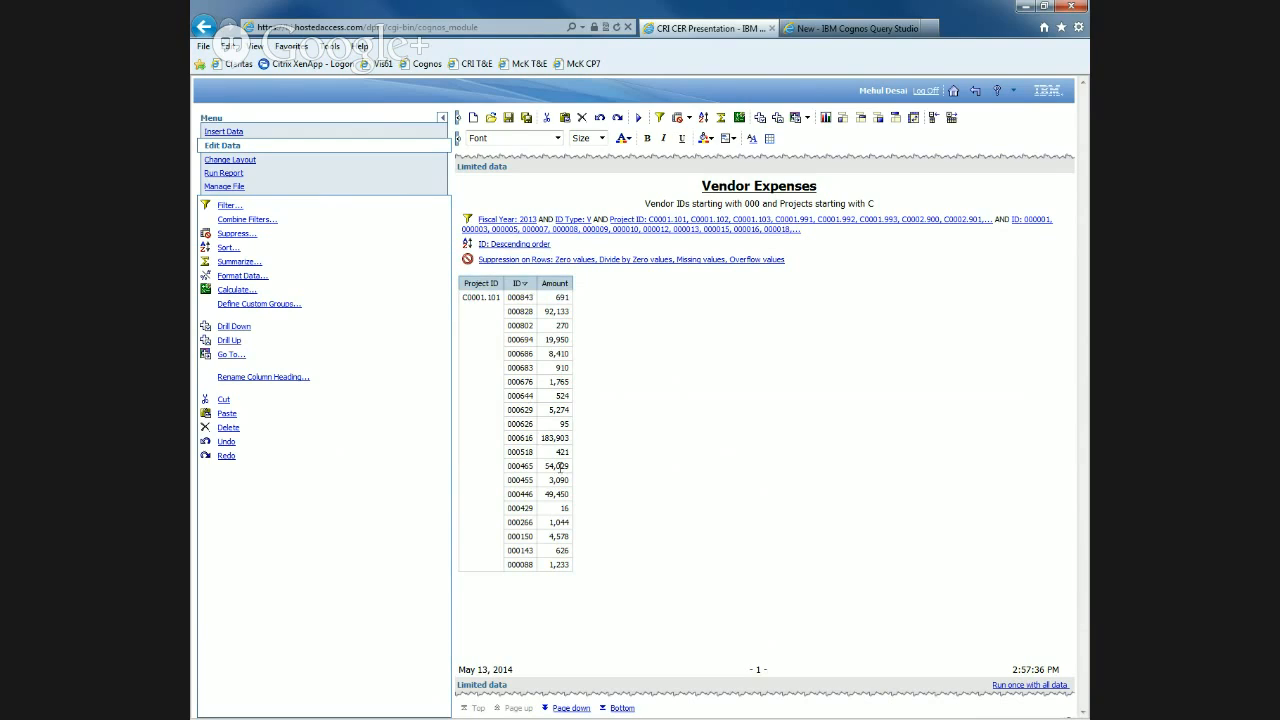
# Start defining conditional styles for the Amount column and insert 90000 as the range threshold.
pyautogui.click(561, 353)
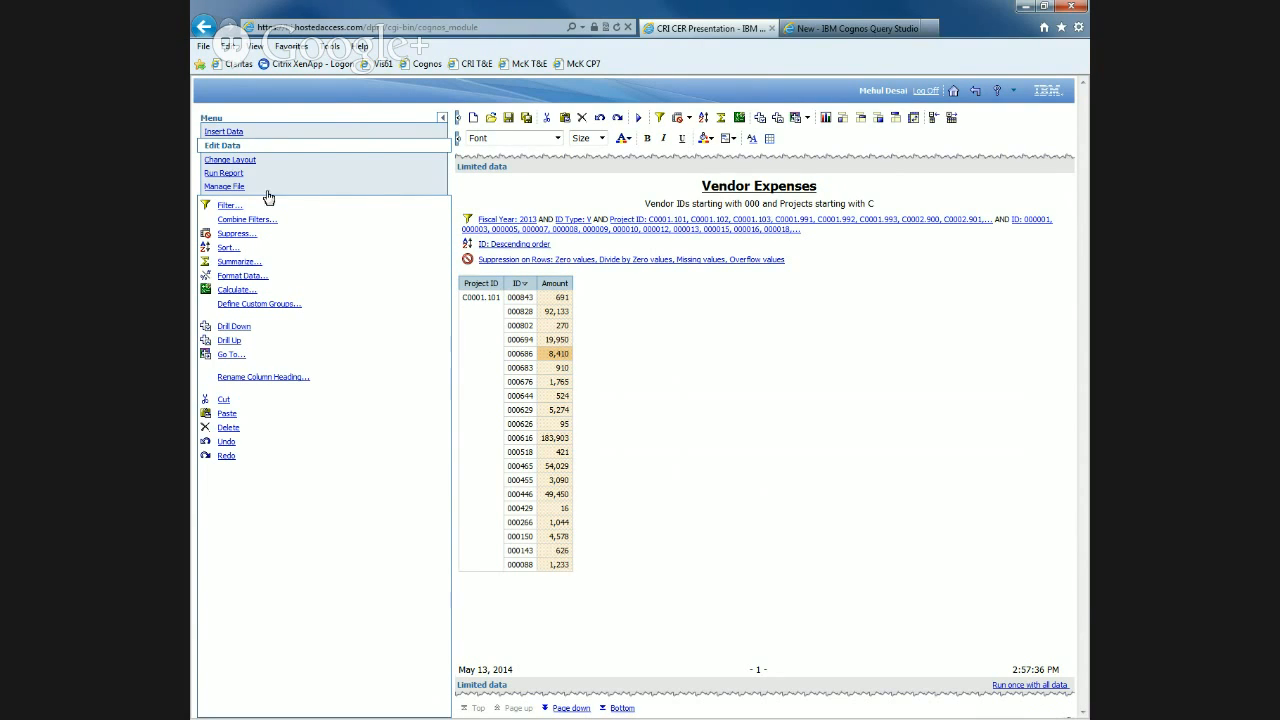
pyautogui.click(236, 164)
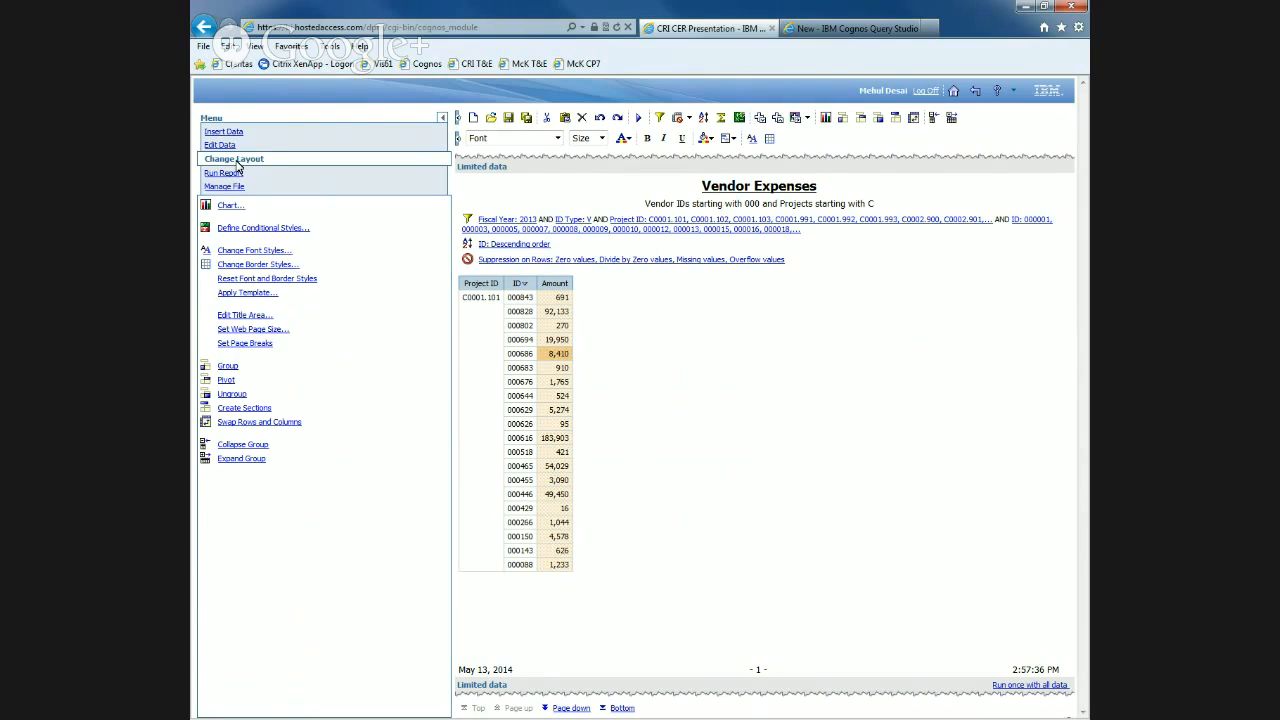
pyautogui.click(242, 231)
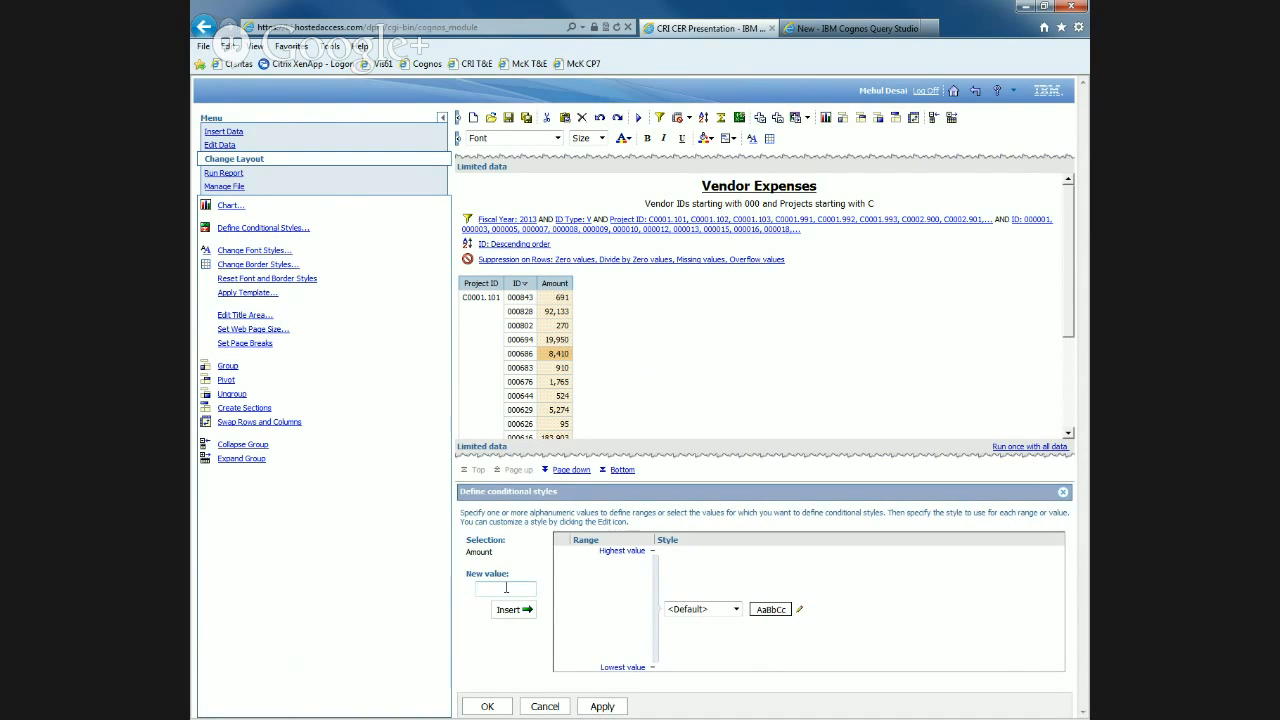
pyautogui.write('90000')
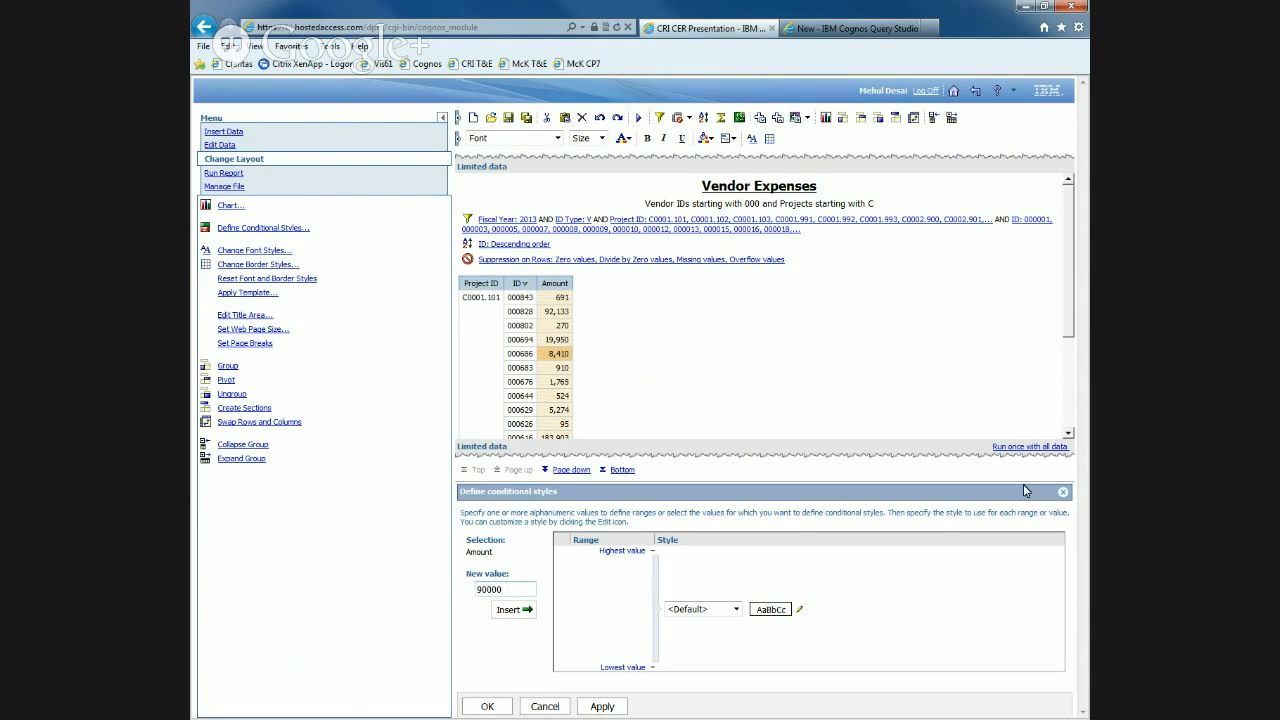
pyautogui.click(506, 612)
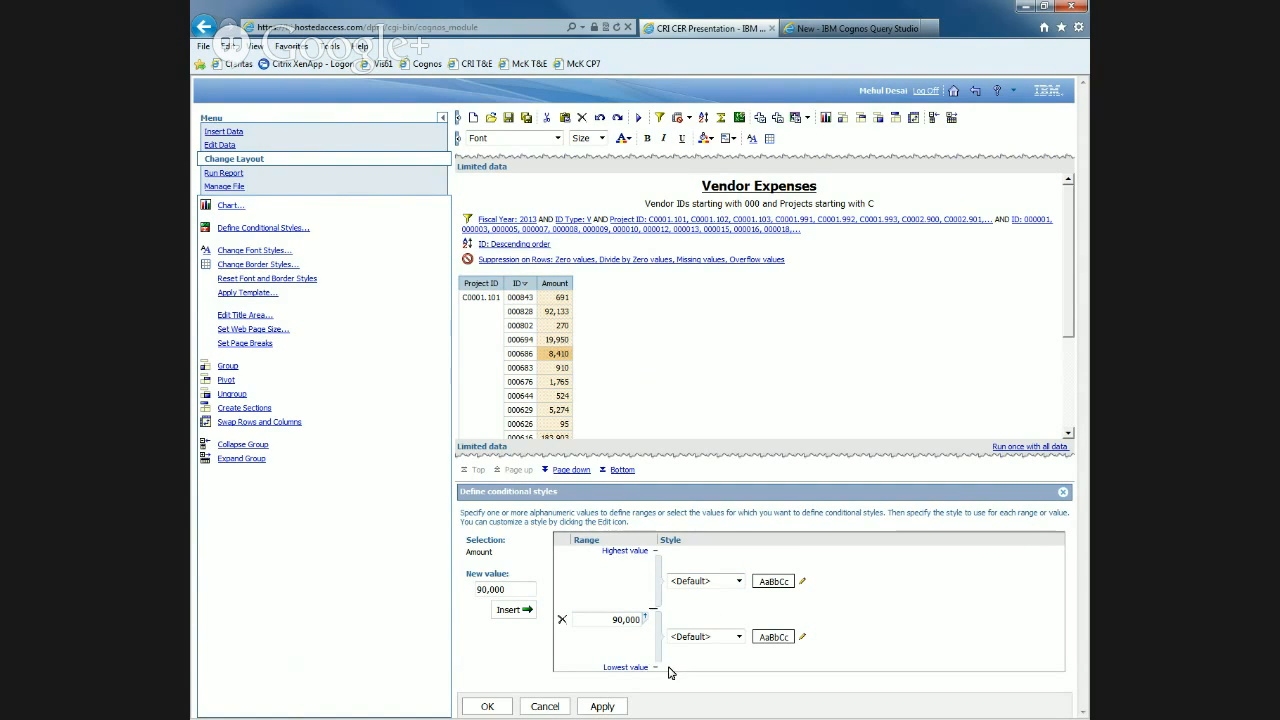
# Try the Excellent, Default and Custom styles for amounts above 90,000, and look at the custom font style options.
pyautogui.click(739, 582)
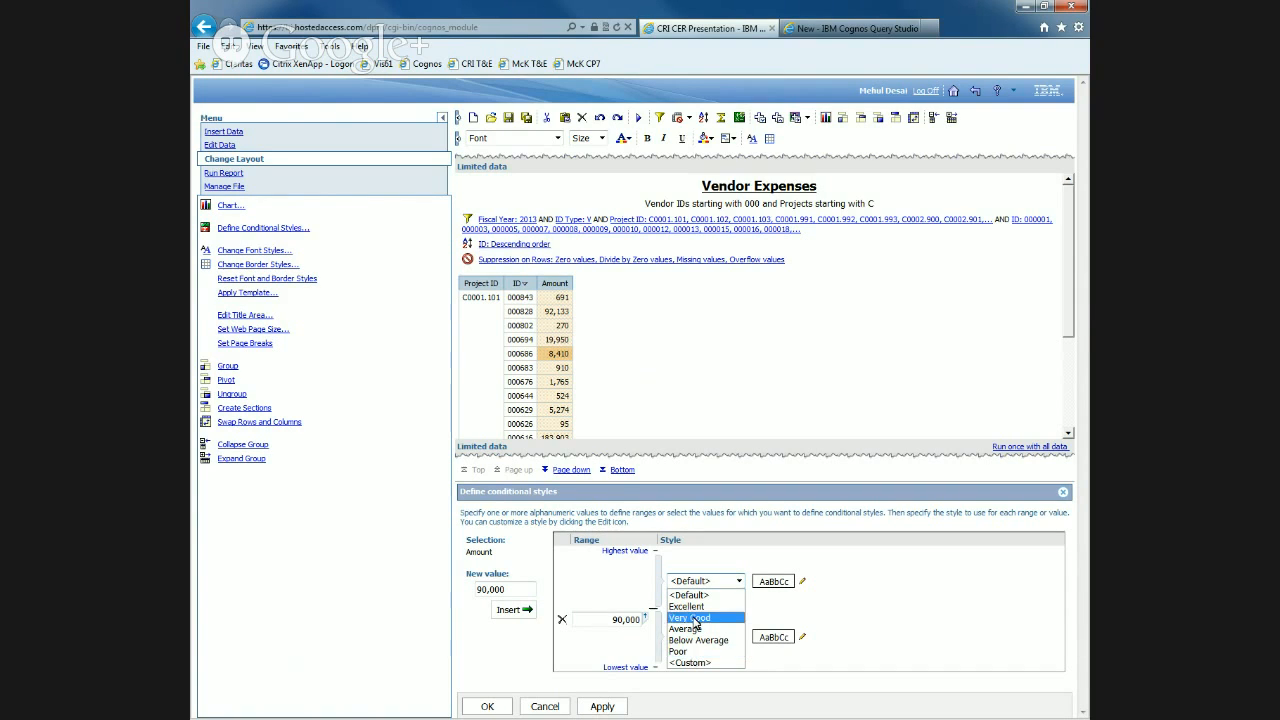
pyautogui.click(699, 607)
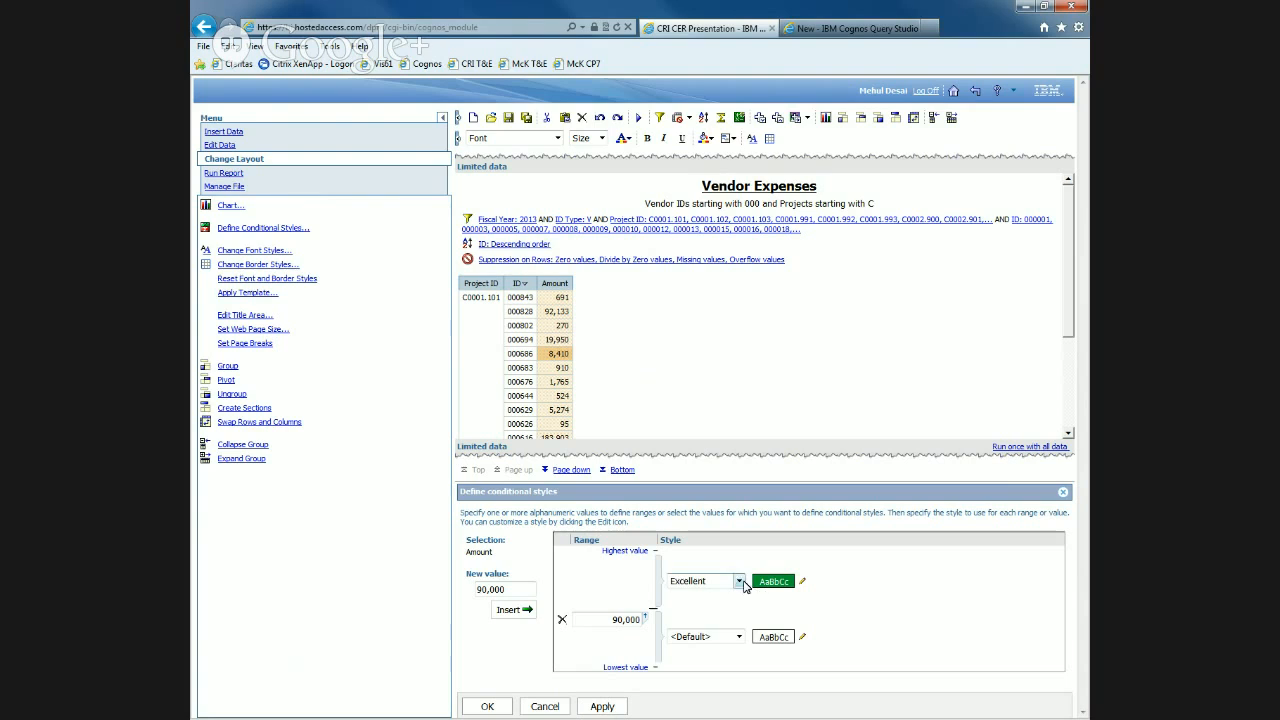
pyautogui.click(739, 581)
pyautogui.click(720, 597)
pyautogui.click(738, 582)
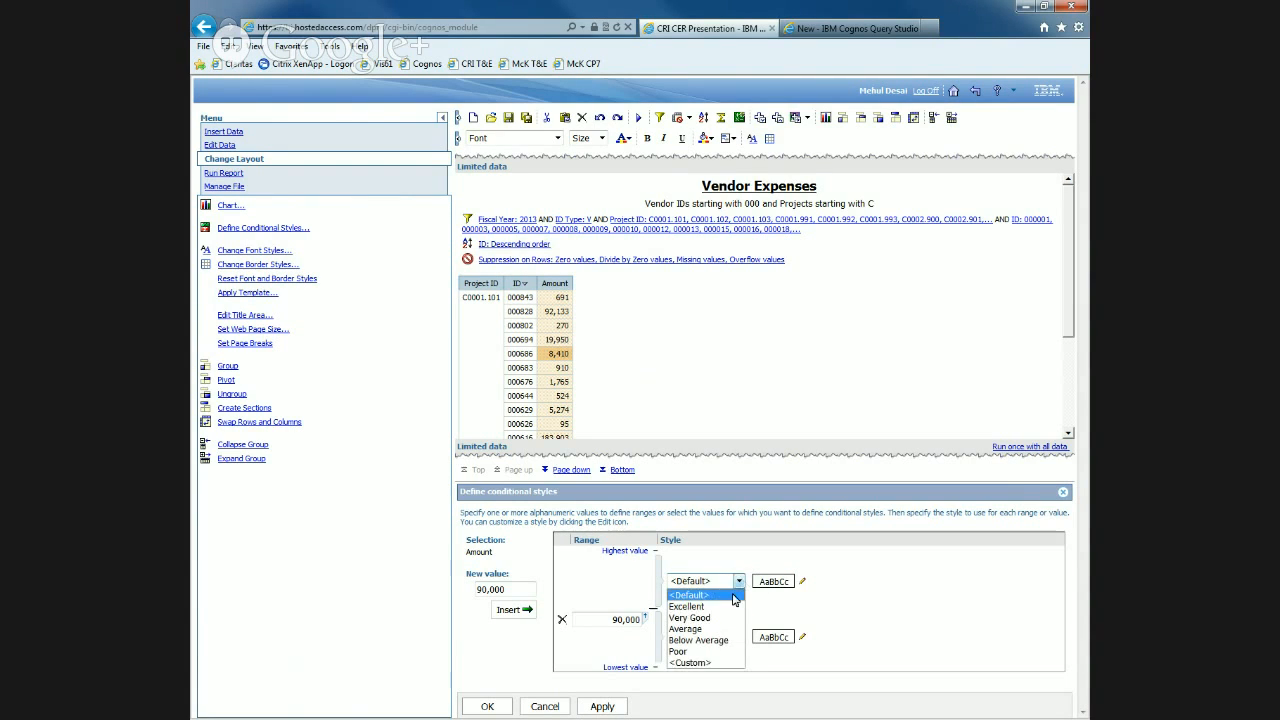
pyautogui.click(688, 666)
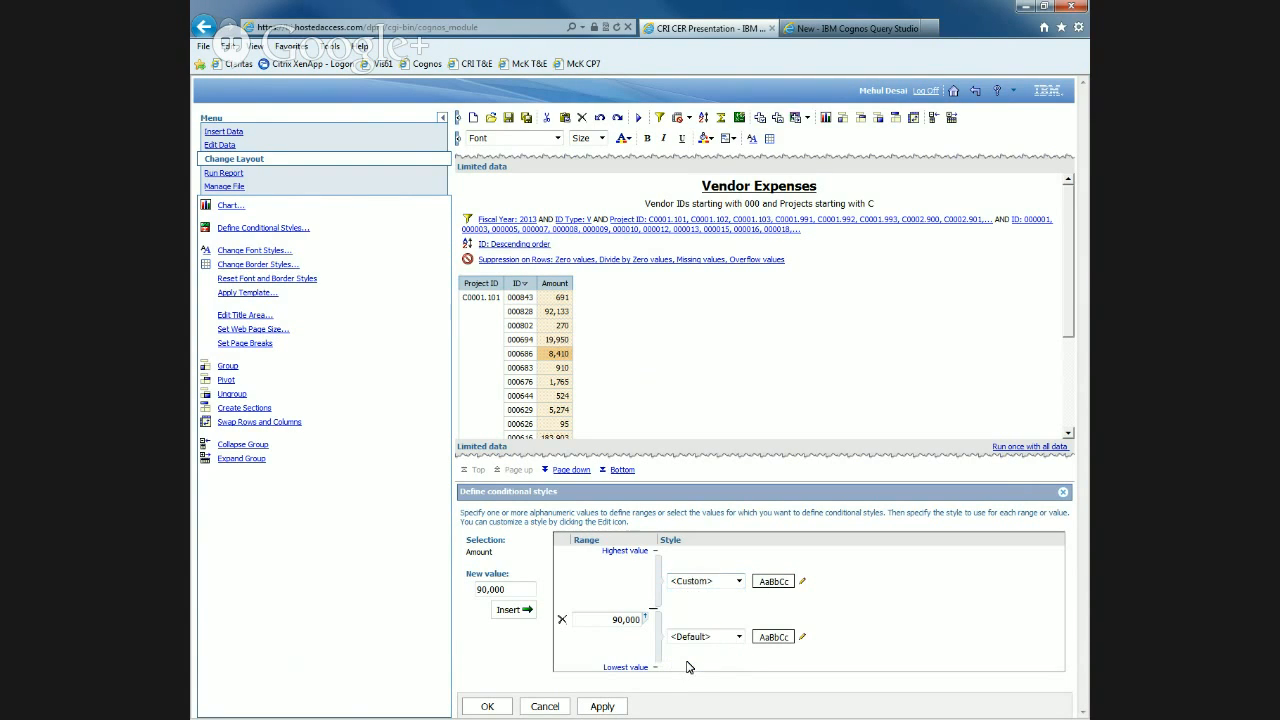
pyautogui.click(801, 581)
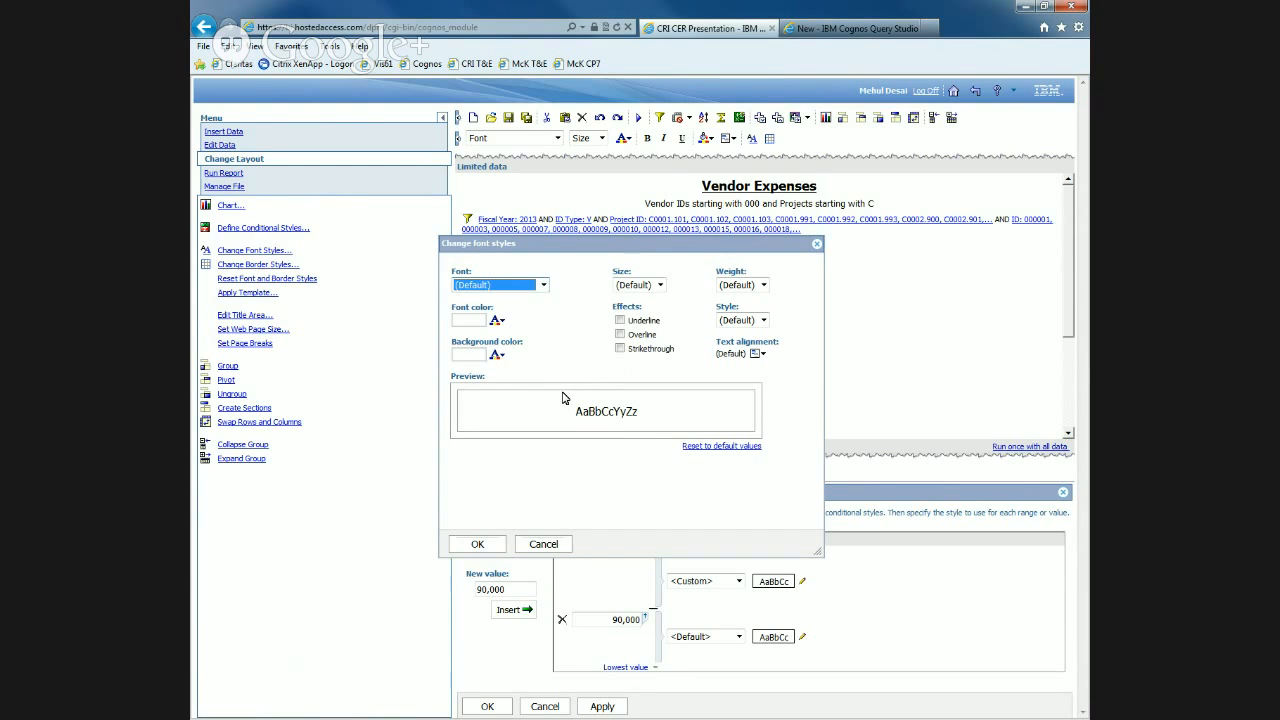
pyautogui.click(558, 543)
# Apply the Poor style to amounts above 90,000 and run the report with all data.
pyautogui.click(740, 581)
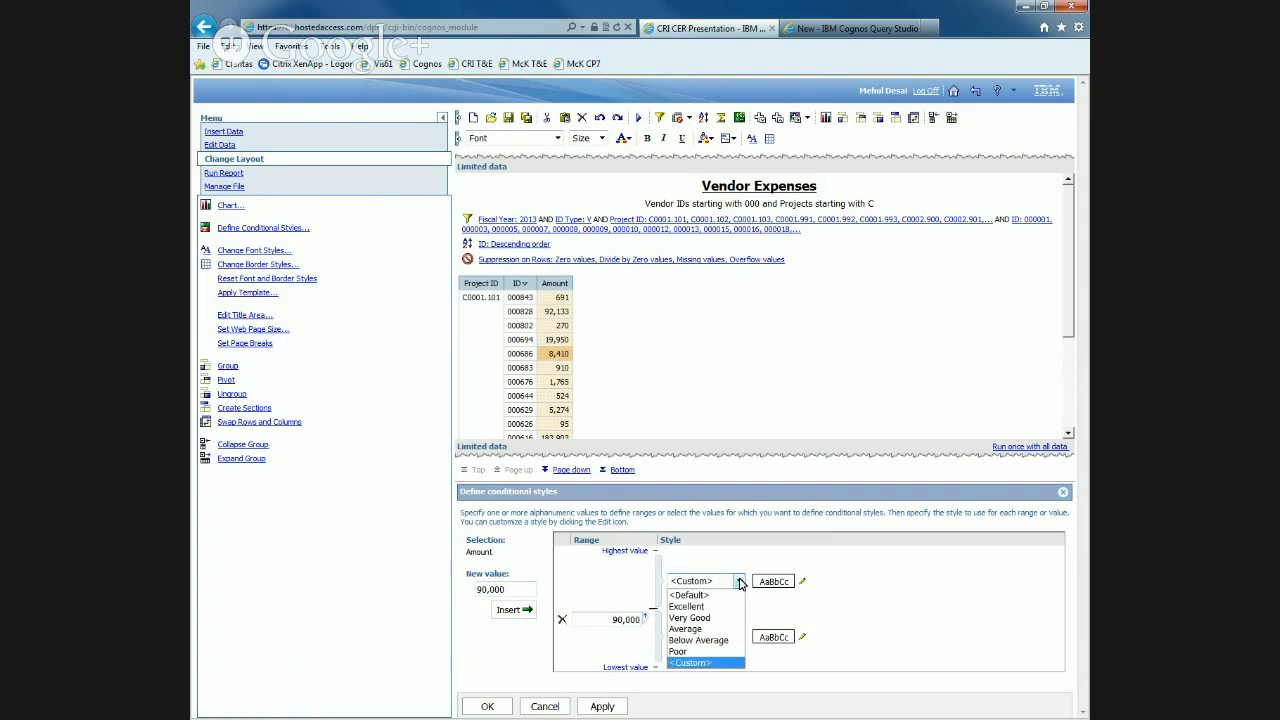
pyautogui.click(700, 651)
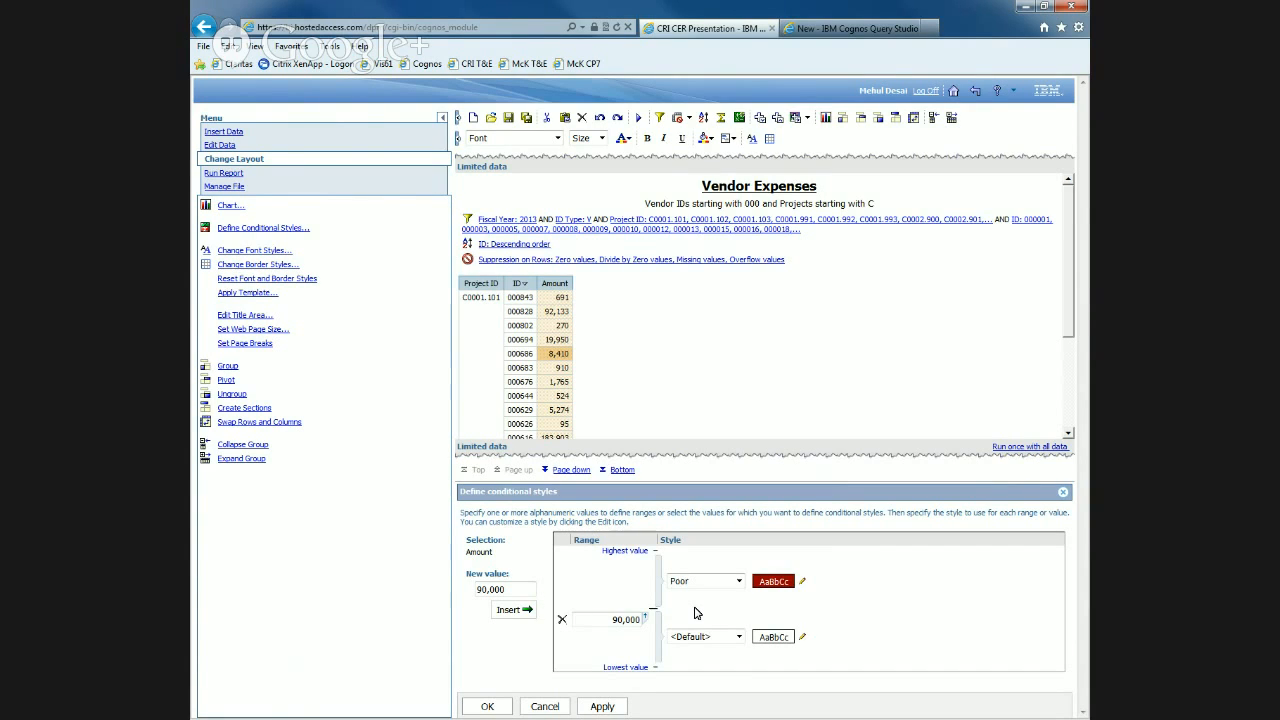
pyautogui.click(486, 706)
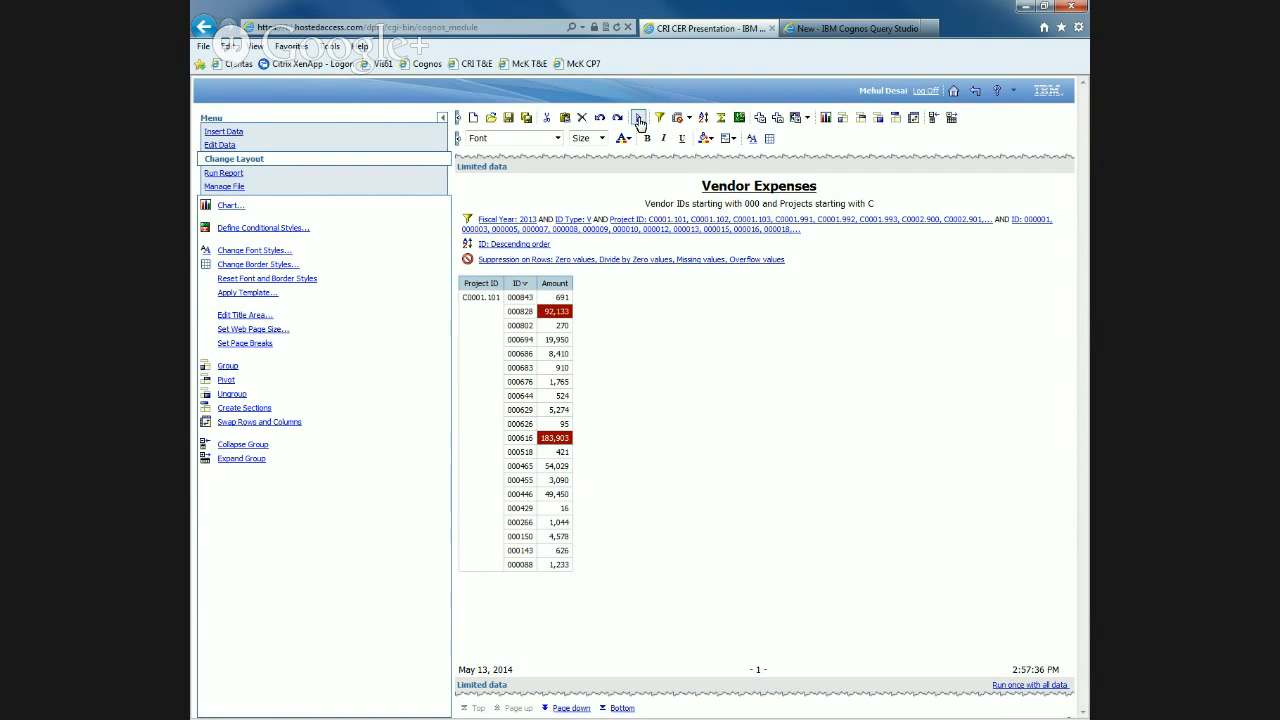
pyautogui.click(639, 120)
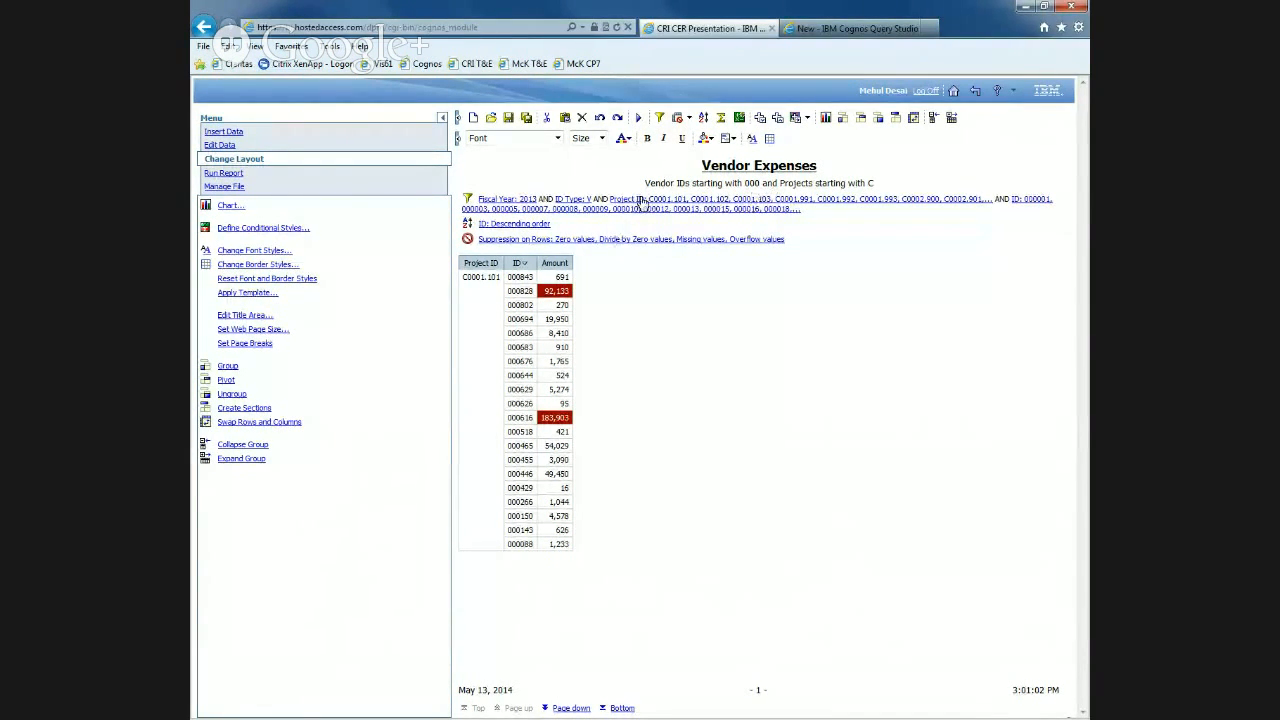
# Edit the report's title area to hide the filters, sorts and suppression details.
pyautogui.click(777, 168)
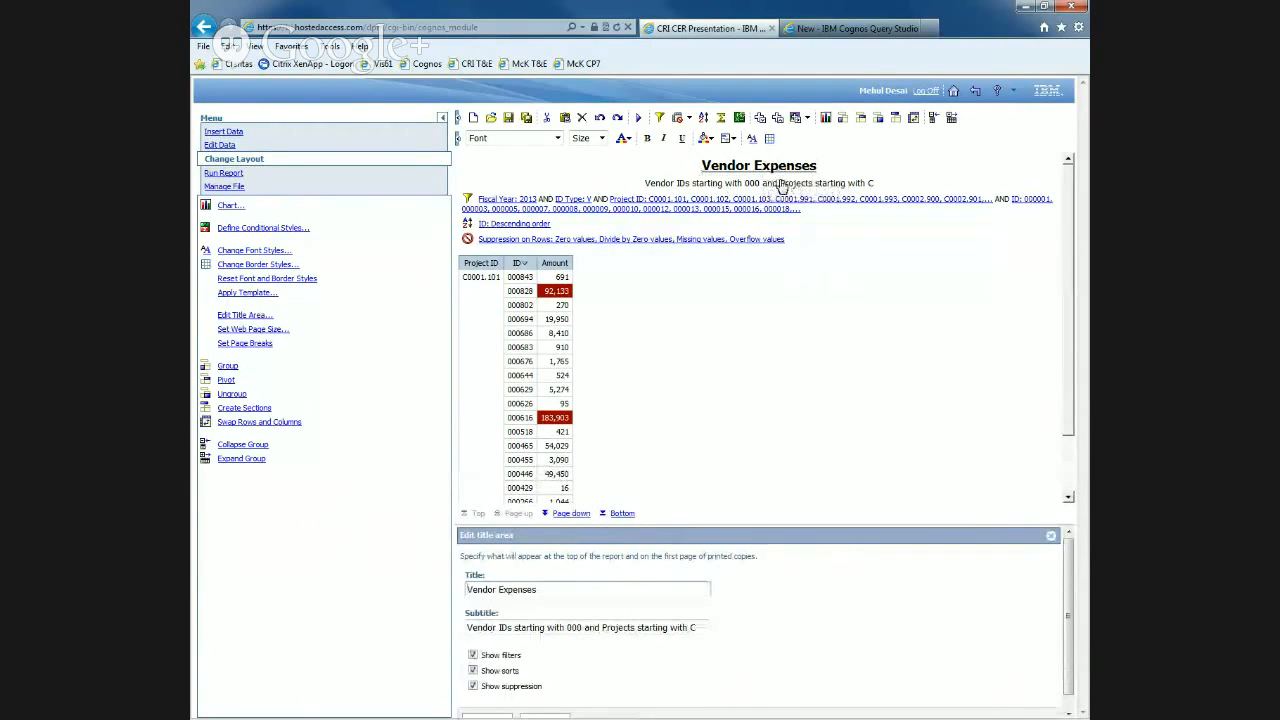
pyautogui.scroll(-1, 810, 649)
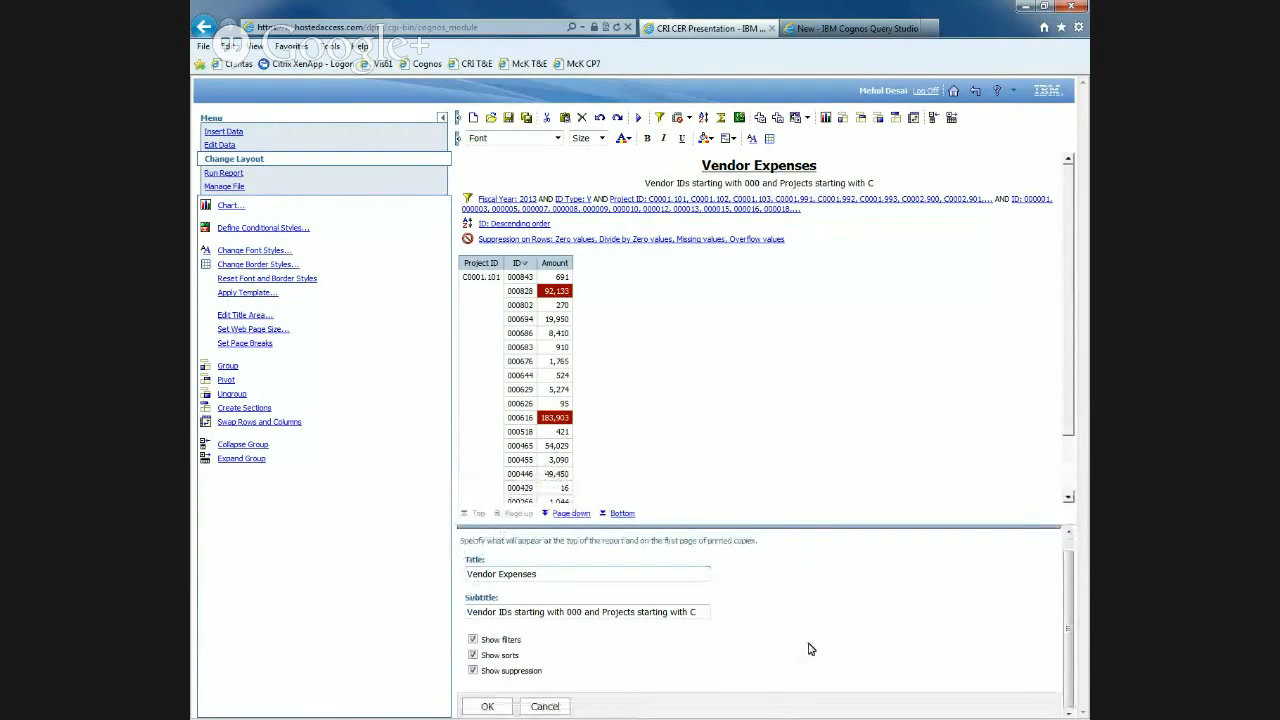
pyautogui.click(472, 639)
pyautogui.click(473, 655)
pyautogui.click(473, 670)
pyautogui.click(486, 707)
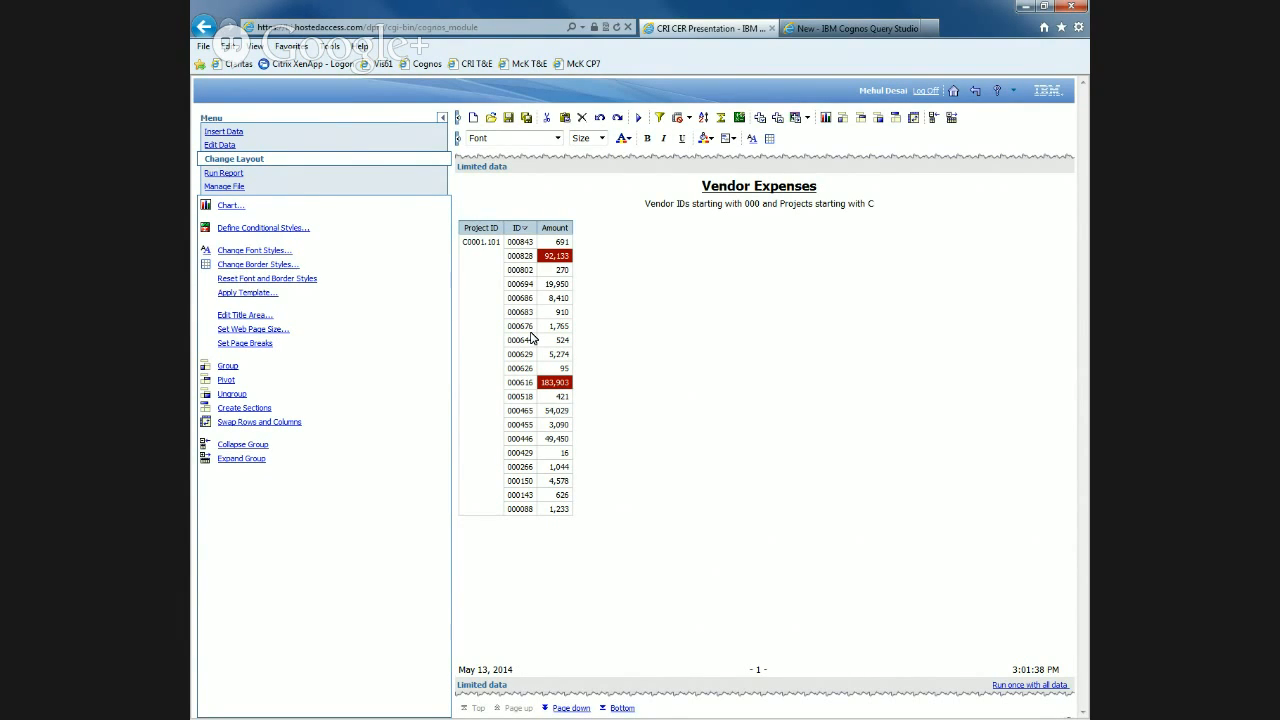
# Output the report in Excel 2007 format and let the viewer tab close.
pyautogui.click(209, 176)
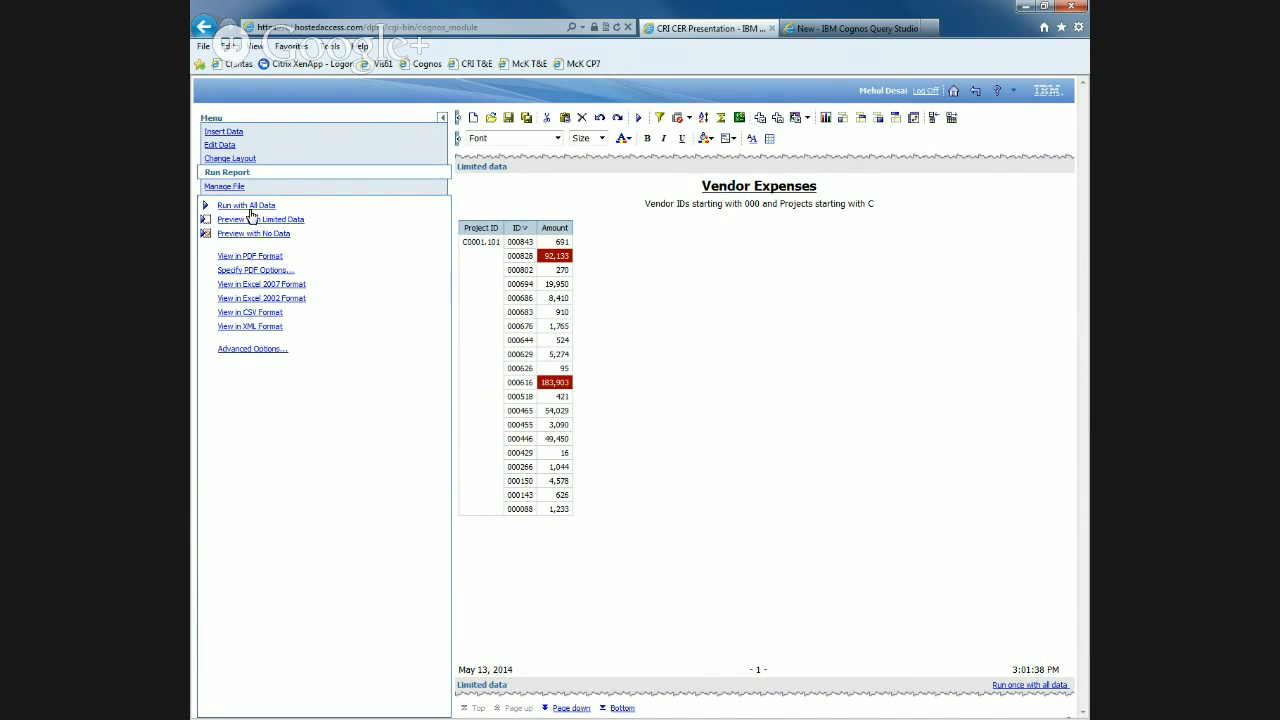
pyautogui.click(287, 288)
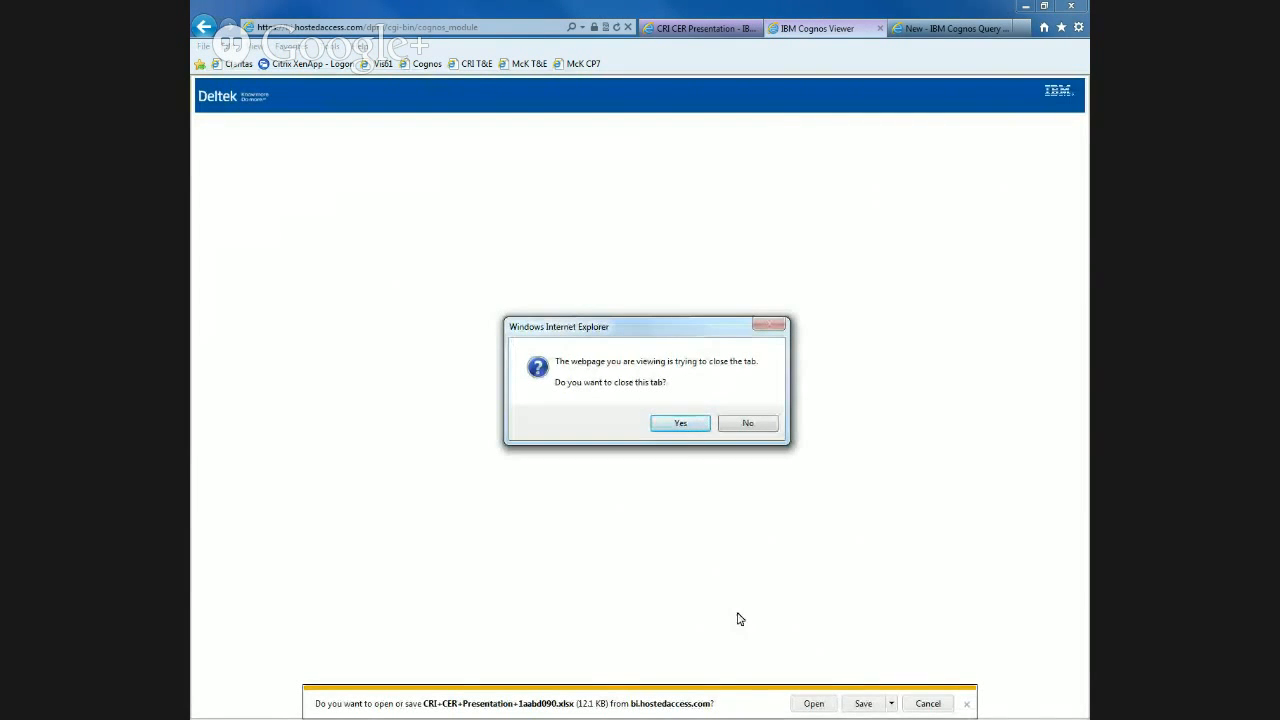
pyautogui.click(680, 424)
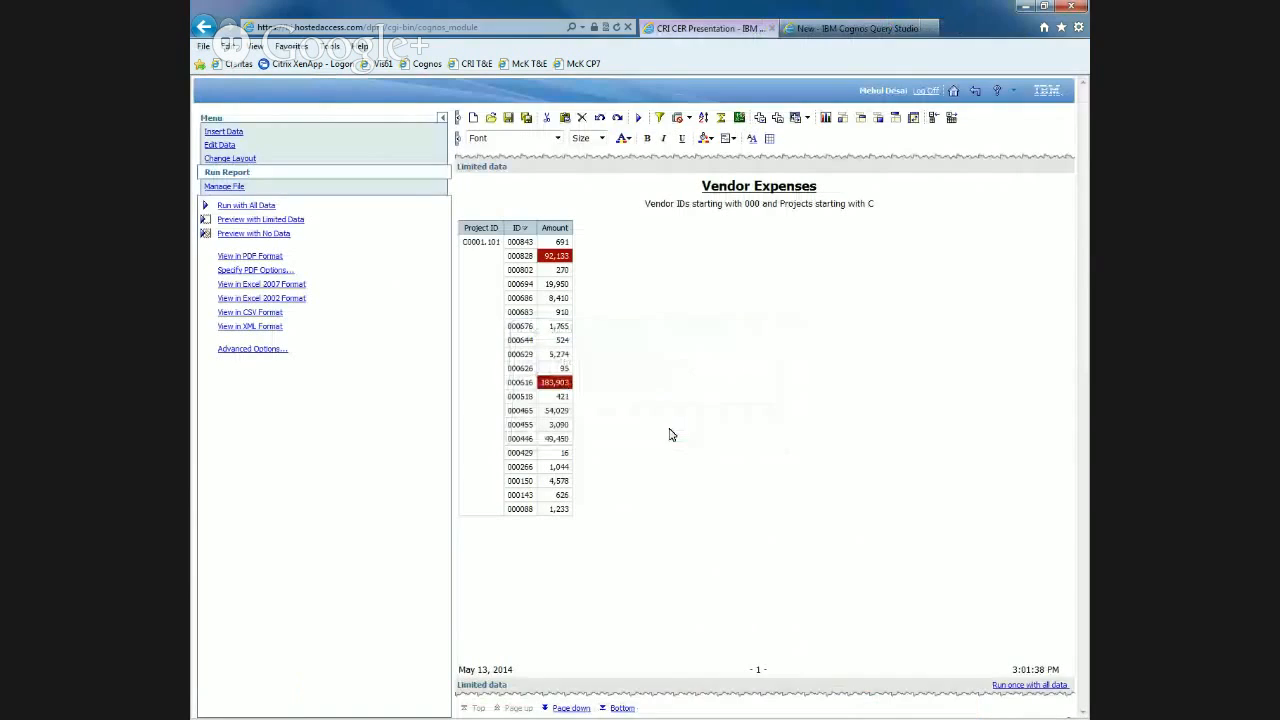
# Open the downloaded xlsx report in Excel from the browser's download list and move its window fully into view.
pyautogui.click(338, 46)
pyautogui.click(385, 180)
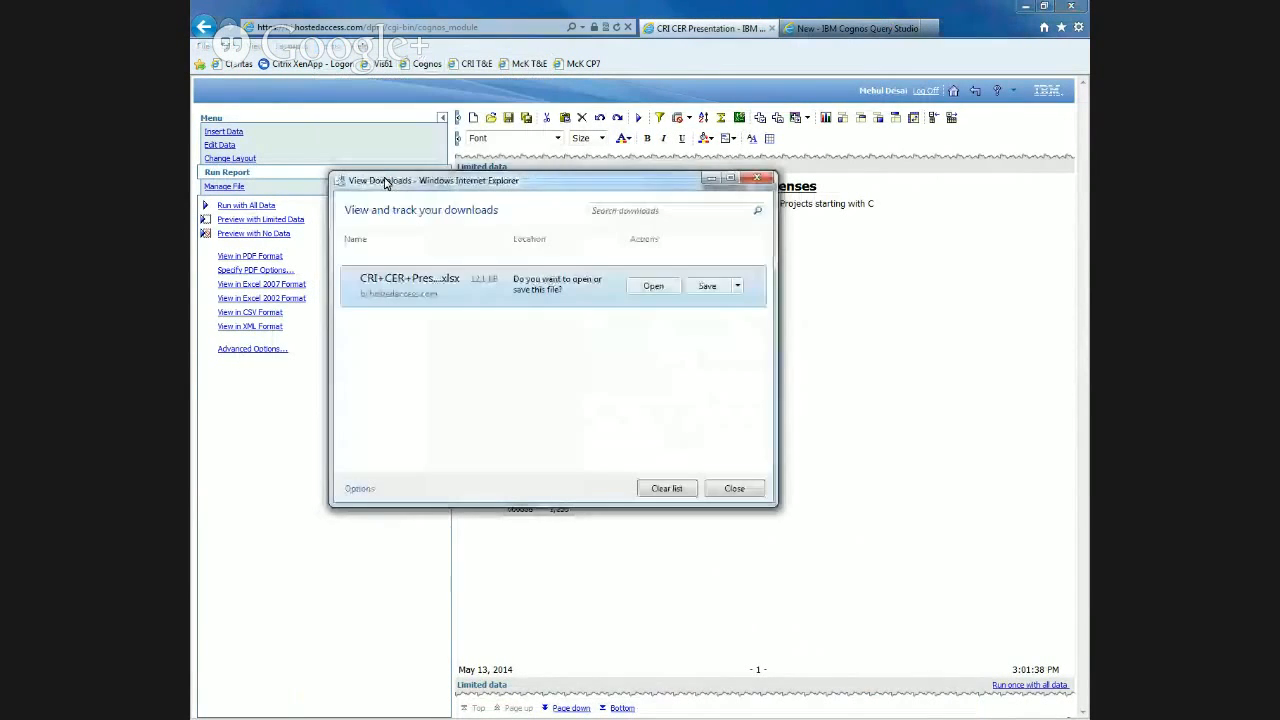
pyautogui.click(641, 287)
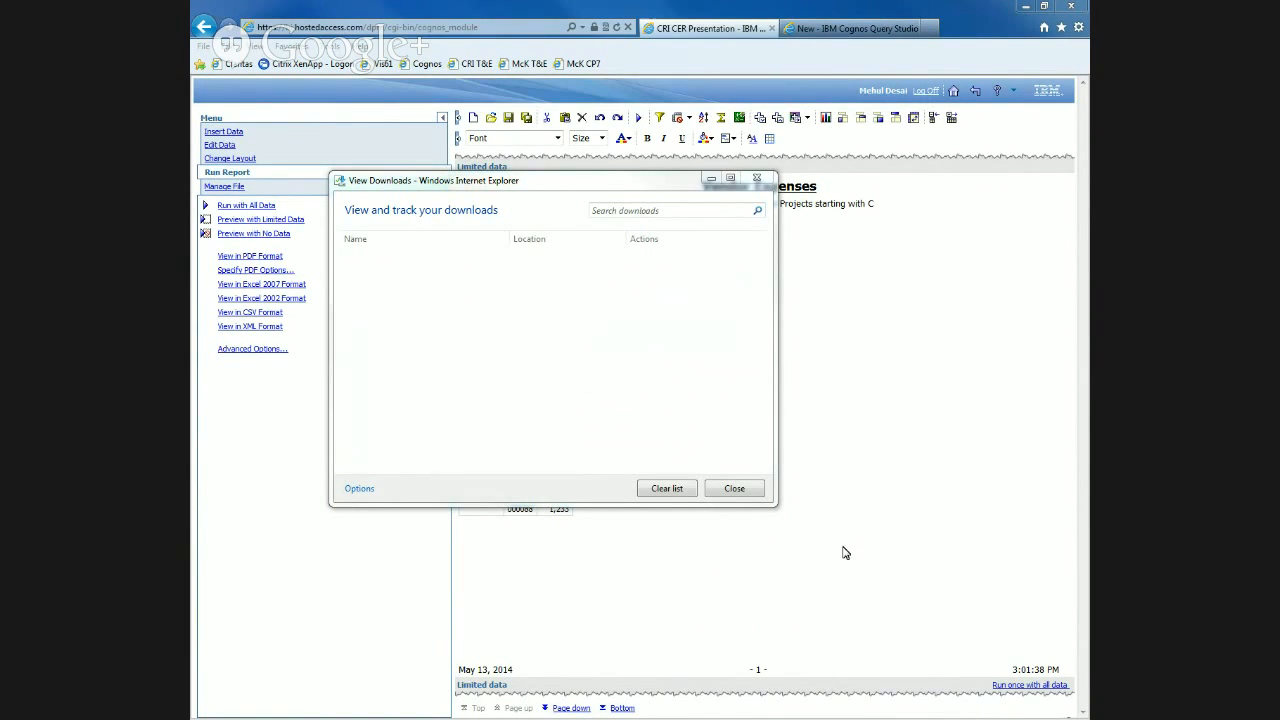
pyautogui.click(736, 488)
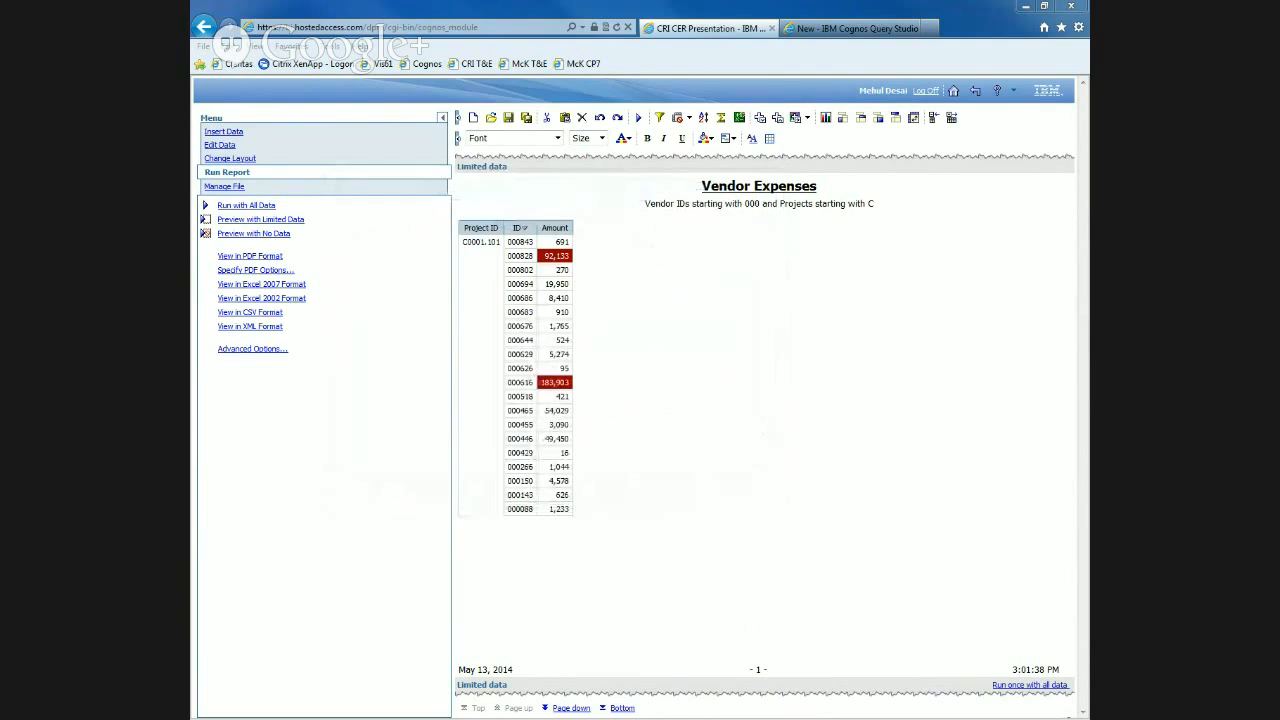
pyautogui.moveTo(1089, 206); pyautogui.dragTo(957, 194)
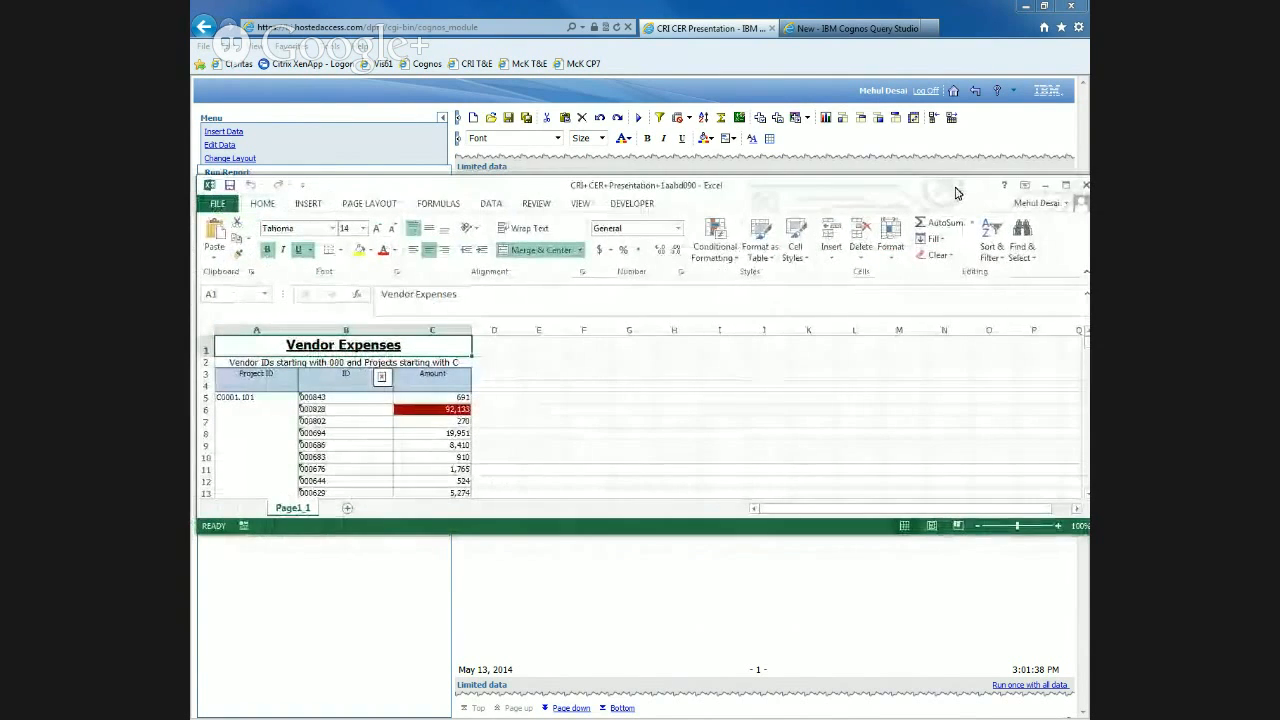
# Maximize the exported workbook, look through the Vendor Expenses rows and highlighted amounts, and close Excel.
pyautogui.doubleClick(955, 194)
pyautogui.click(637, 303)
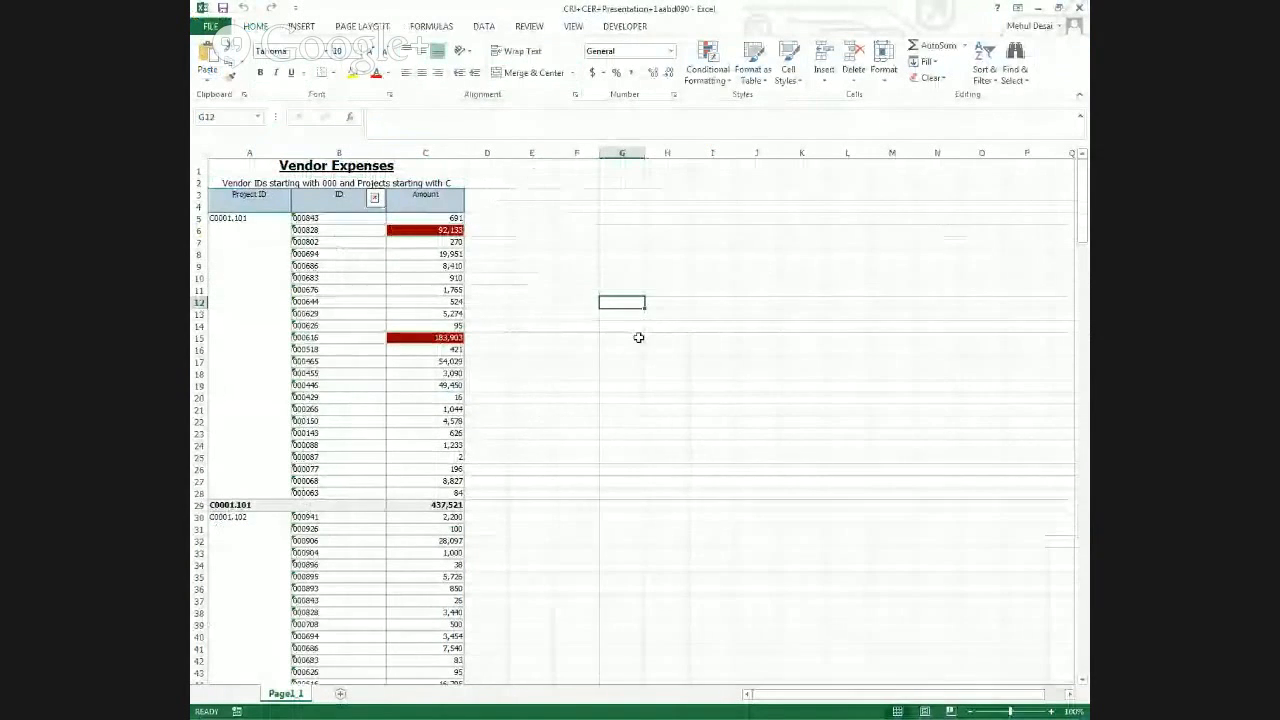
pyautogui.scroll(-10, 635, 330)
pyautogui.scroll(-7, 634, 330)
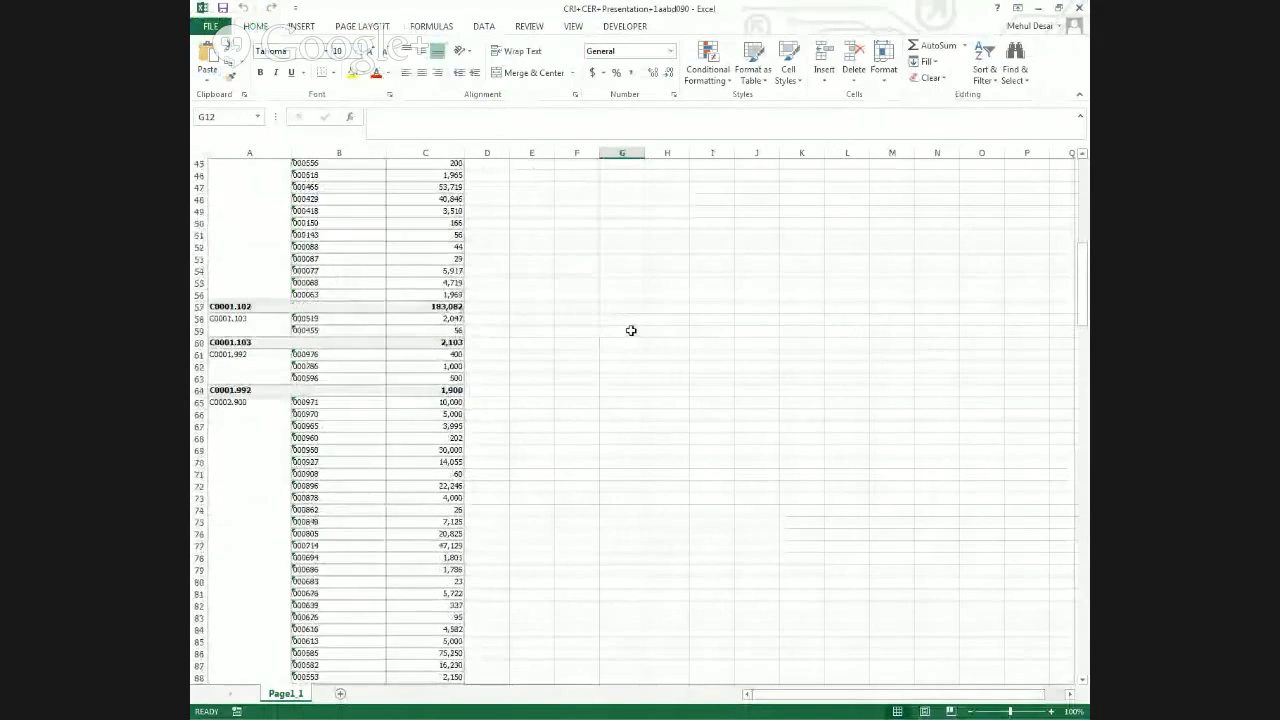
pyautogui.scroll(17, 630, 329)
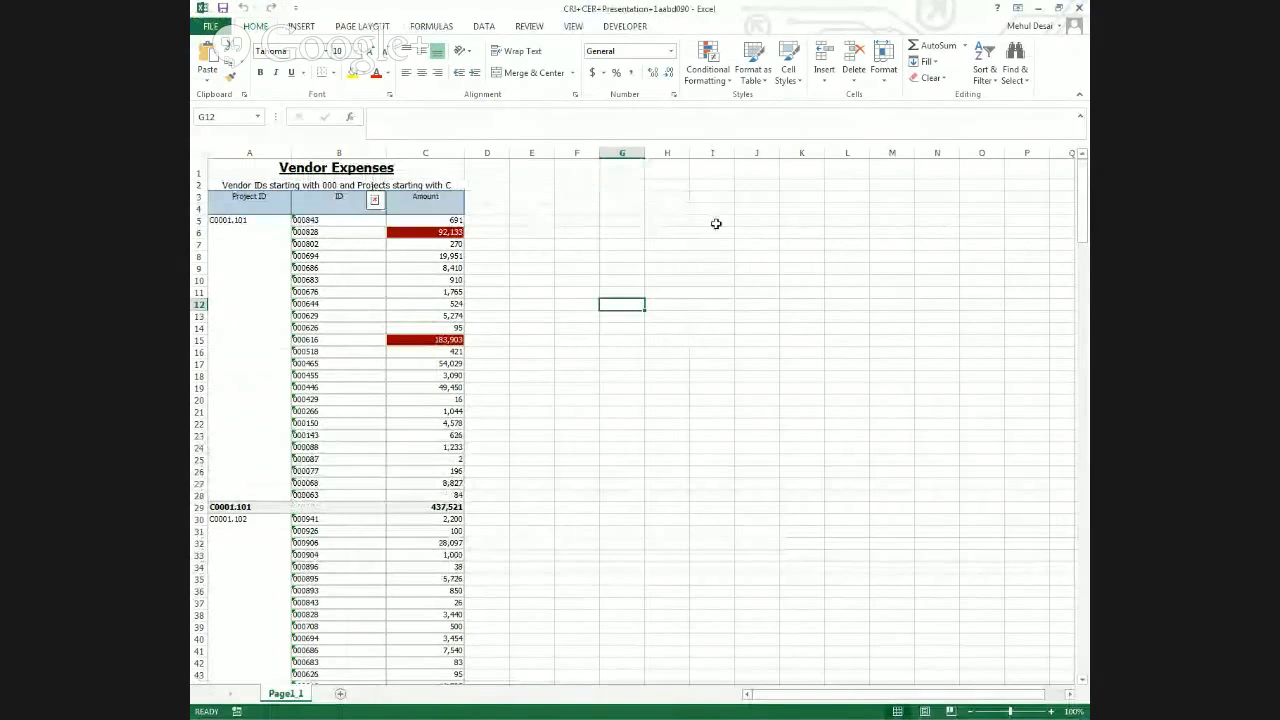
pyautogui.click(719, 219)
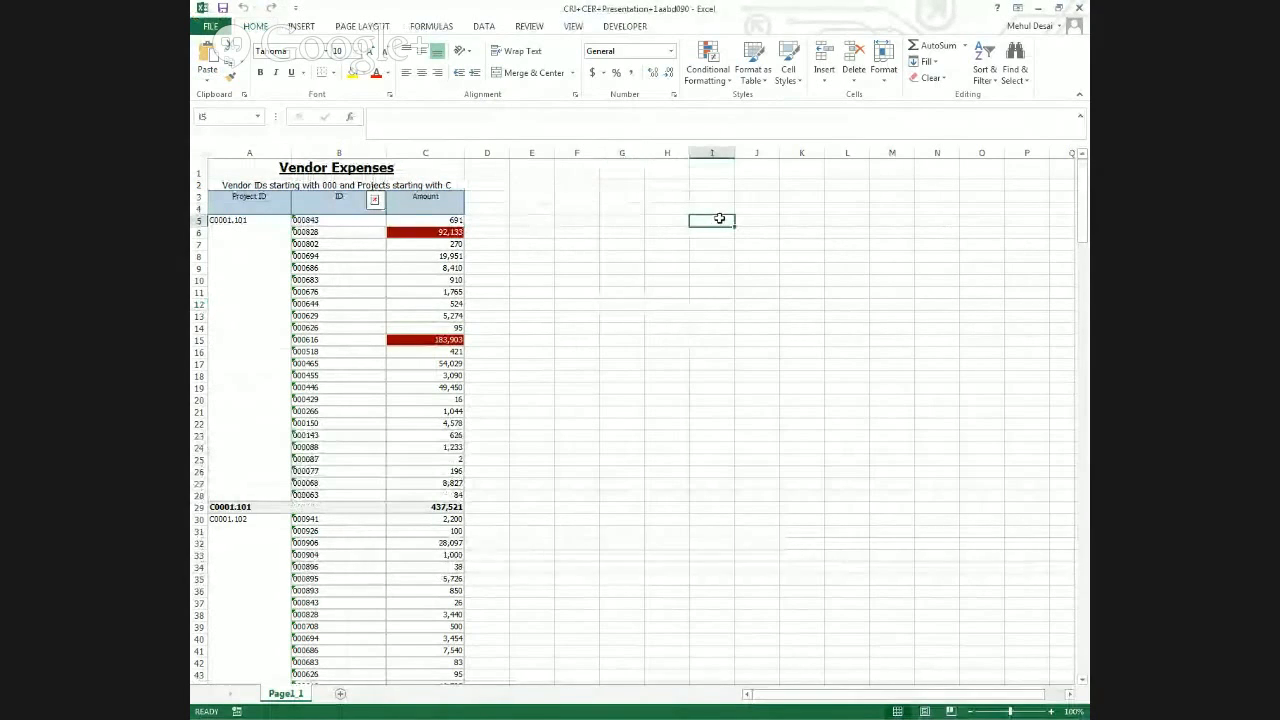
pyautogui.click(1078, 10)
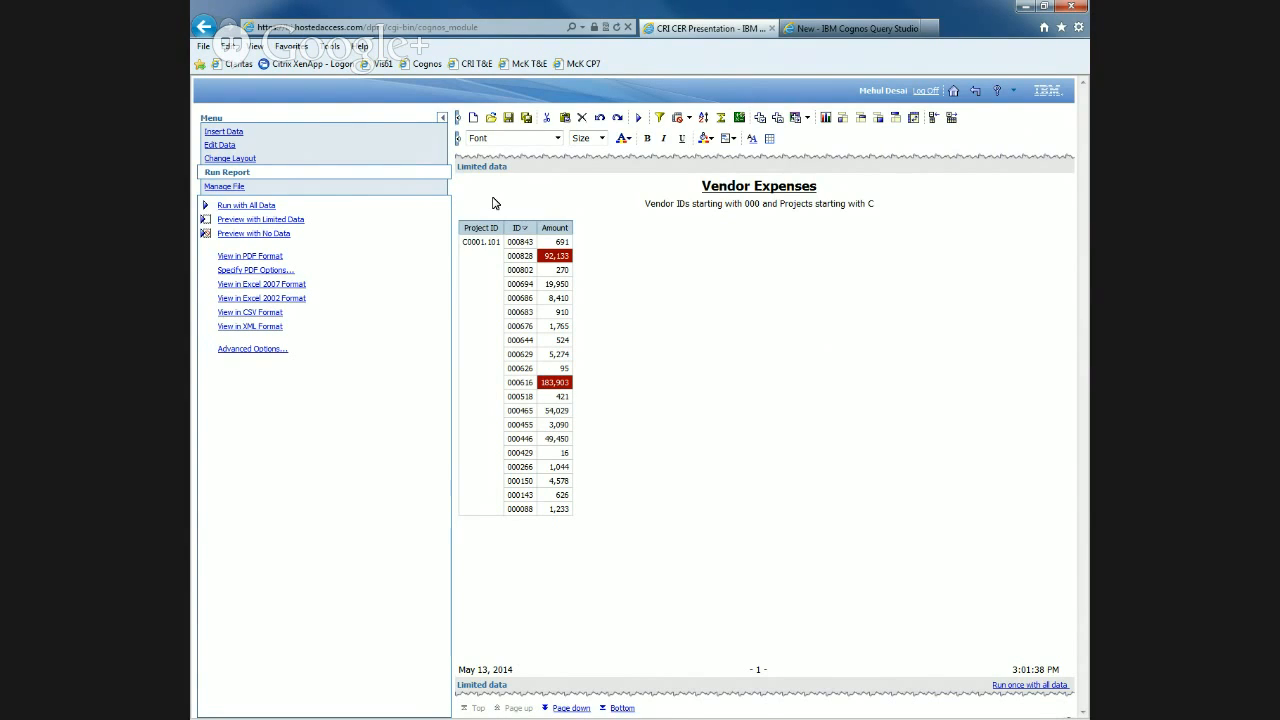
# Open the Vendor Expenses report in Report Studio and allow the page to access the clipboard.
pyautogui.click(224, 188)
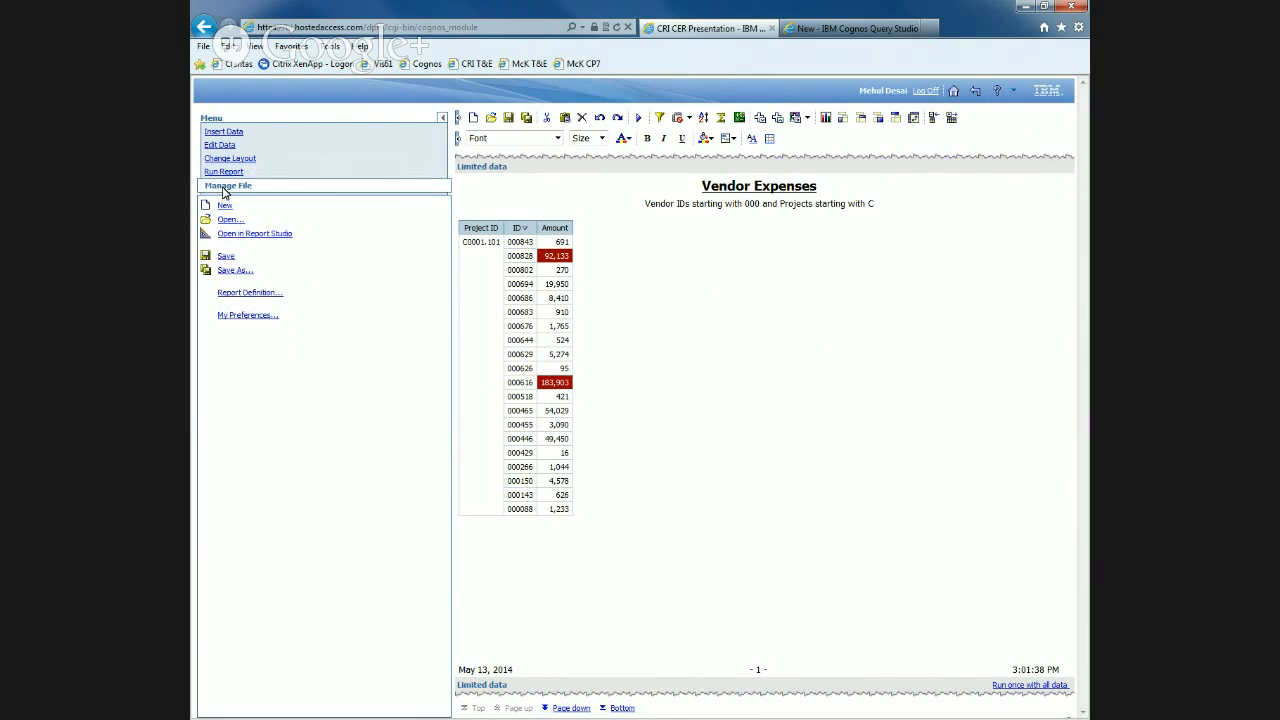
pyautogui.click(258, 234)
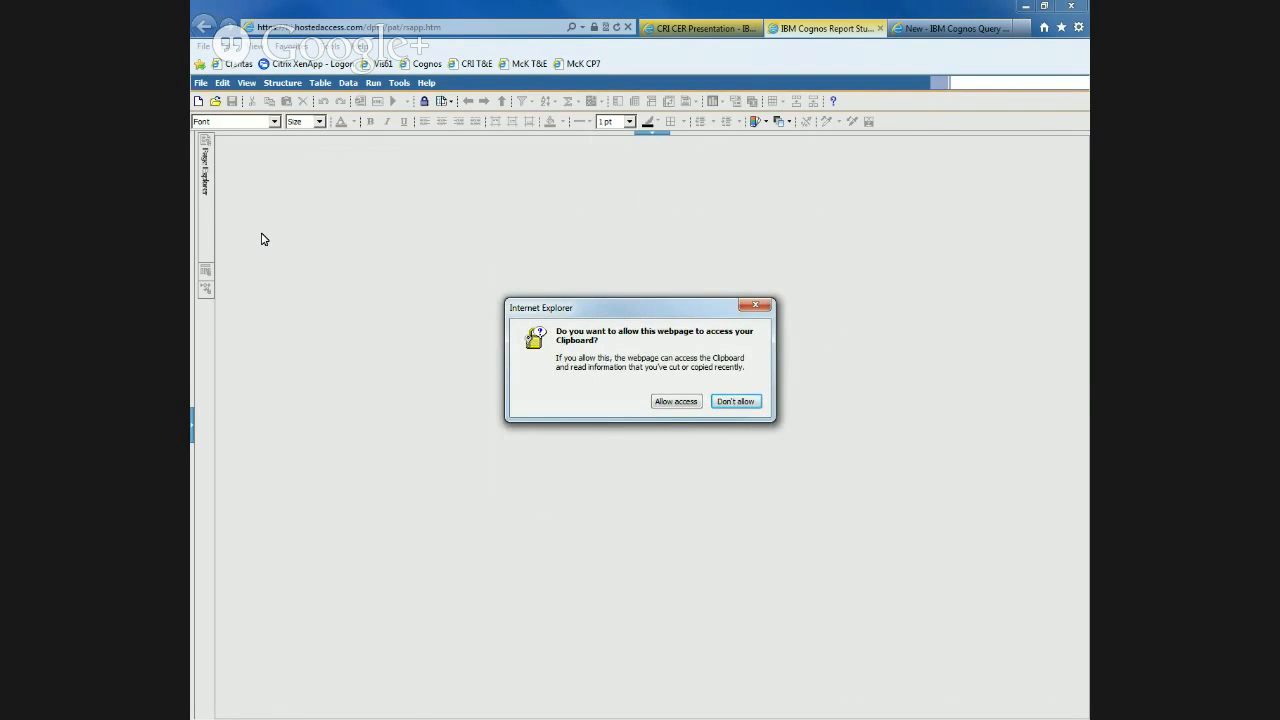
pyautogui.click(673, 403)
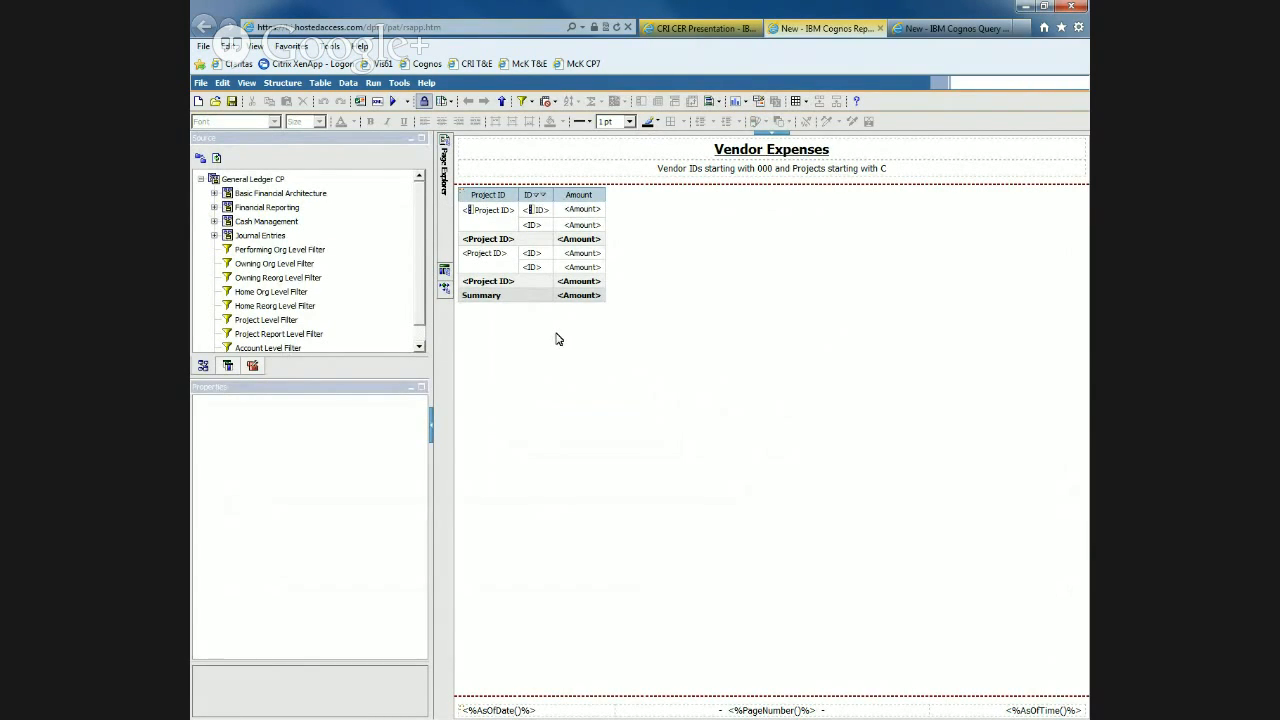
# Open the report's query and examine its fiscal year, ID Type and Project ID detail filters.
pyautogui.click(445, 272)
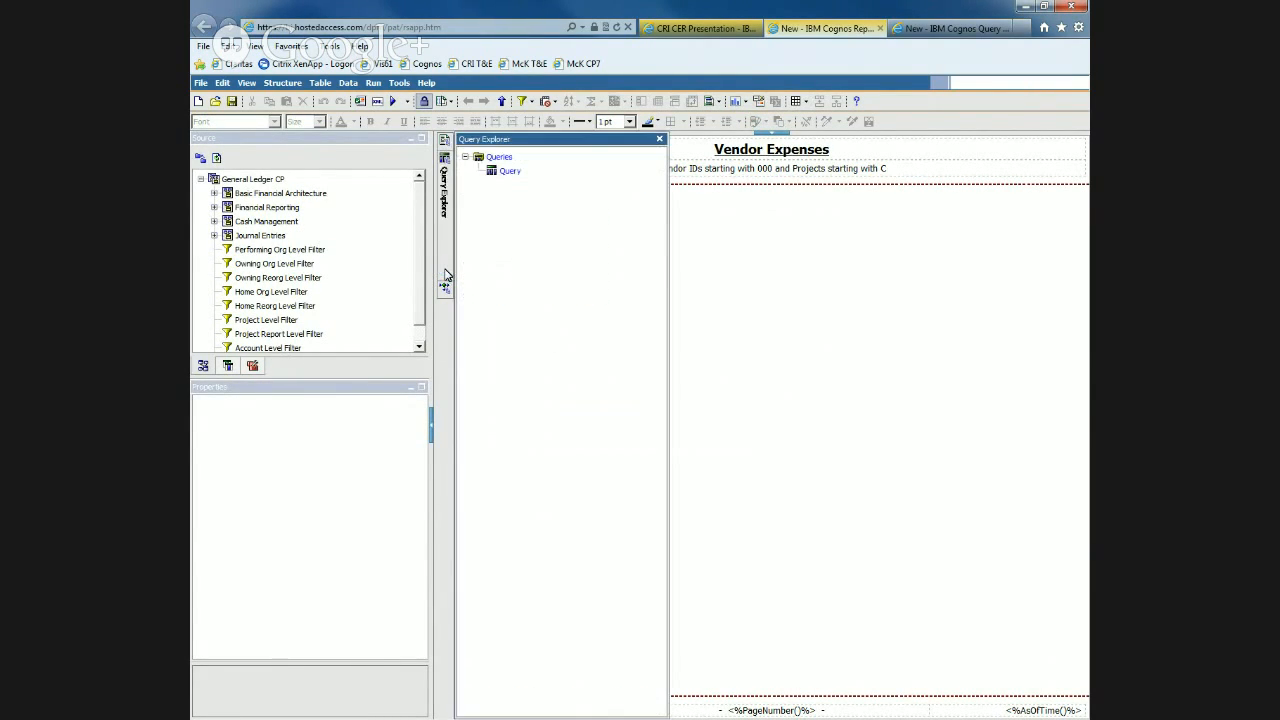
pyautogui.click(508, 174)
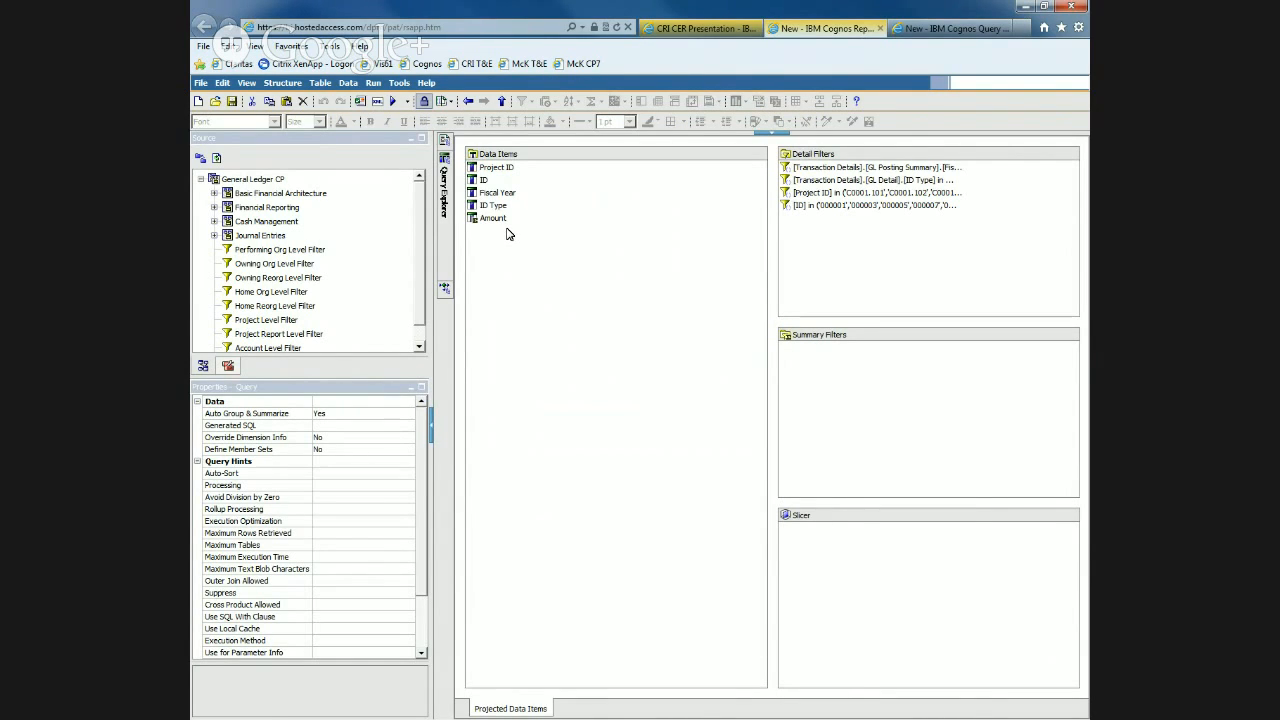
pyautogui.click(810, 169)
pyautogui.click(811, 181)
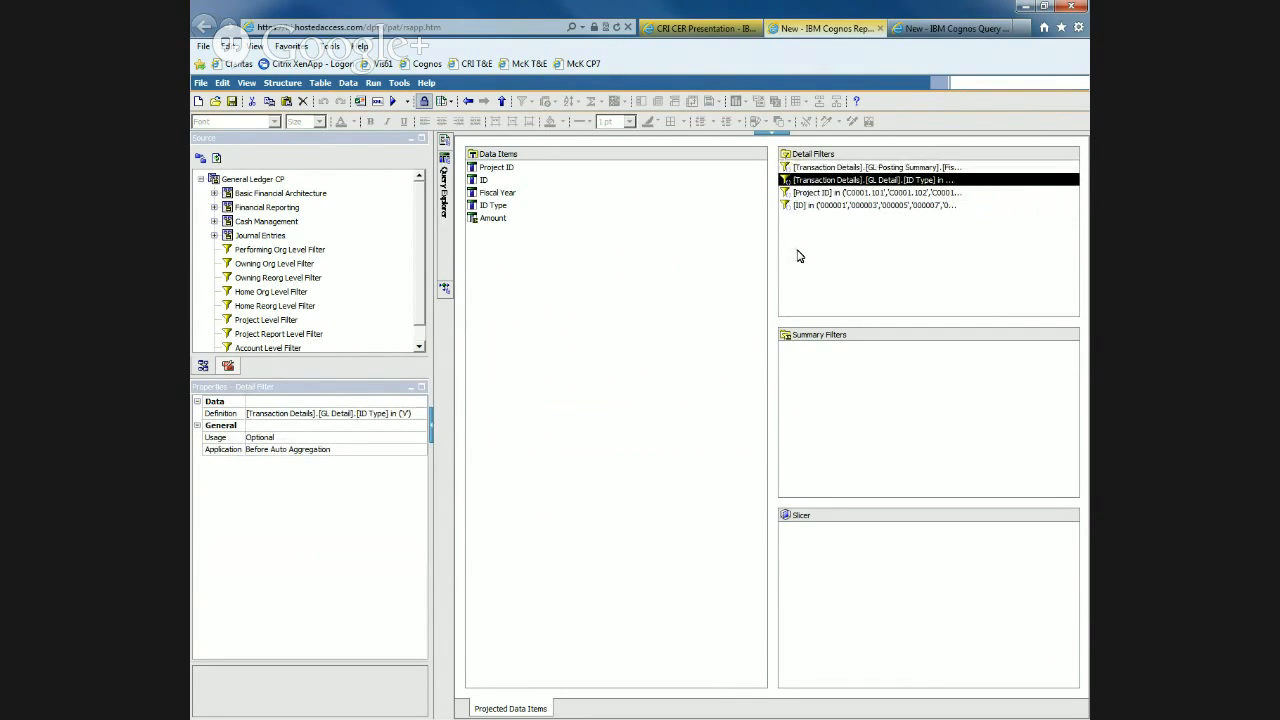
pyautogui.click(828, 196)
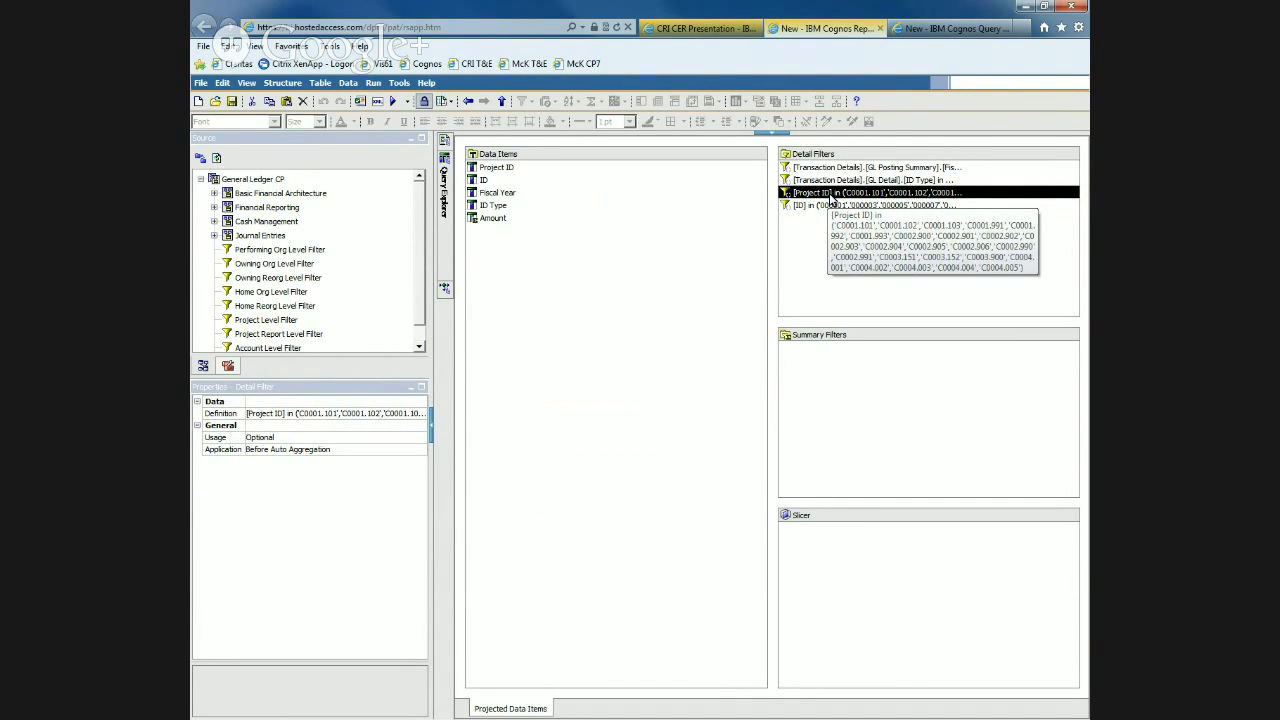
# Replace the Project ID detail filter's value list so the expression reads [Project ID] like 'C%'.
pyautogui.doubleClick(830, 193)
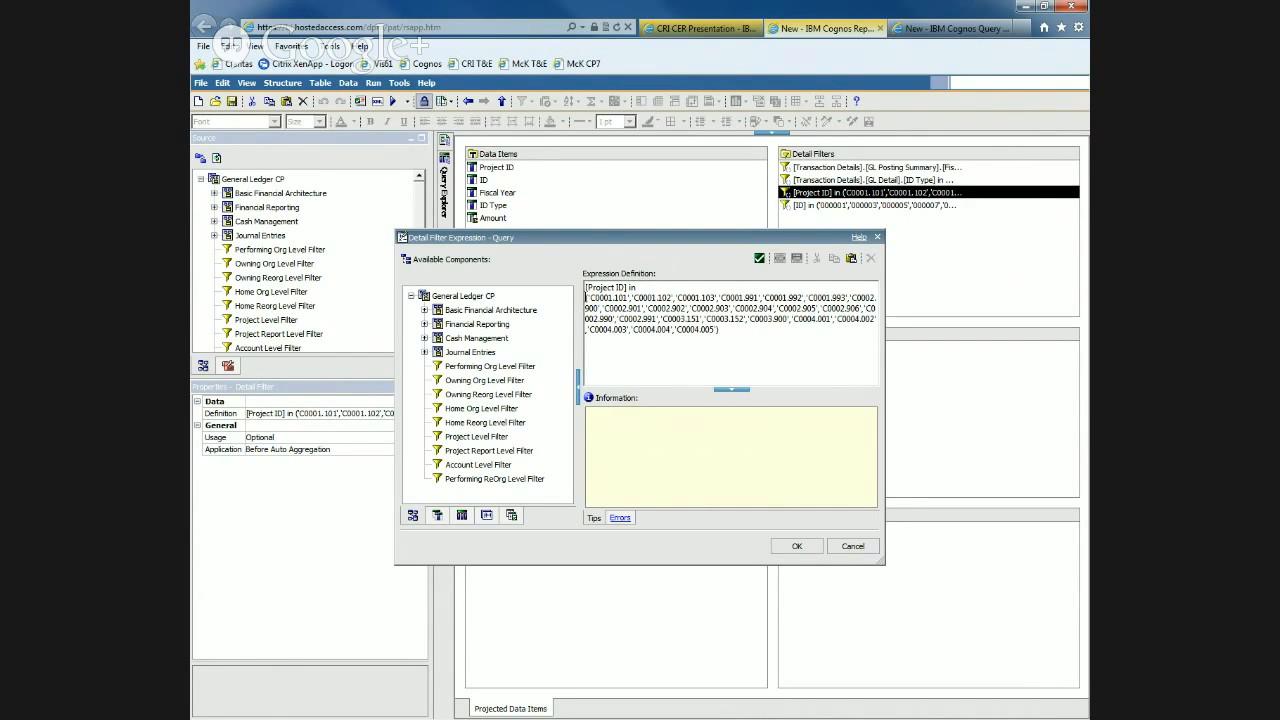
pyautogui.click(588, 298)
pyautogui.moveTo(719, 330); pyautogui.dragTo(586, 297)
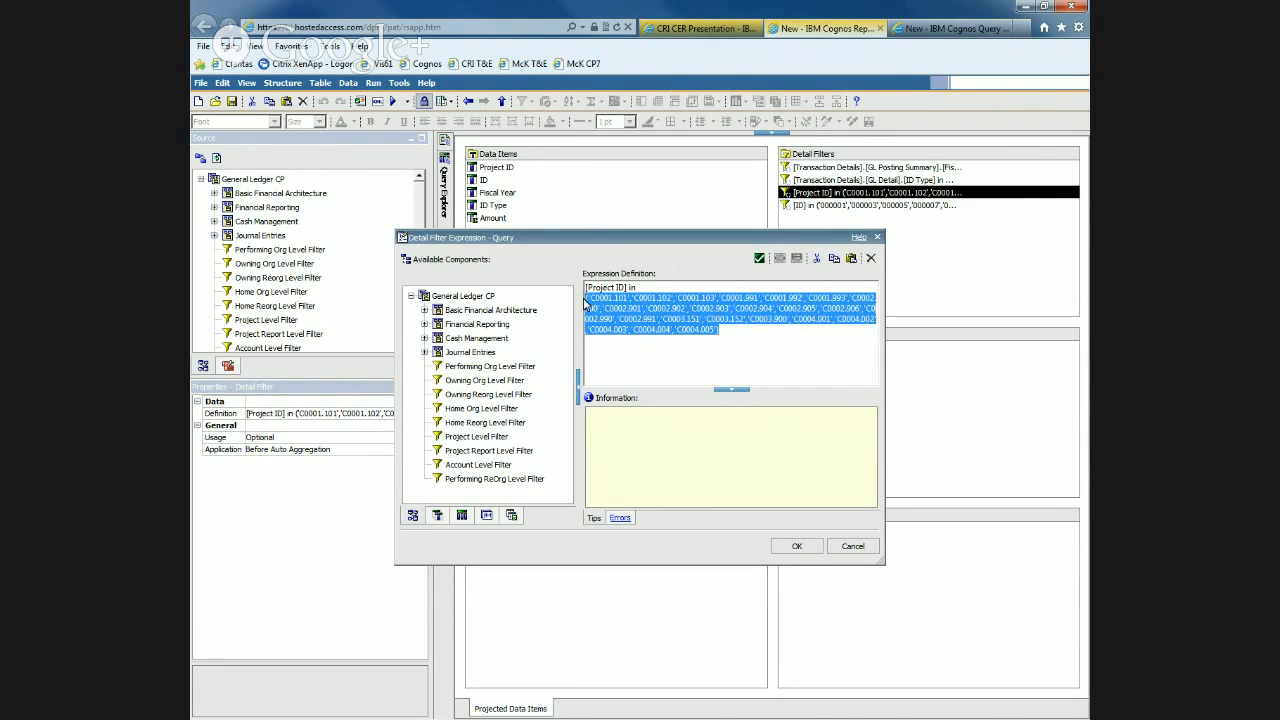
pyautogui.press('Delete')
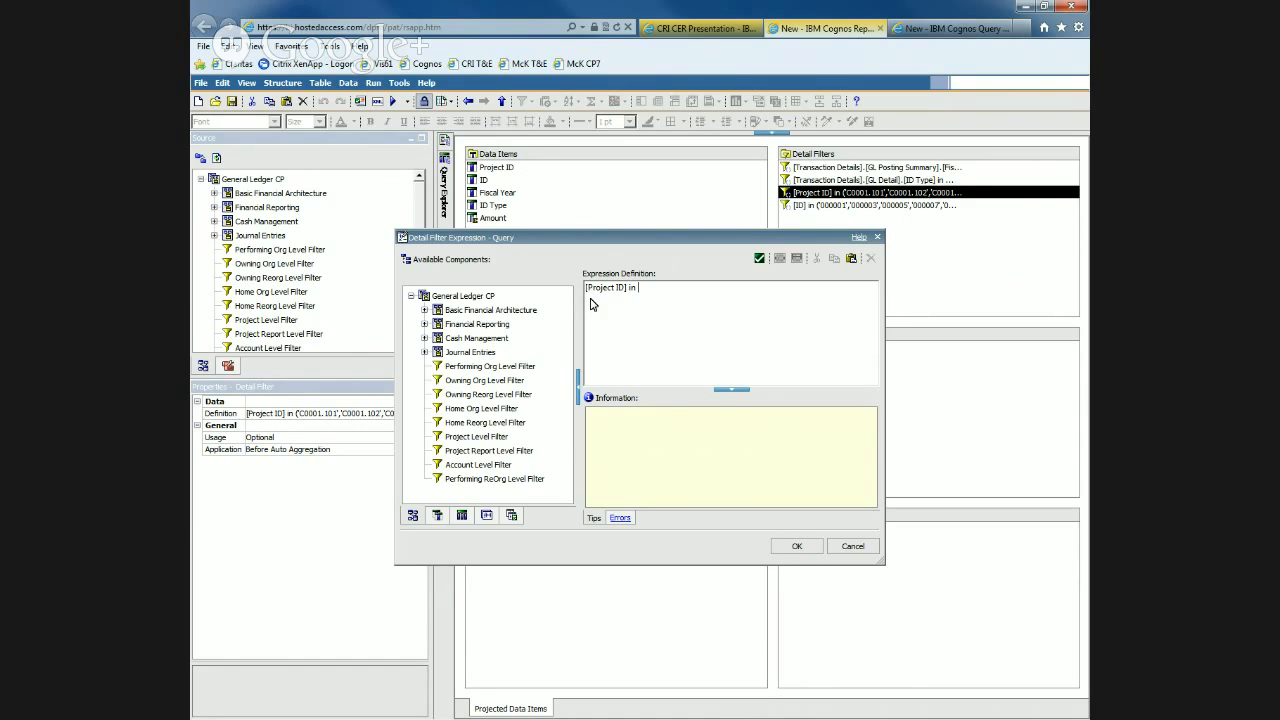
pyautogui.press('BackSpace')
pyautogui.press('BackSpace')
pyautogui.write("like 'C%'")
pyautogui.click(797, 547)
pyautogui.click(793, 548)
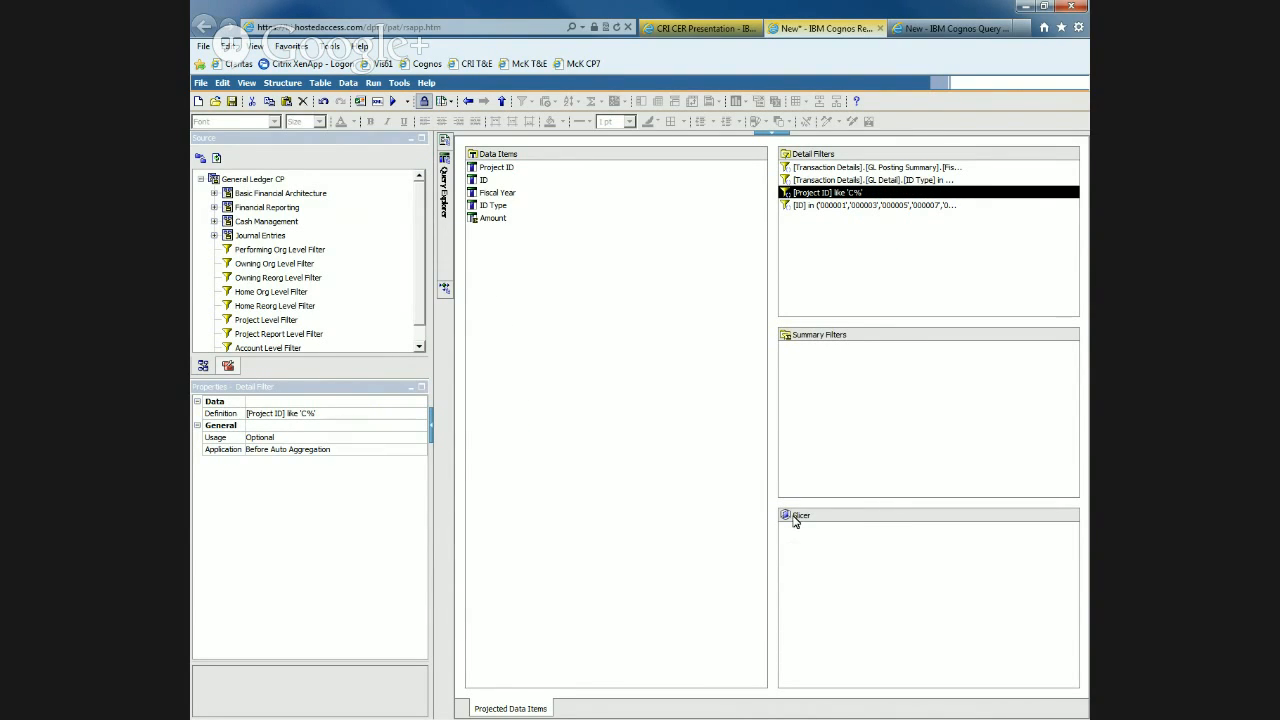
# Review the expression of the ID detail filter and leave it without making changes.
pyautogui.click(805, 207)
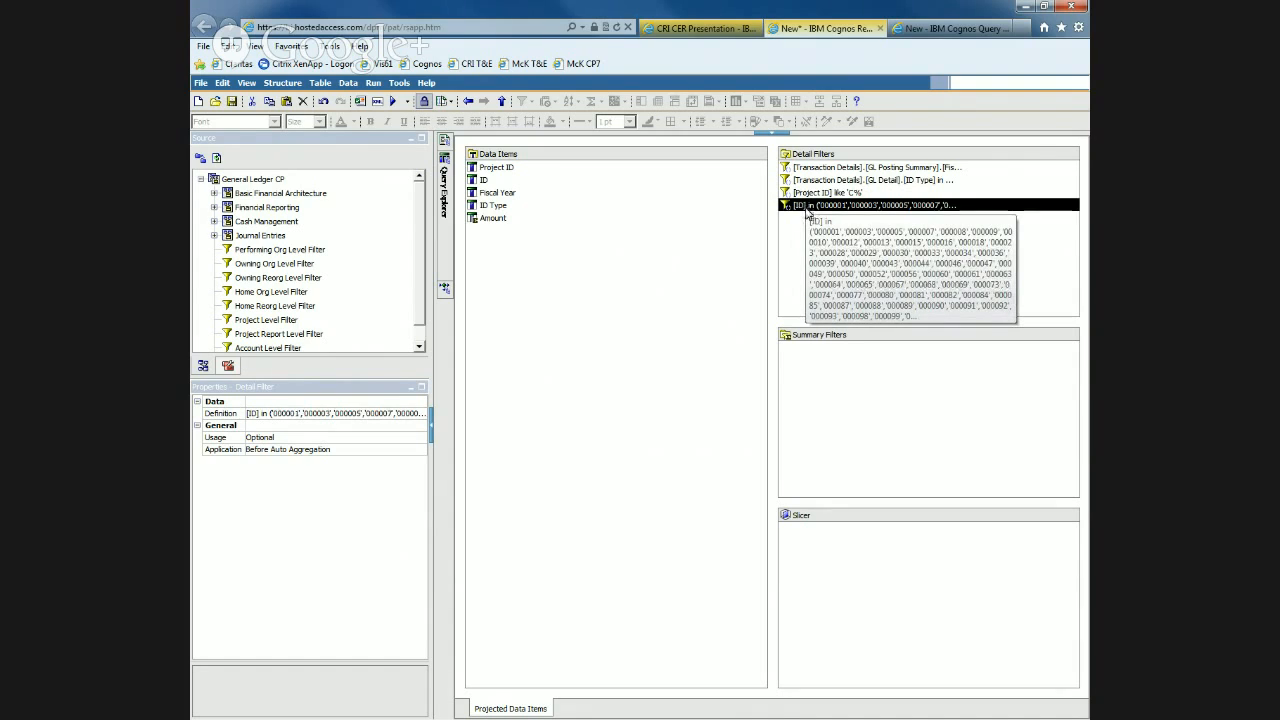
pyautogui.doubleClick(805, 207)
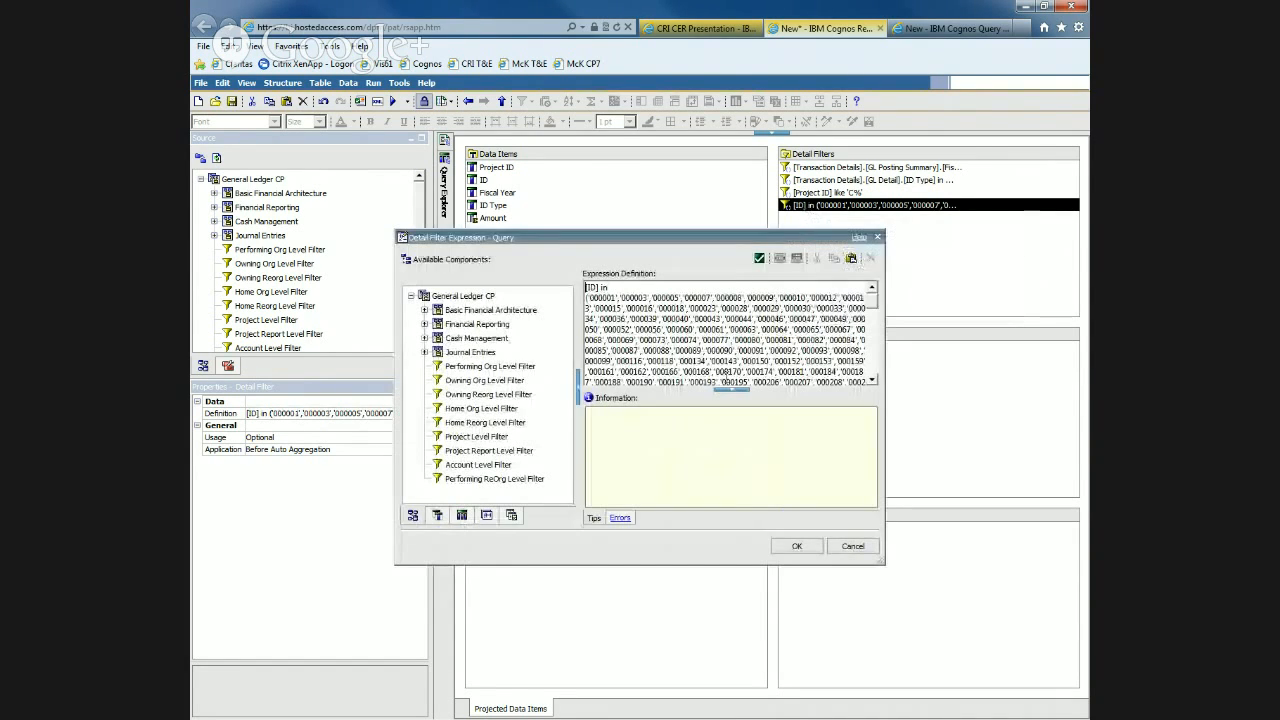
pyautogui.moveTo(873, 300)
pyautogui.mouseDown()
pyautogui.moveTo(874, 378)
pyautogui.moveTo(877, 290)
pyautogui.mouseUp()
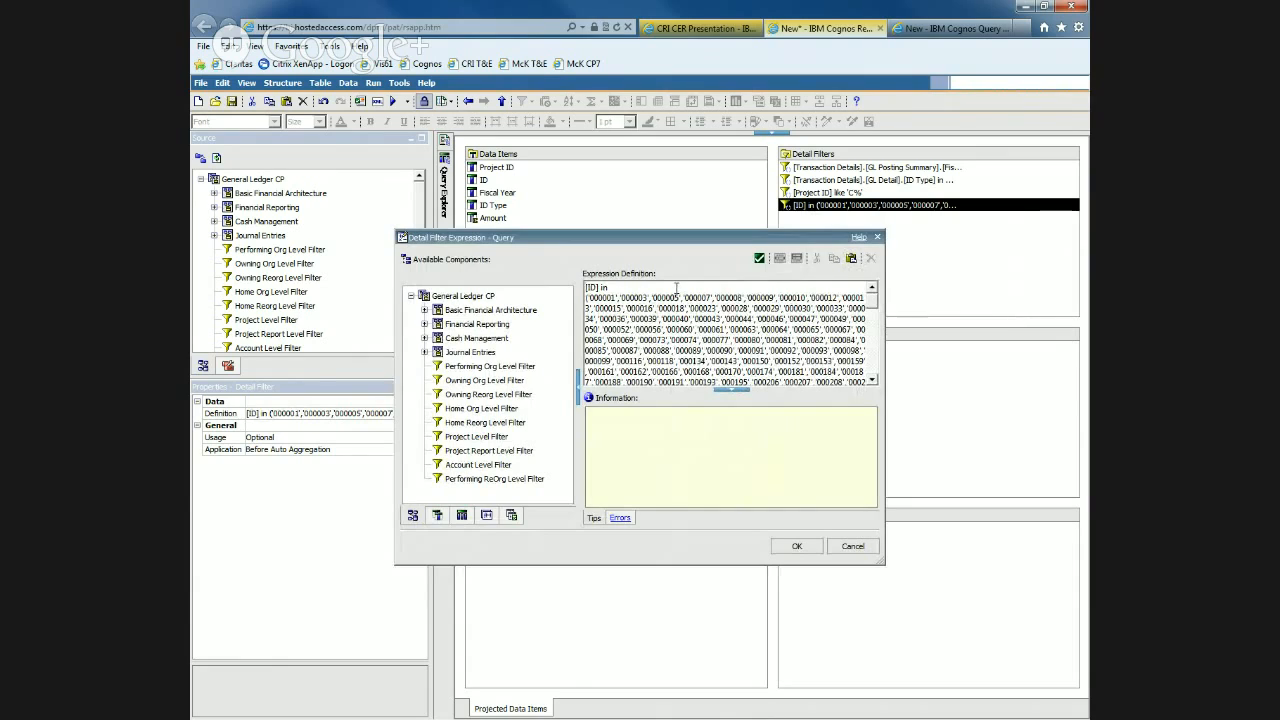
pyautogui.click(852, 547)
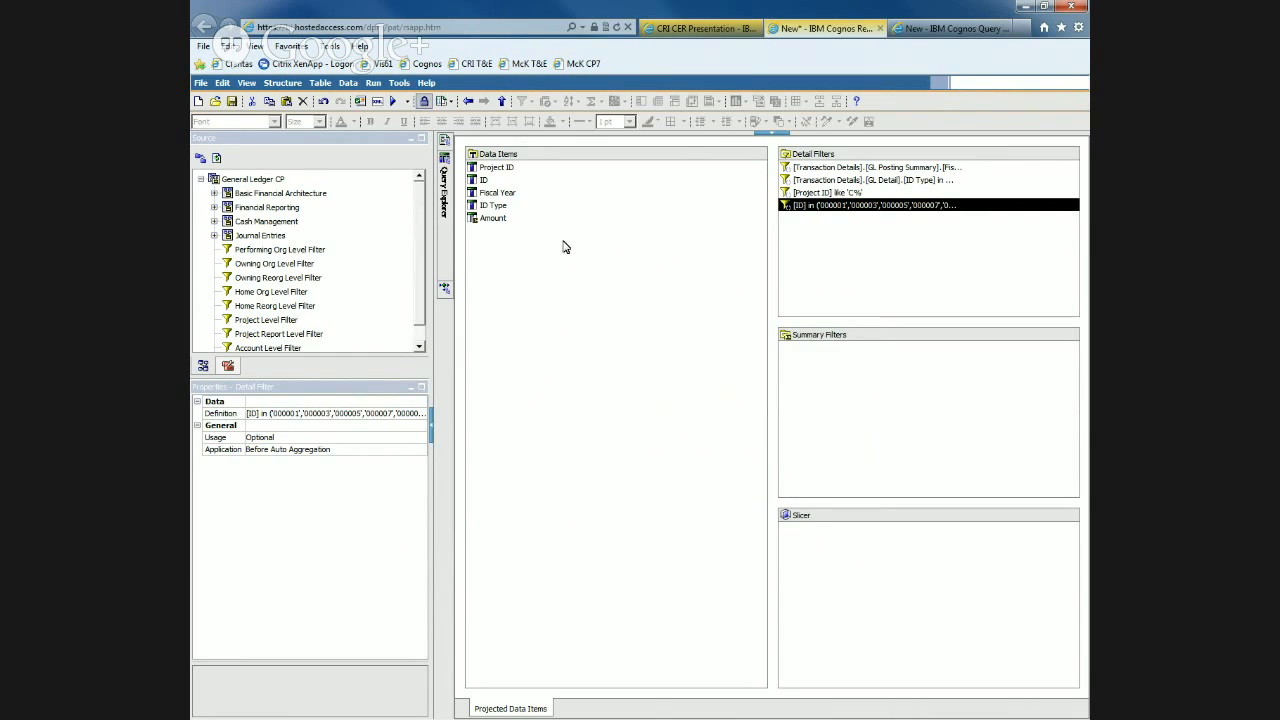
# Return to Page1, run the report with the CPMDG connection to check its project IDs, and close the viewer tab.
pyautogui.click(445, 141)
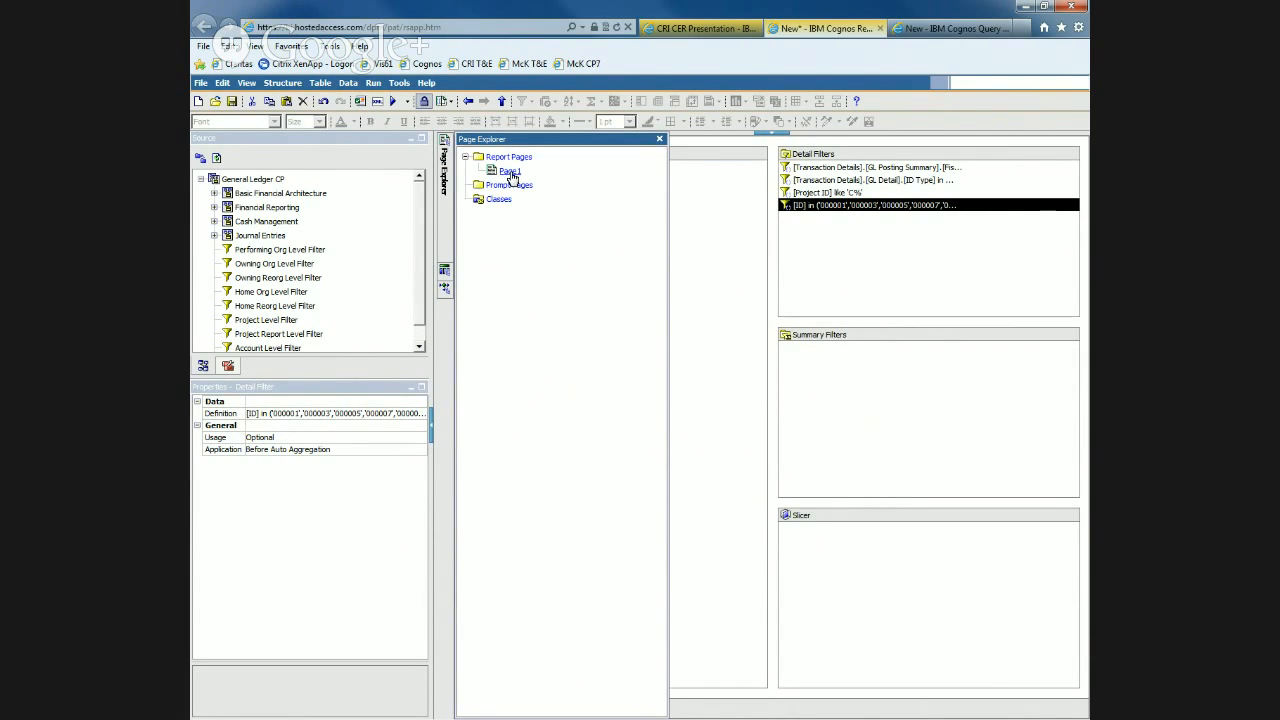
pyautogui.click(510, 173)
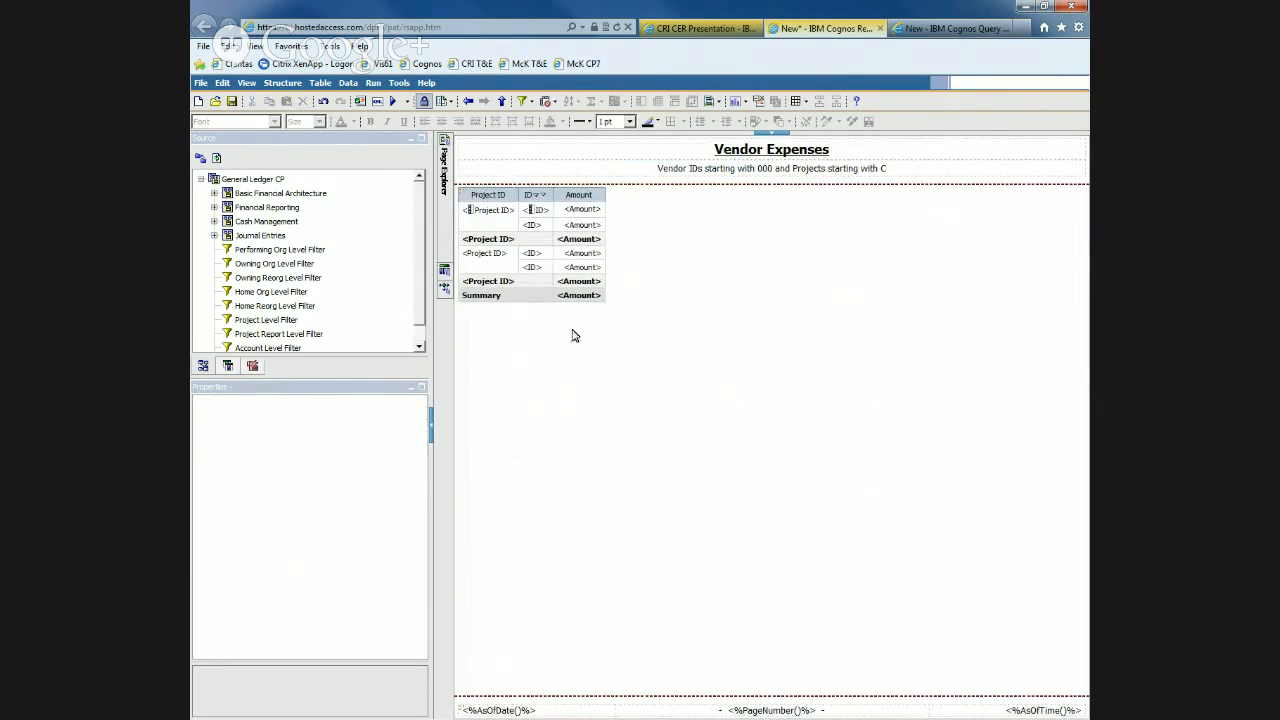
pyautogui.click(395, 103)
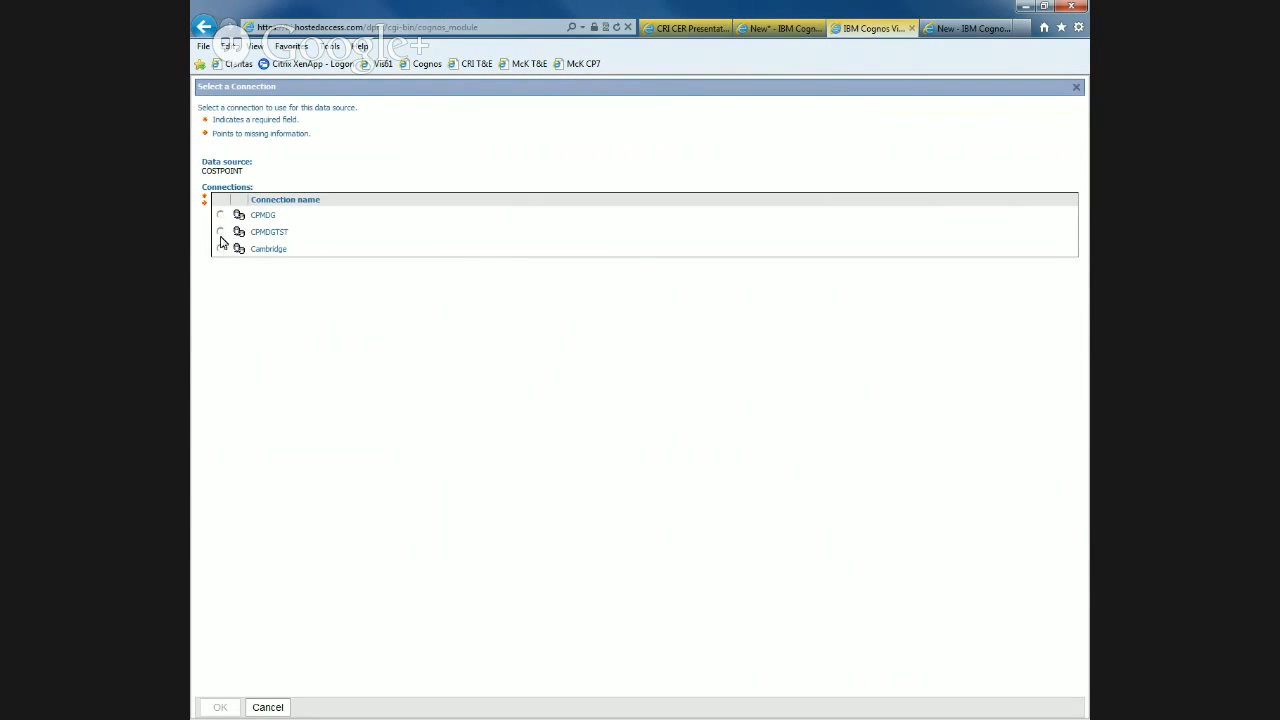
pyautogui.click(220, 216)
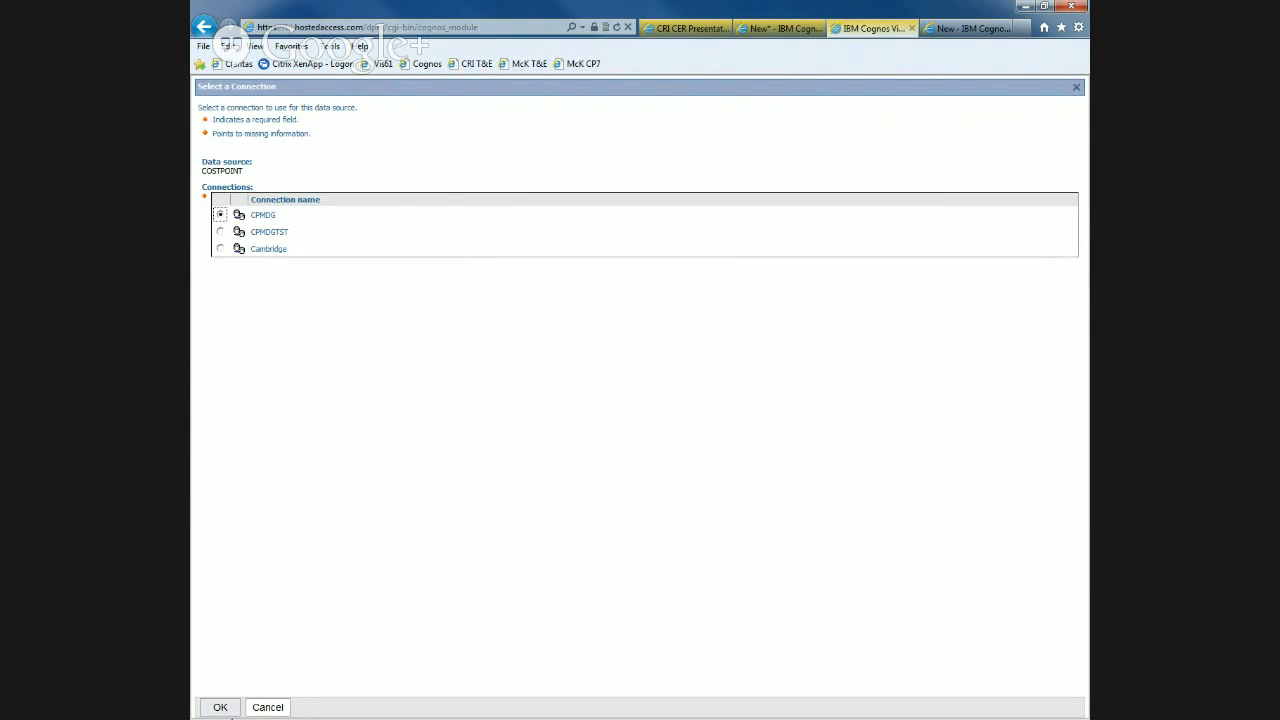
pyautogui.click(222, 707)
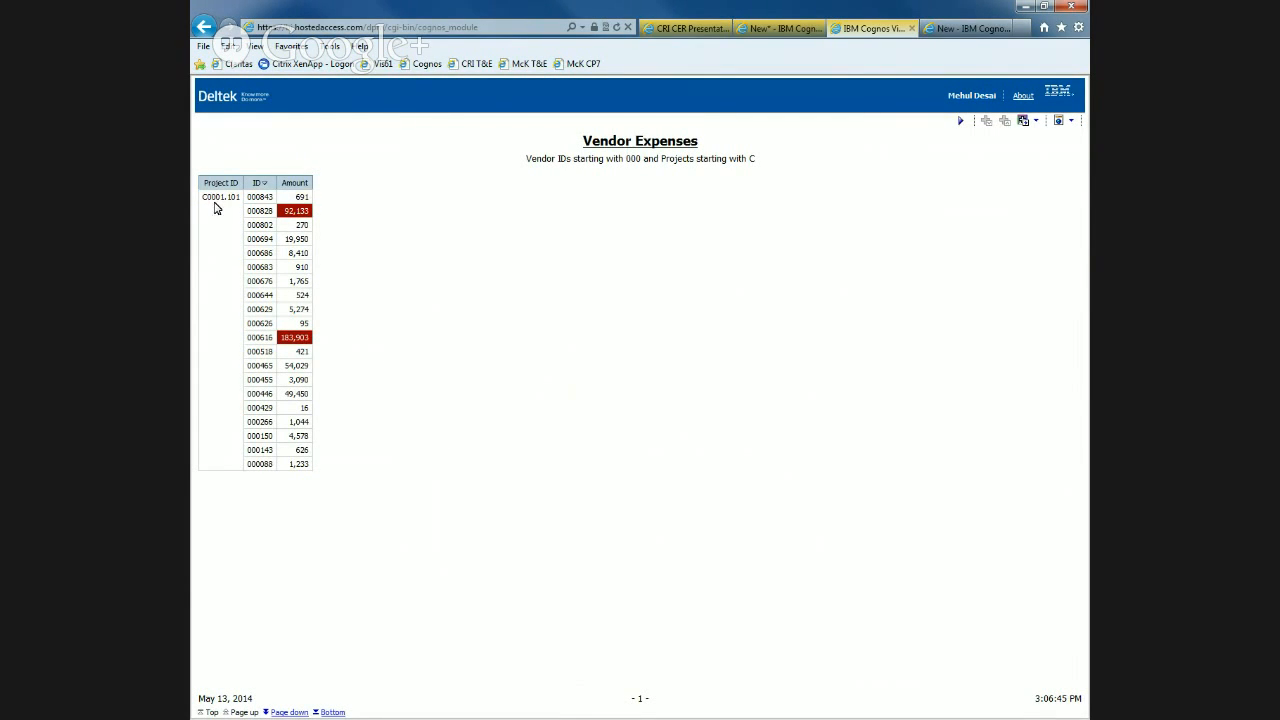
pyautogui.moveTo(203, 197); pyautogui.dragTo(240, 197)
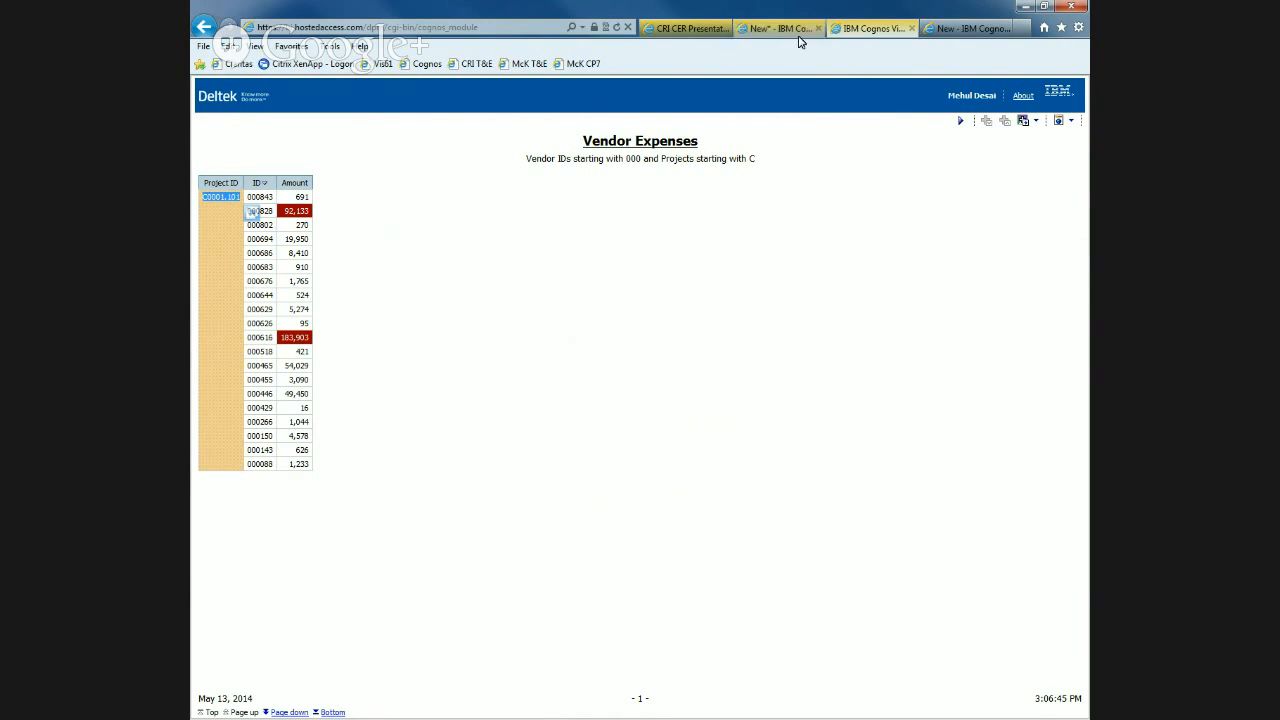
pyautogui.click(912, 28)
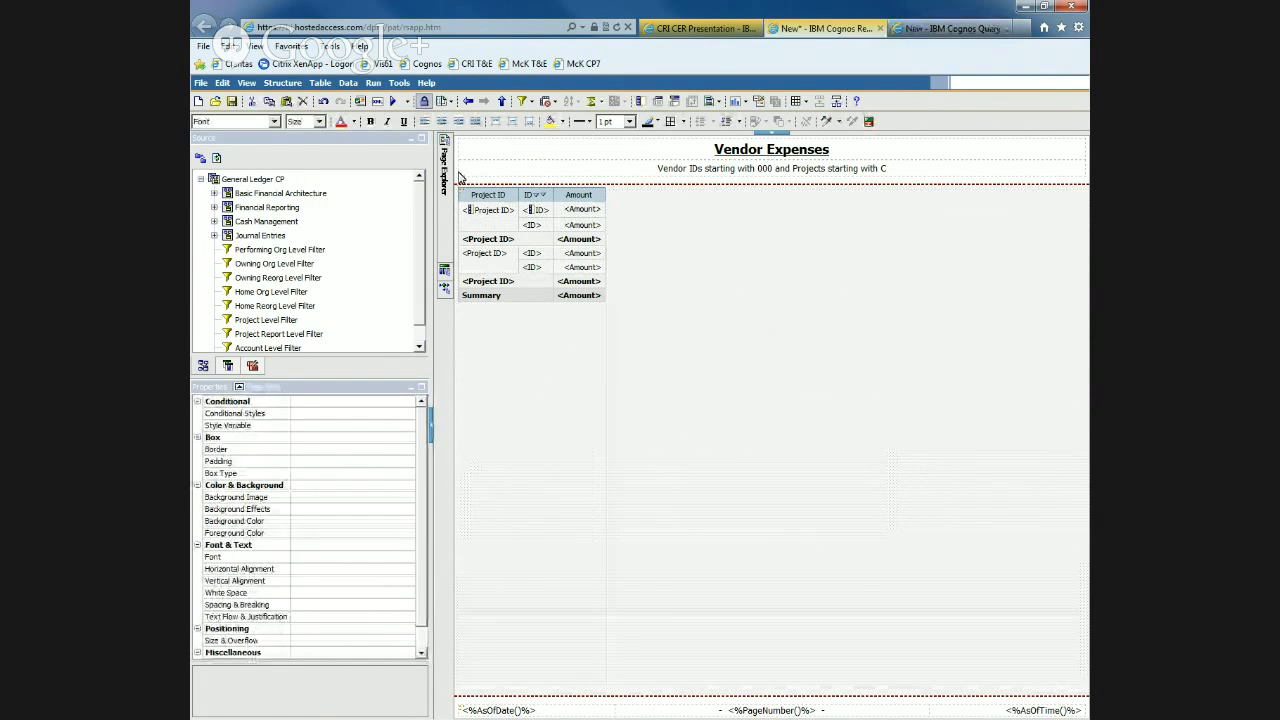
# Close the Report Studio tab and leave the page without saving the report changes.
pyautogui.click(566, 187)
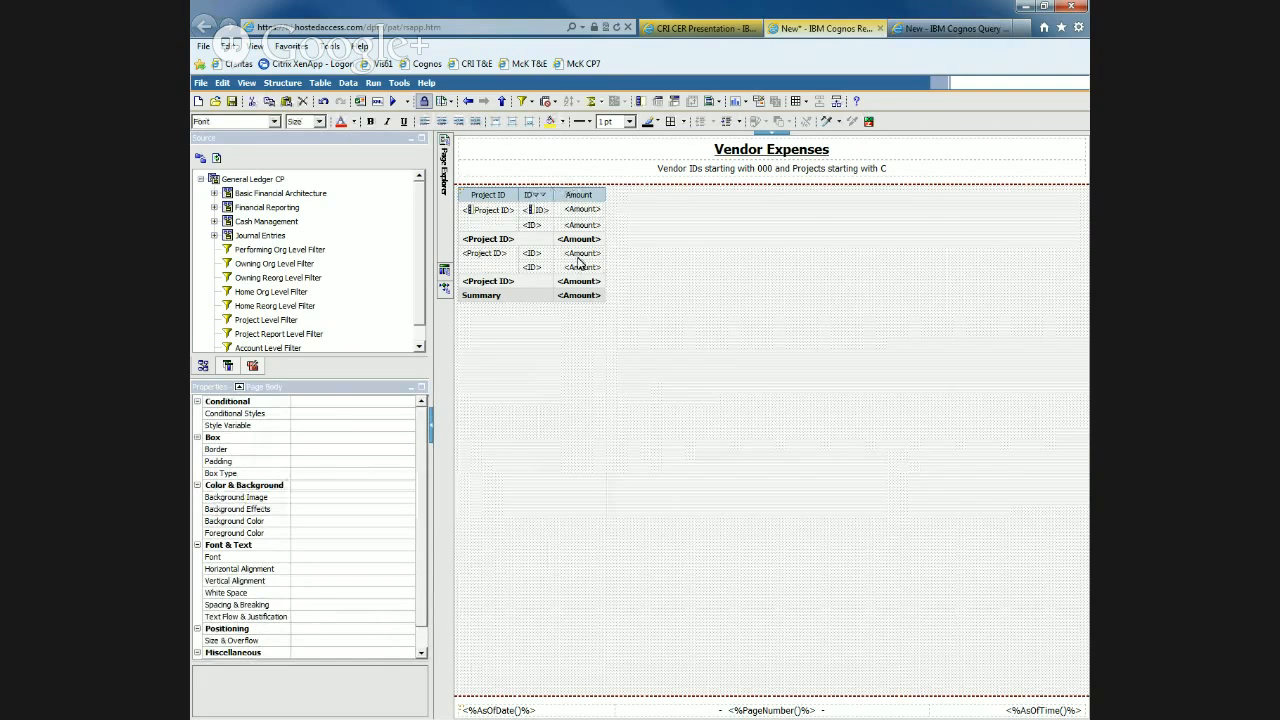
pyautogui.click(879, 28)
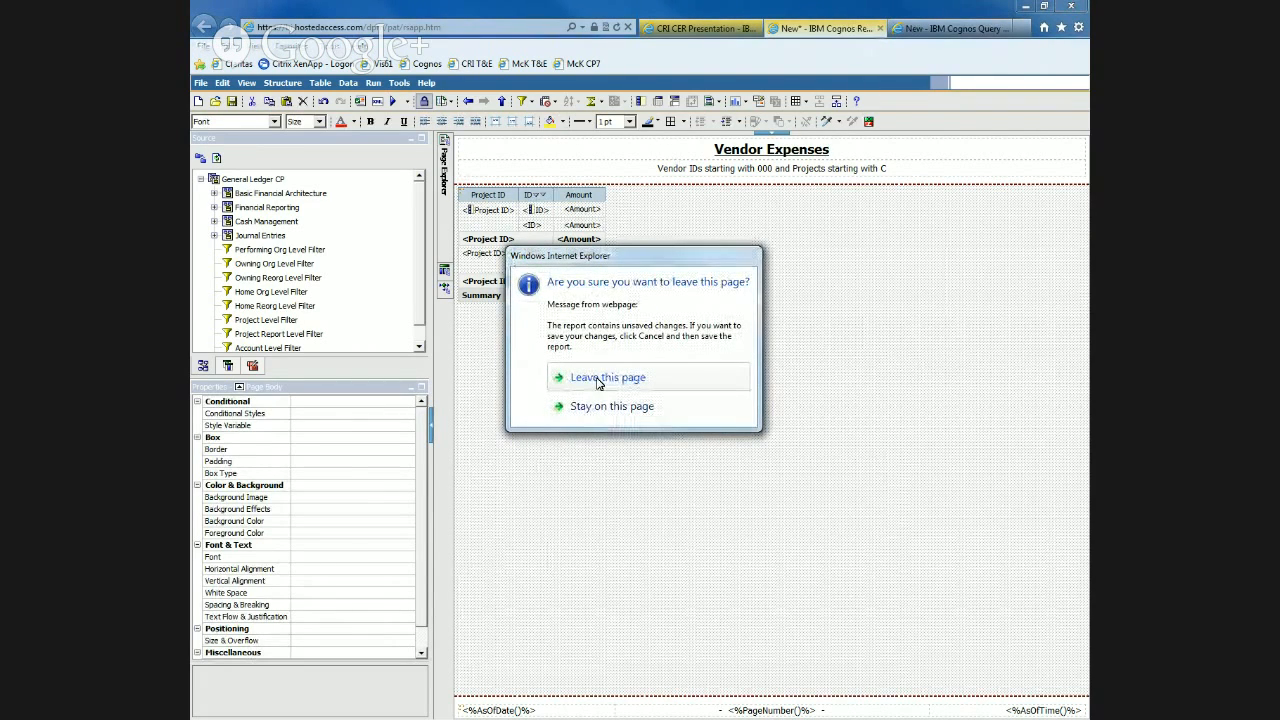
pyautogui.click(598, 380)
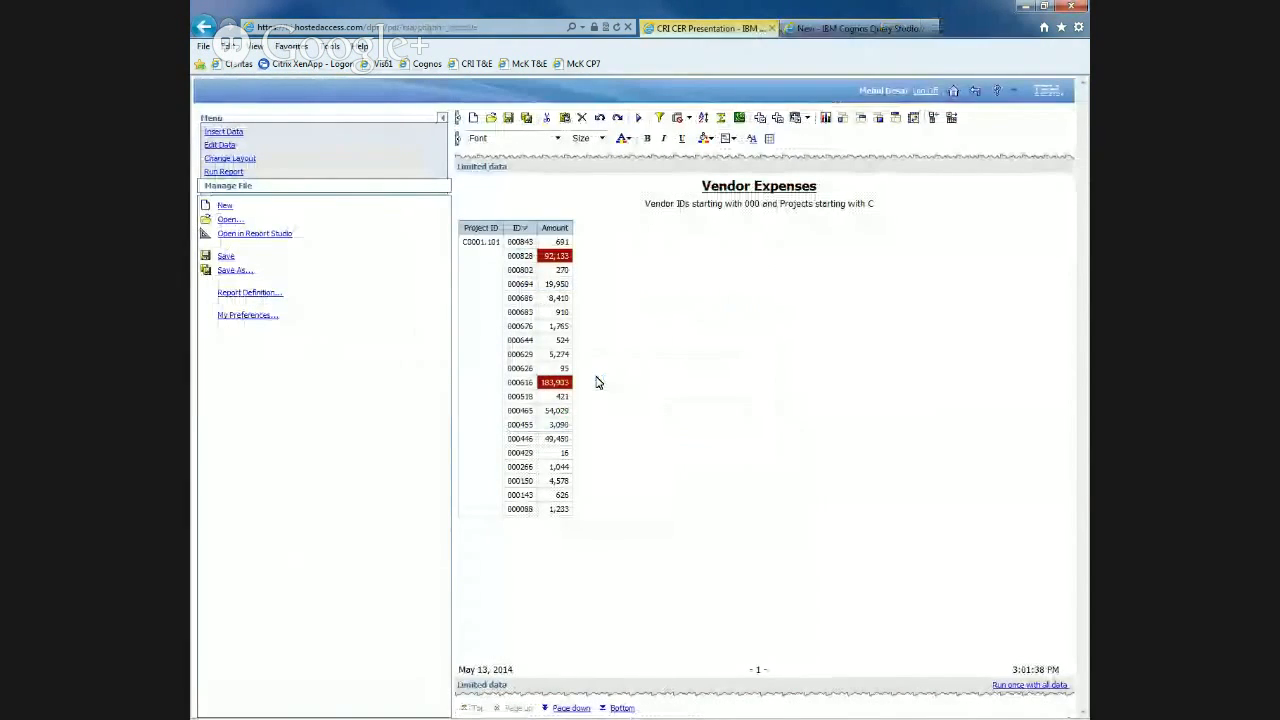
# Switch to the new Time and Expense TESS report in the other browser tab and preview it with limited data.
pyautogui.click(831, 32)
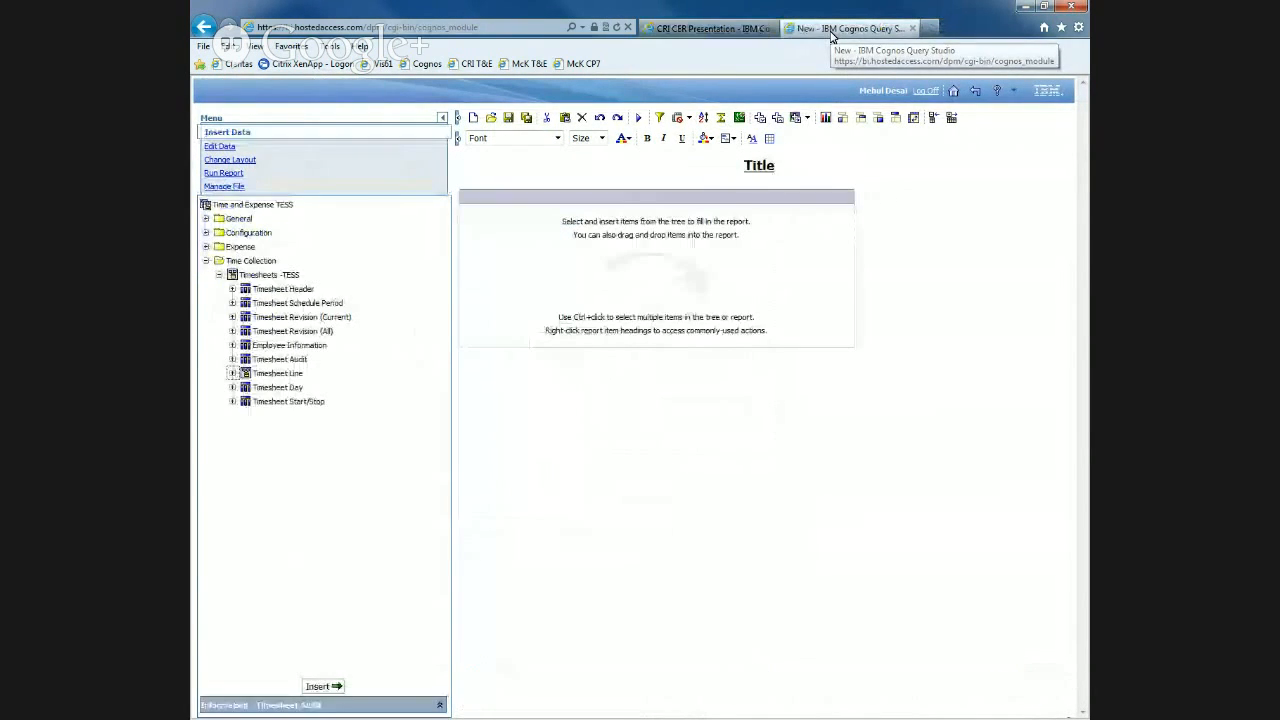
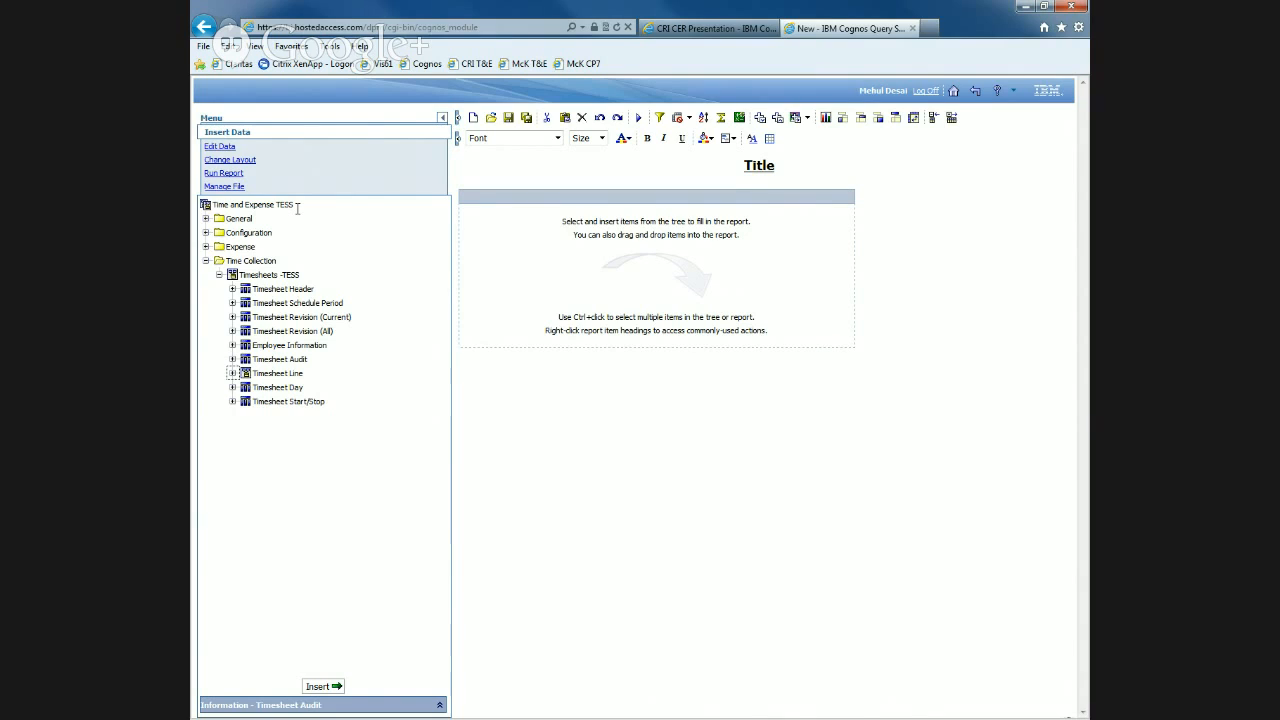
pyautogui.click(226, 173)
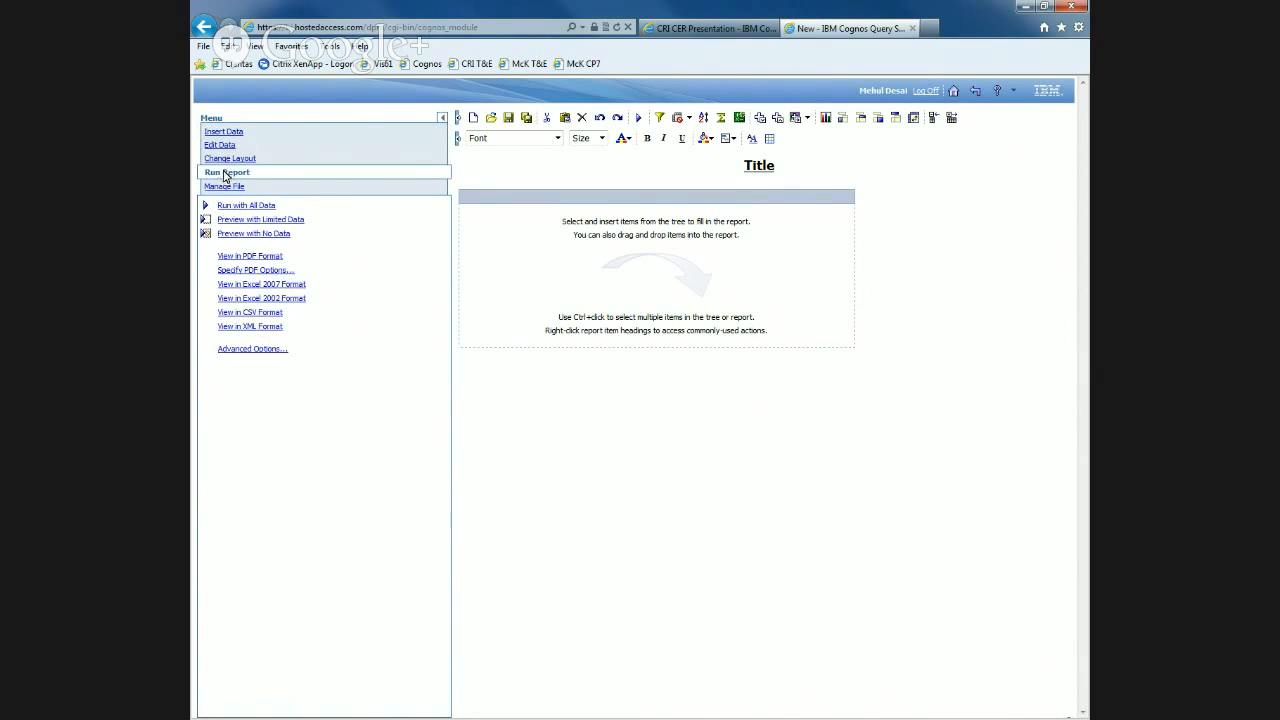
pyautogui.click(278, 220)
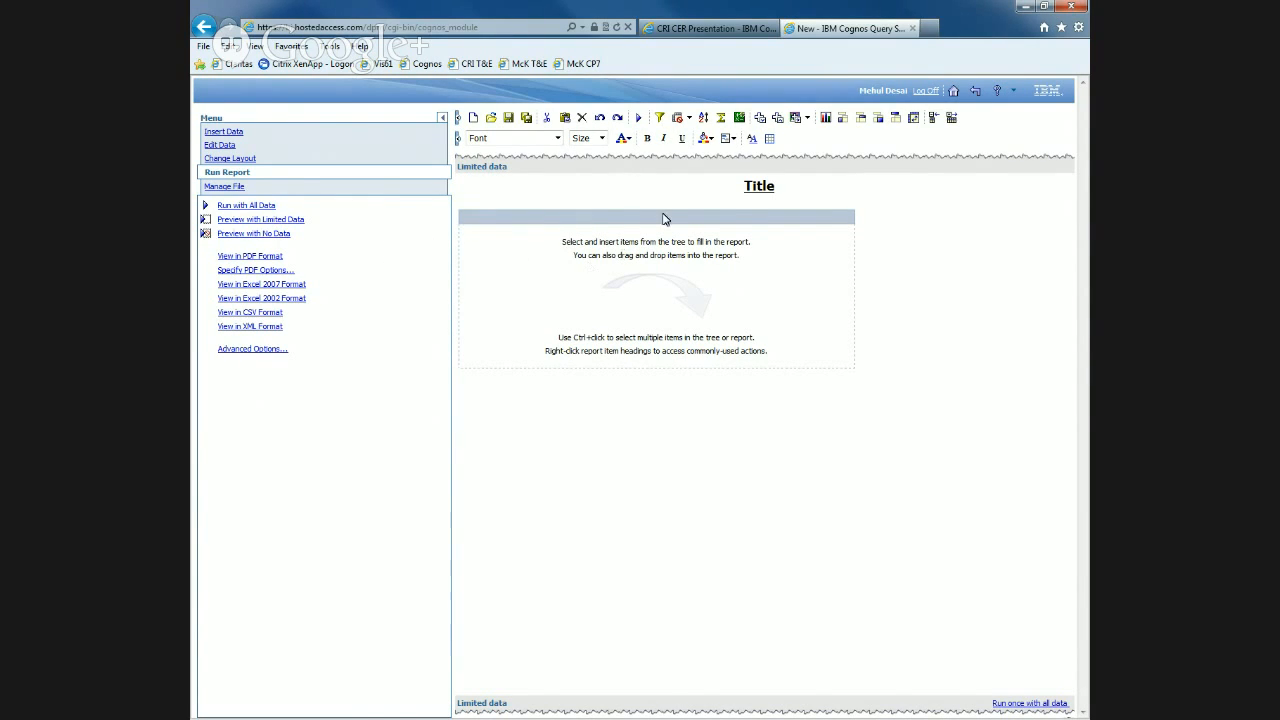
# Clear the report's placeholder title so that the title area is blank.
pyautogui.click(757, 190)
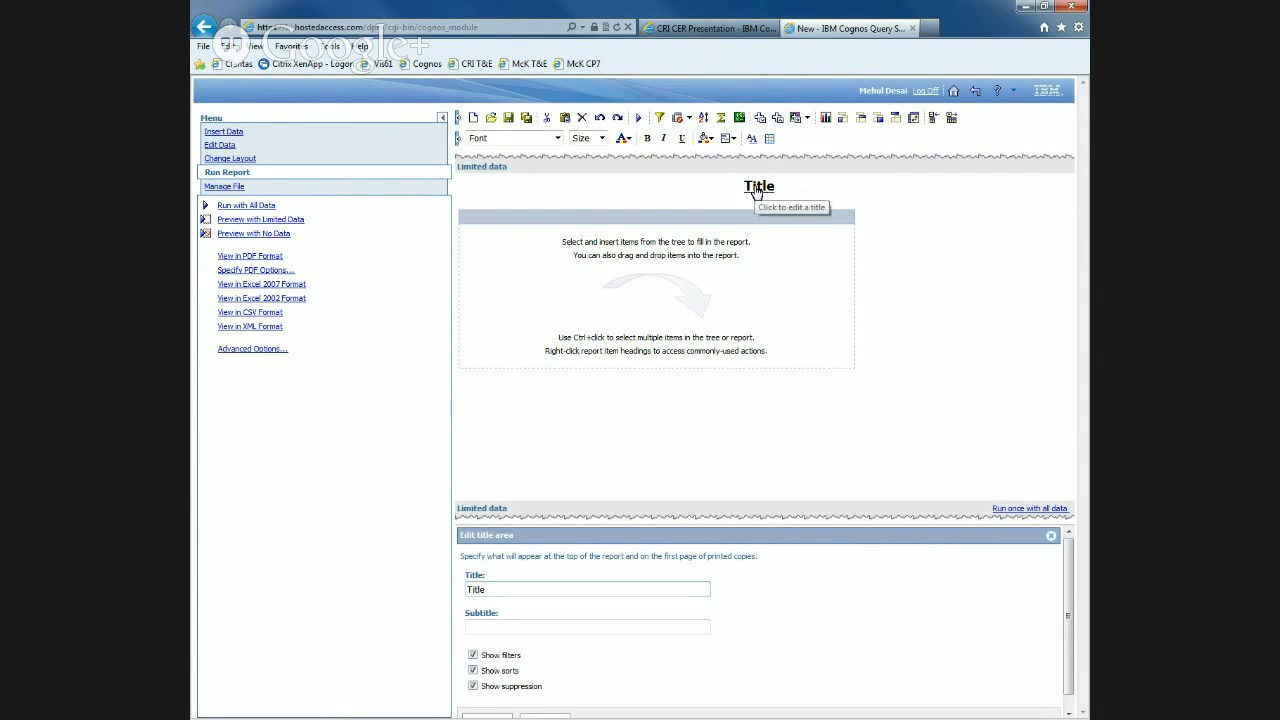
pyautogui.moveTo(489, 589); pyautogui.dragTo(464, 591)
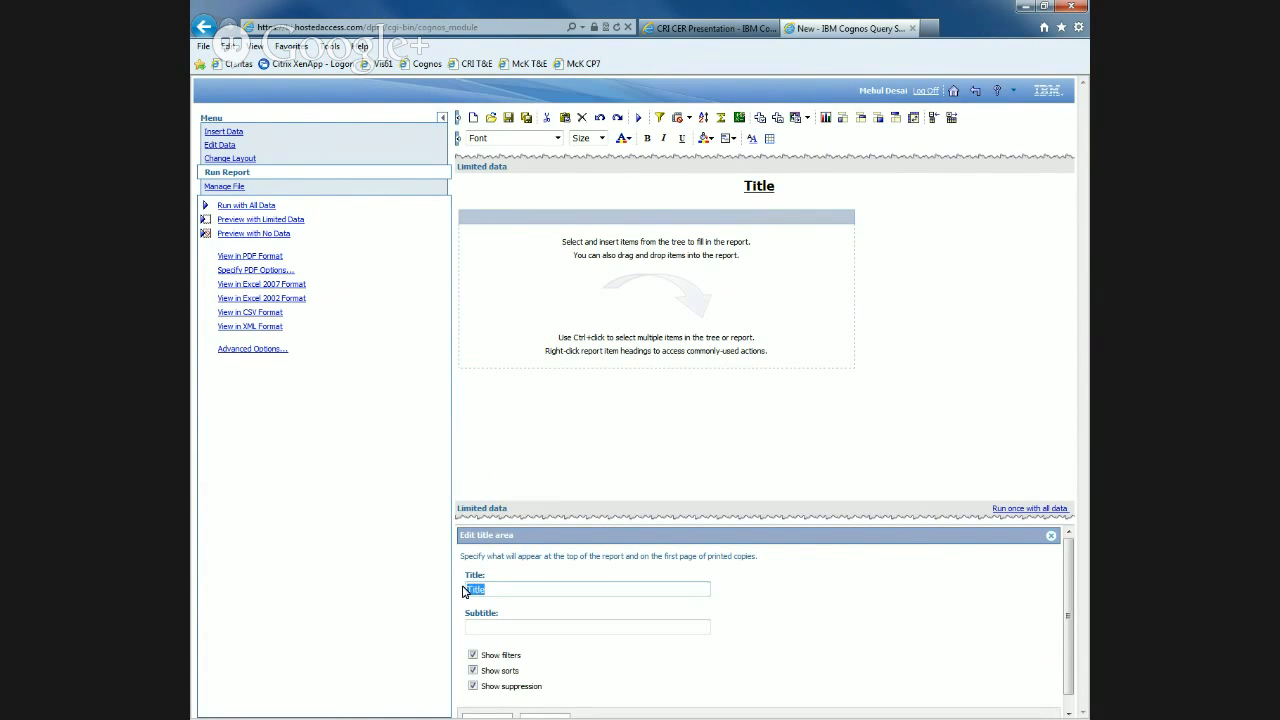
pyautogui.press('BackSpace')
pyautogui.scroll(-1, 470, 590)
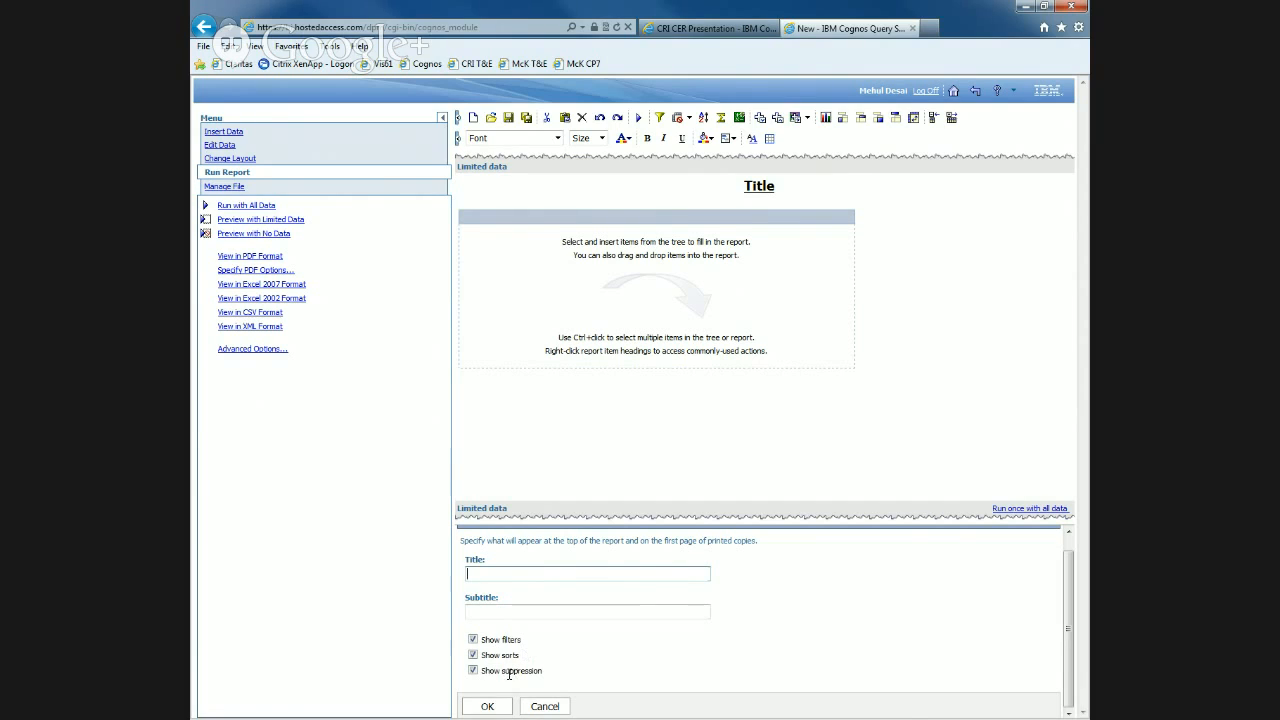
pyautogui.click(489, 707)
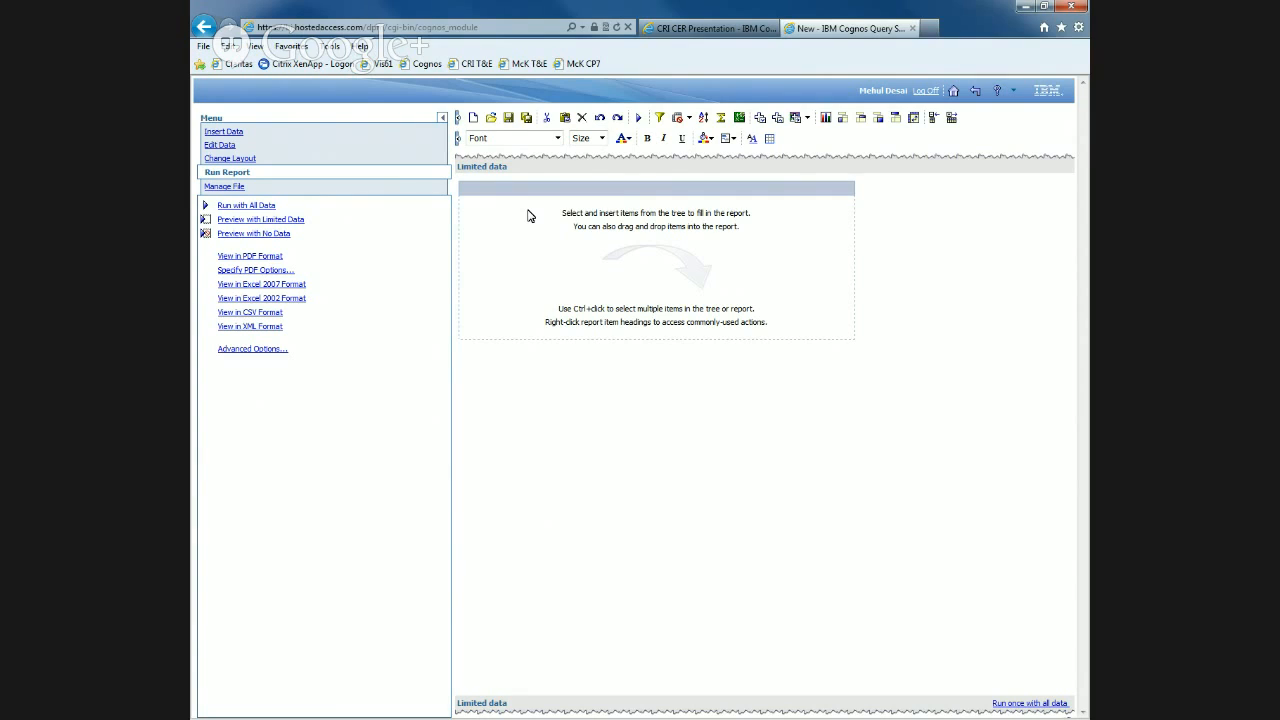
# Insert Timesheet Period End Date from Timesheet Schedule Period into the report as a column.
pyautogui.click(222, 132)
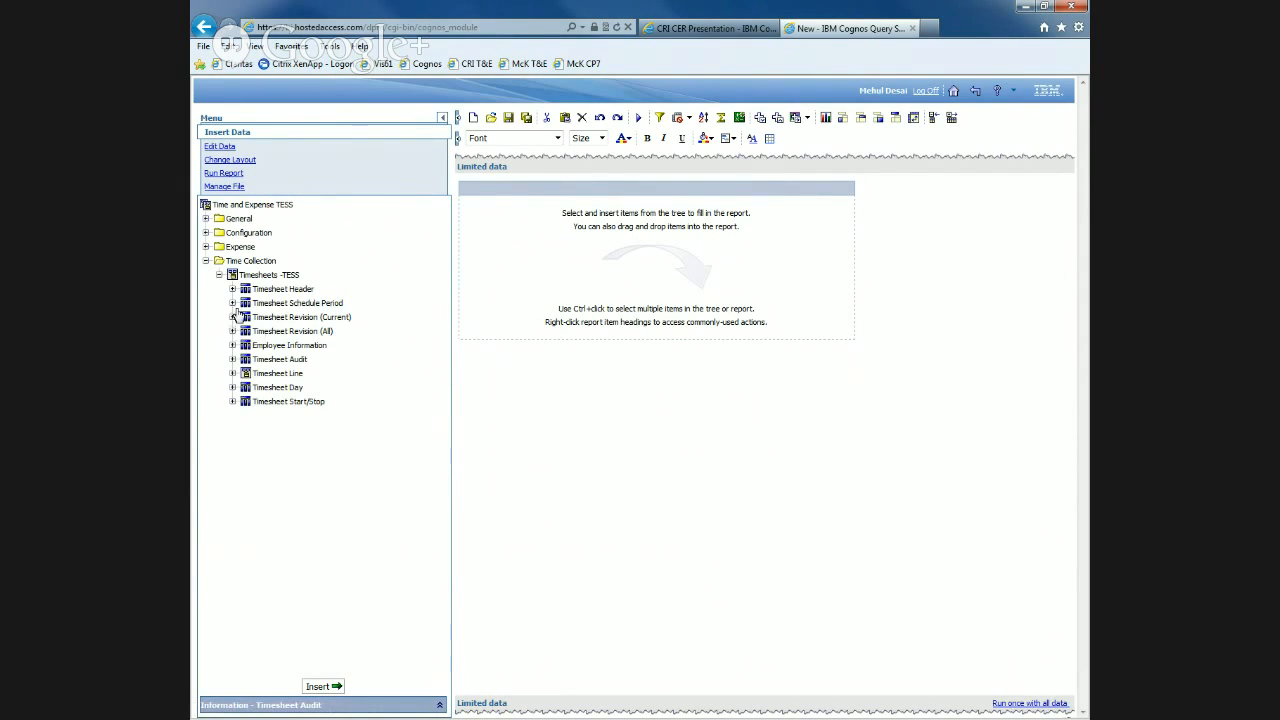
pyautogui.click(232, 303)
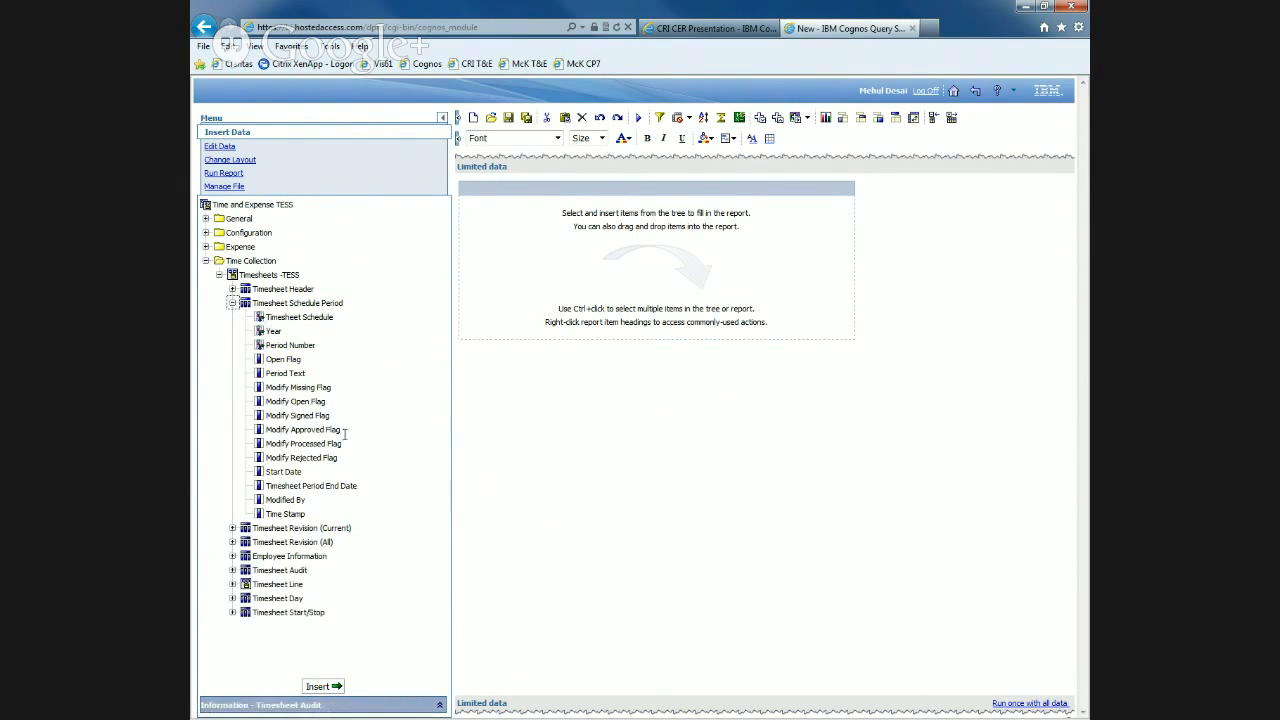
pyautogui.moveTo(310, 486); pyautogui.dragTo(509, 300)
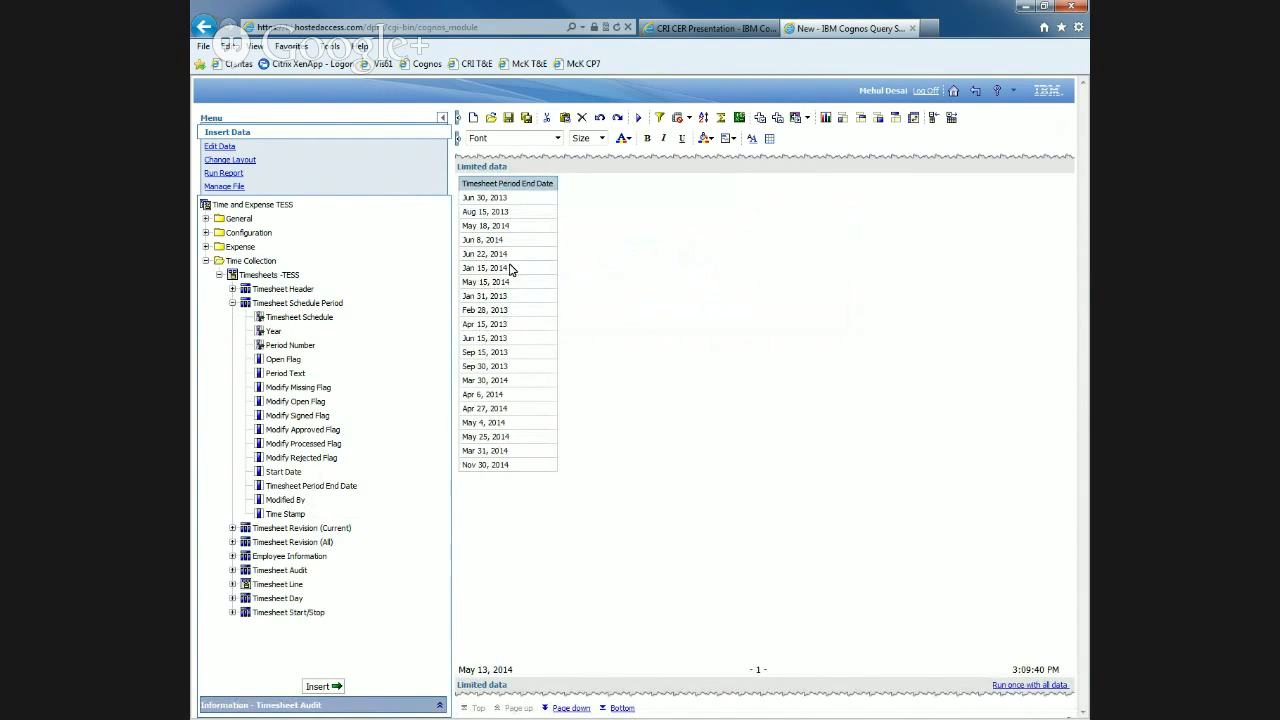
# Filter Timesheet Period End Date to show only dates from Mar 31, 2014 to Mar 31, 2014.
pyautogui.click(504, 197)
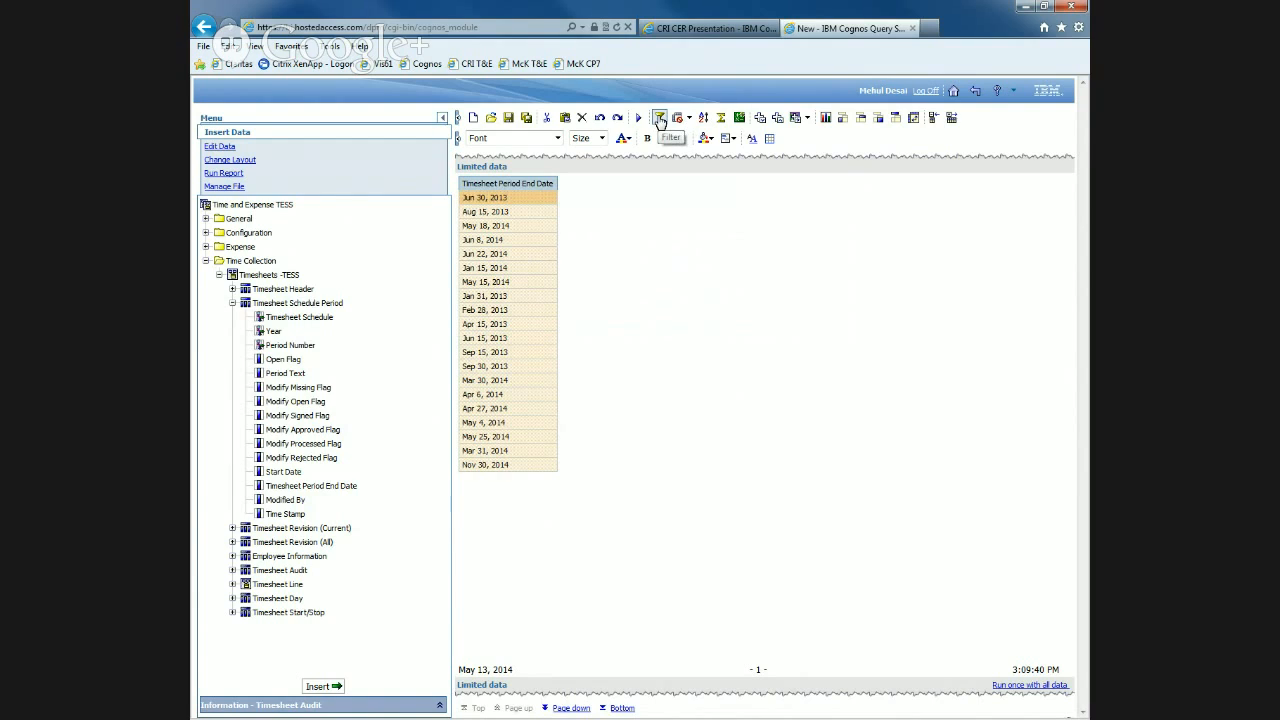
pyautogui.click(660, 119)
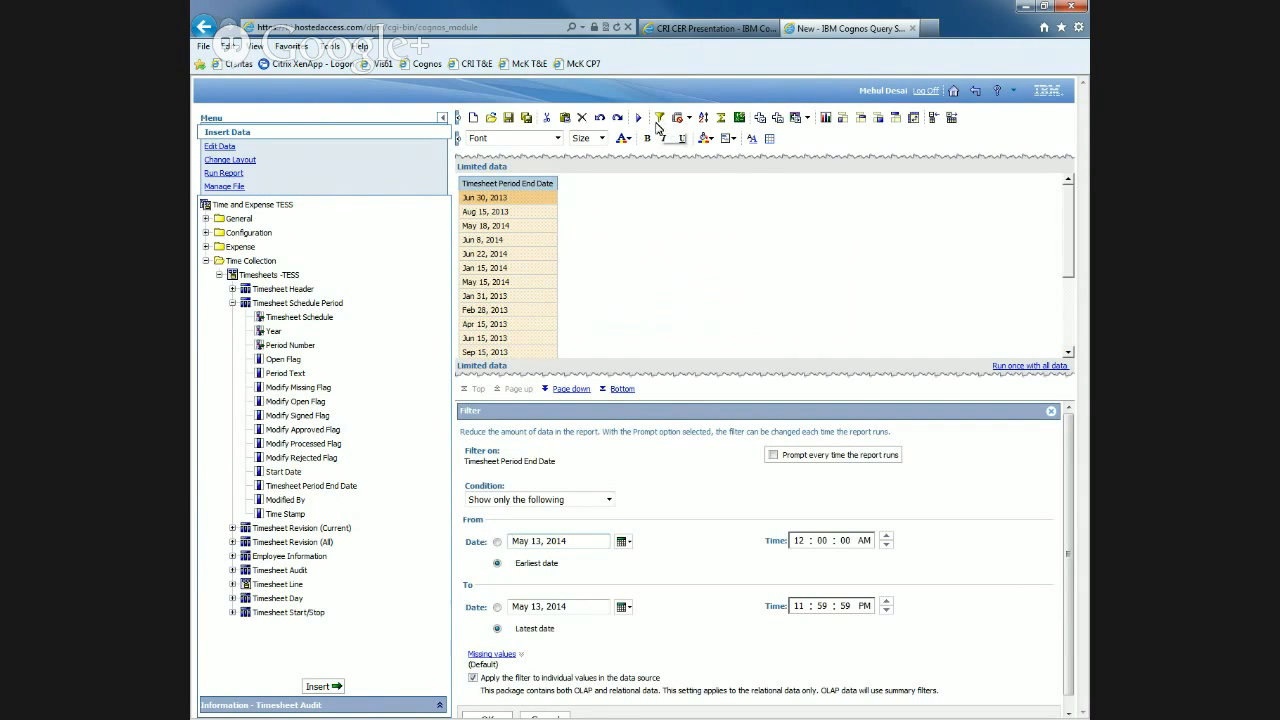
pyautogui.click(619, 541)
pyautogui.click(636, 582)
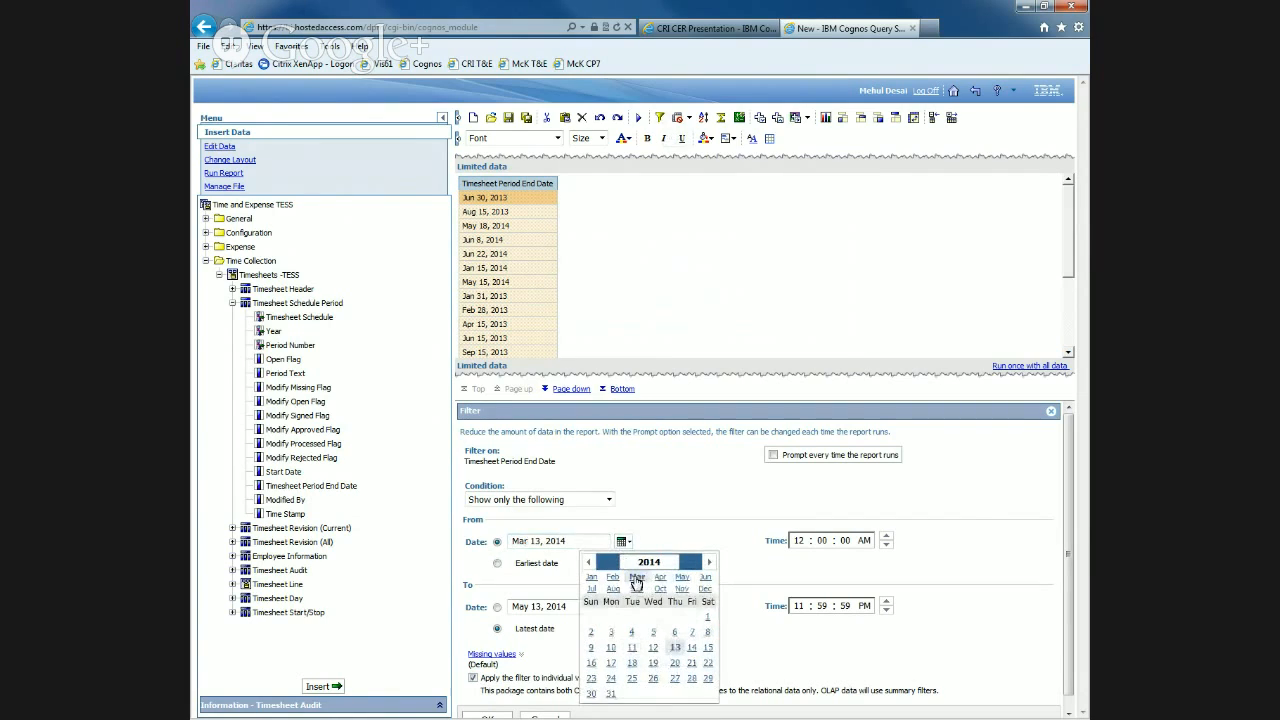
pyautogui.click(614, 694)
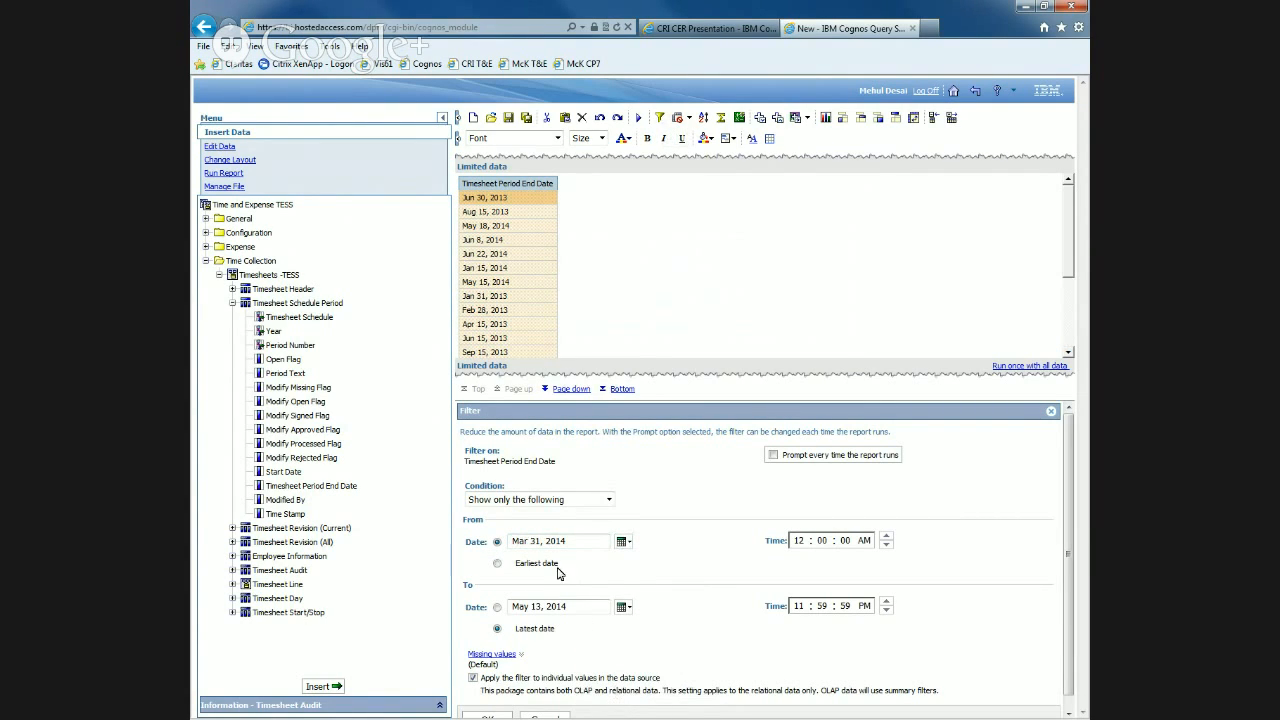
pyautogui.click(497, 607)
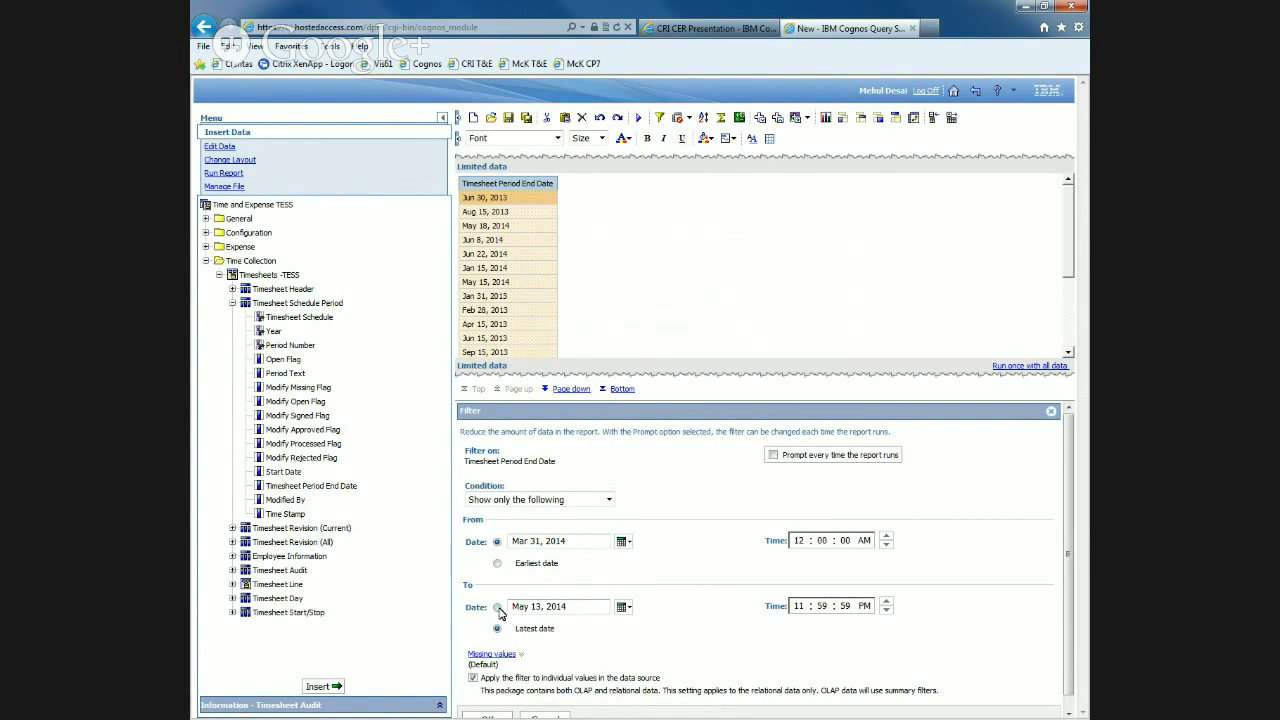
pyautogui.click(620, 606)
pyautogui.click(688, 506)
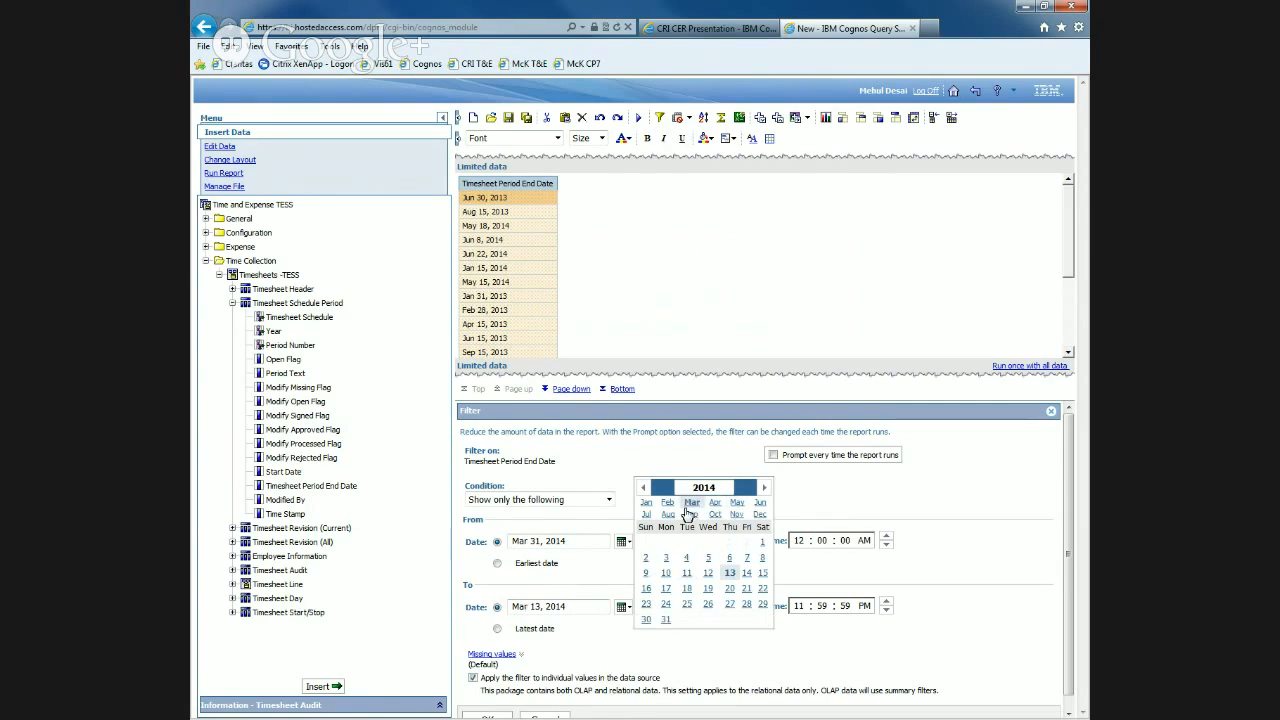
pyautogui.click(666, 620)
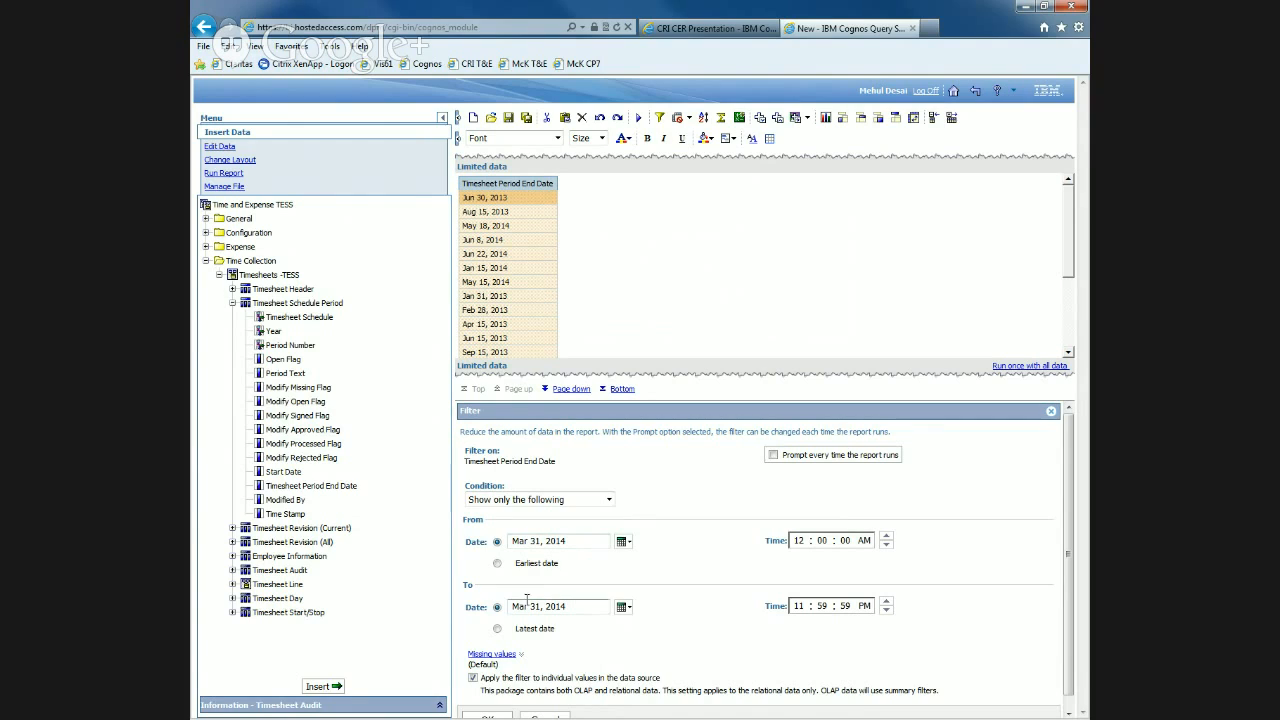
pyautogui.scroll(-1, 688, 648)
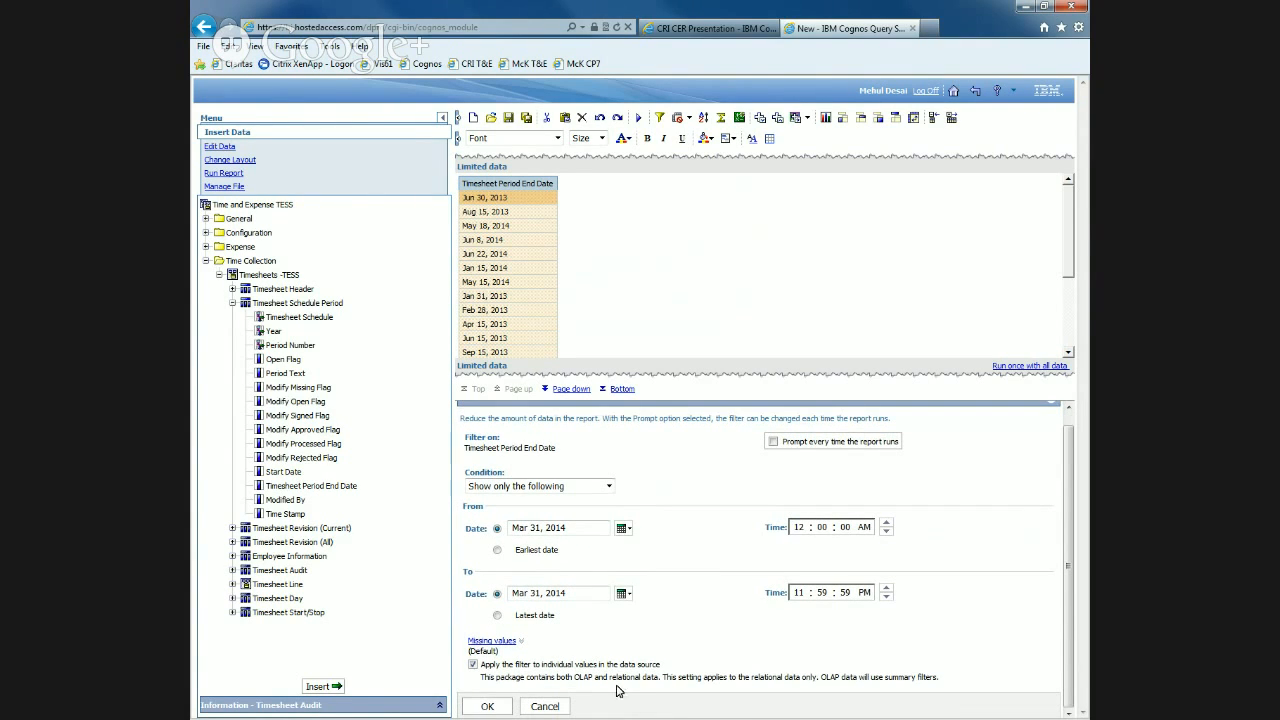
pyautogui.click(488, 707)
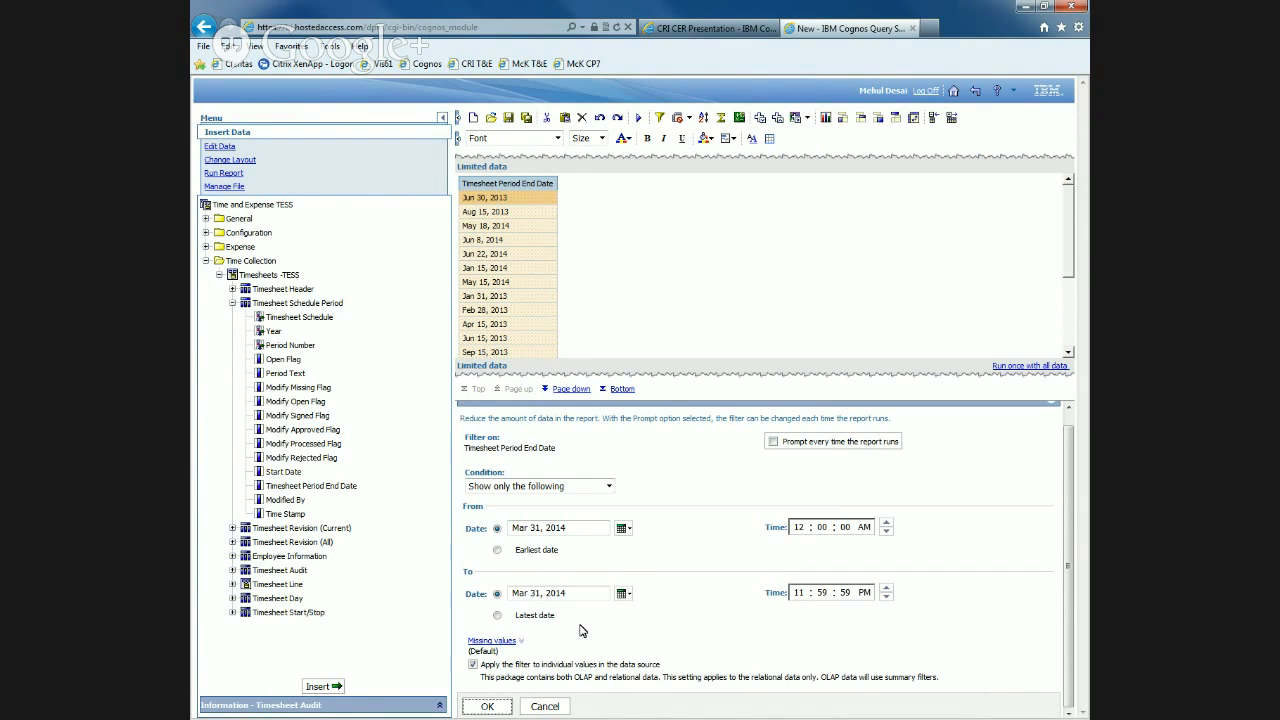
pyautogui.click(491, 707)
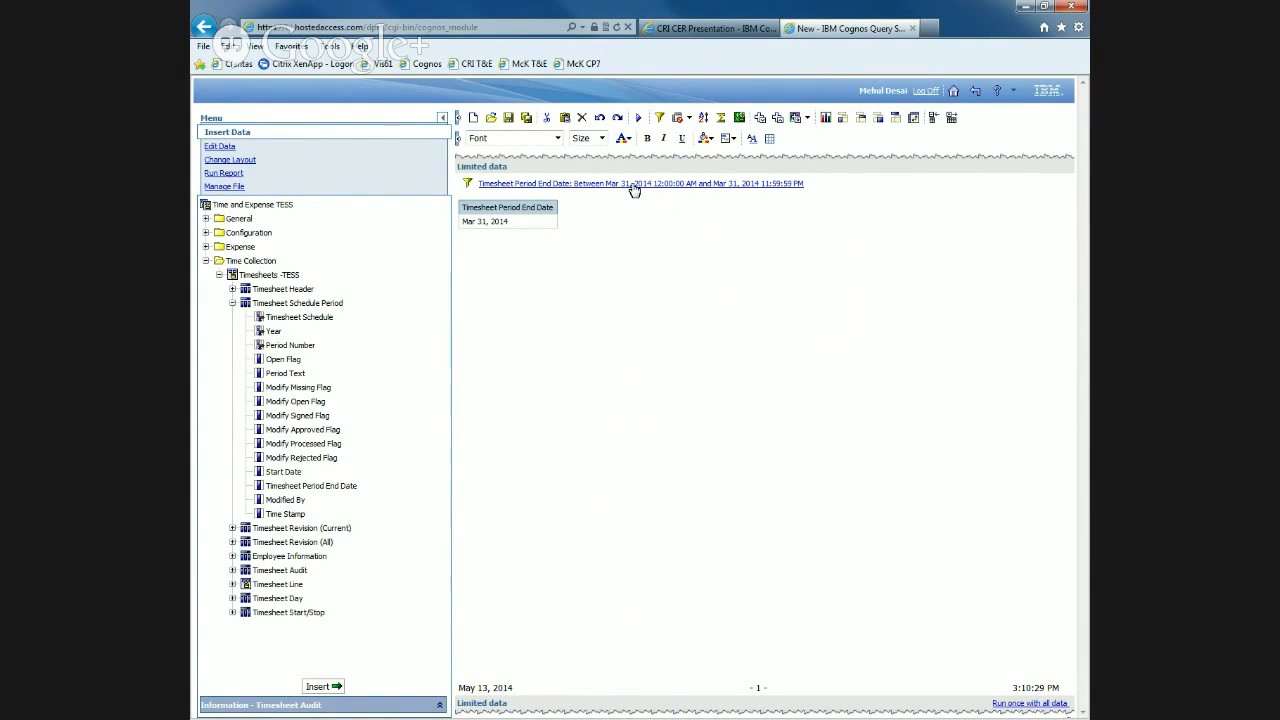
# Delete the Timesheet Period End Date column while keeping its date filter in the report.
pyautogui.click(517, 226)
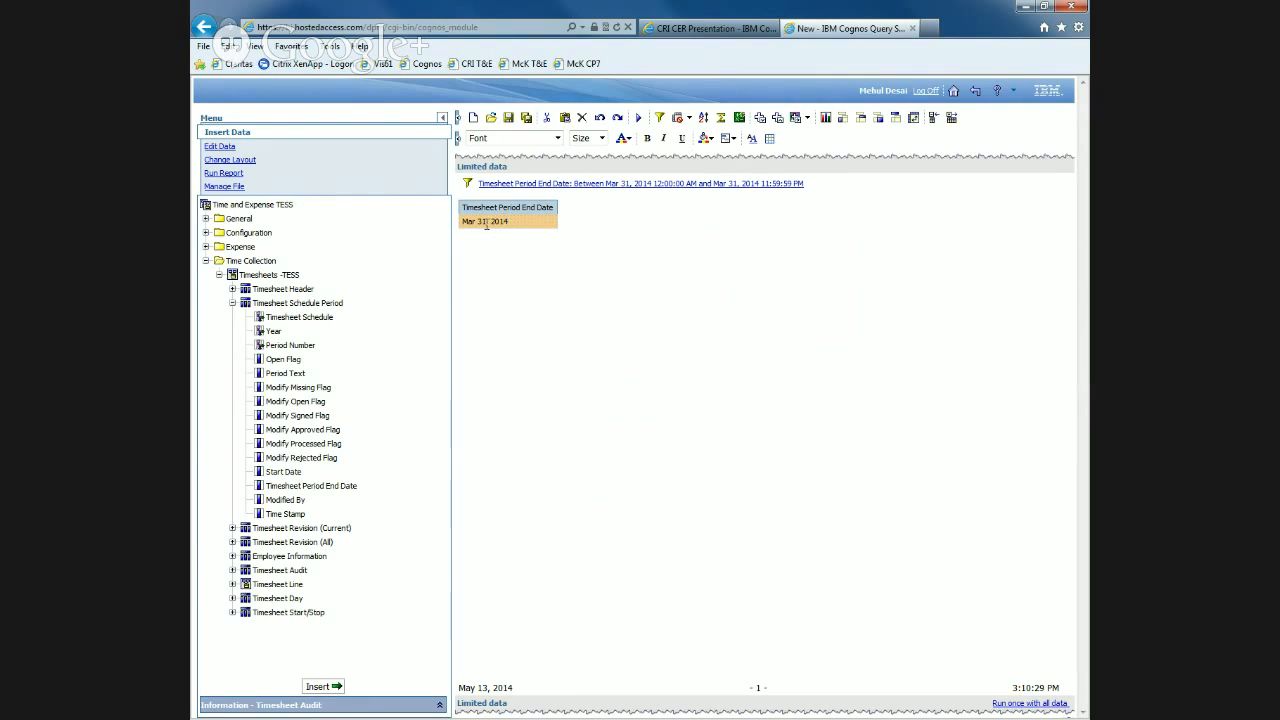
pyautogui.click(539, 207)
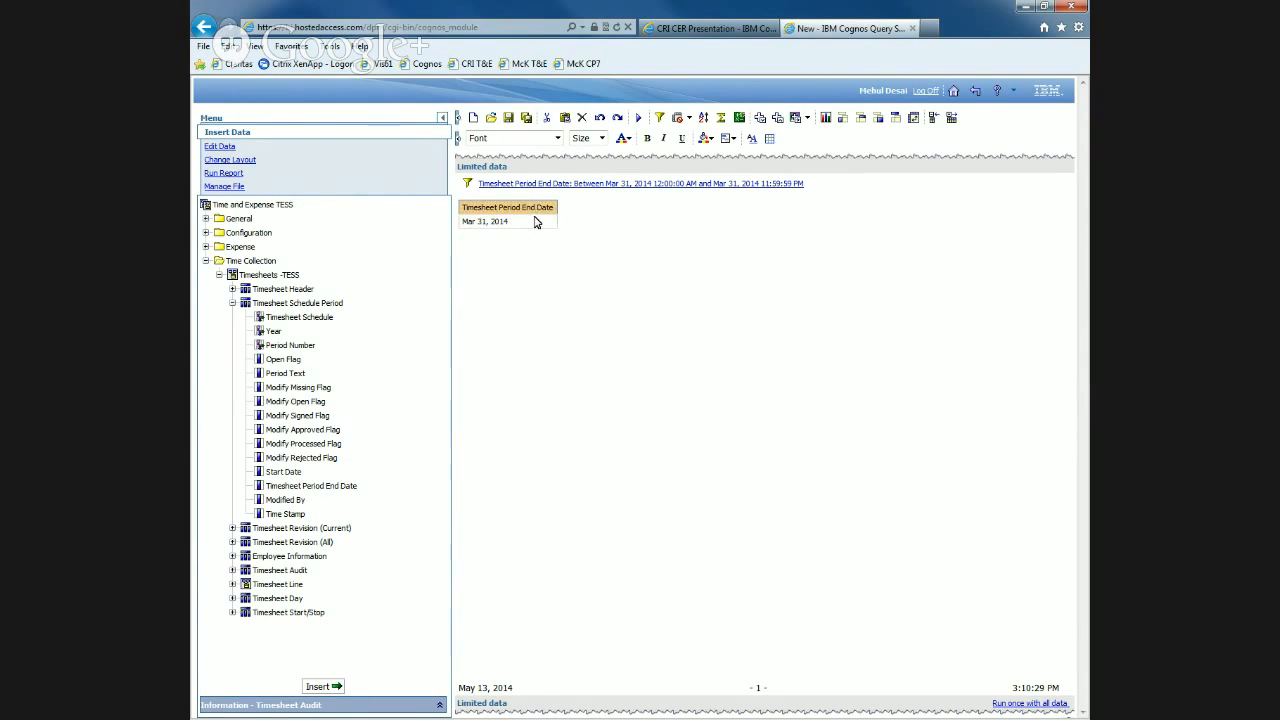
pyautogui.click(539, 221)
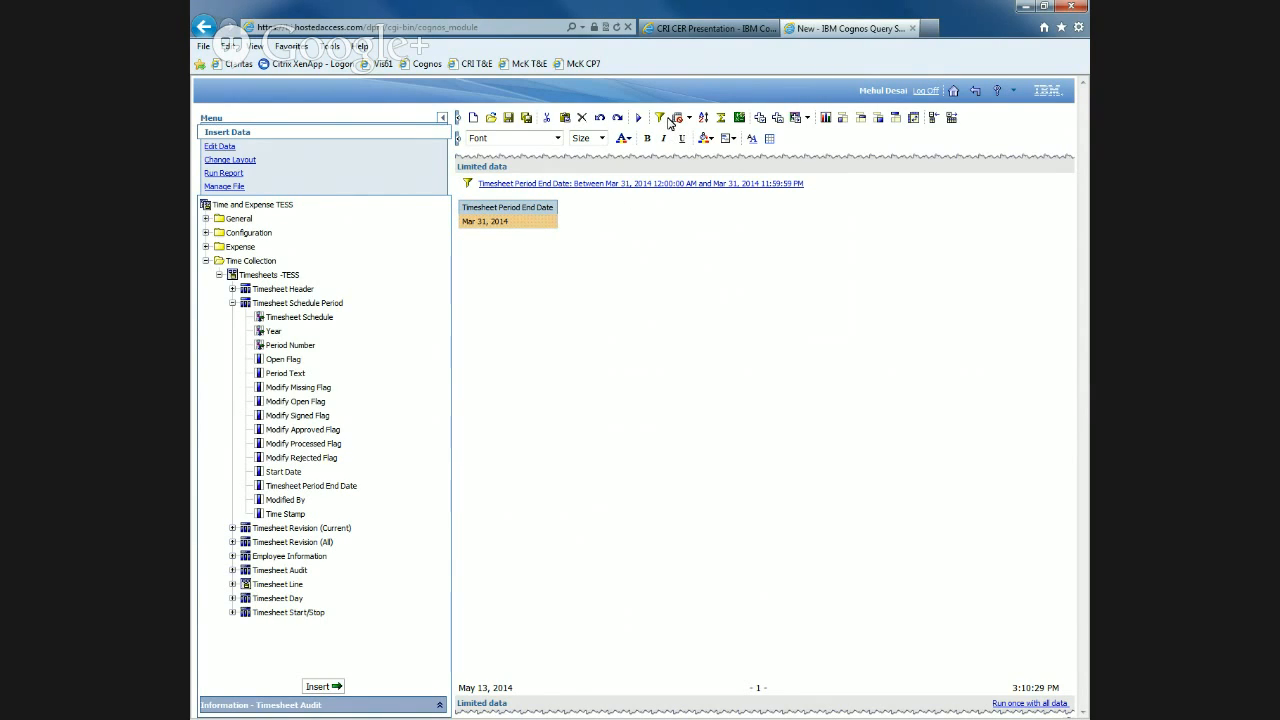
pyautogui.rightClick(533, 226)
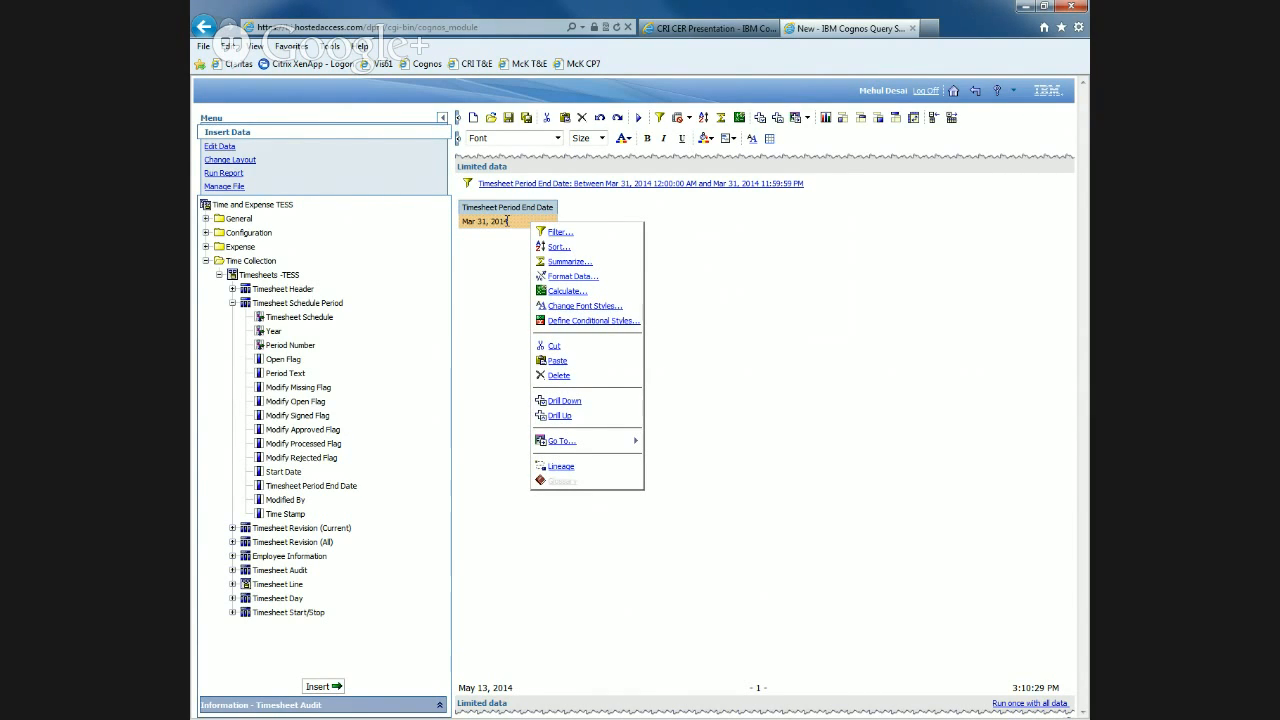
pyautogui.rightClick(491, 207)
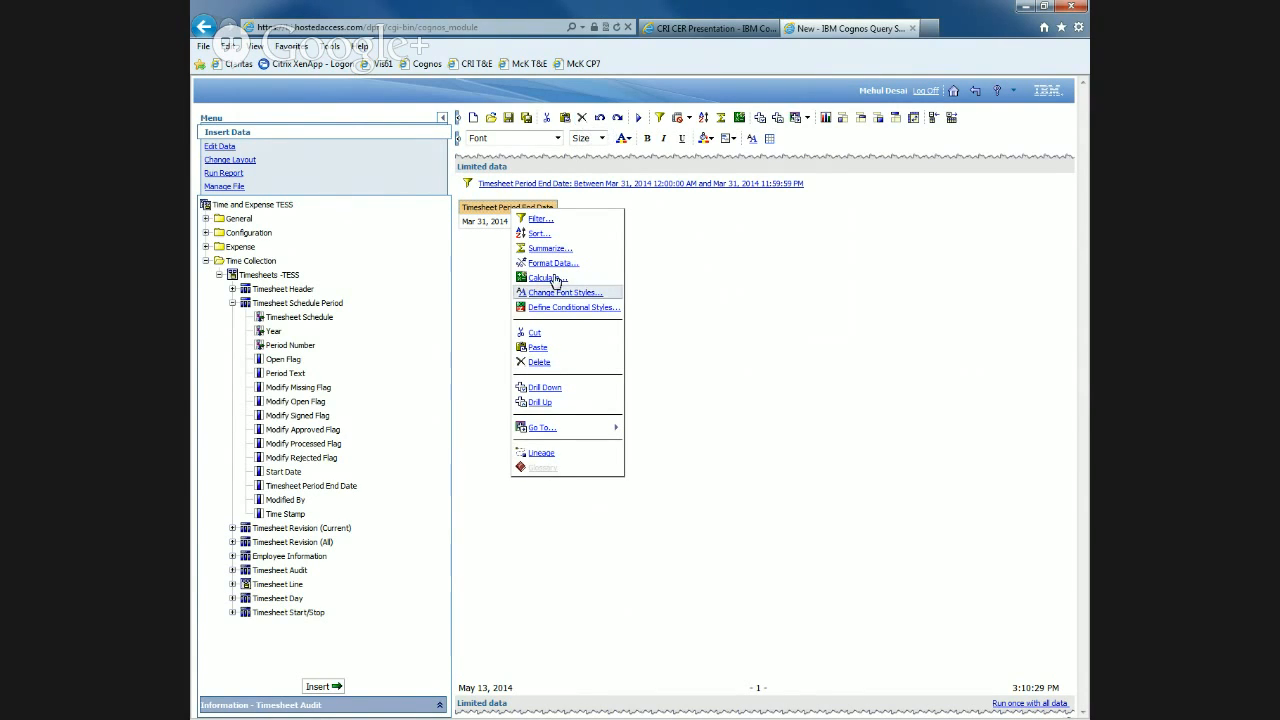
pyautogui.click(538, 362)
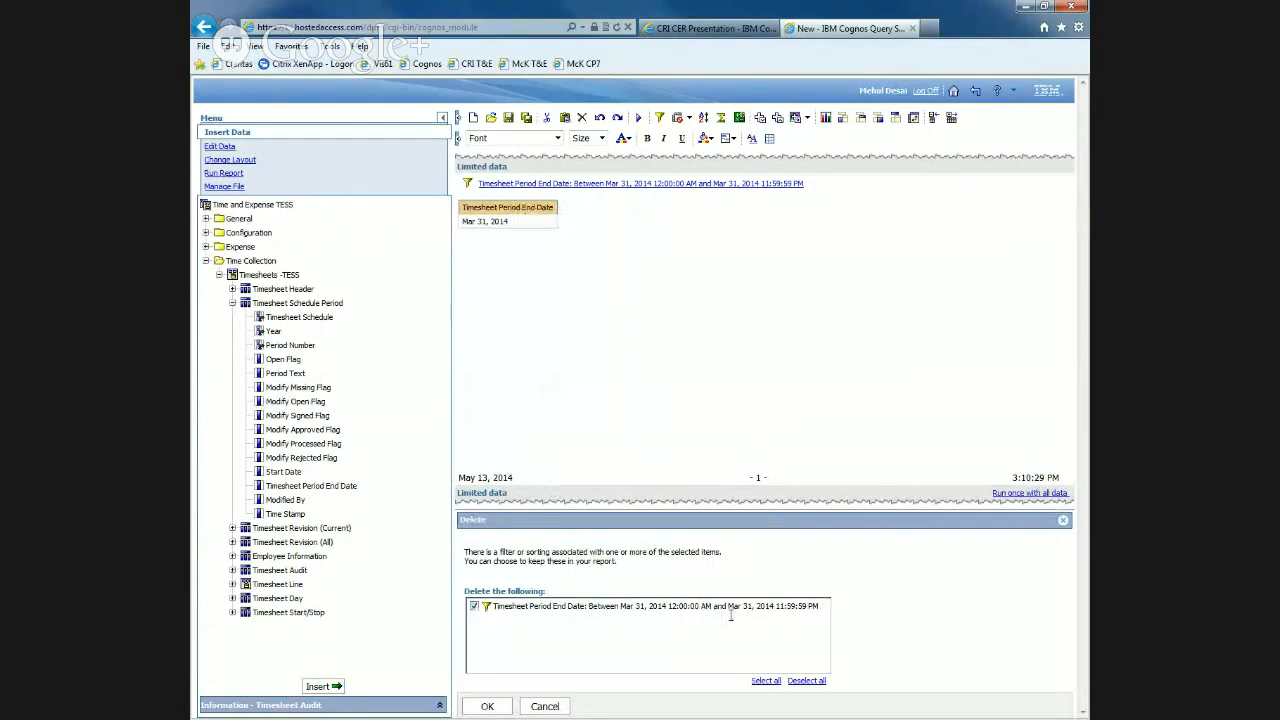
pyautogui.click(475, 607)
pyautogui.click(487, 707)
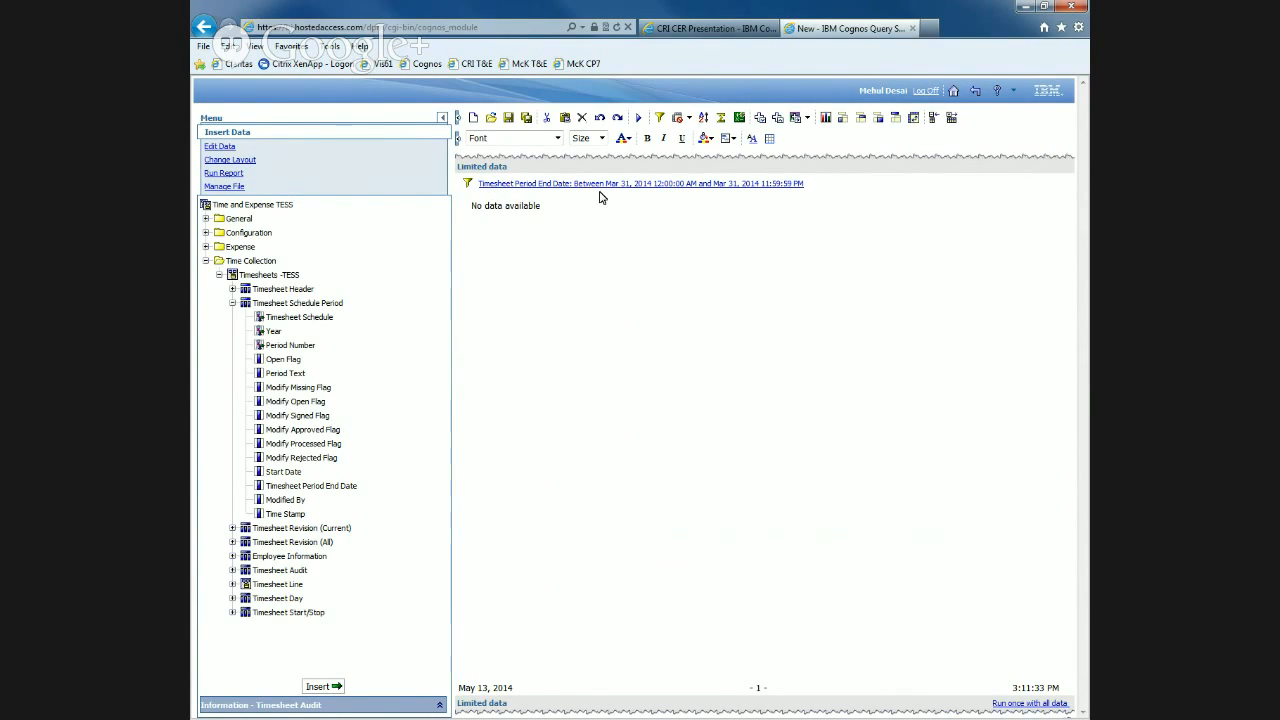
# Save the report in My Folders as CRI CER Presentation 2.
pyautogui.click(508, 118)
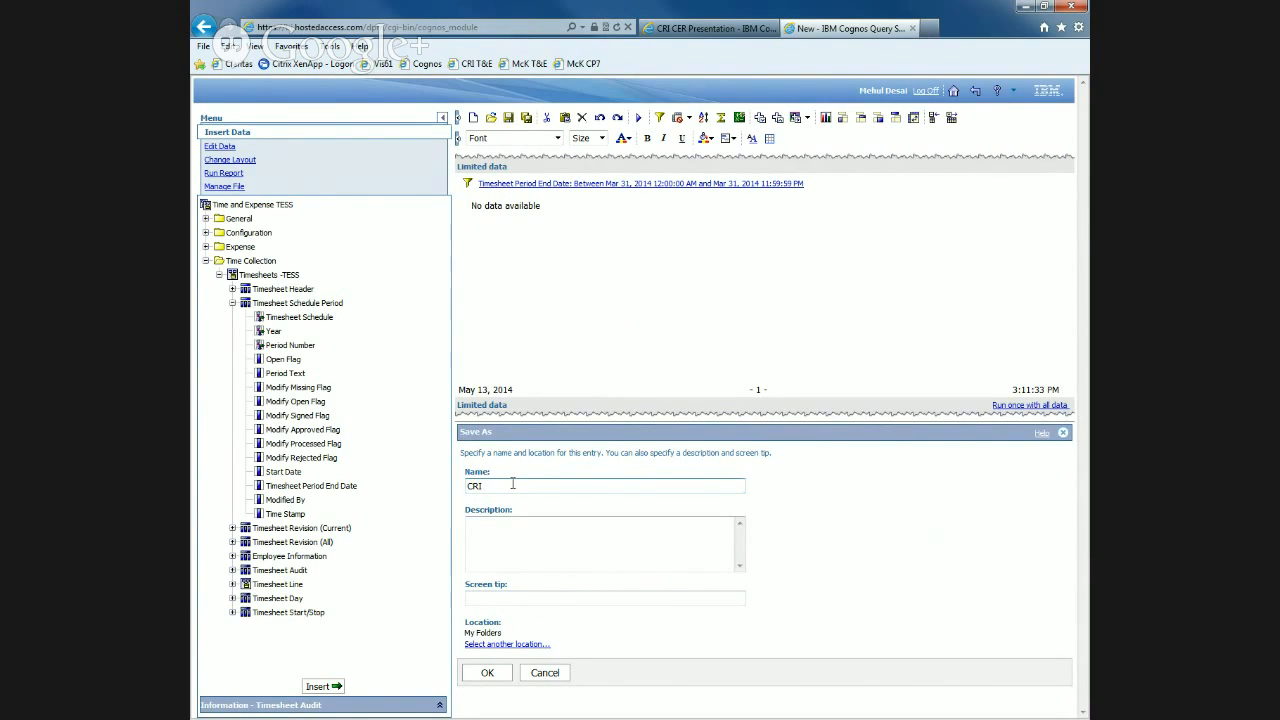
pyautogui.write('CER Presentation 2')
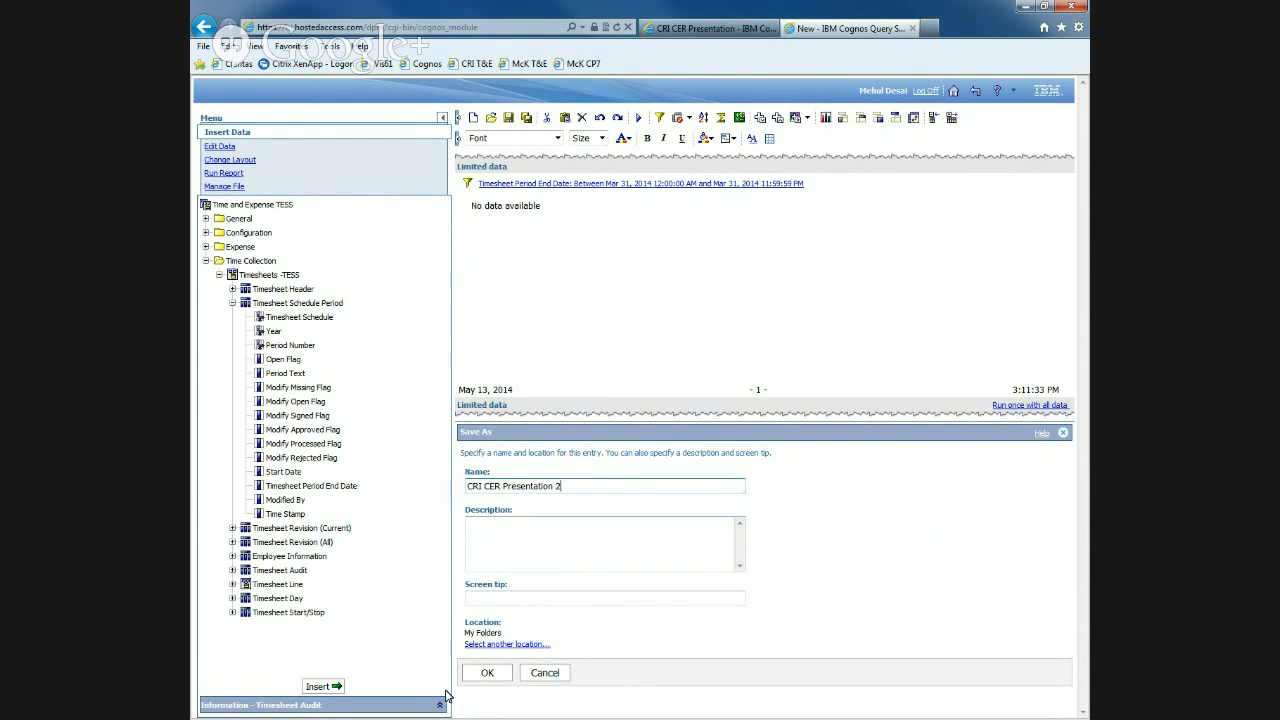
pyautogui.click(489, 676)
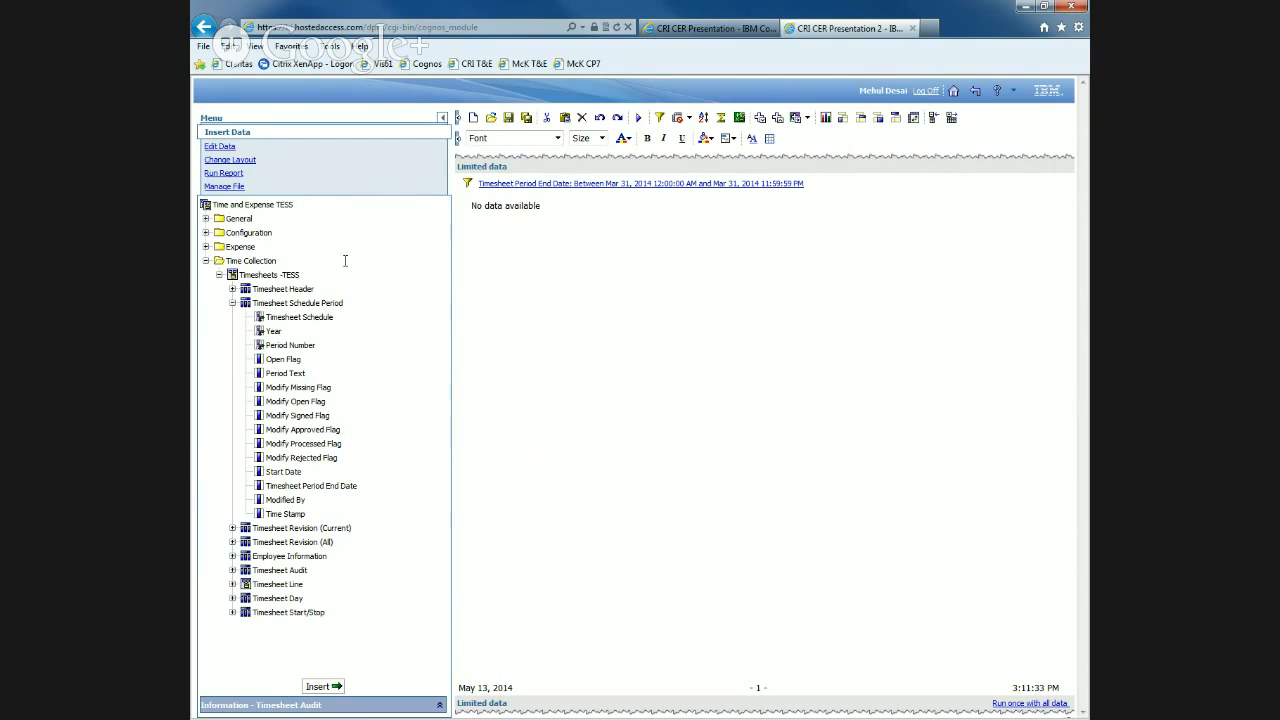
# Insert Project ID and Employee Id from the Timesheet Line query subject into the report as columns.
pyautogui.click(233, 303)
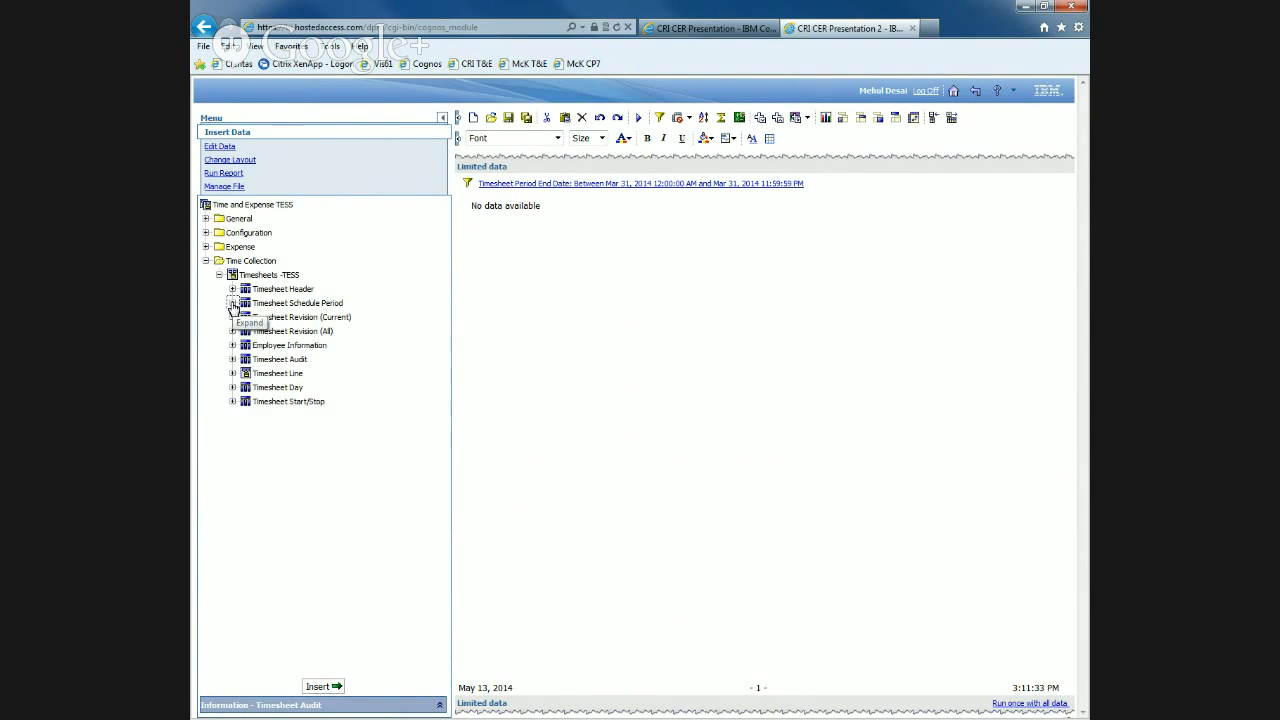
pyautogui.click(233, 373)
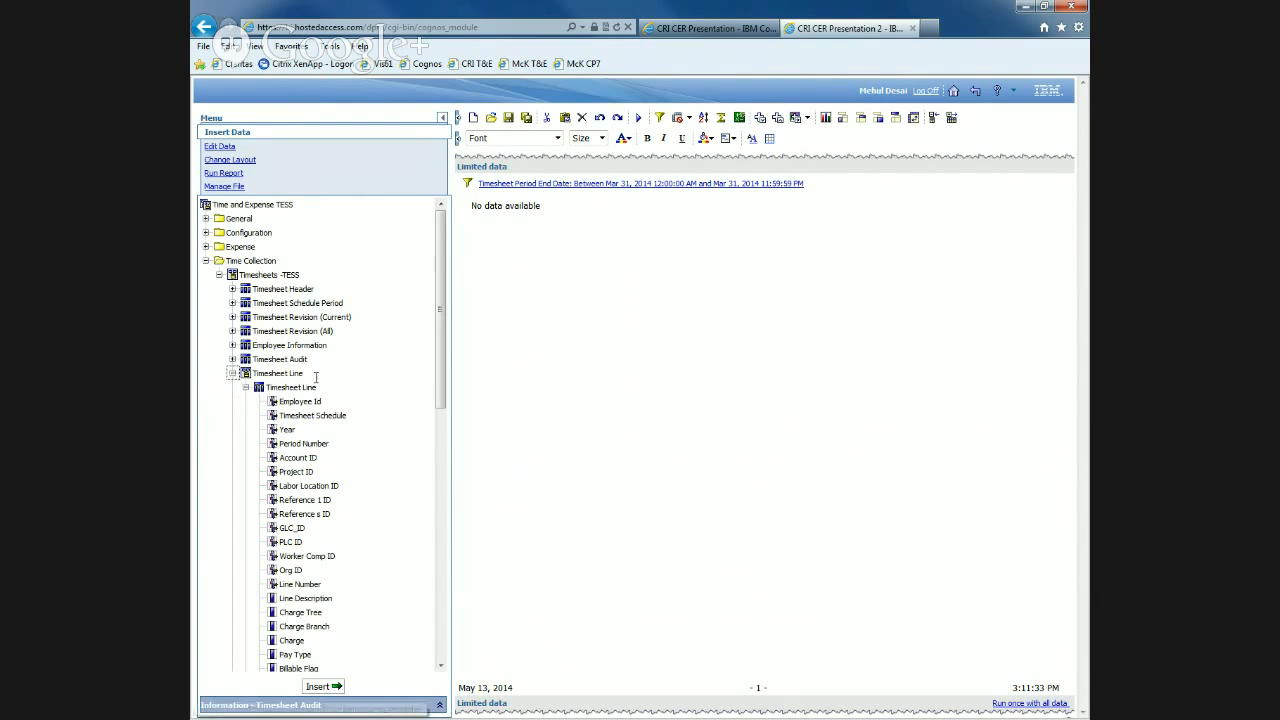
pyautogui.scroll(-2, 396, 367)
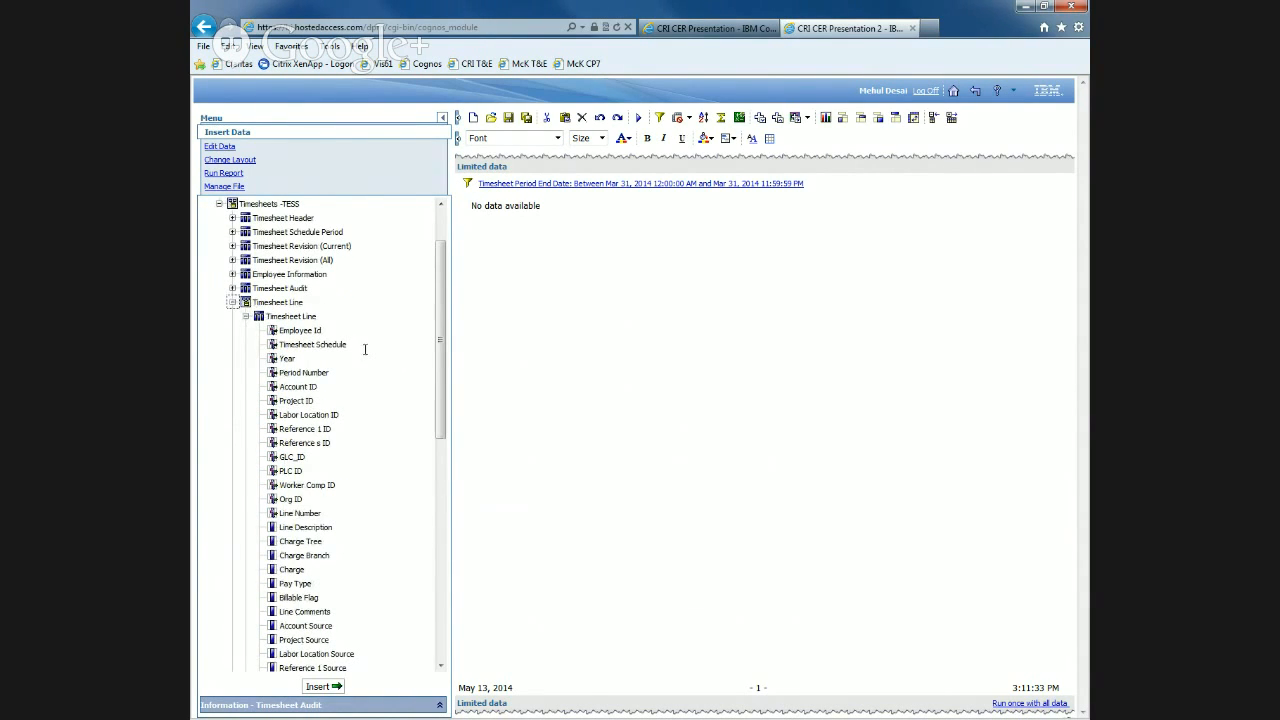
pyautogui.click(245, 316)
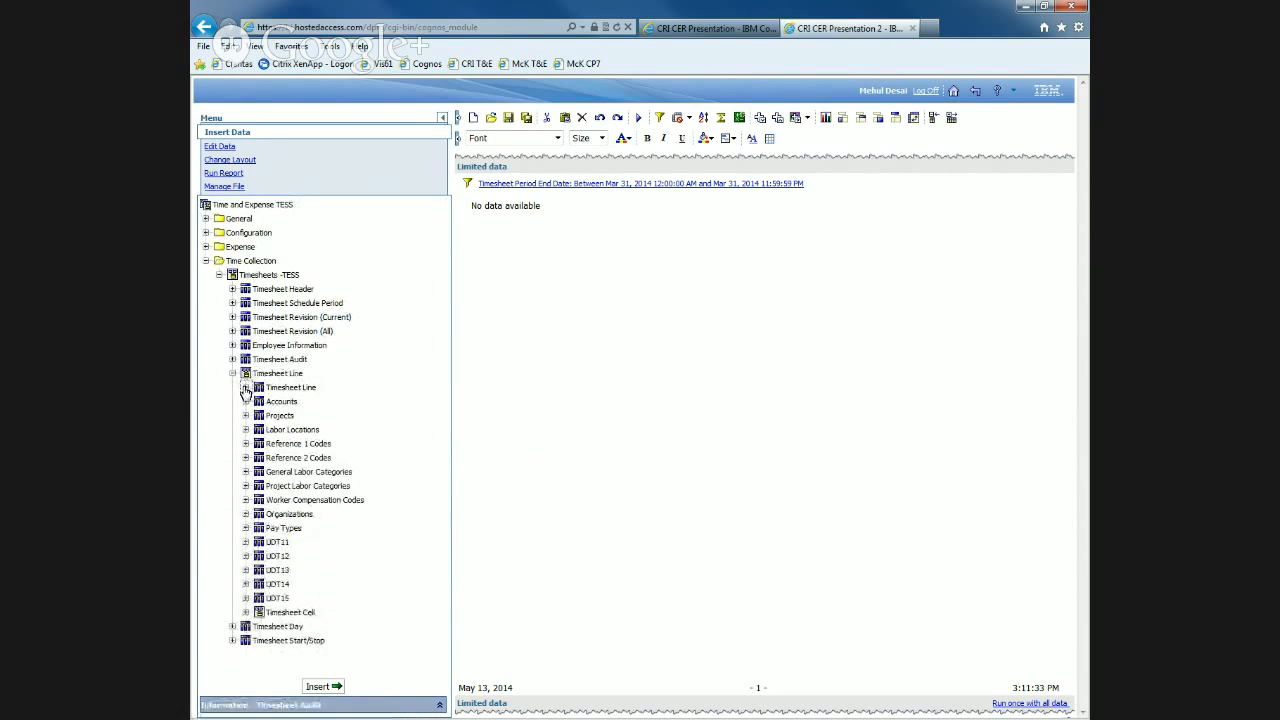
pyautogui.click(245, 387)
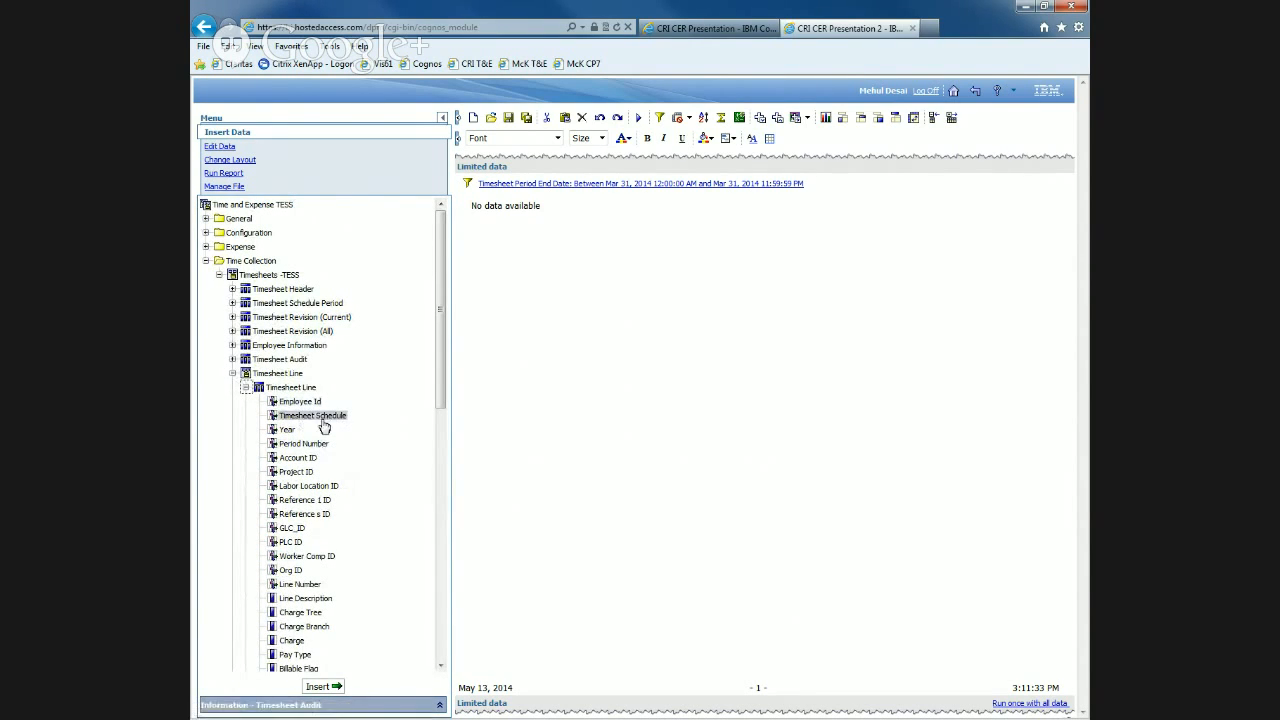
pyautogui.moveTo(295, 475); pyautogui.dragTo(608, 424)
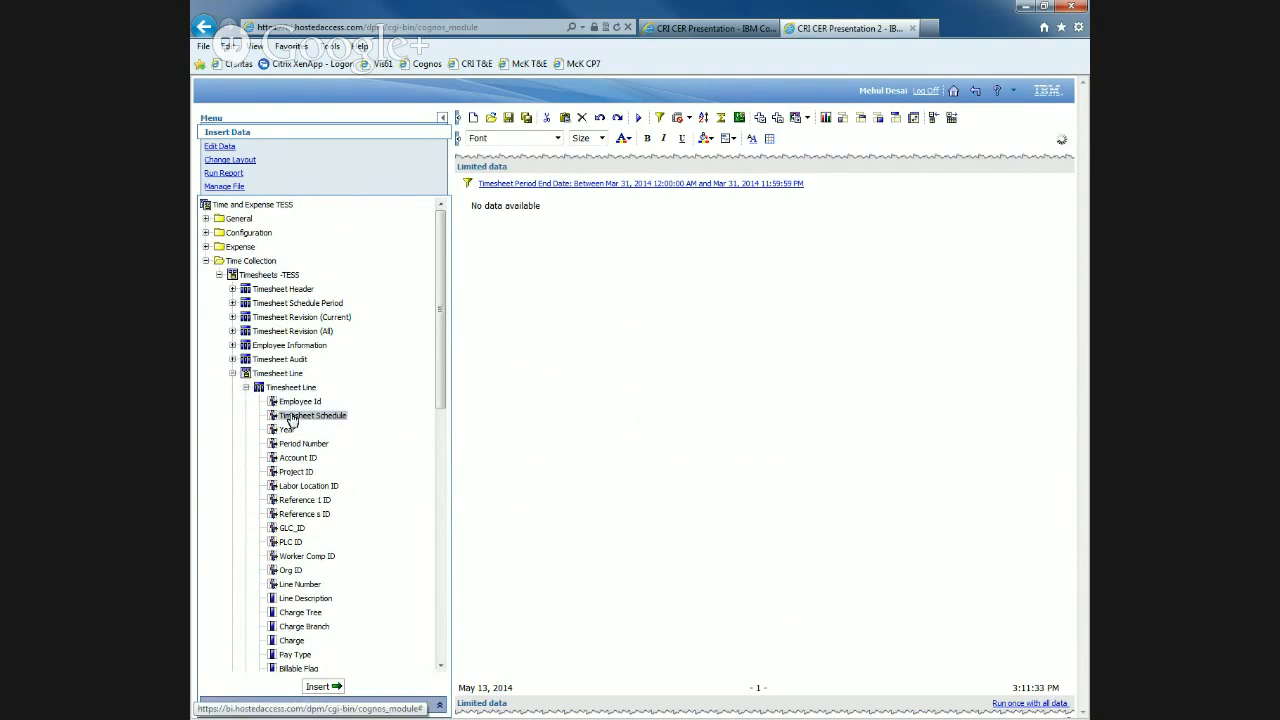
pyautogui.moveTo(296, 408); pyautogui.dragTo(628, 411)
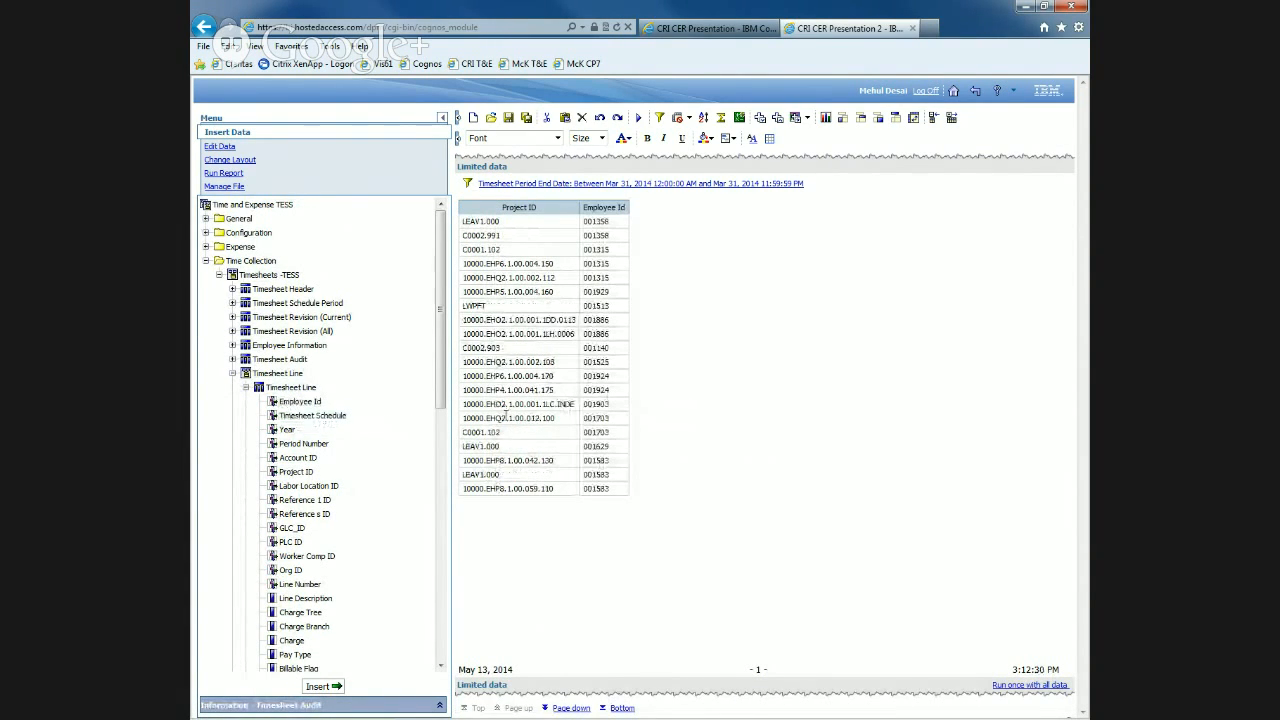
# Add Entered Hours from Timesheet Cell under Timesheet Line as the report's last column.
pyautogui.scroll(-2, 268, 410)
pyautogui.scroll(-10, 268, 410)
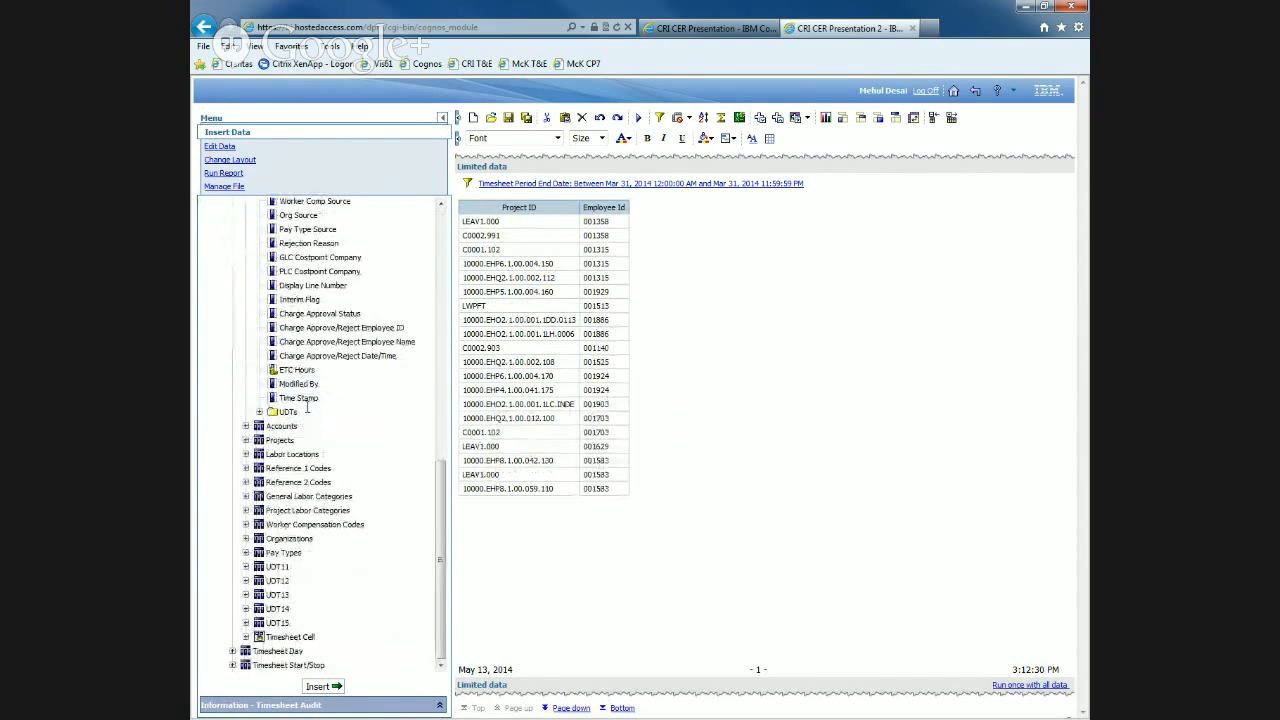
pyautogui.scroll(10, 309, 405)
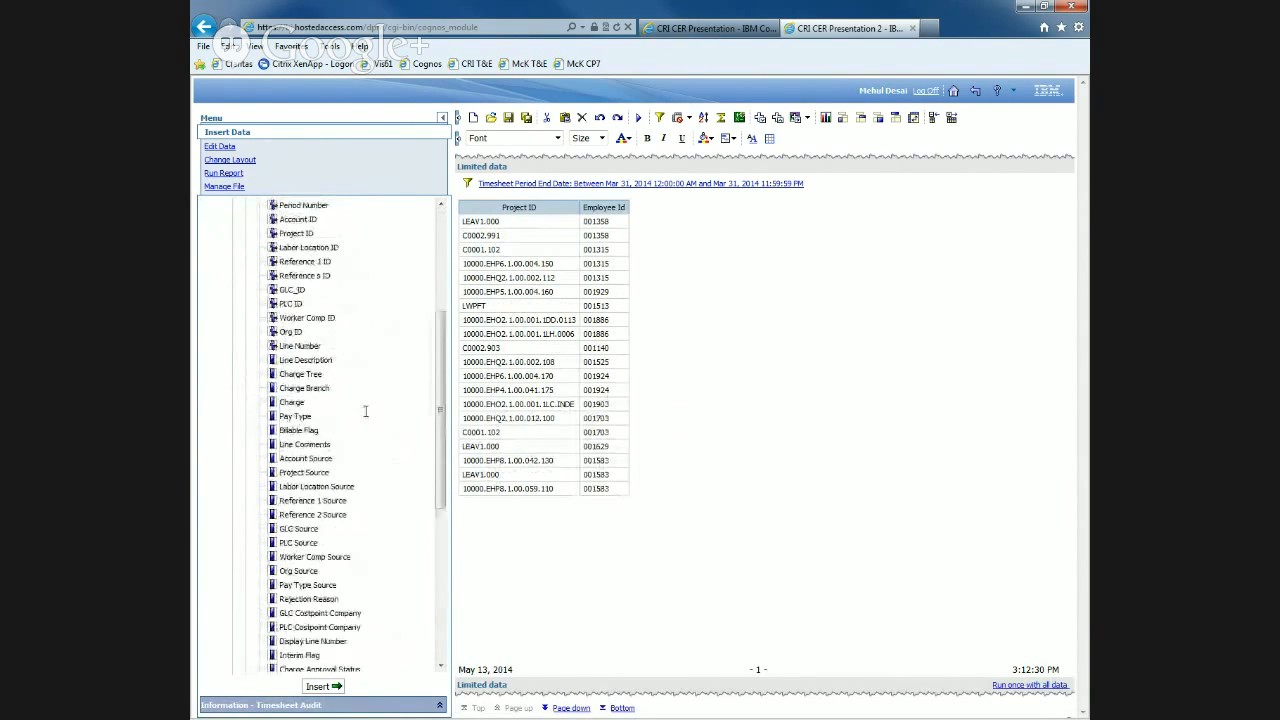
pyautogui.click(245, 291)
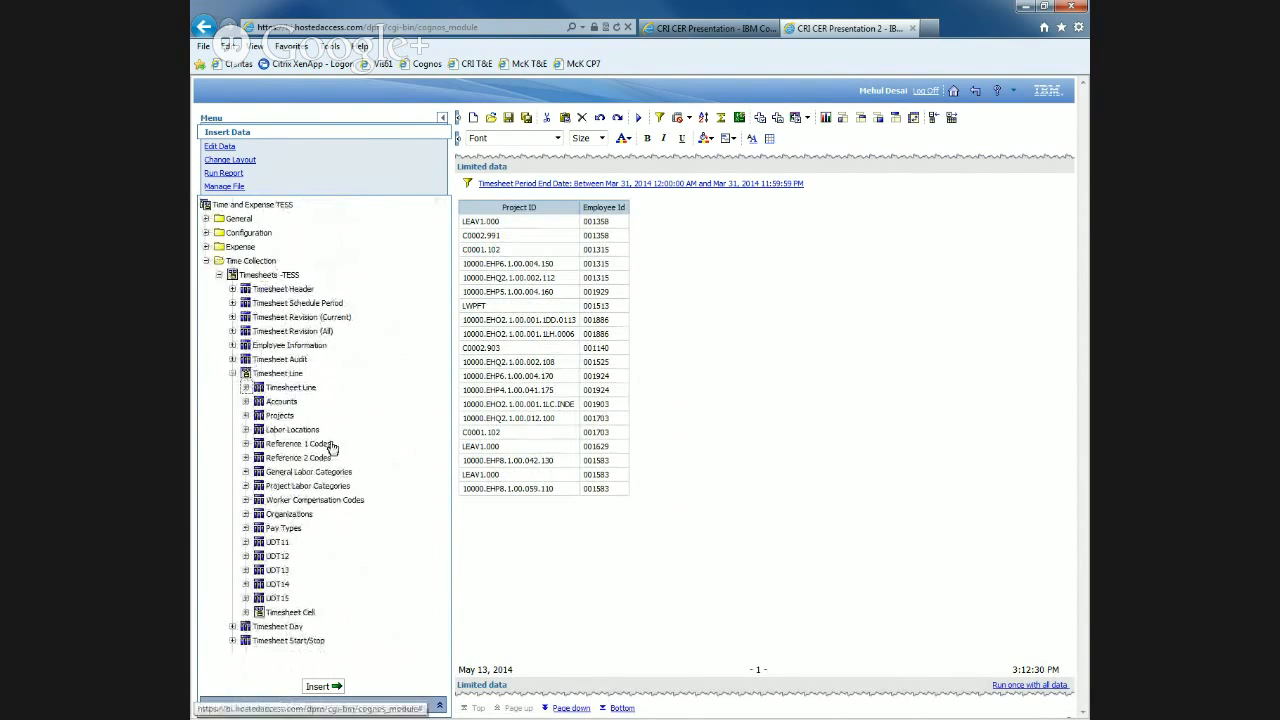
pyautogui.click(245, 612)
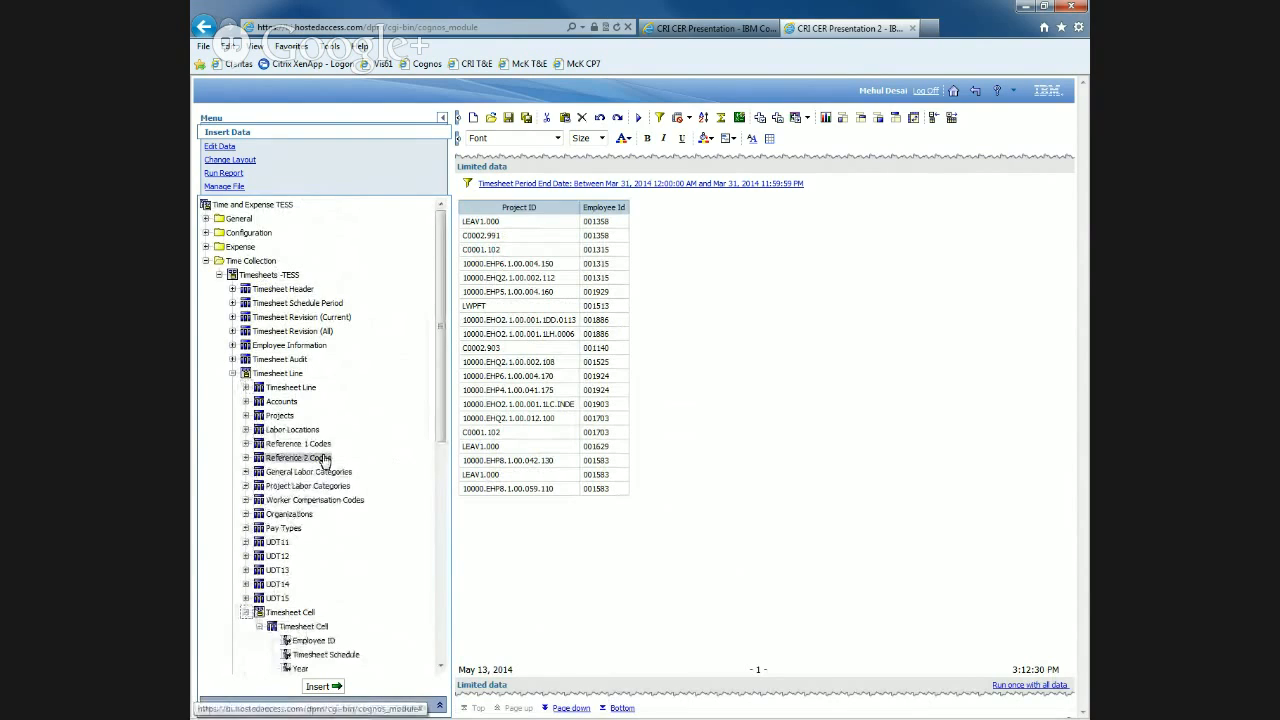
pyautogui.scroll(-1, 322, 464)
pyautogui.scroll(-1, 326, 330)
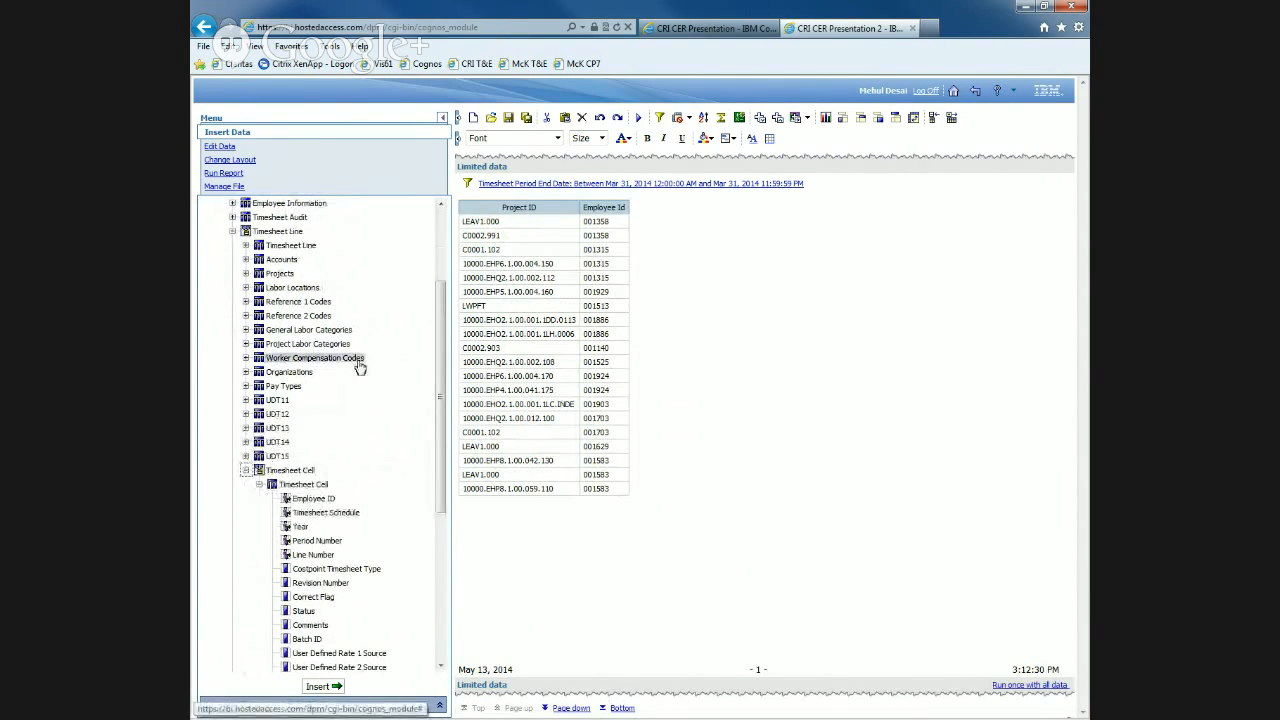
pyautogui.scroll(-2, 358, 370)
pyautogui.scroll(-1, 358, 375)
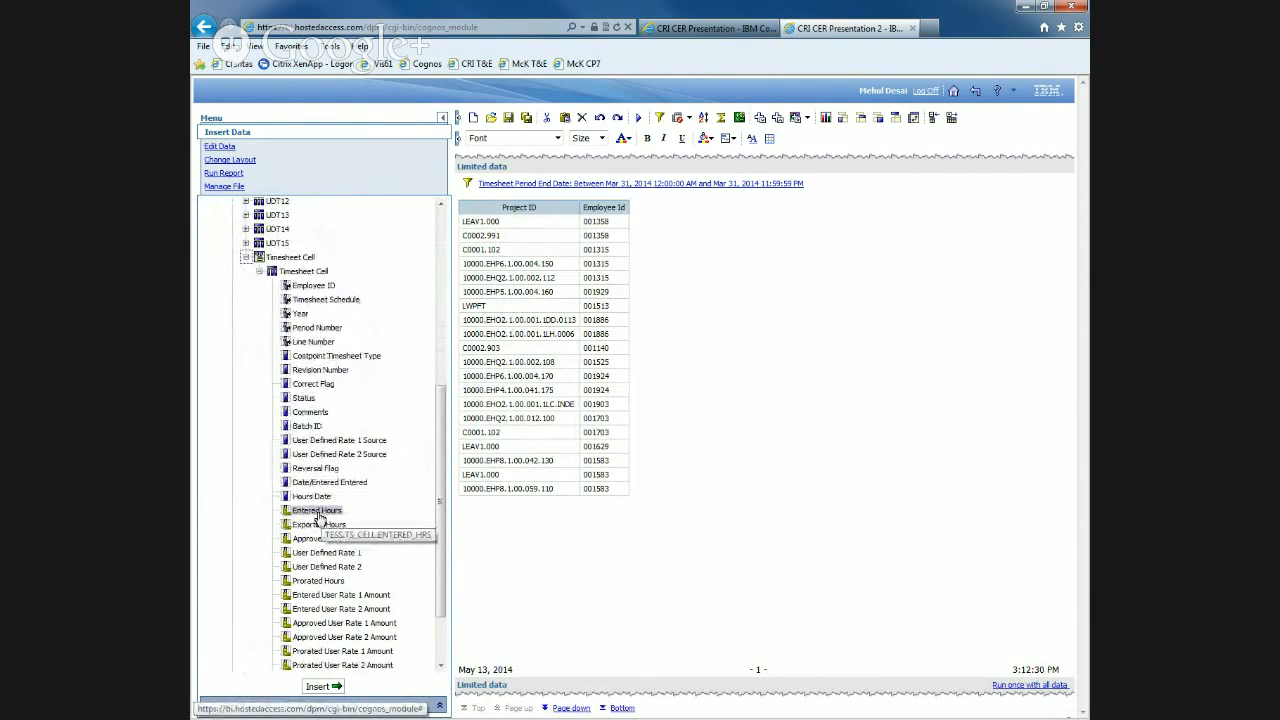
pyautogui.moveTo(317, 517); pyautogui.dragTo(697, 450)
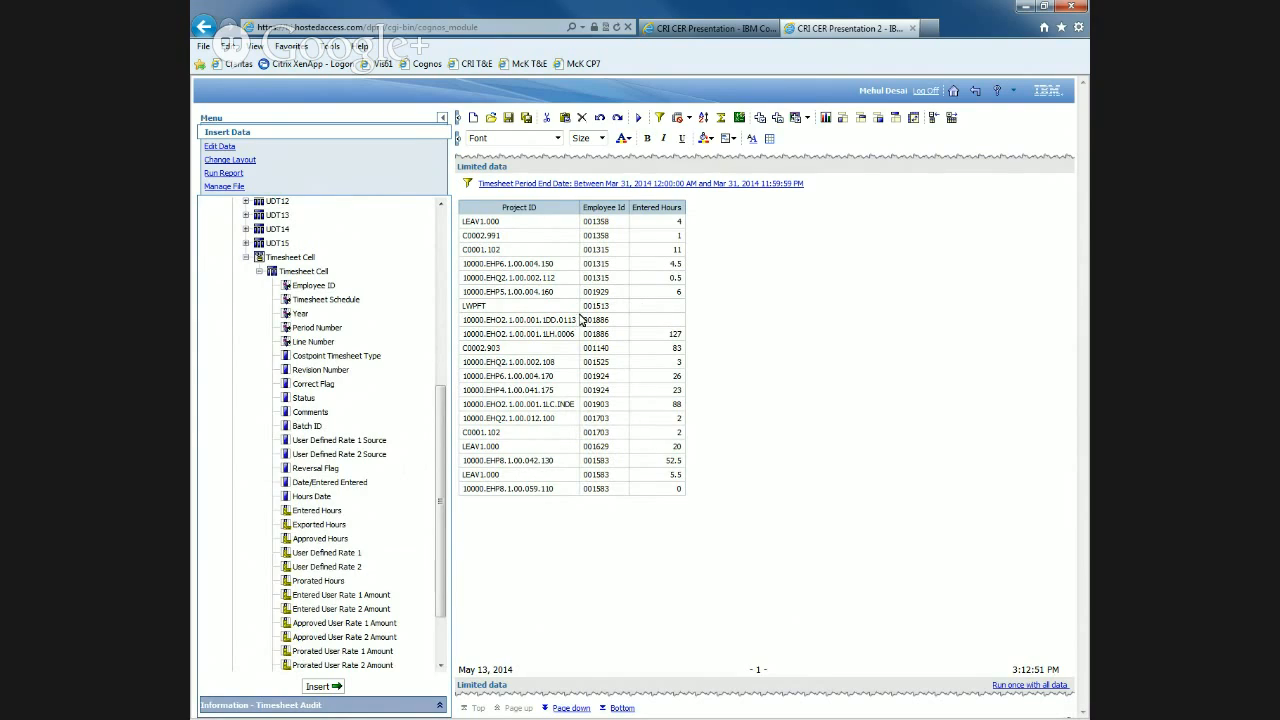
# Suppress rows with zero, divide by zero, missing and overflow values, and group the report by Project ID.
pyautogui.click(653, 313)
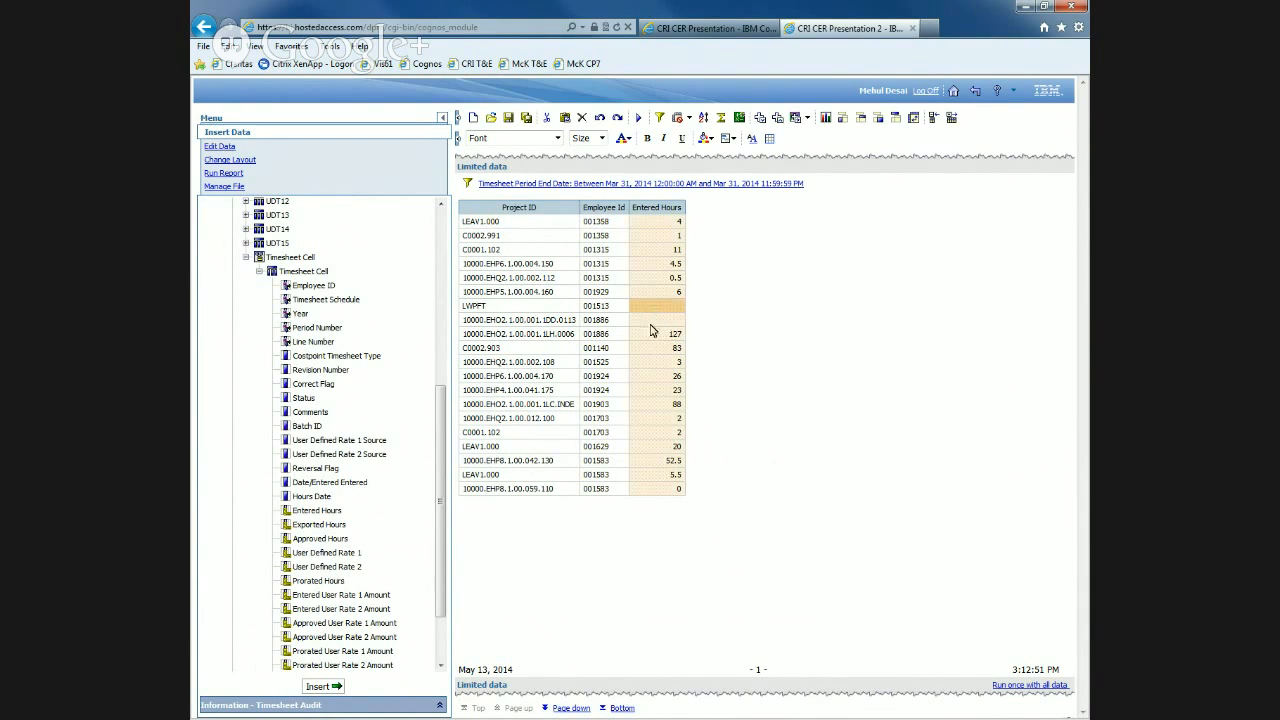
pyautogui.click(665, 420)
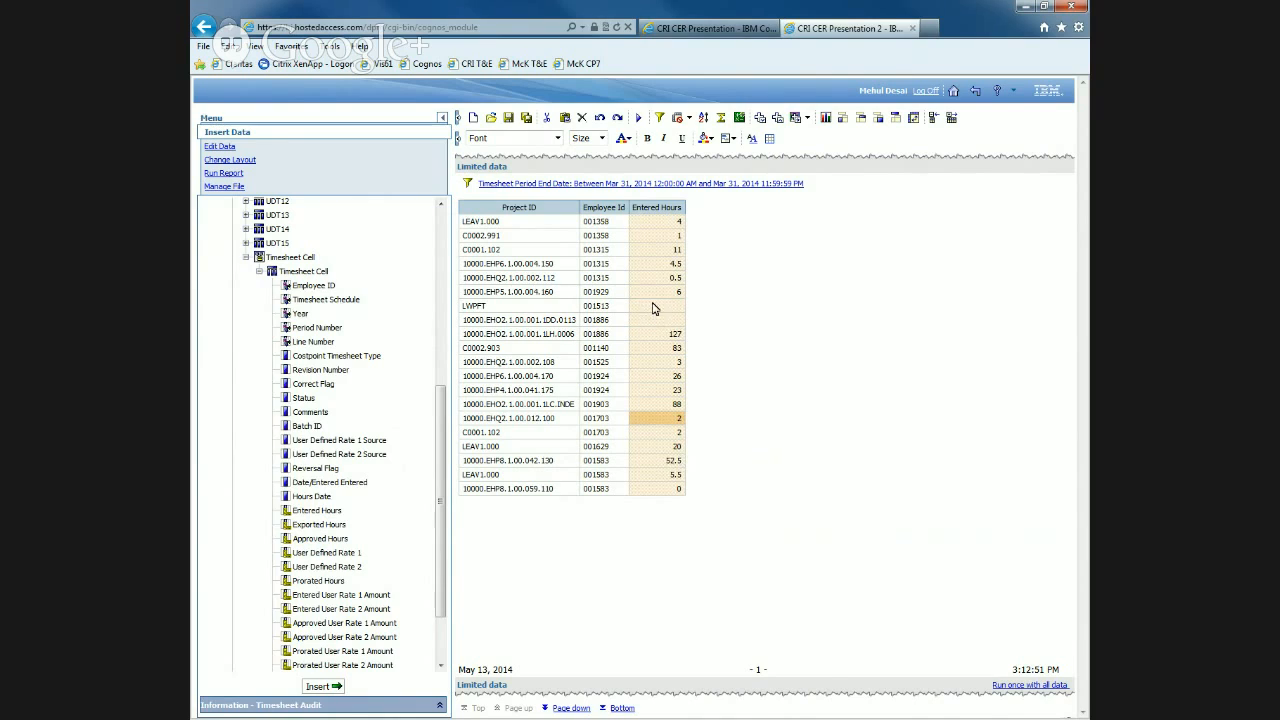
pyautogui.click(678, 120)
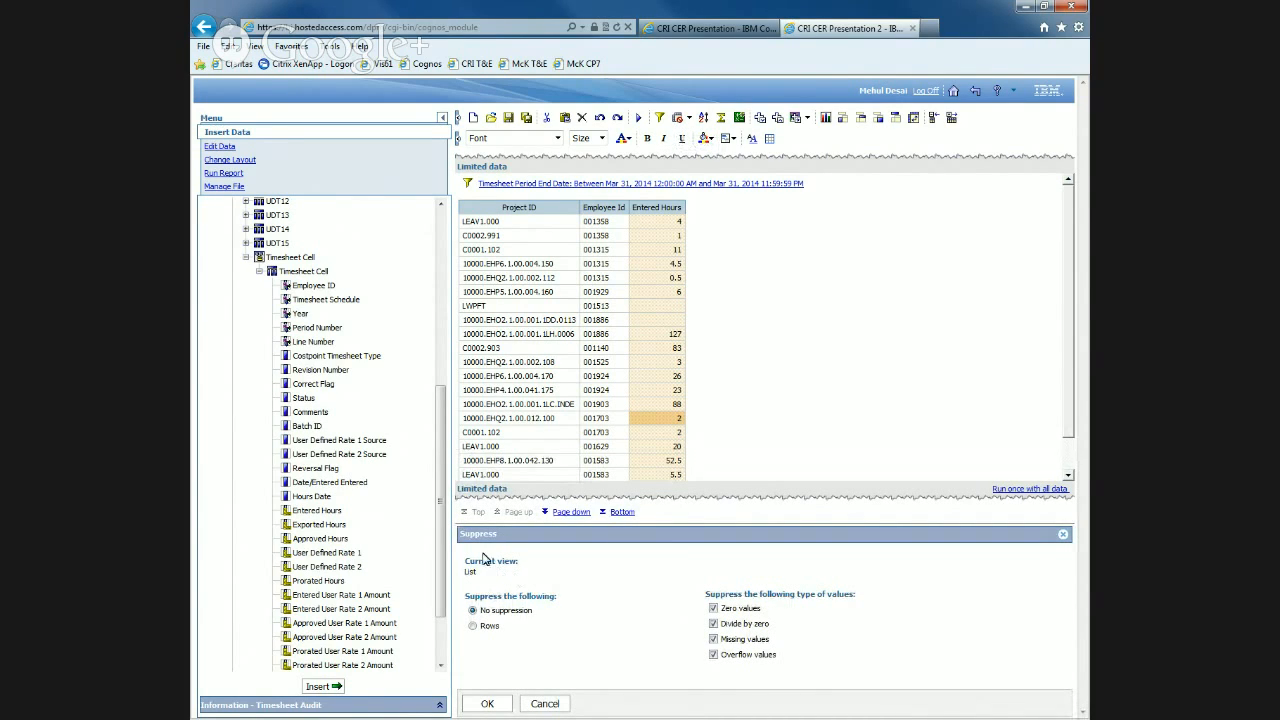
pyautogui.click(472, 626)
pyautogui.click(483, 706)
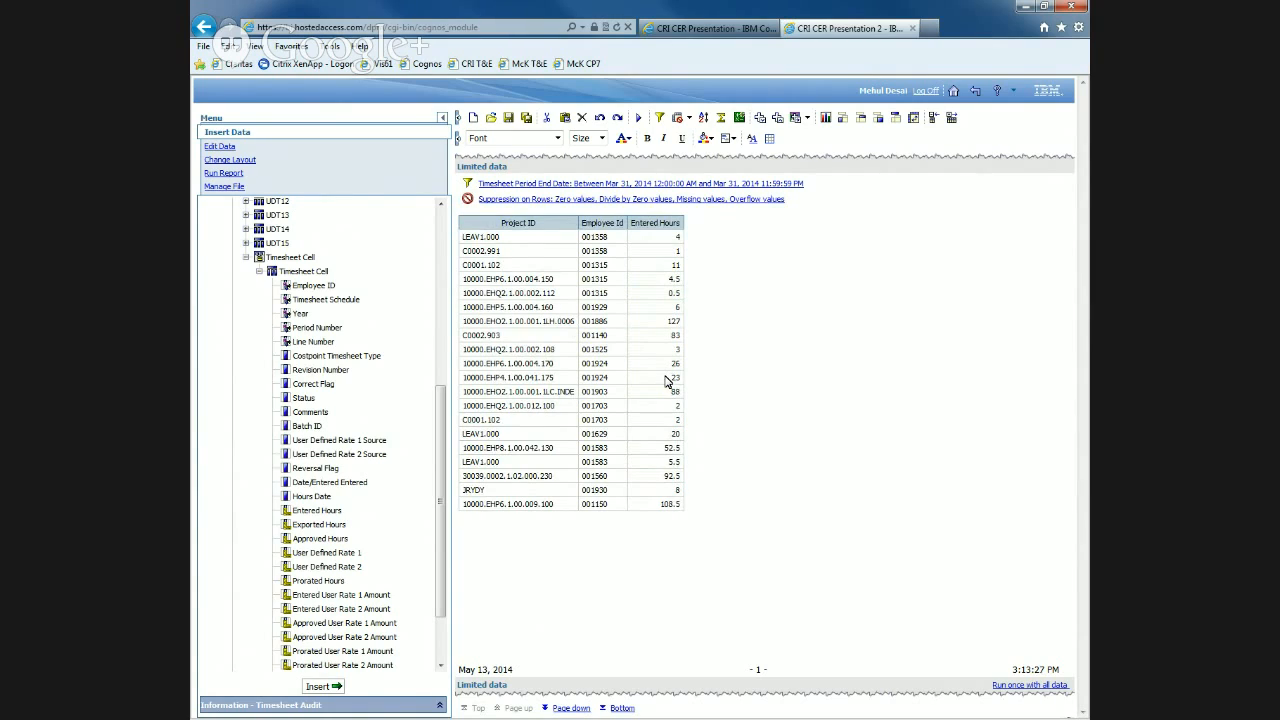
pyautogui.click(525, 270)
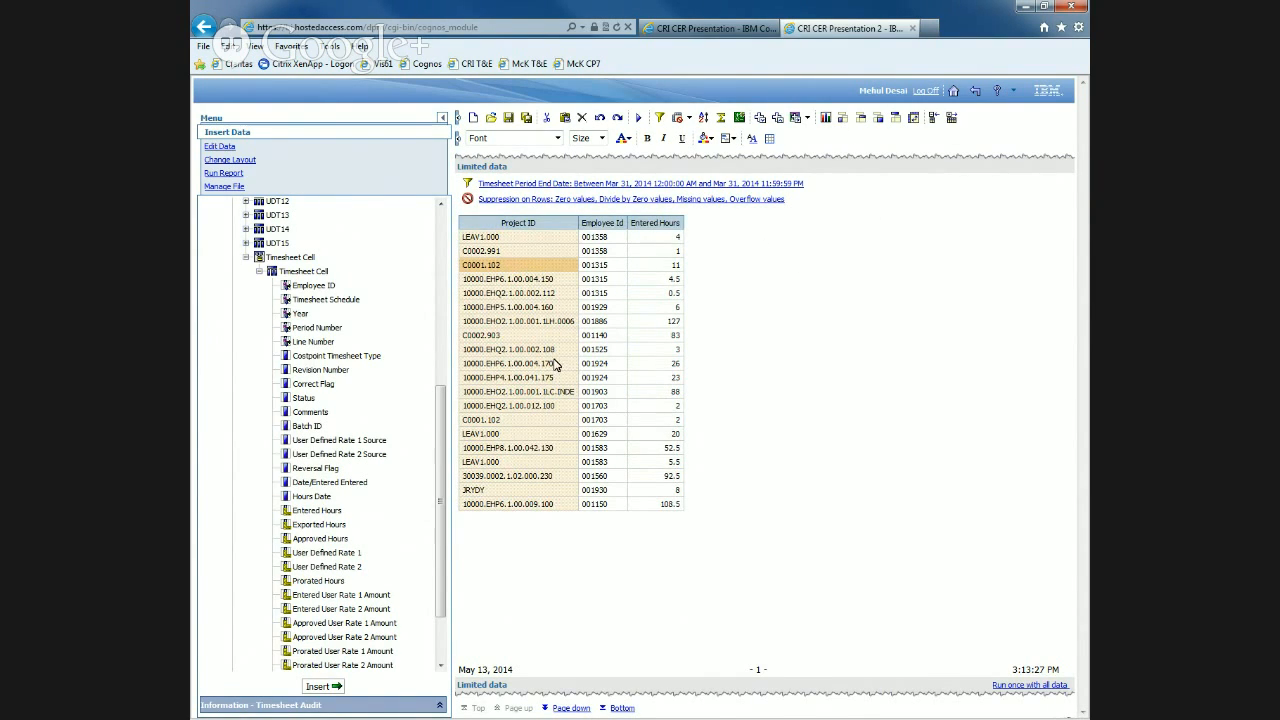
pyautogui.click(857, 119)
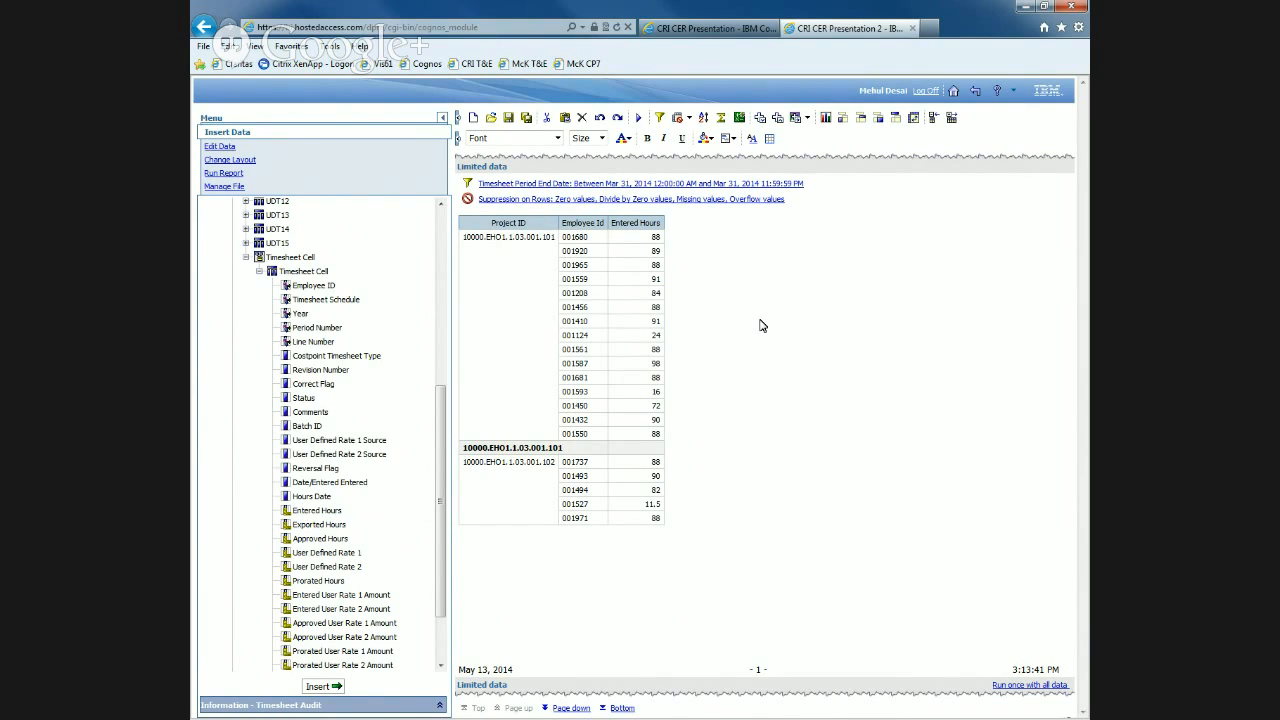
# Insert a calculated column named New Column that divides Entered Hours by 88.
pyautogui.click(631, 255)
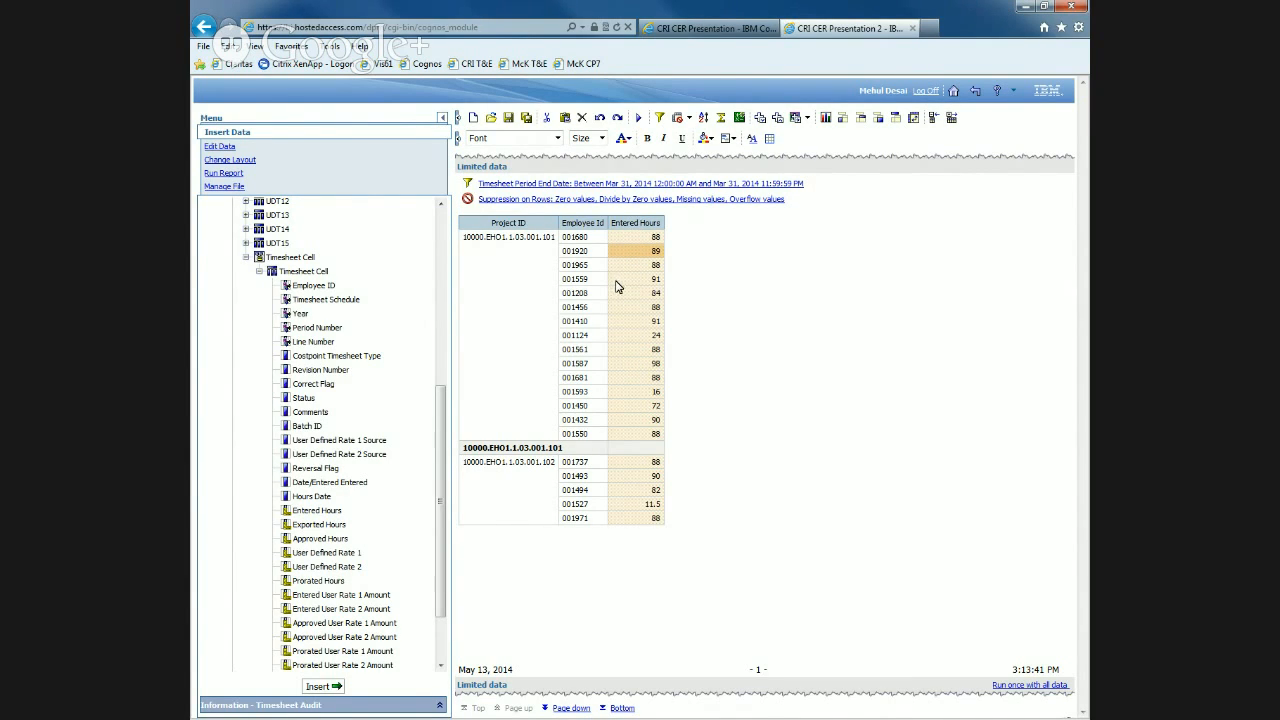
pyautogui.click(740, 118)
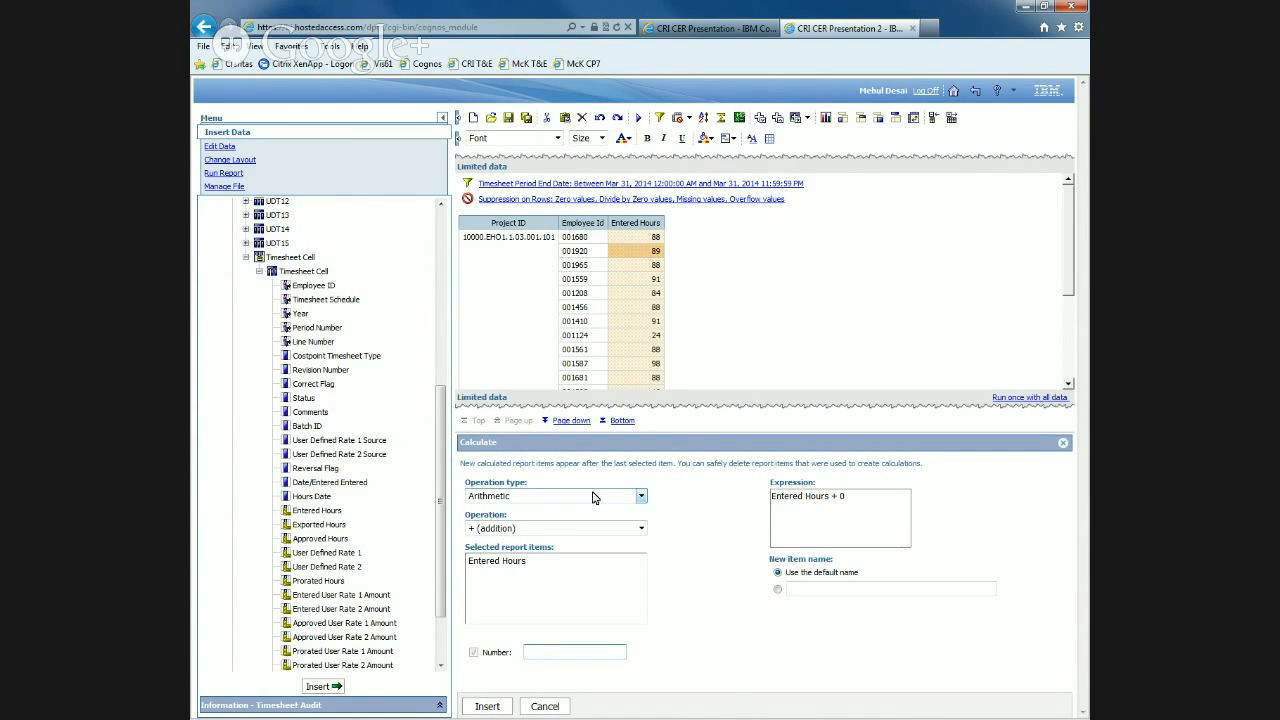
pyautogui.click(576, 535)
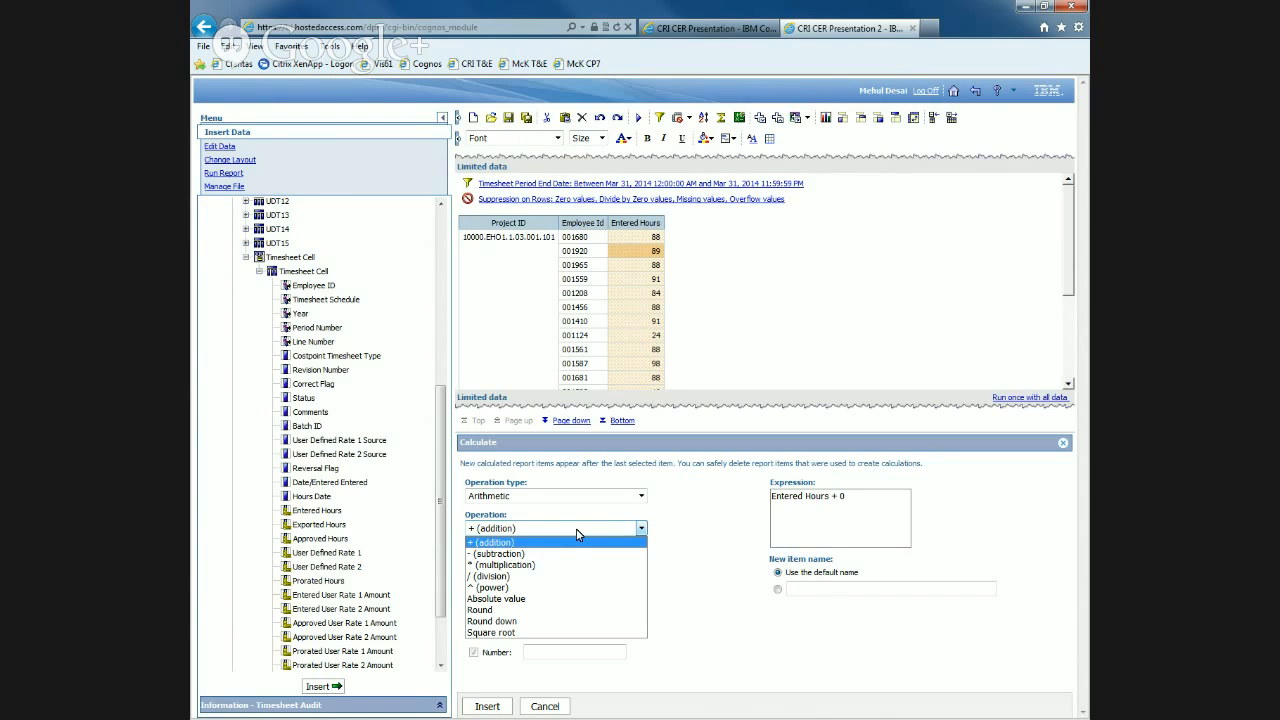
pyautogui.click(554, 577)
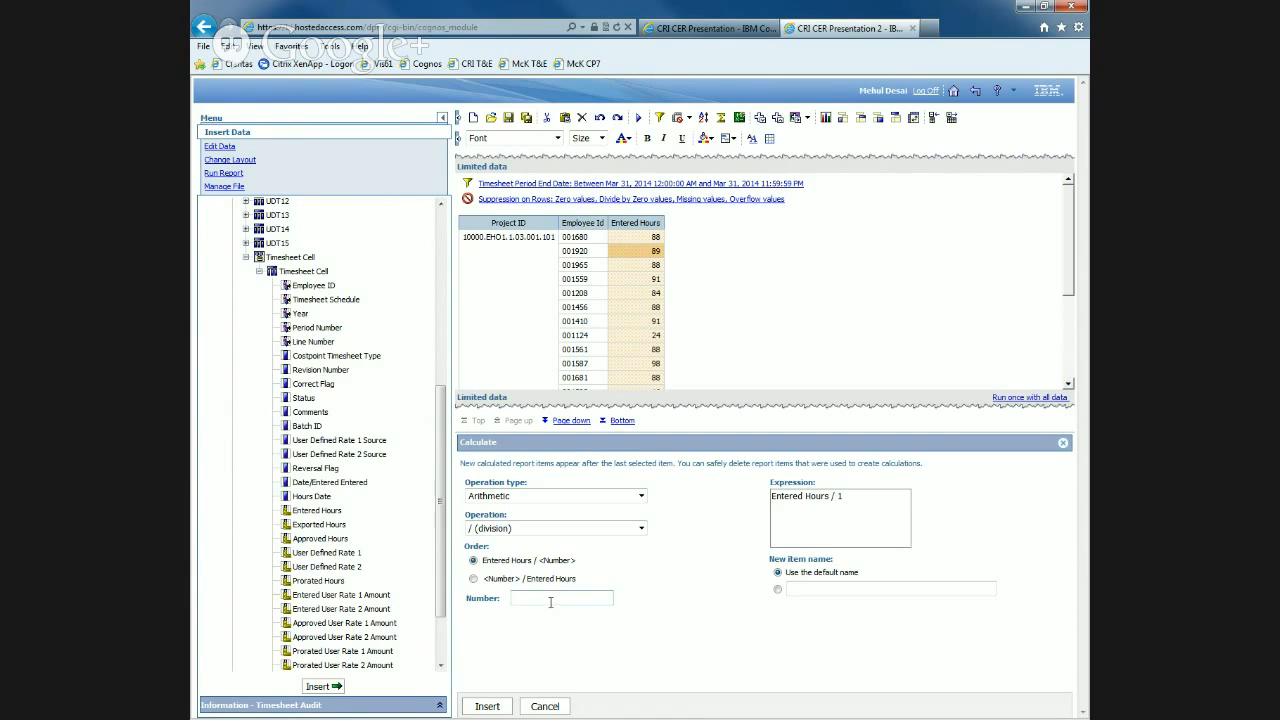
pyautogui.write('88')
pyautogui.click(819, 588)
pyautogui.write('New Column')
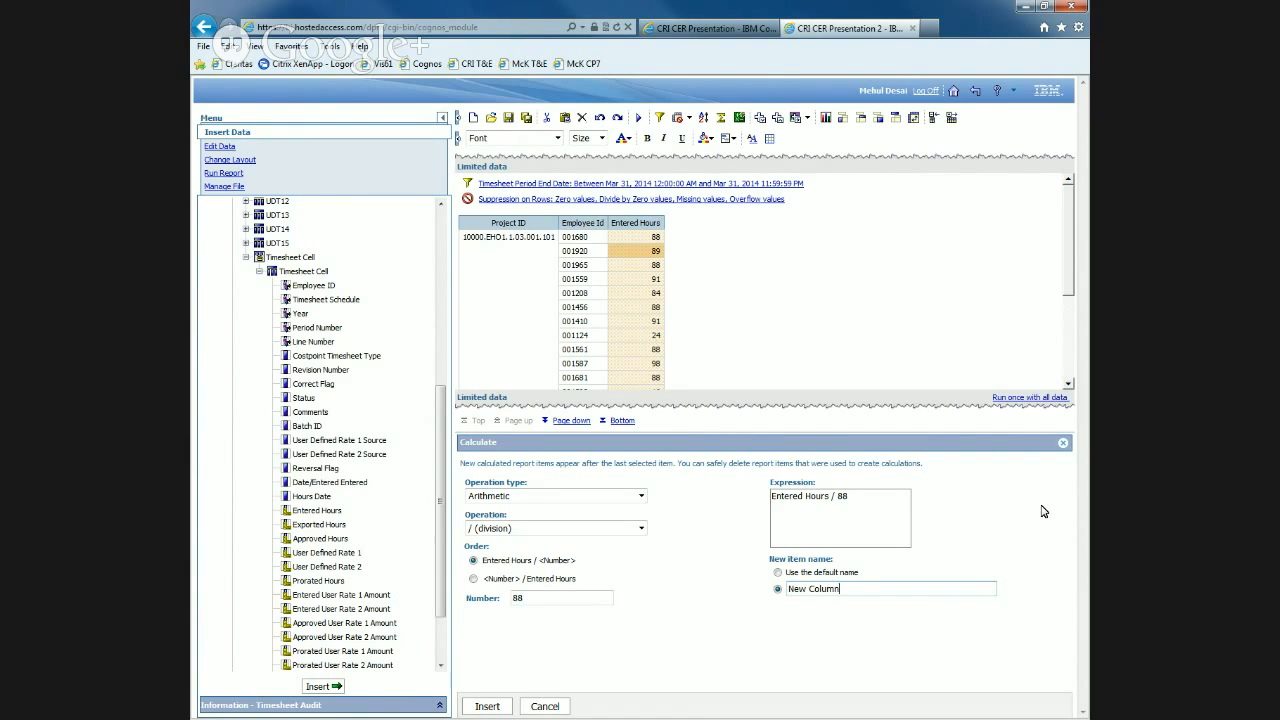
pyautogui.click(483, 707)
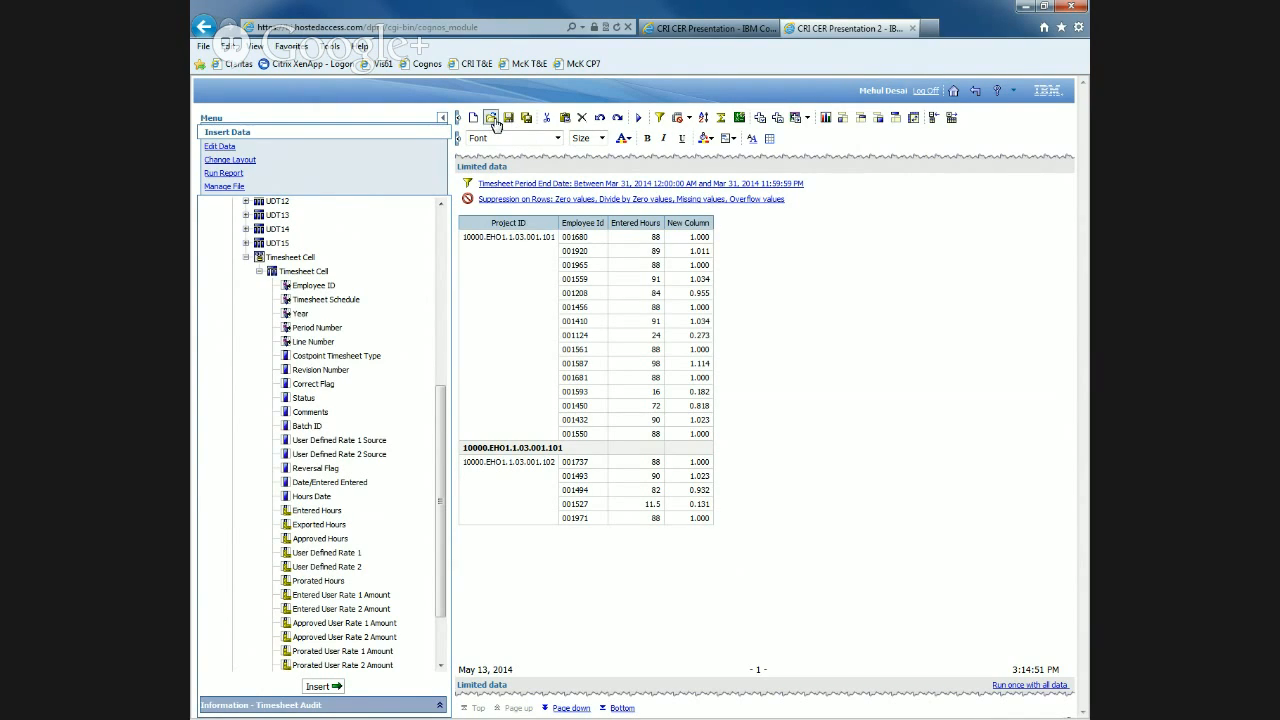
# Summarize New Column's footers as Average, applying the calculation first and then summarizing.
pyautogui.rightClick(679, 255)
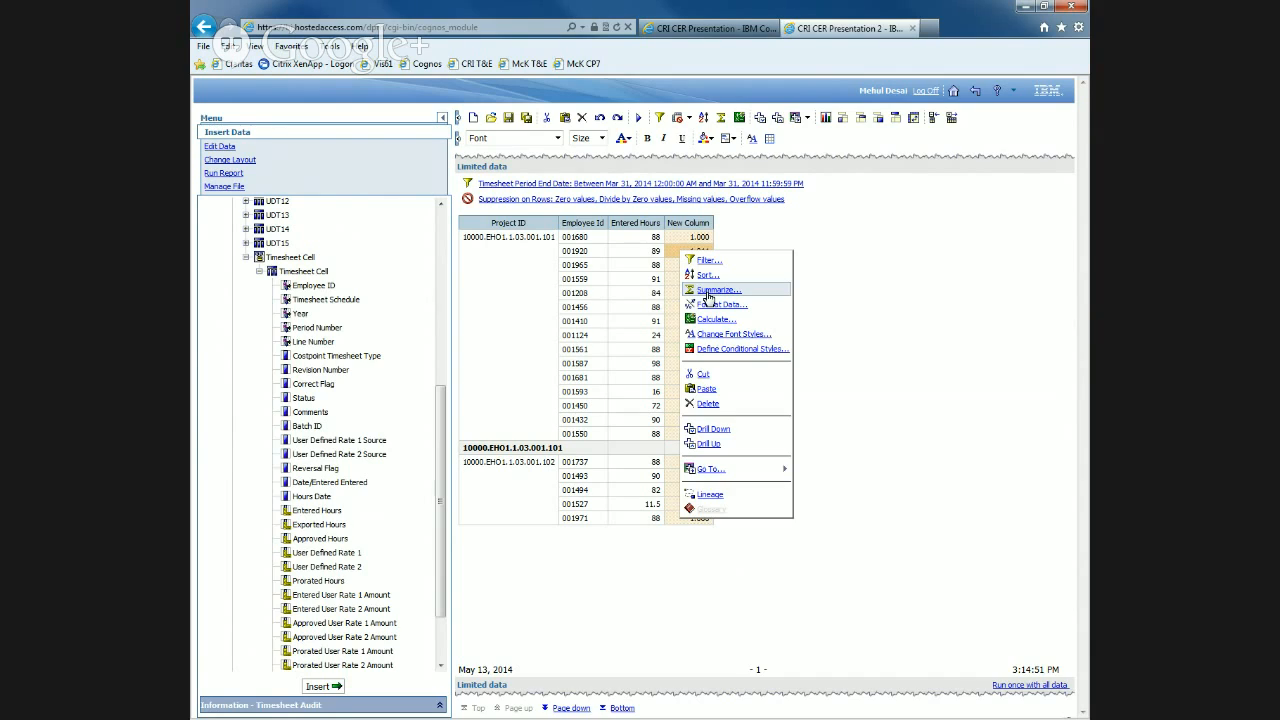
pyautogui.click(707, 292)
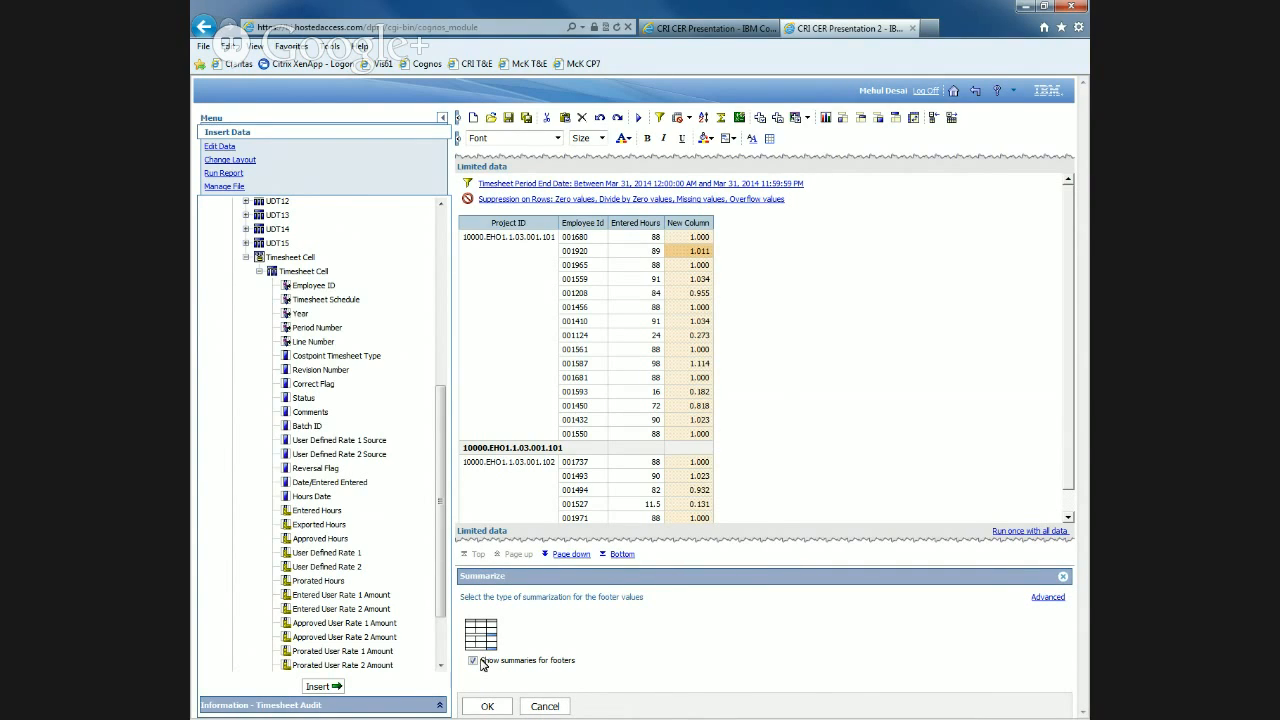
pyautogui.click(1046, 598)
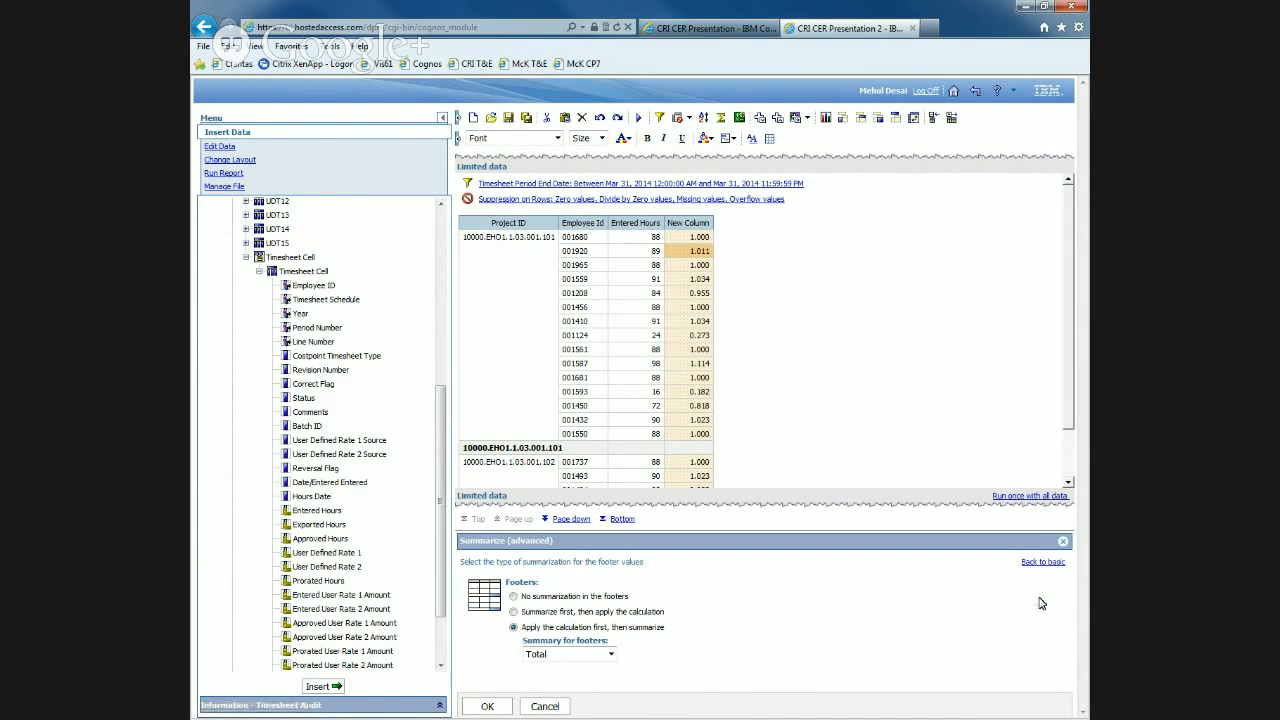
pyautogui.click(591, 658)
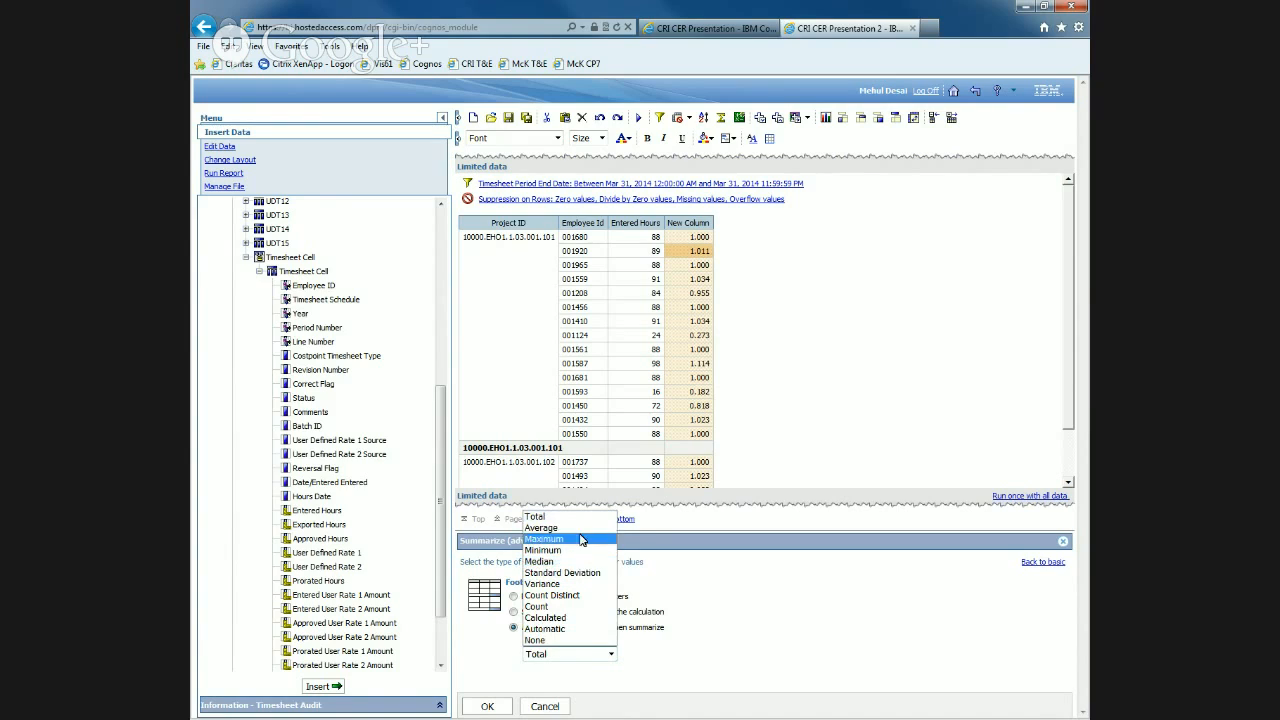
pyautogui.click(560, 527)
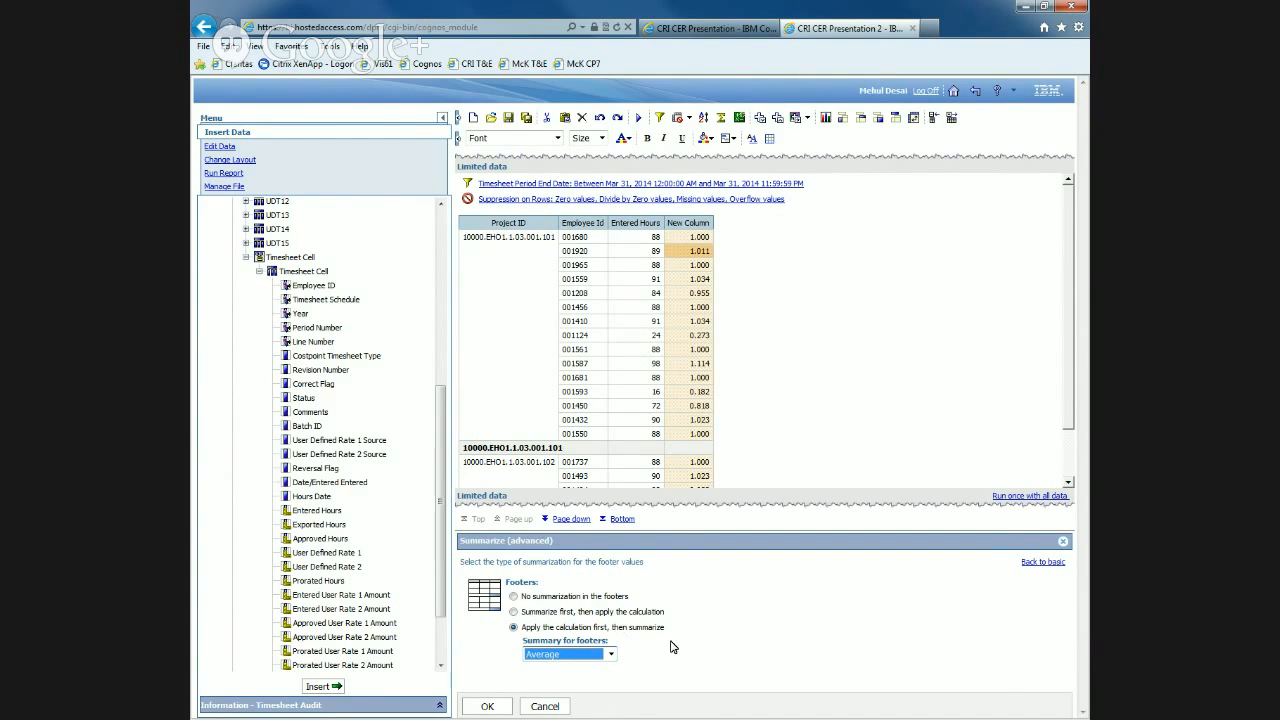
pyautogui.click(497, 709)
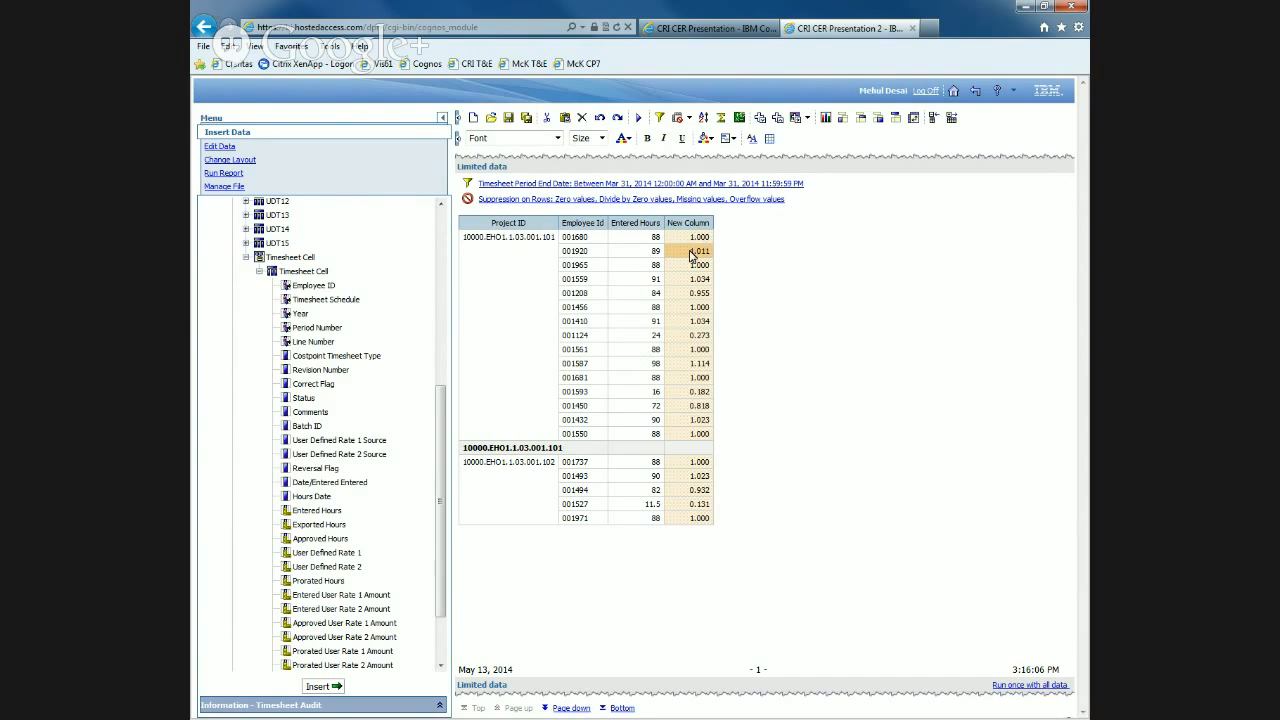
# Format New Column as Percentage with 2 decimal places, (123) negatives and no thousands separator, and run the report with all data.
pyautogui.rightClick(690, 256)
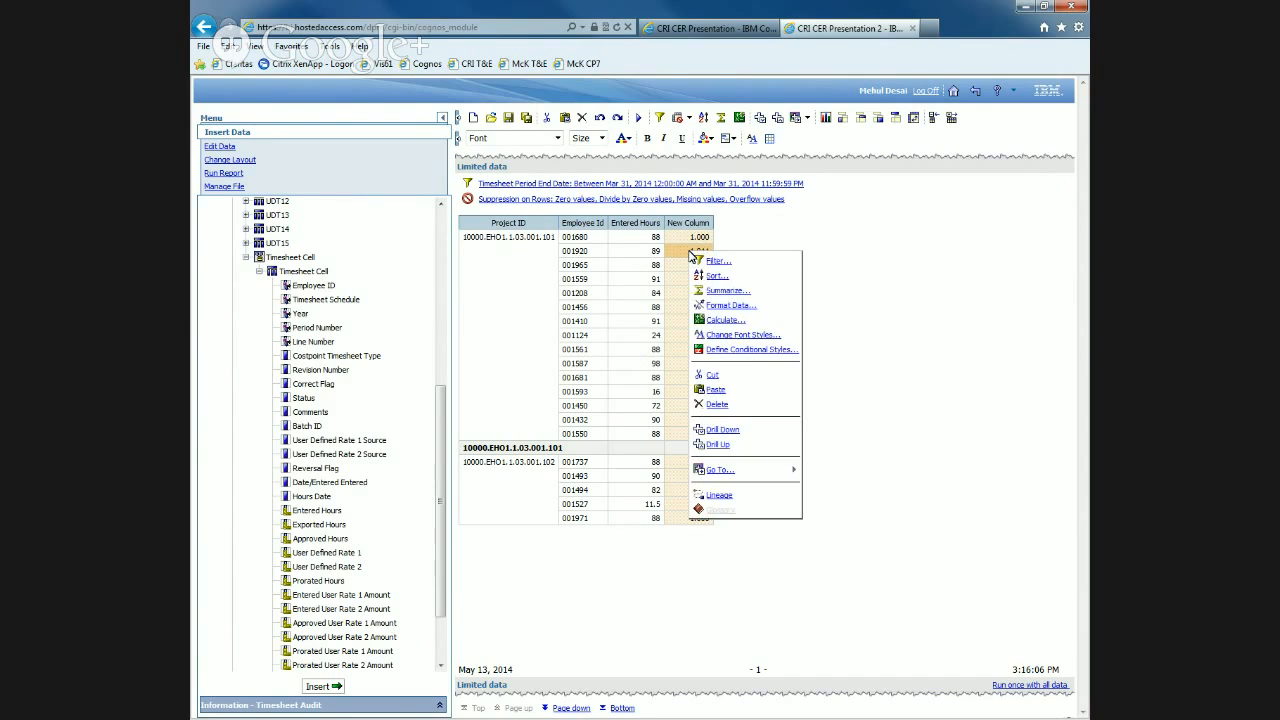
pyautogui.click(751, 313)
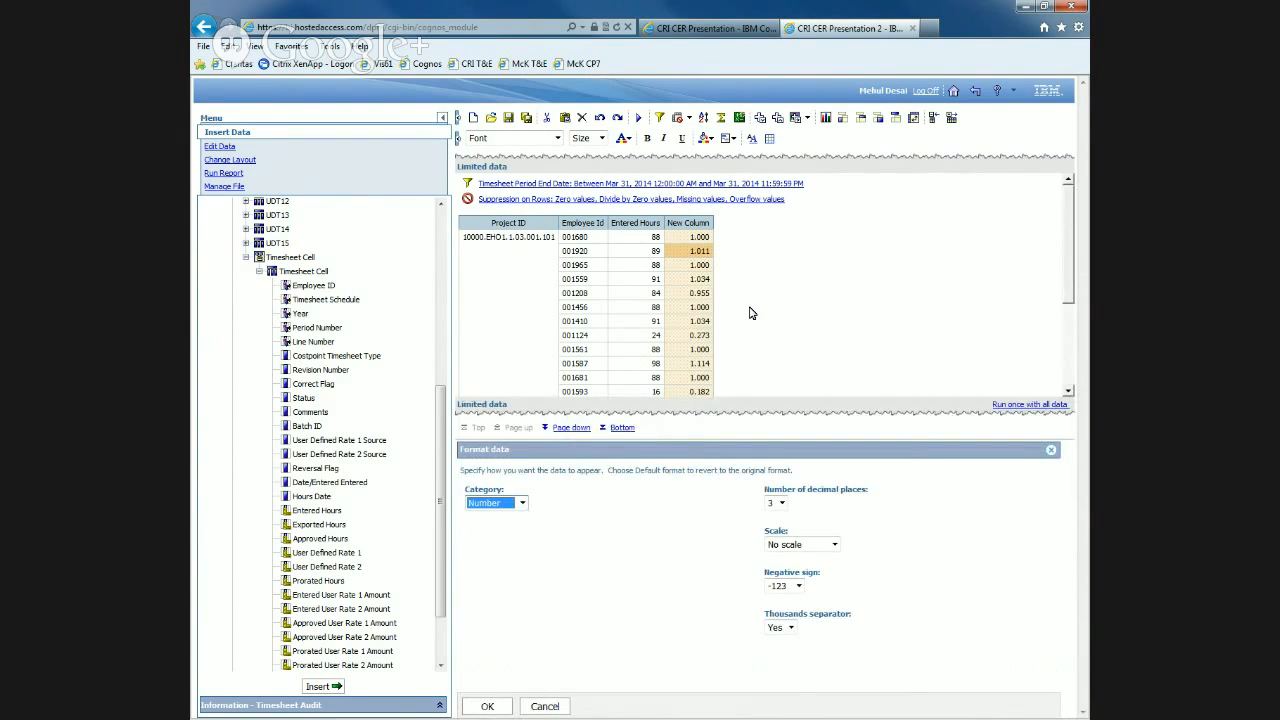
pyautogui.click(522, 503)
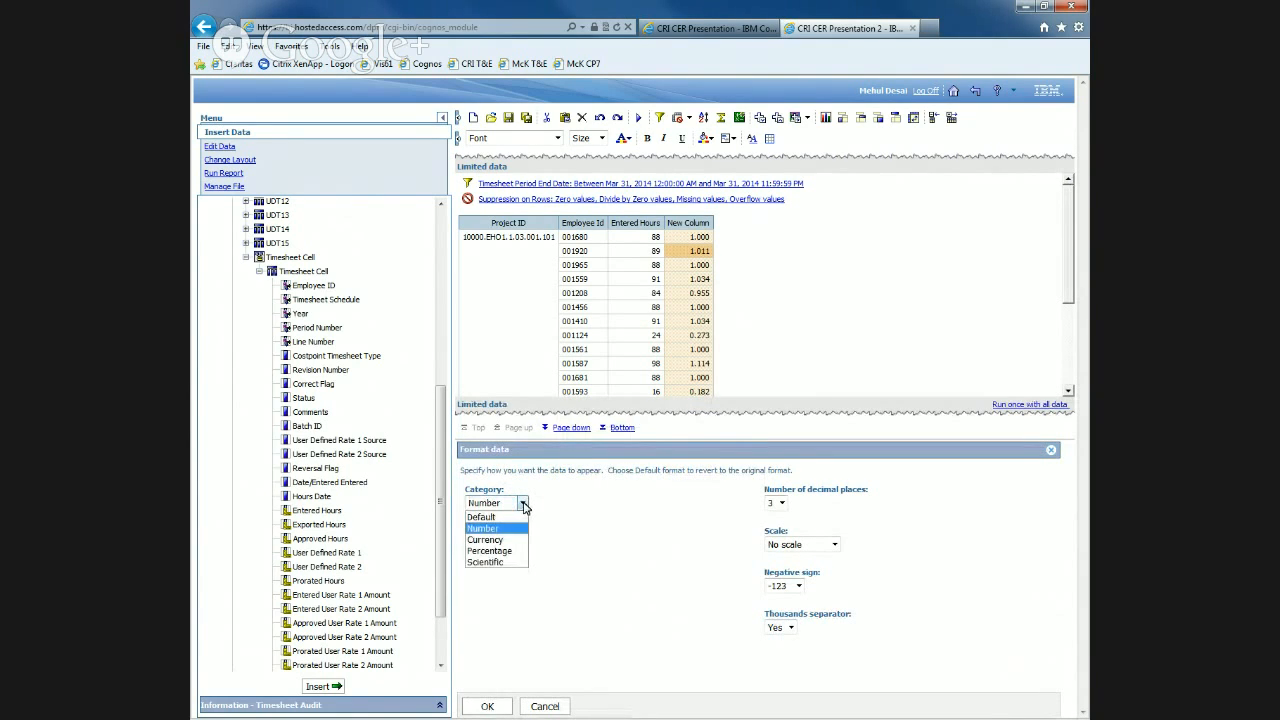
pyautogui.click(517, 552)
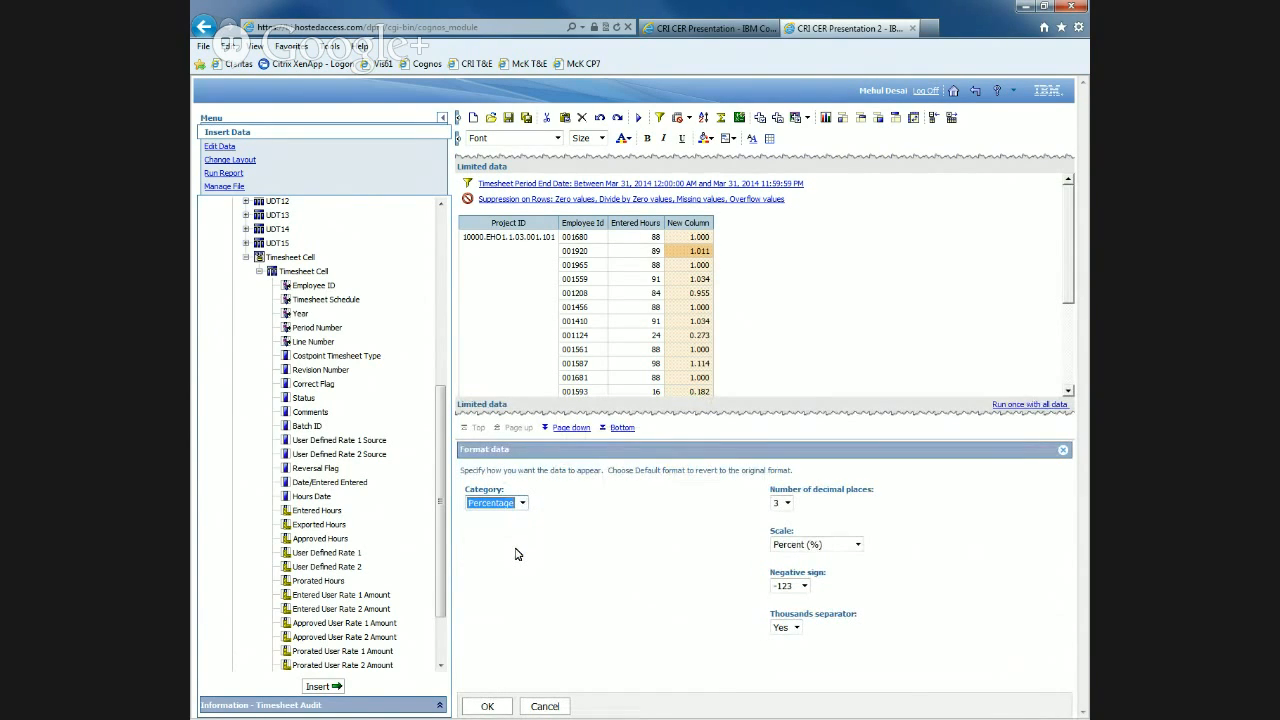
pyautogui.click(788, 503)
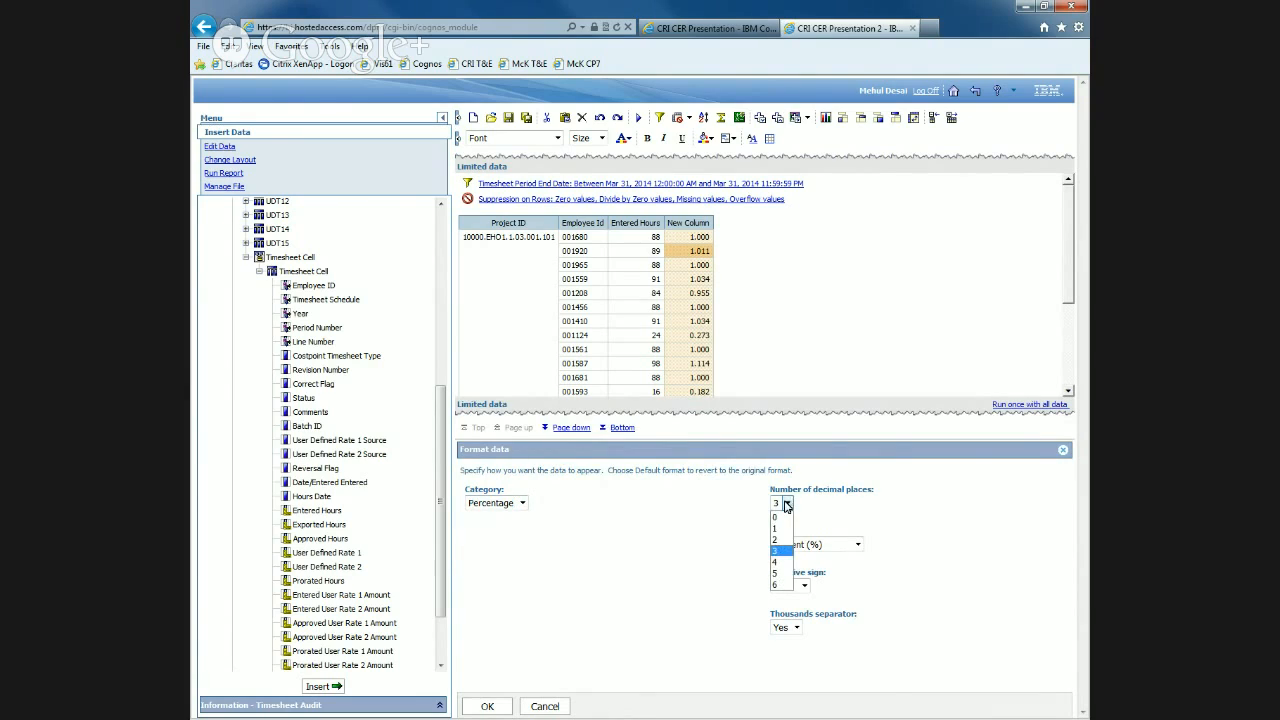
pyautogui.click(786, 542)
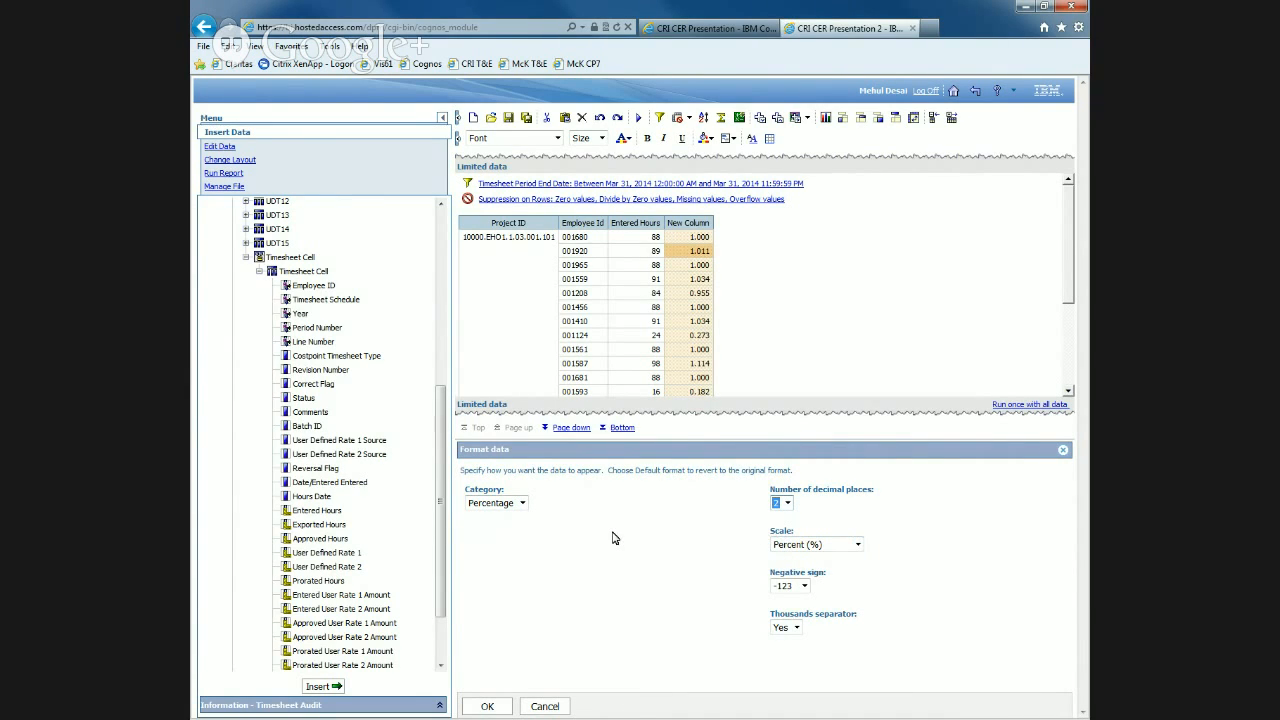
pyautogui.click(857, 545)
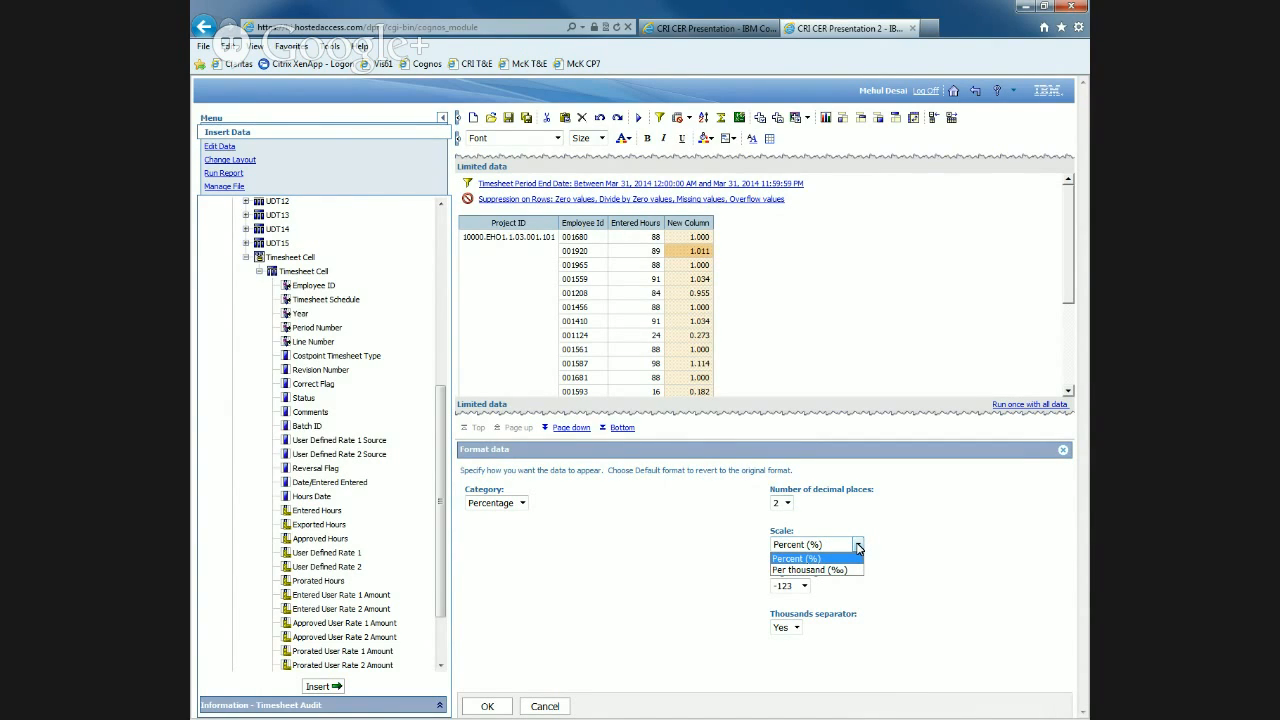
pyautogui.click(857, 545)
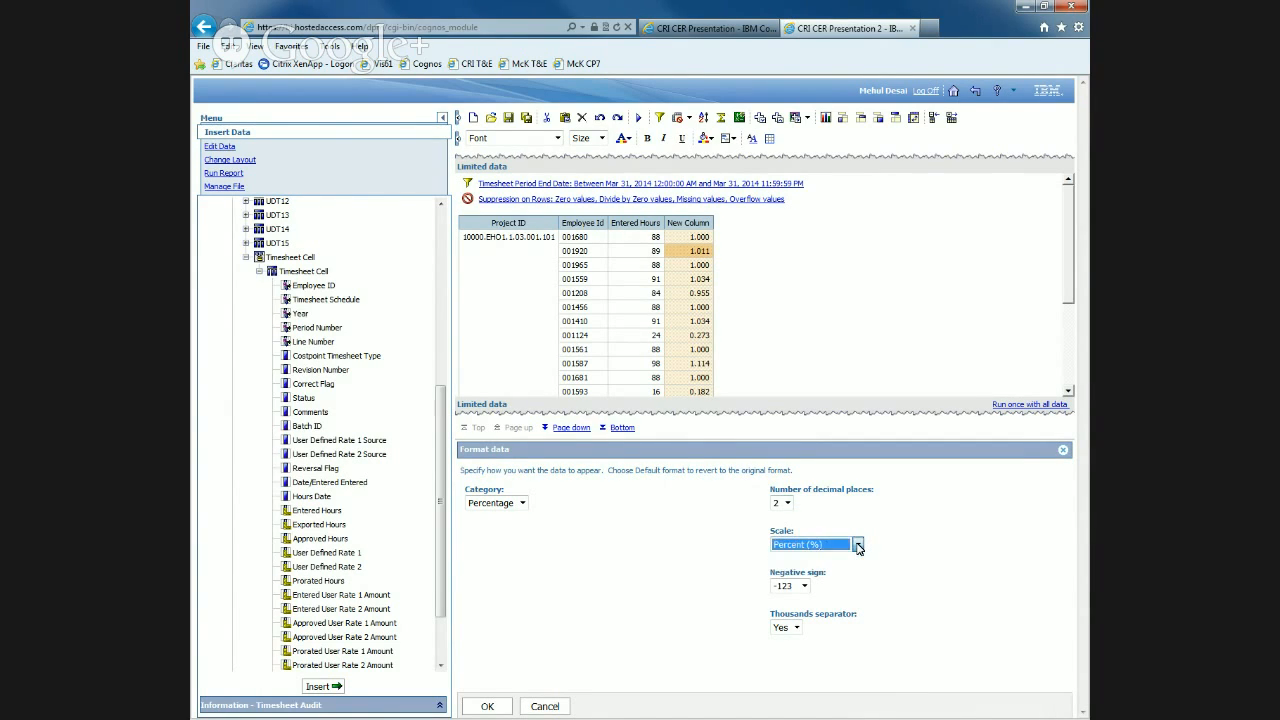
pyautogui.click(796, 627)
pyautogui.click(785, 655)
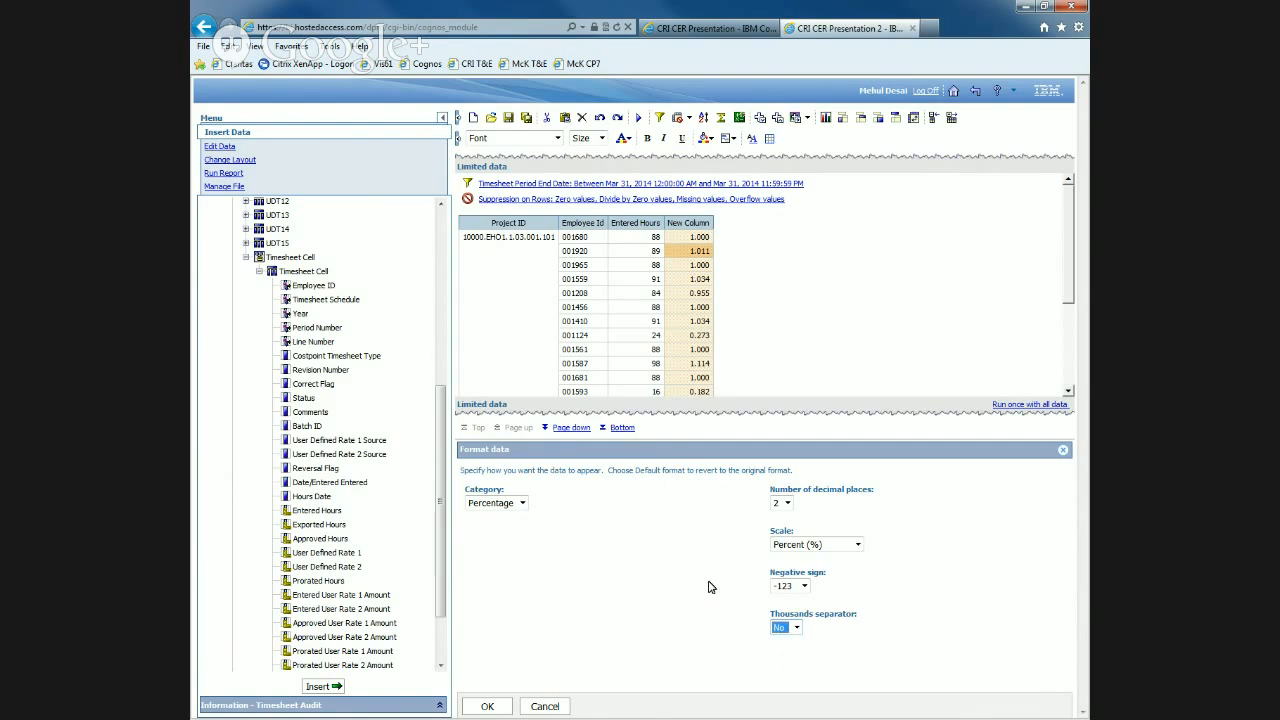
pyautogui.click(804, 586)
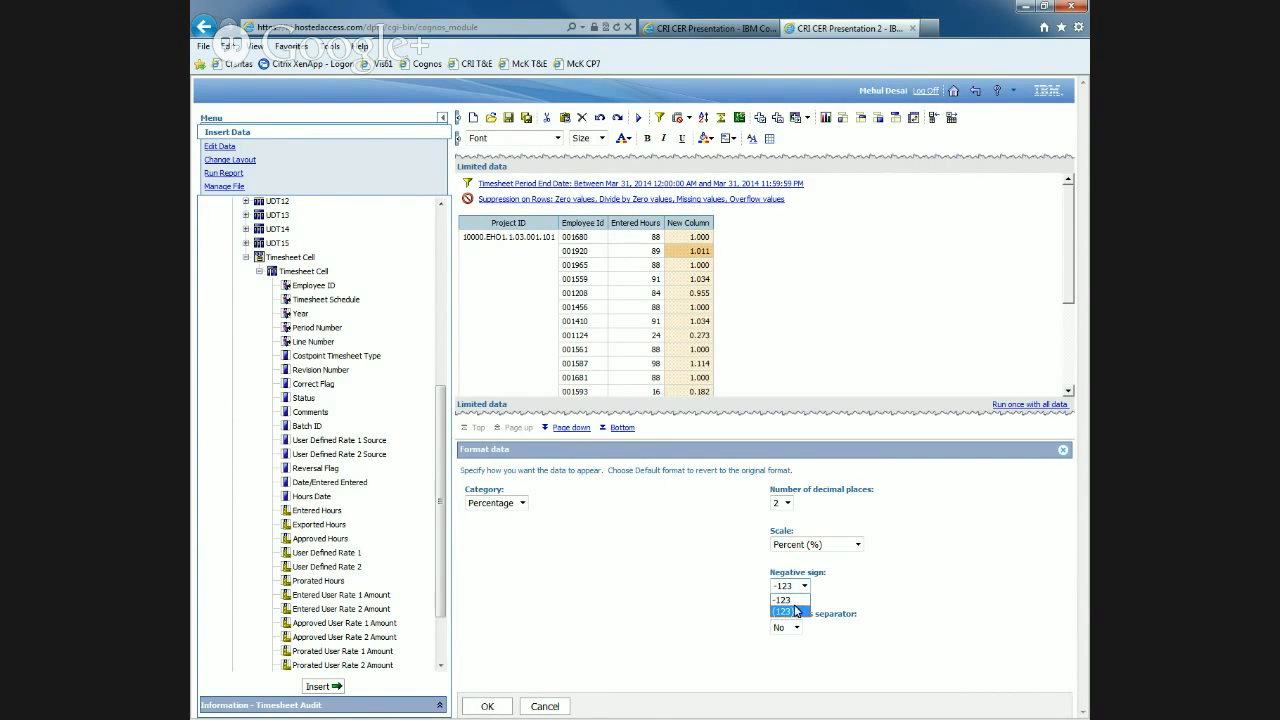
pyautogui.click(786, 611)
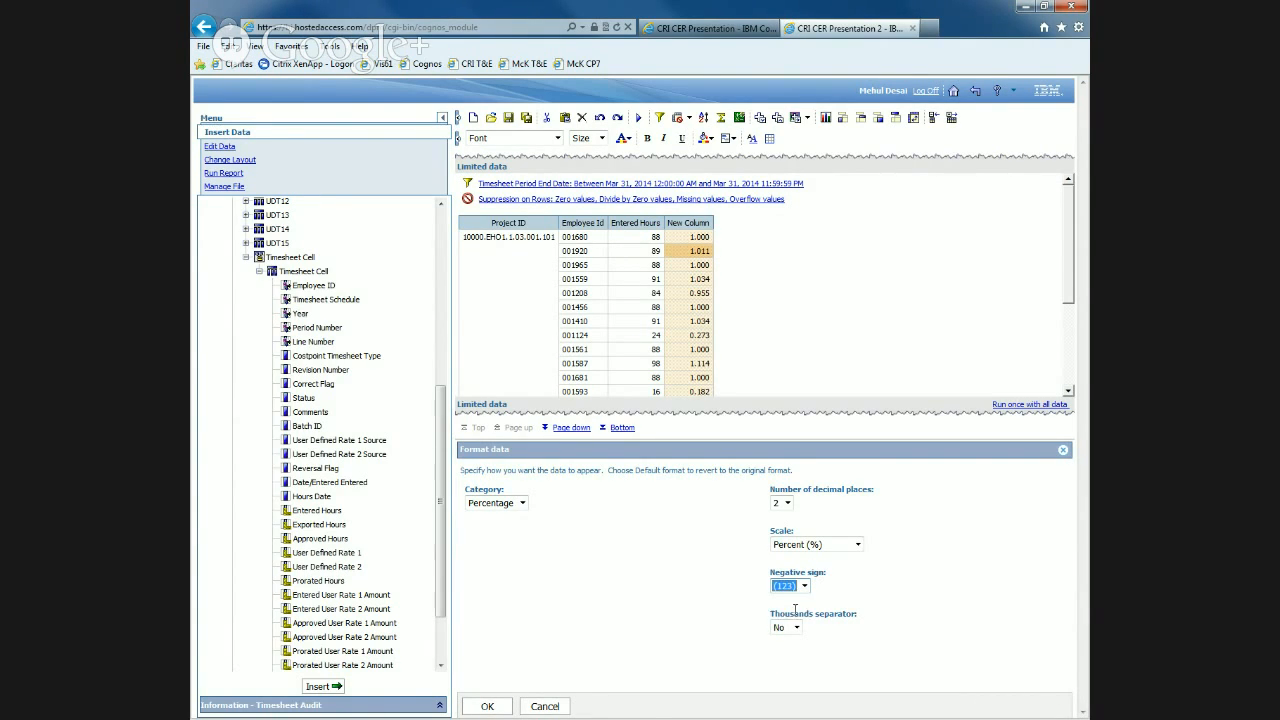
pyautogui.click(490, 708)
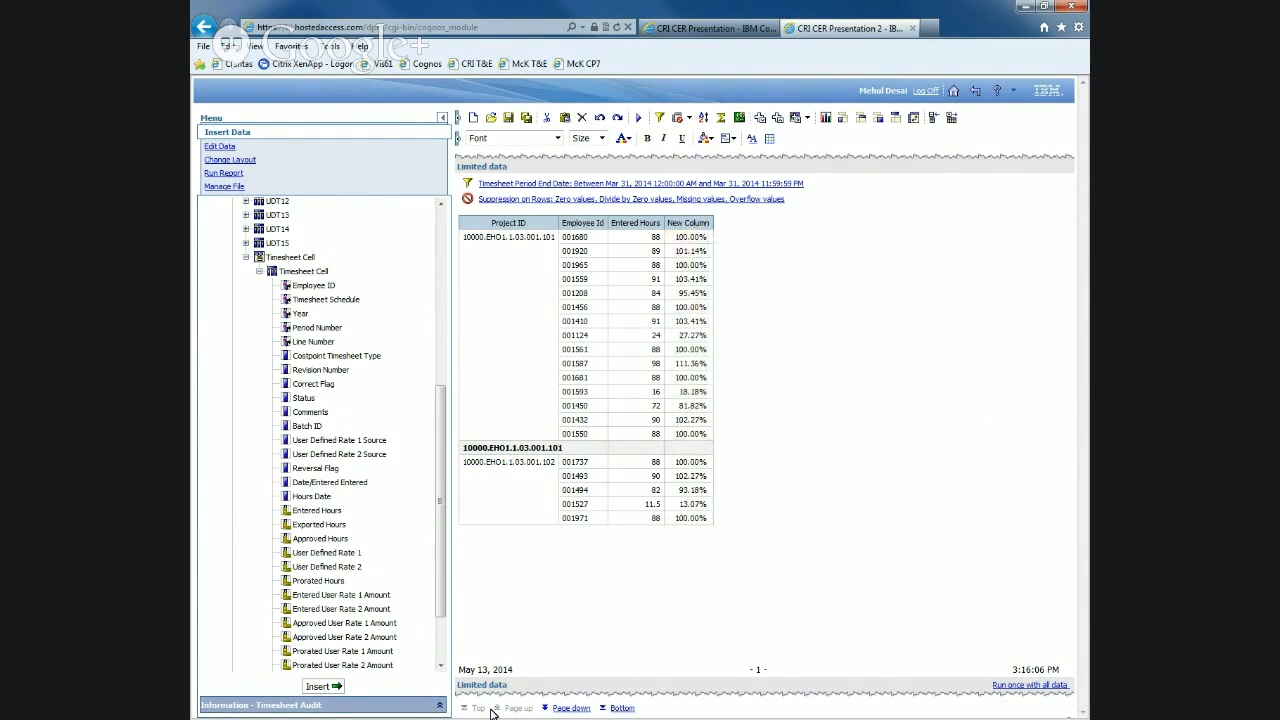
pyautogui.click(683, 391)
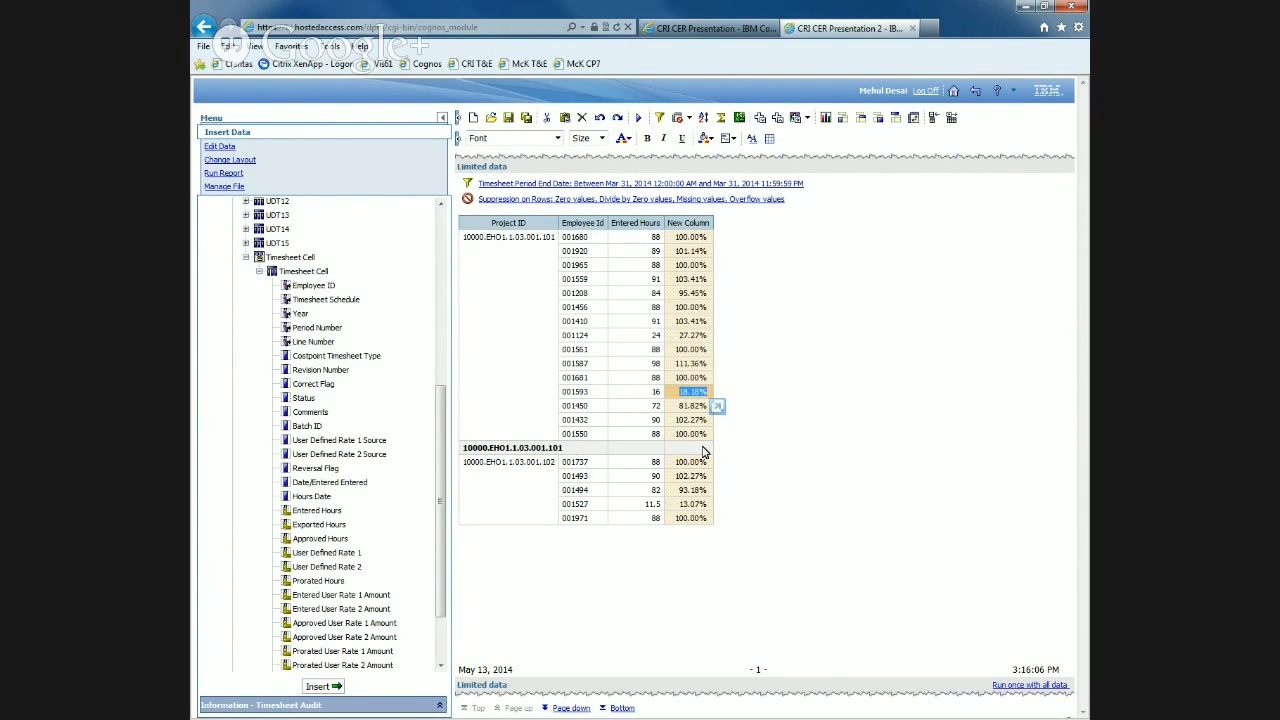
pyautogui.click(638, 121)
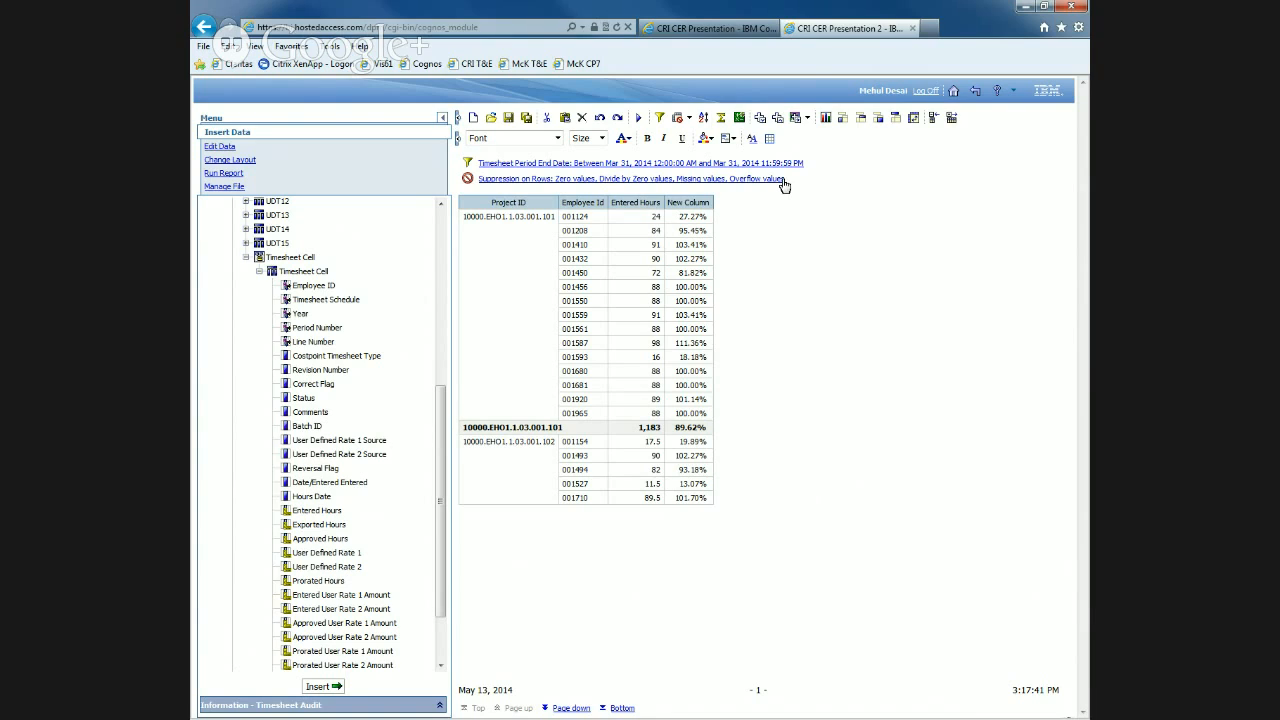
# Hide the filters, sorts and suppression lines from the report's title area, and rerun the report with all data.
pyautogui.click(224, 147)
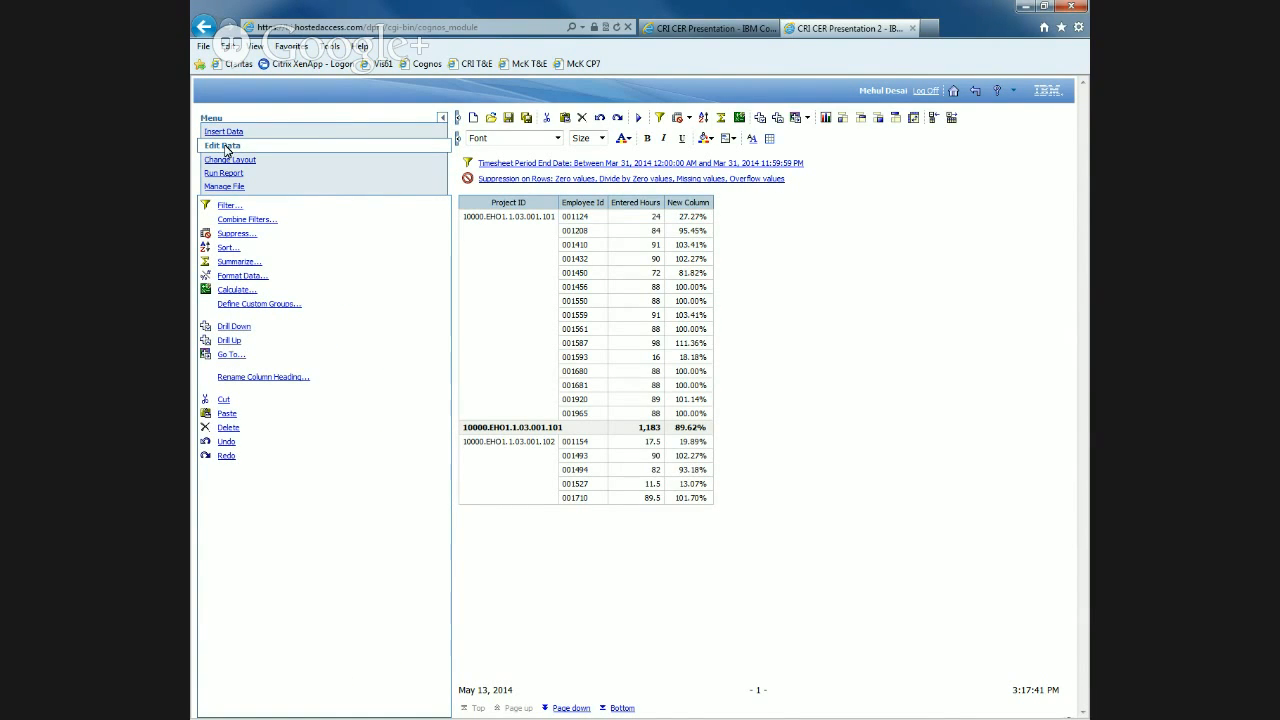
pyautogui.click(224, 160)
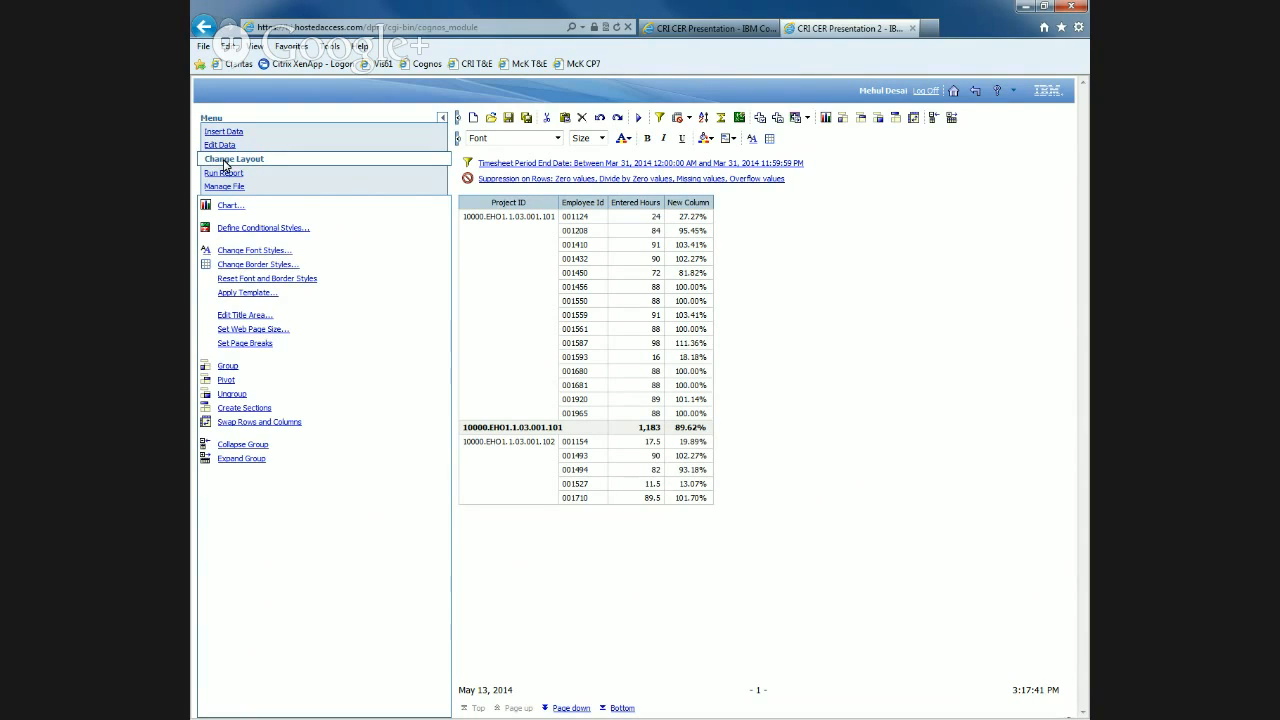
pyautogui.click(229, 318)
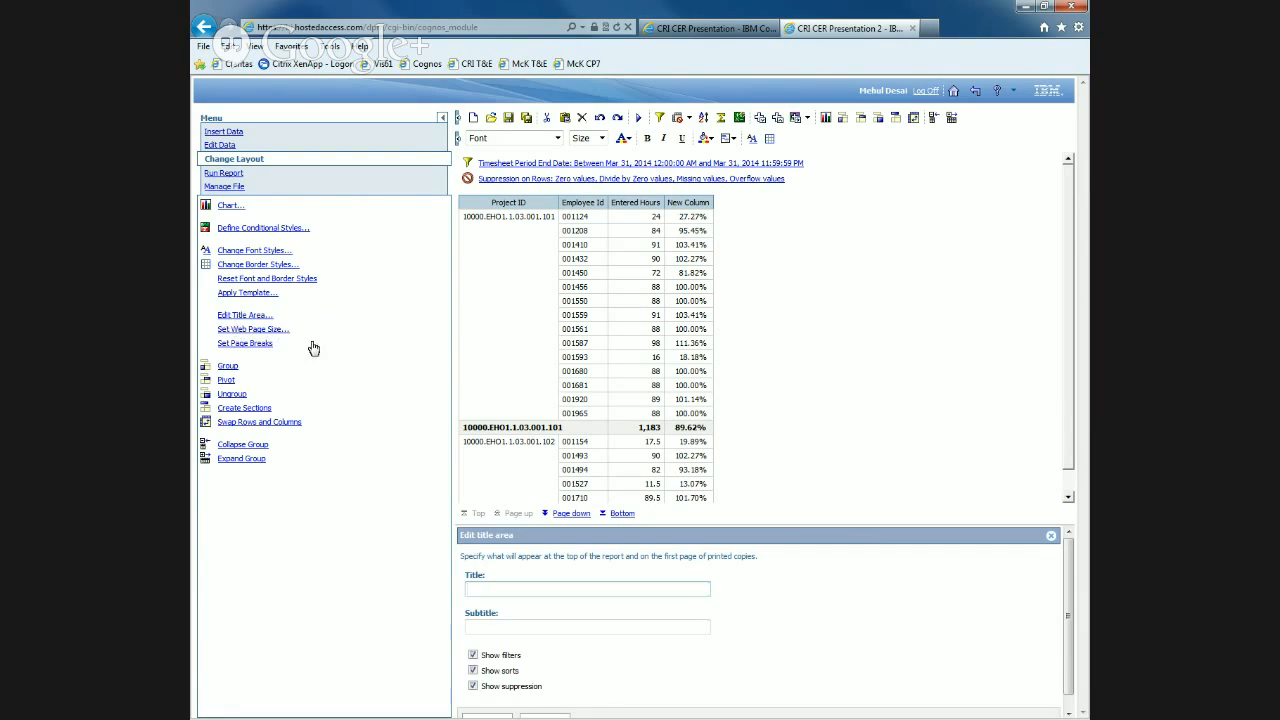
pyautogui.click(474, 656)
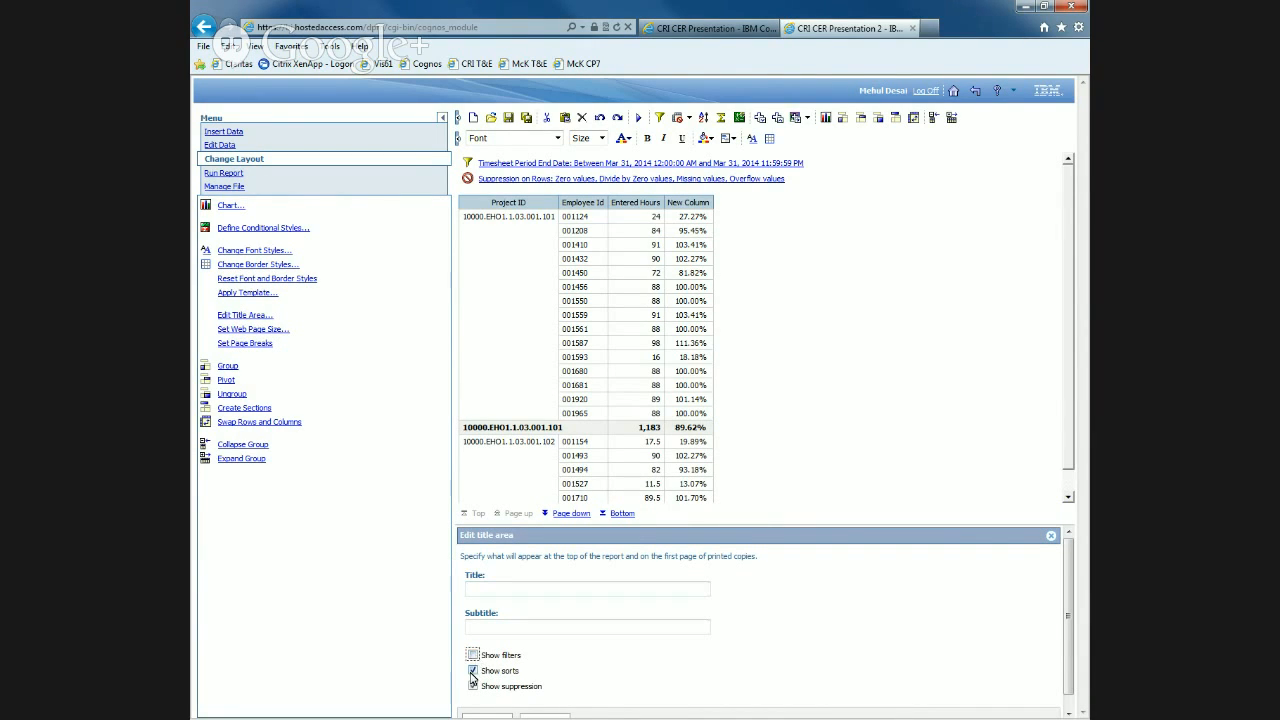
pyautogui.click(473, 670)
pyautogui.click(473, 686)
pyautogui.scroll(-1, 510, 657)
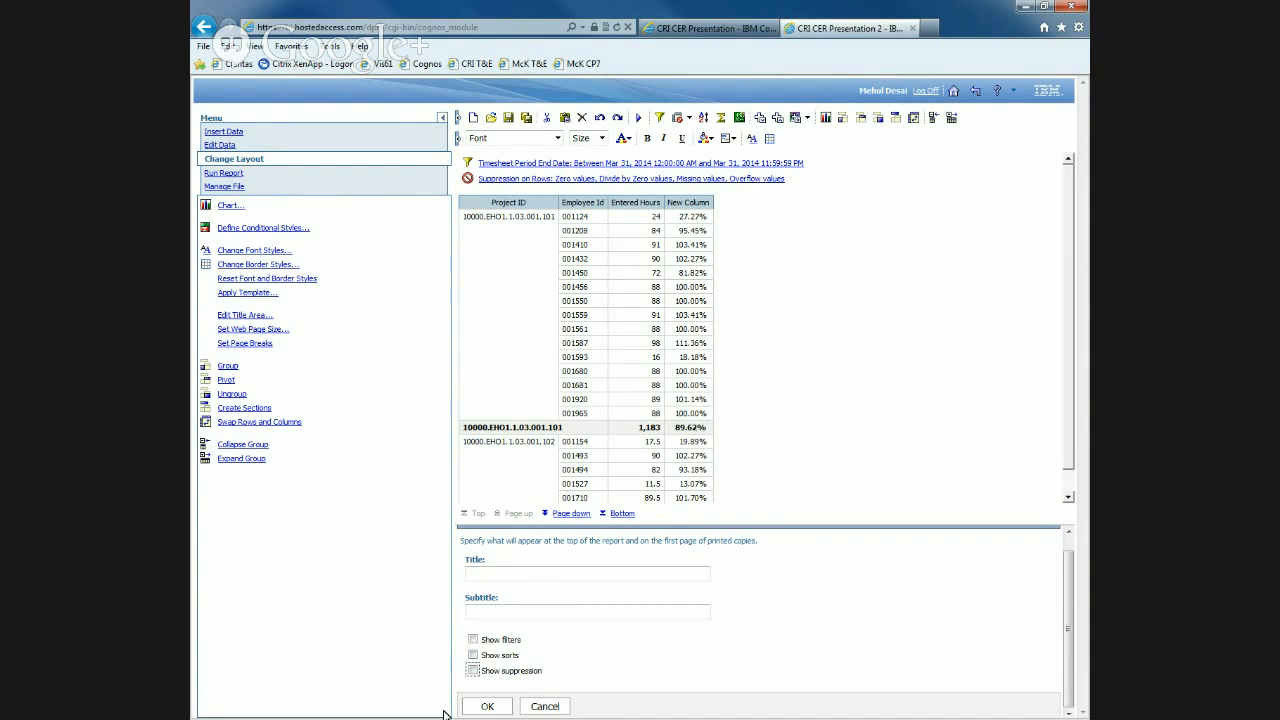
pyautogui.click(487, 707)
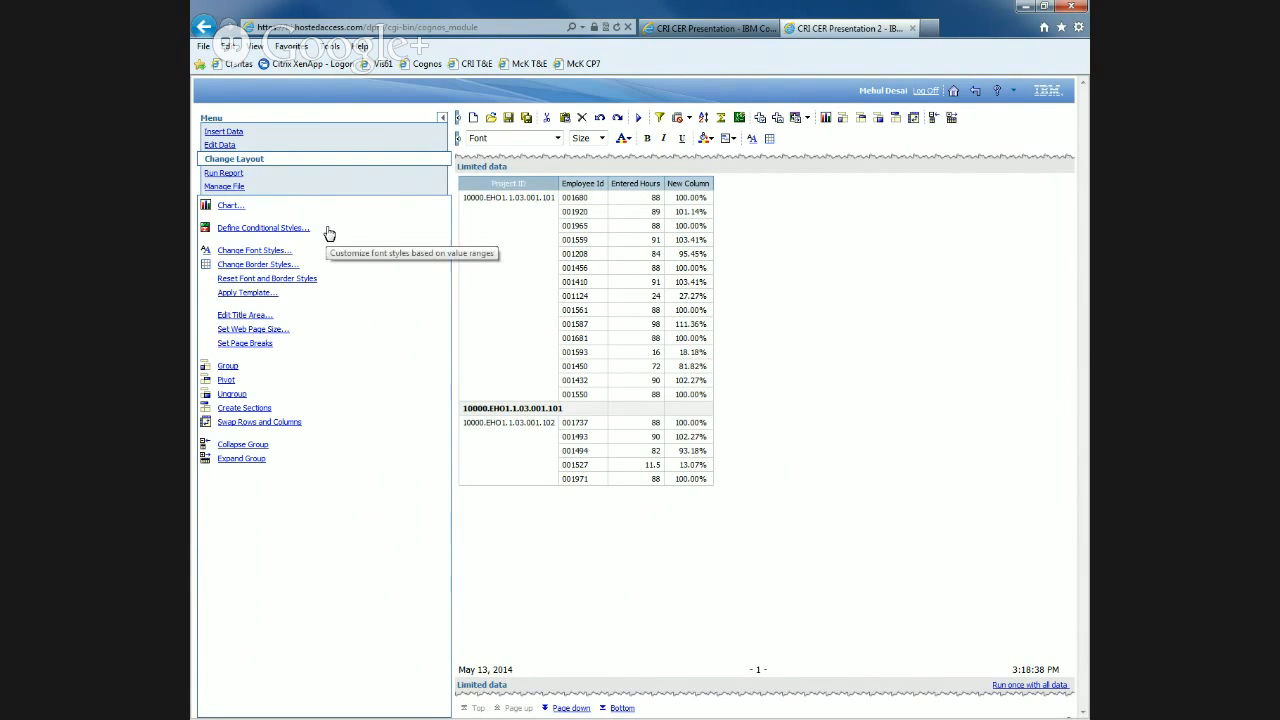
pyautogui.click(641, 120)
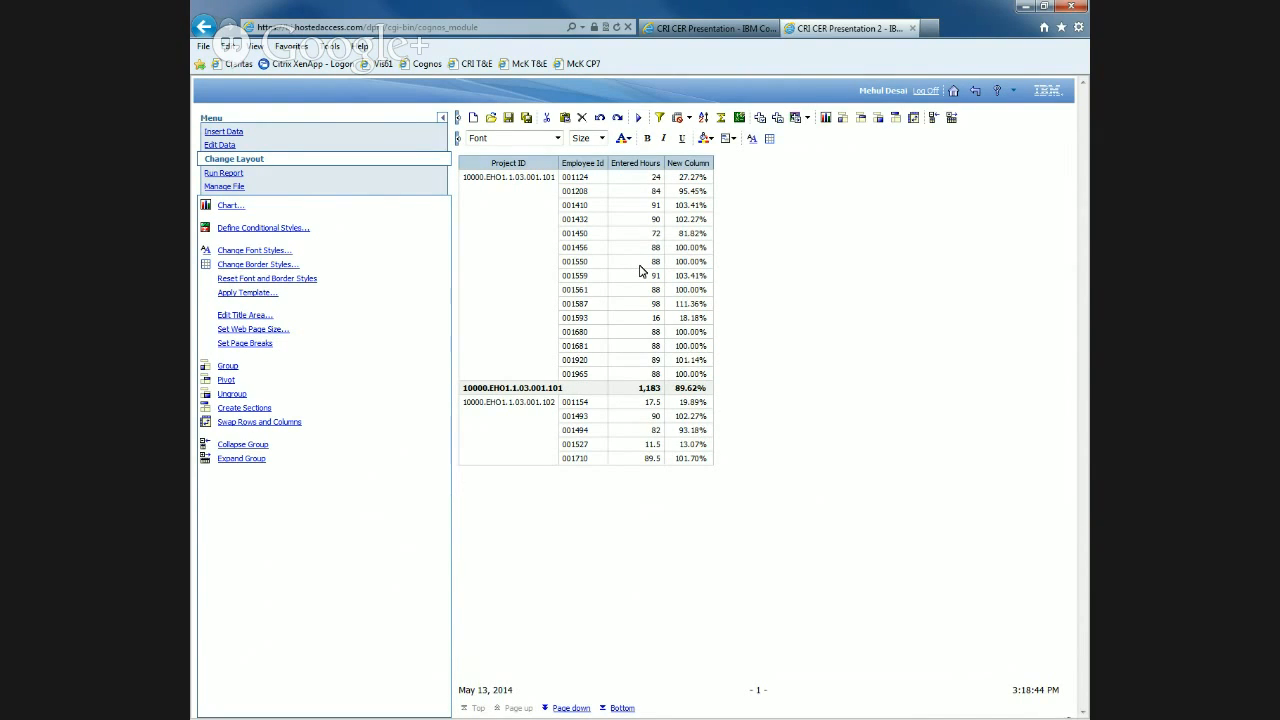
# Filter Employee Id to the first employee listed in the report, prompting every time it runs, combined by AND with the period filter.
pyautogui.click(596, 194)
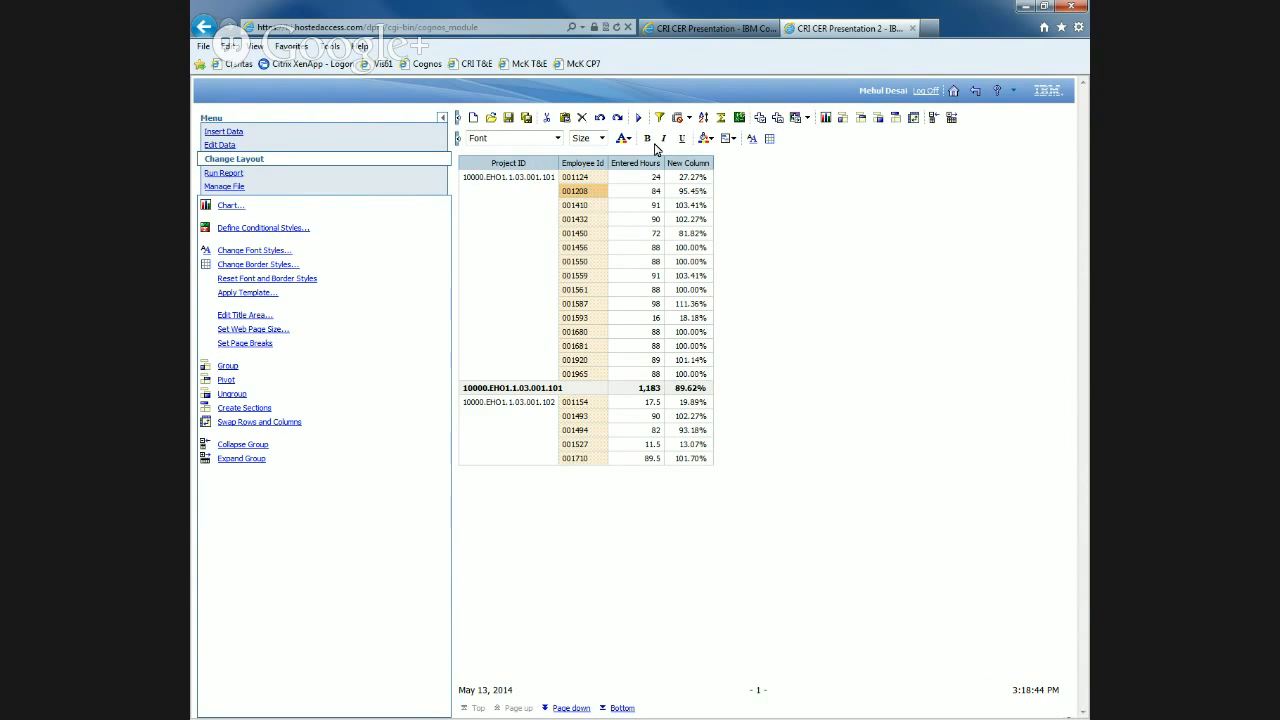
pyautogui.click(661, 118)
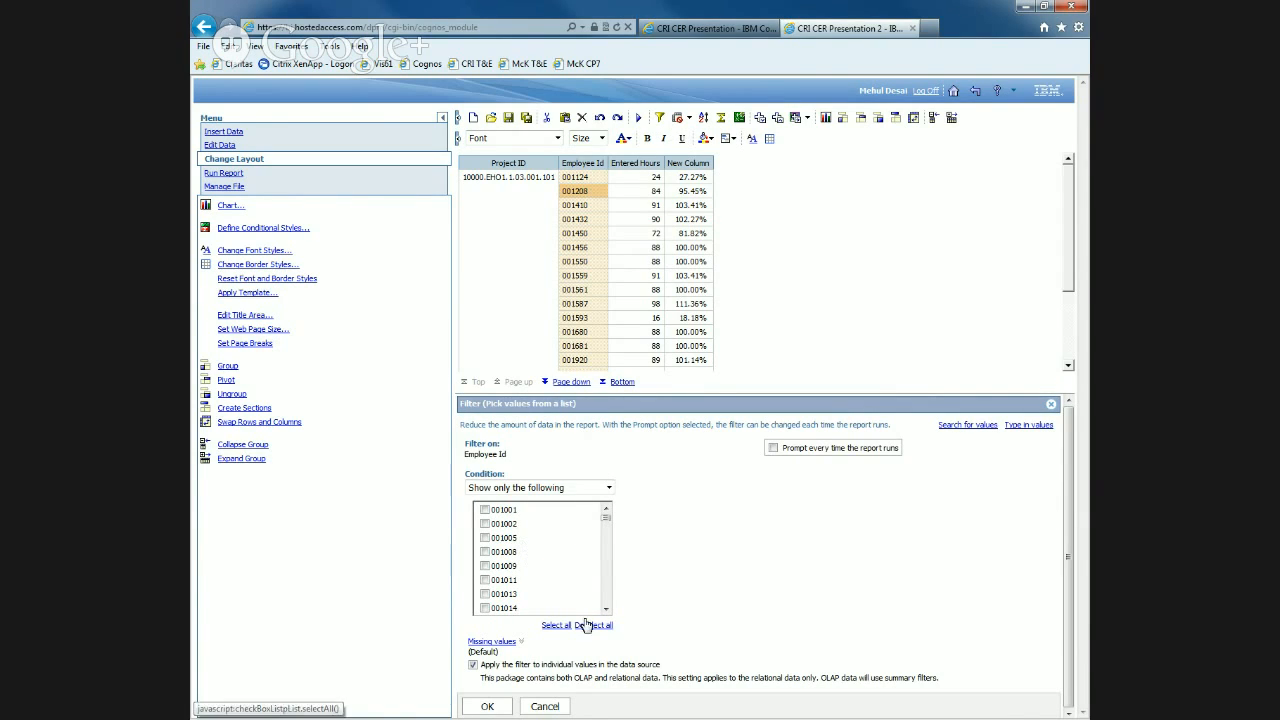
pyautogui.click(607, 526)
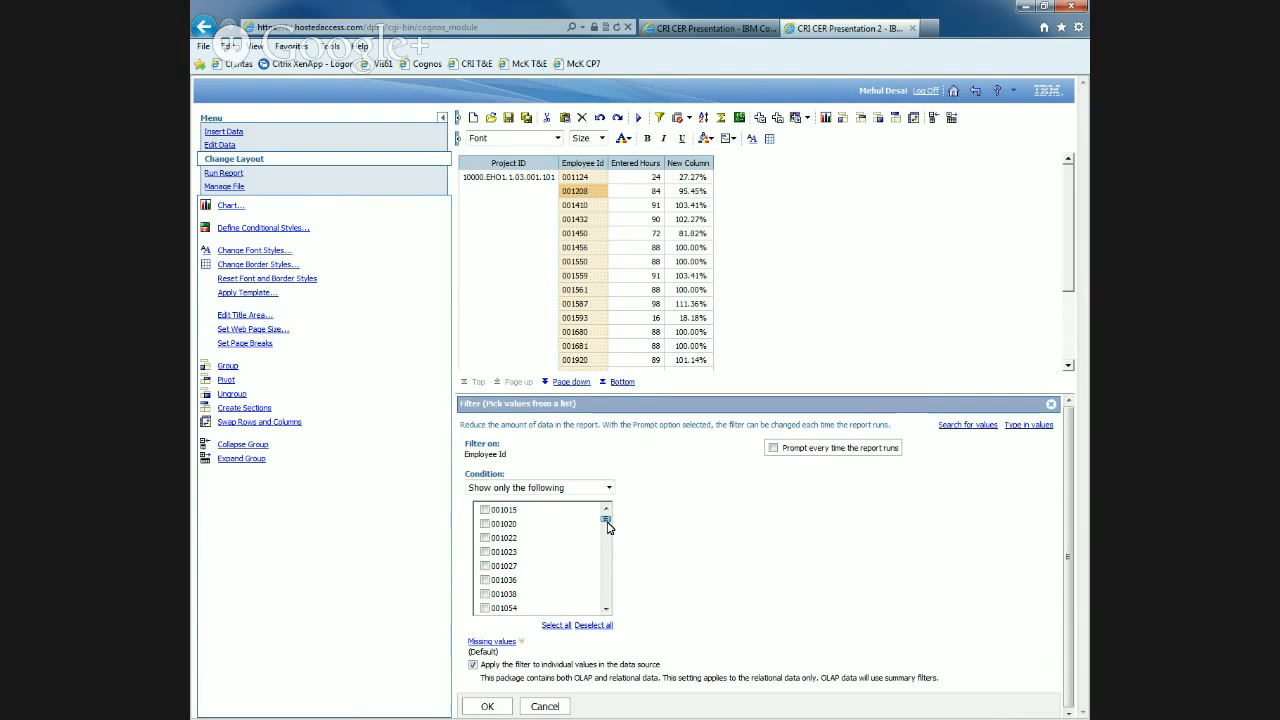
pyautogui.moveTo(607, 526); pyautogui.dragTo(607, 530)
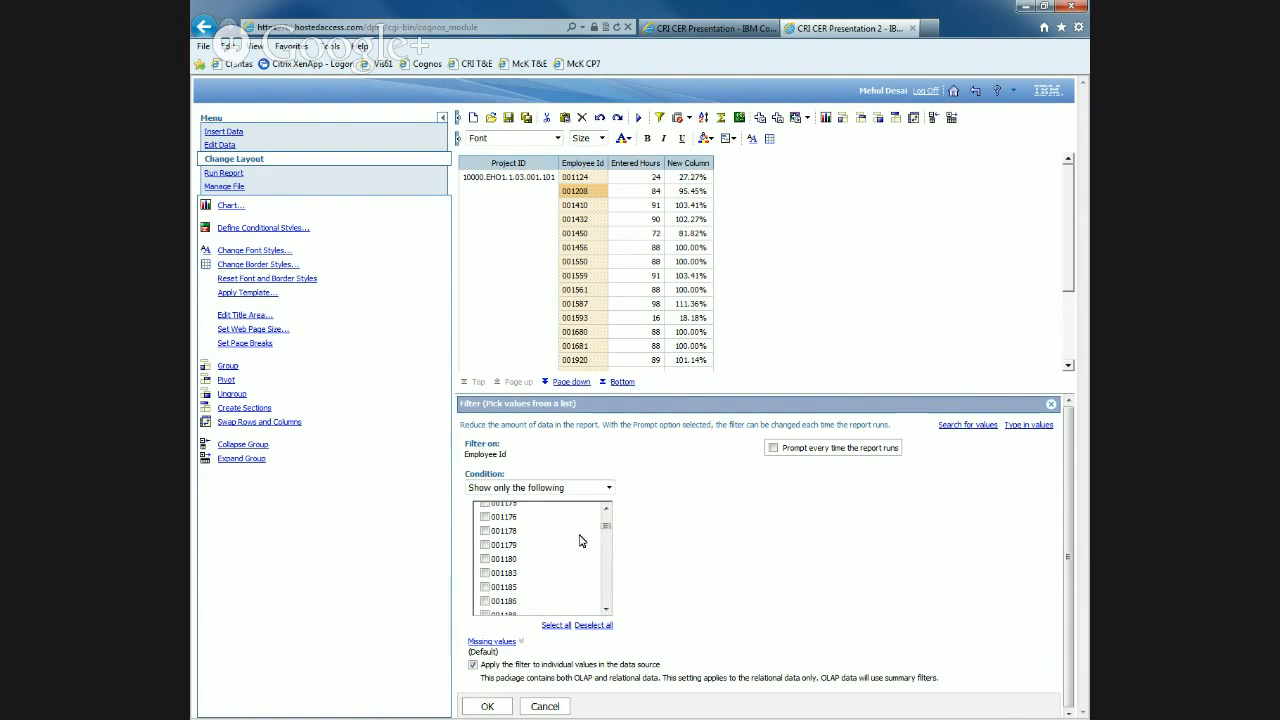
pyautogui.scroll(5, 581, 541)
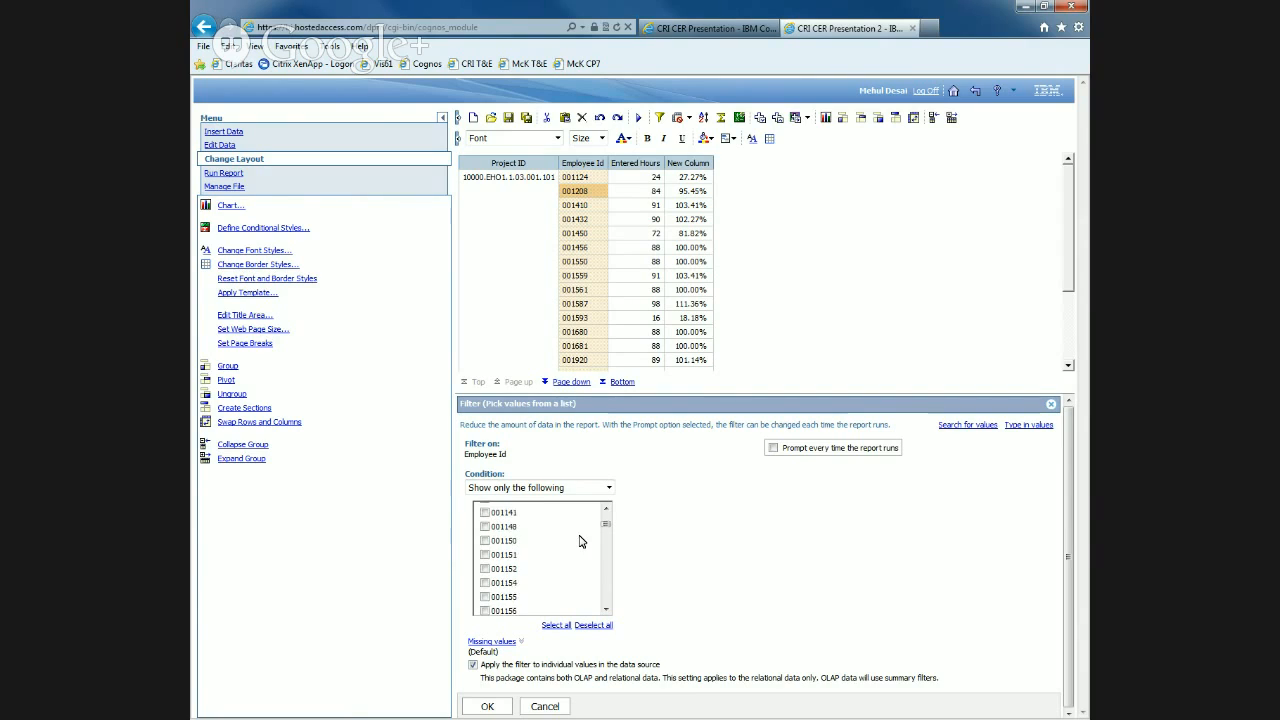
pyautogui.scroll(3, 581, 541)
pyautogui.click(485, 540)
pyautogui.click(773, 450)
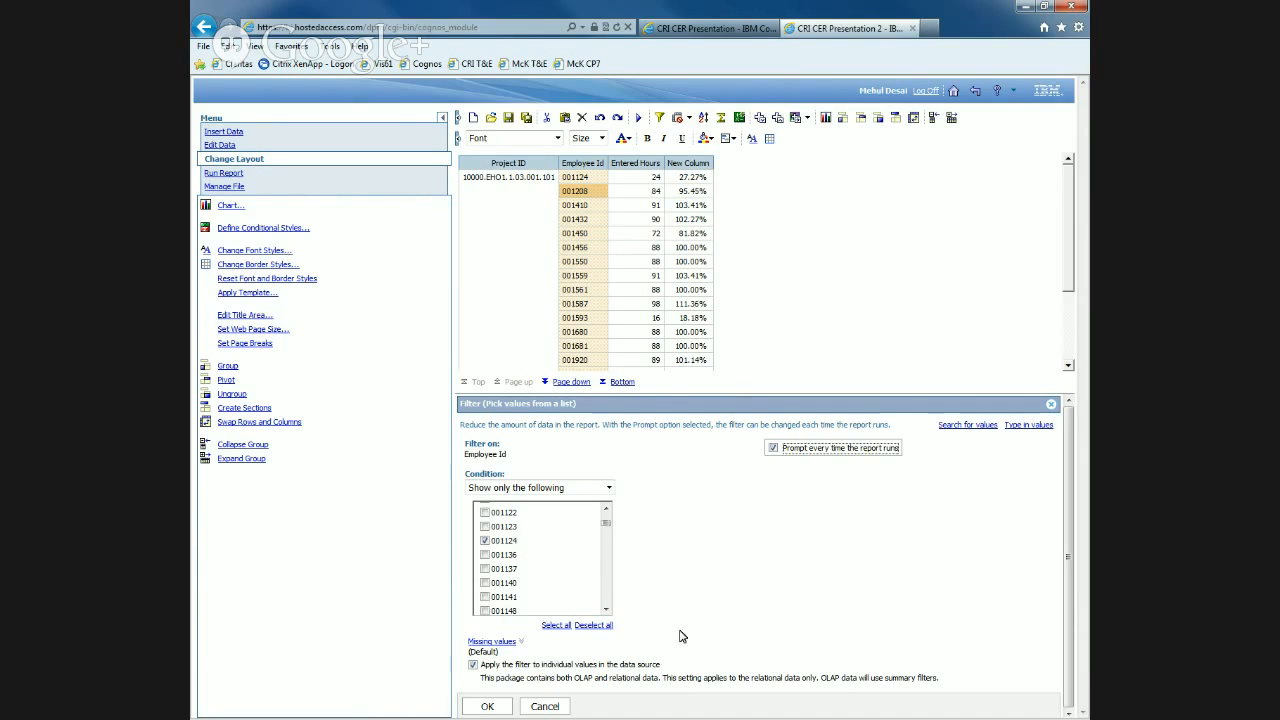
pyautogui.click(488, 707)
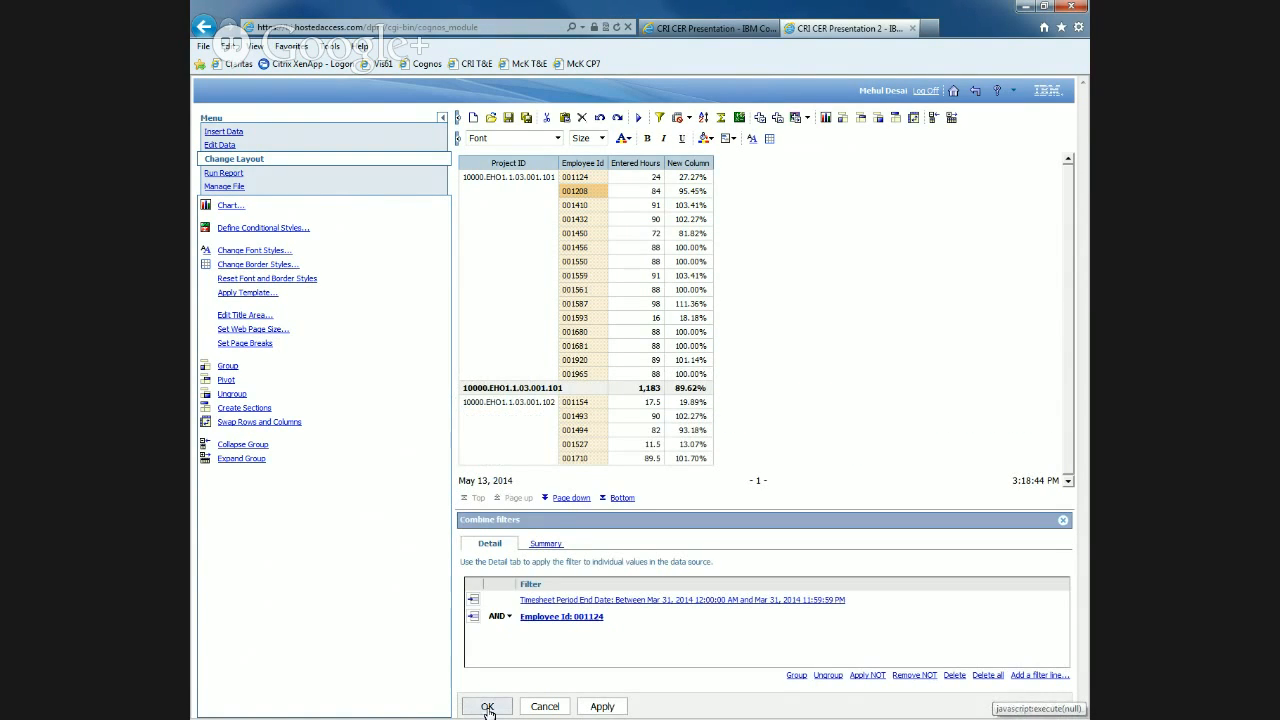
pyautogui.click(488, 707)
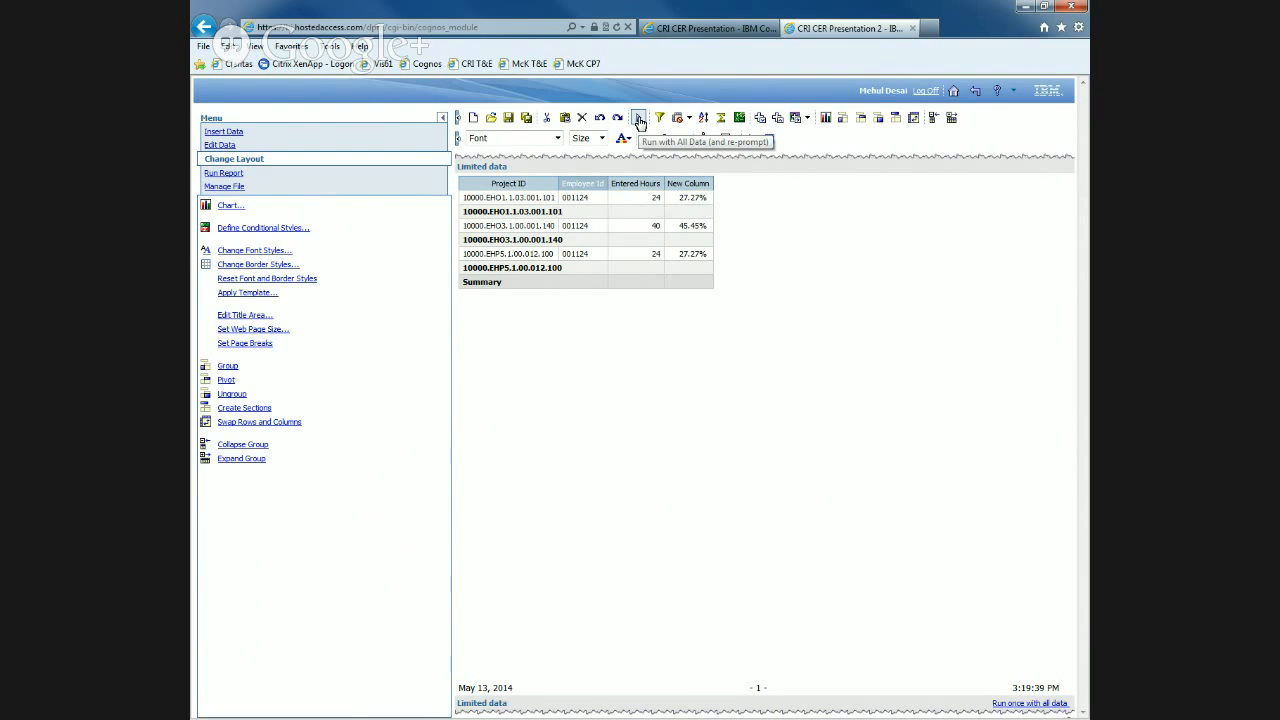
# Run the report with all data, picking a different employee's ID at the Employee Id prompt.
pyautogui.click(638, 119)
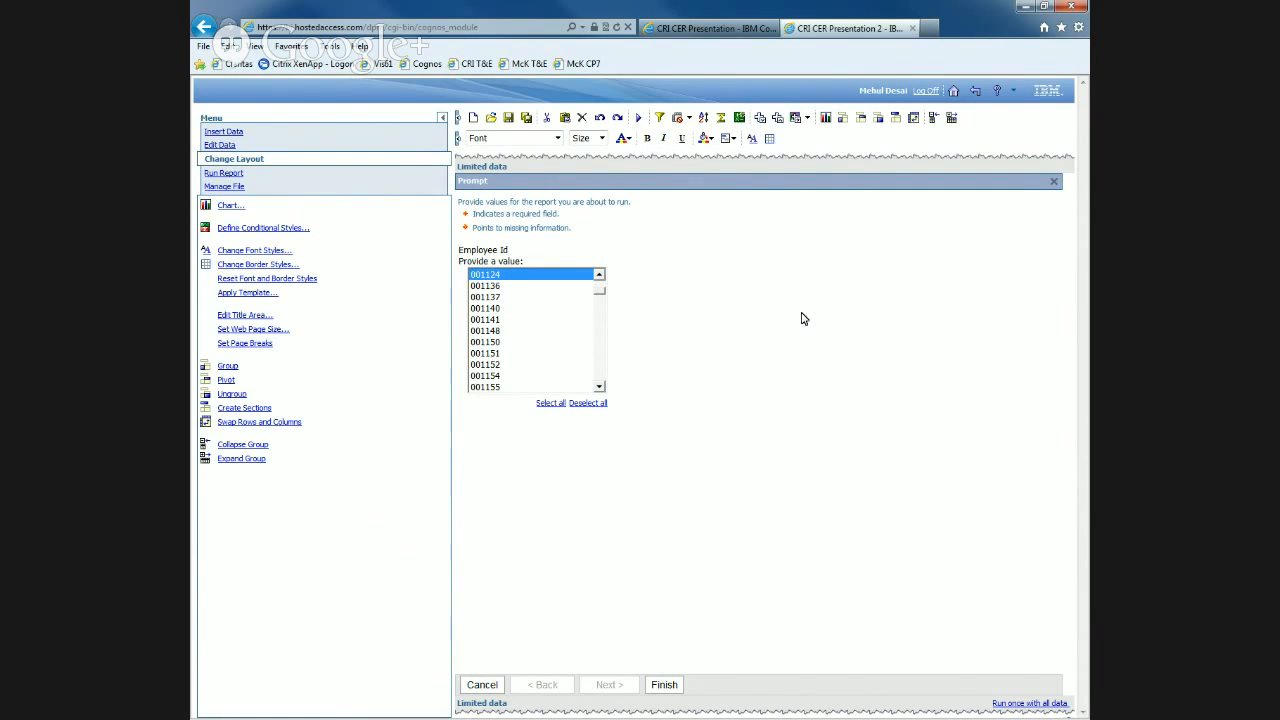
pyautogui.scroll(1, 599, 280)
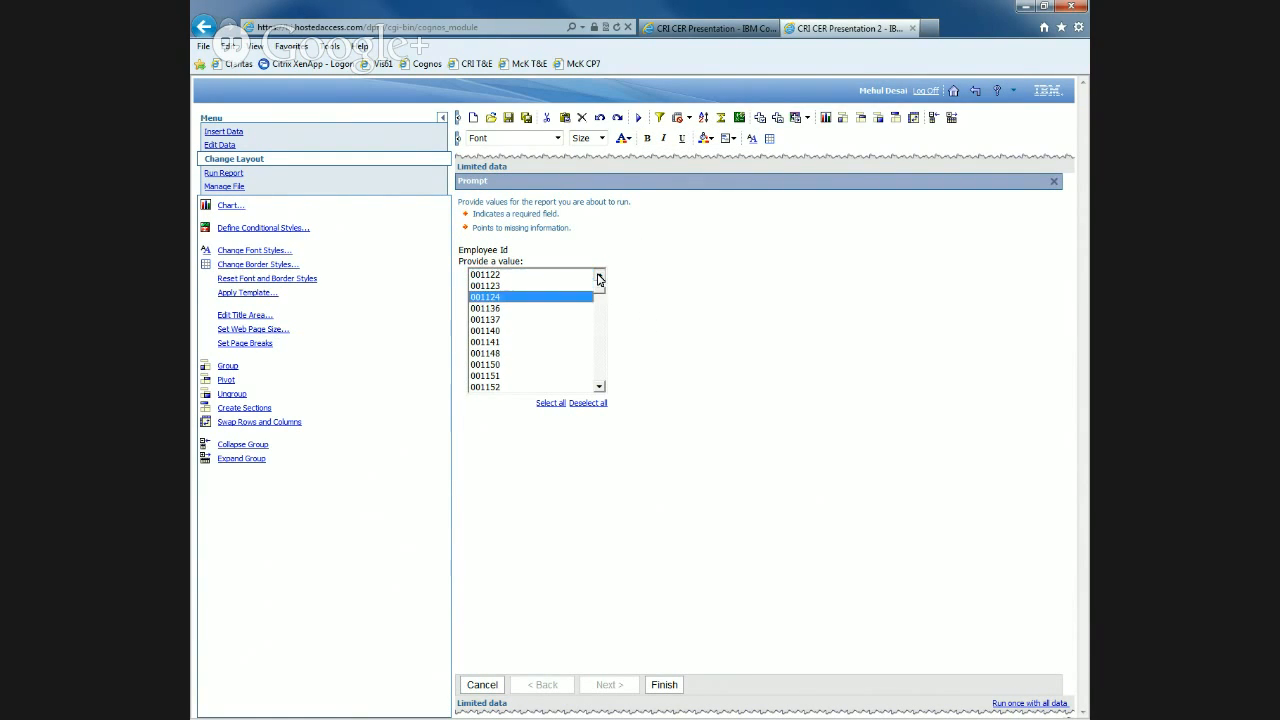
pyautogui.scroll(3, 599, 280)
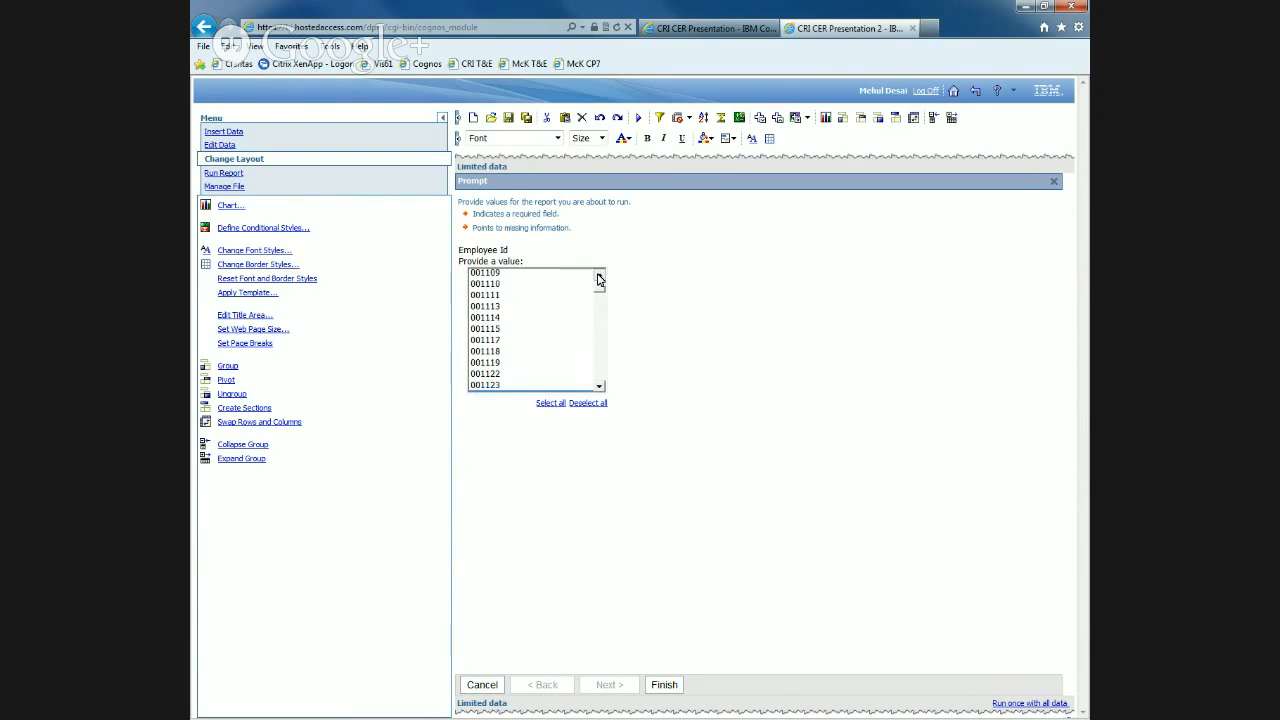
pyautogui.scroll(1, 599, 280)
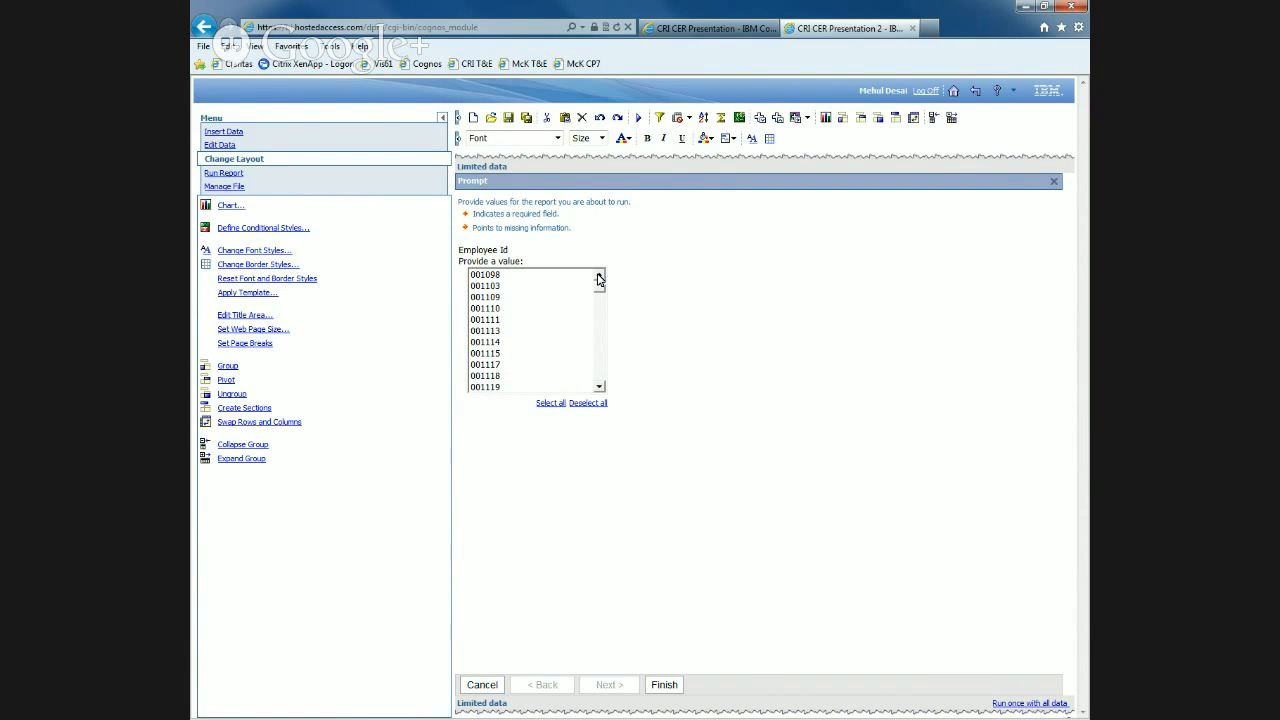
pyautogui.moveTo(599, 280); pyautogui.dragTo(600, 300)
pyautogui.click(482, 309)
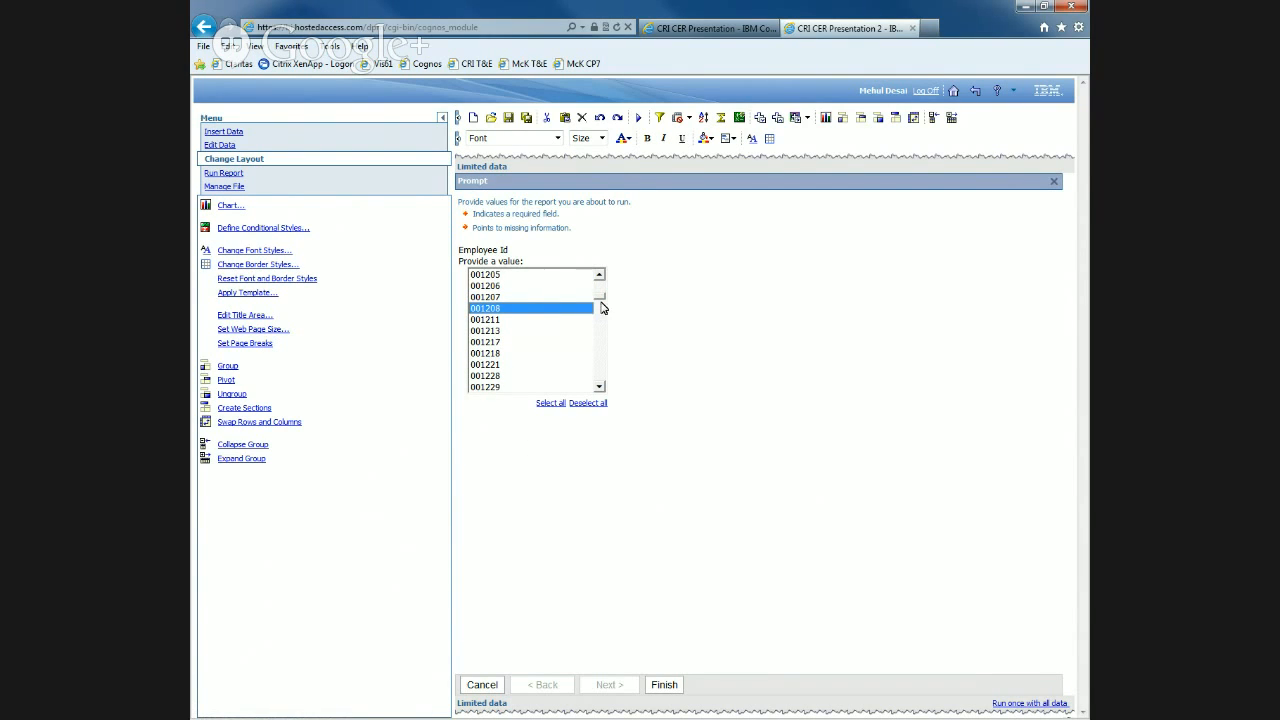
pyautogui.click(663, 686)
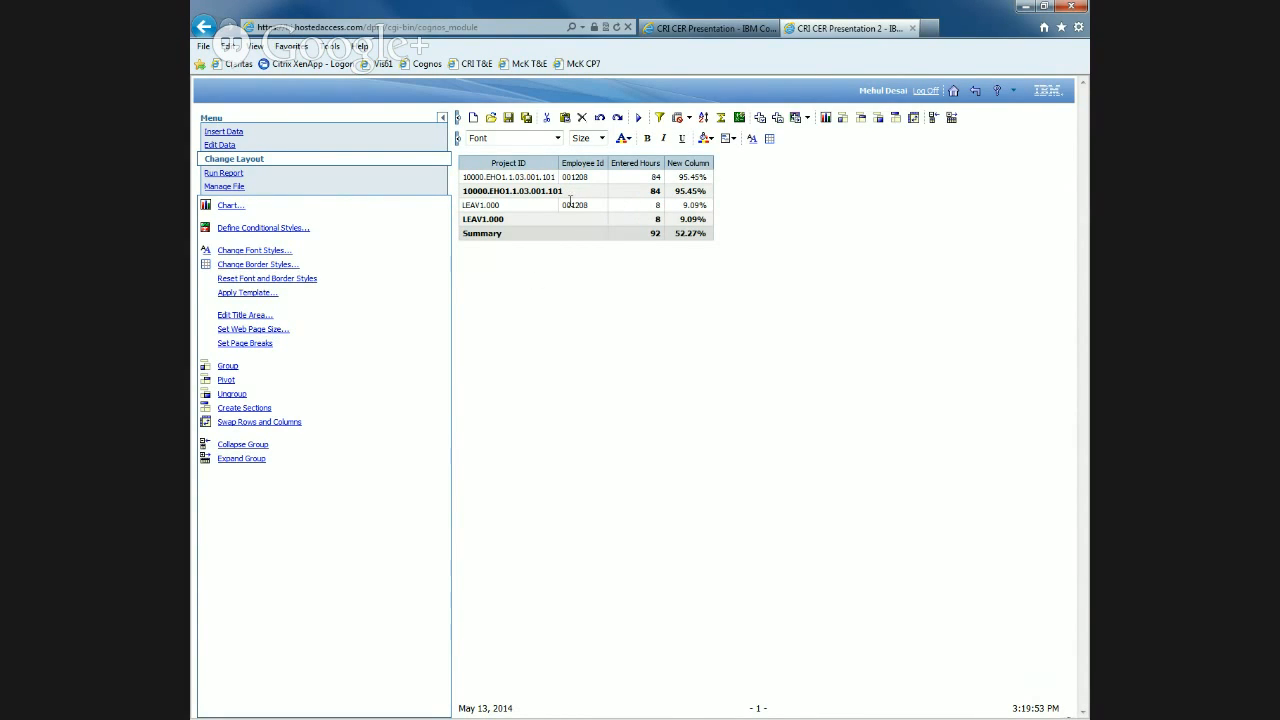
# Rerun the report for multiple employees, selecting a consecutive block of IDs plus three separate earlier ones at the Employee Id prompt.
pyautogui.click(637, 119)
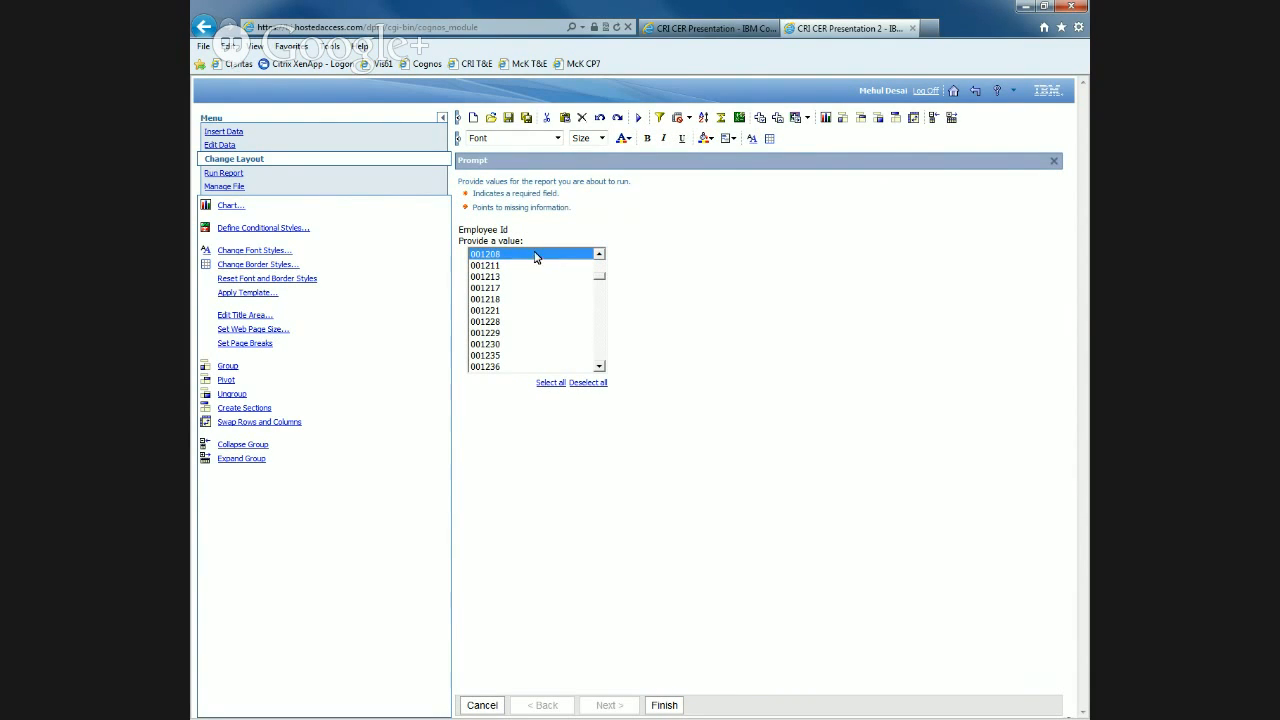
pyautogui.moveTo(535, 257); pyautogui.dragTo(535, 345)
pyautogui.moveTo(598, 273); pyautogui.dragTo(599, 274)
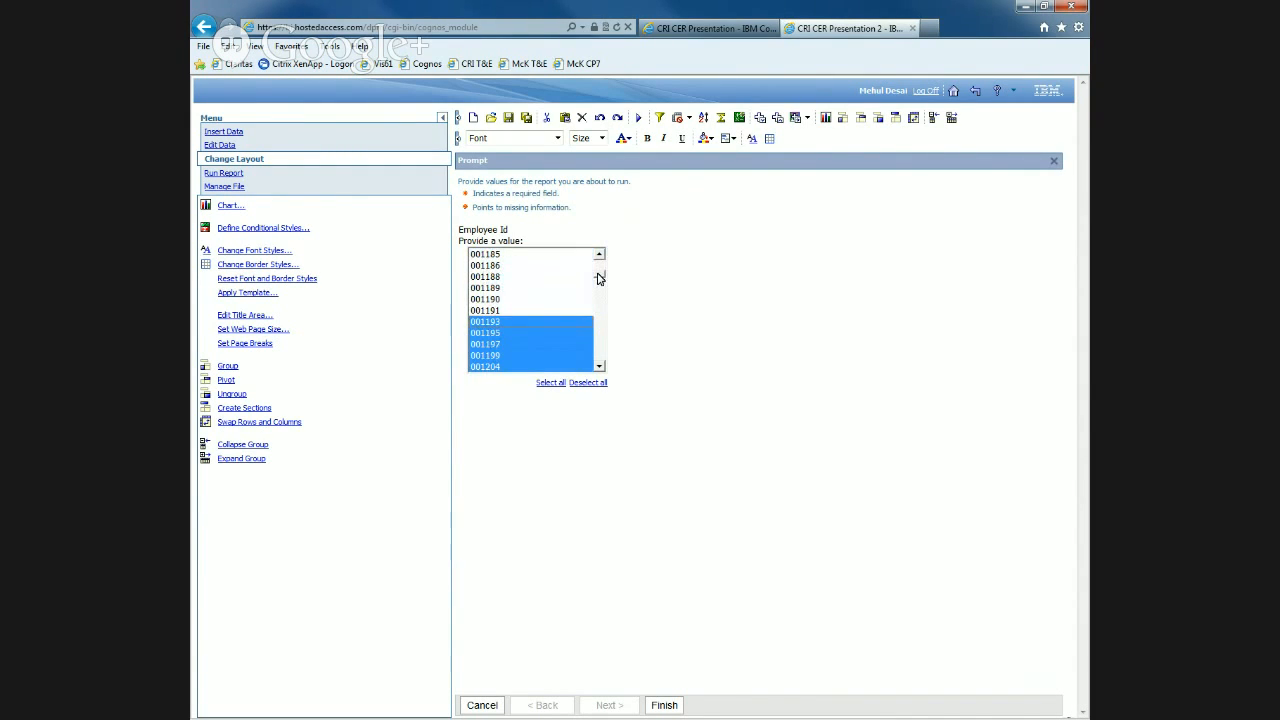
pyautogui.keyDown('ctrl'); pyautogui.click(486, 288); pyautogui.keyUp('ctrl')
pyautogui.keyDown('ctrl'); pyautogui.click(494, 265); pyautogui.keyUp('ctrl')
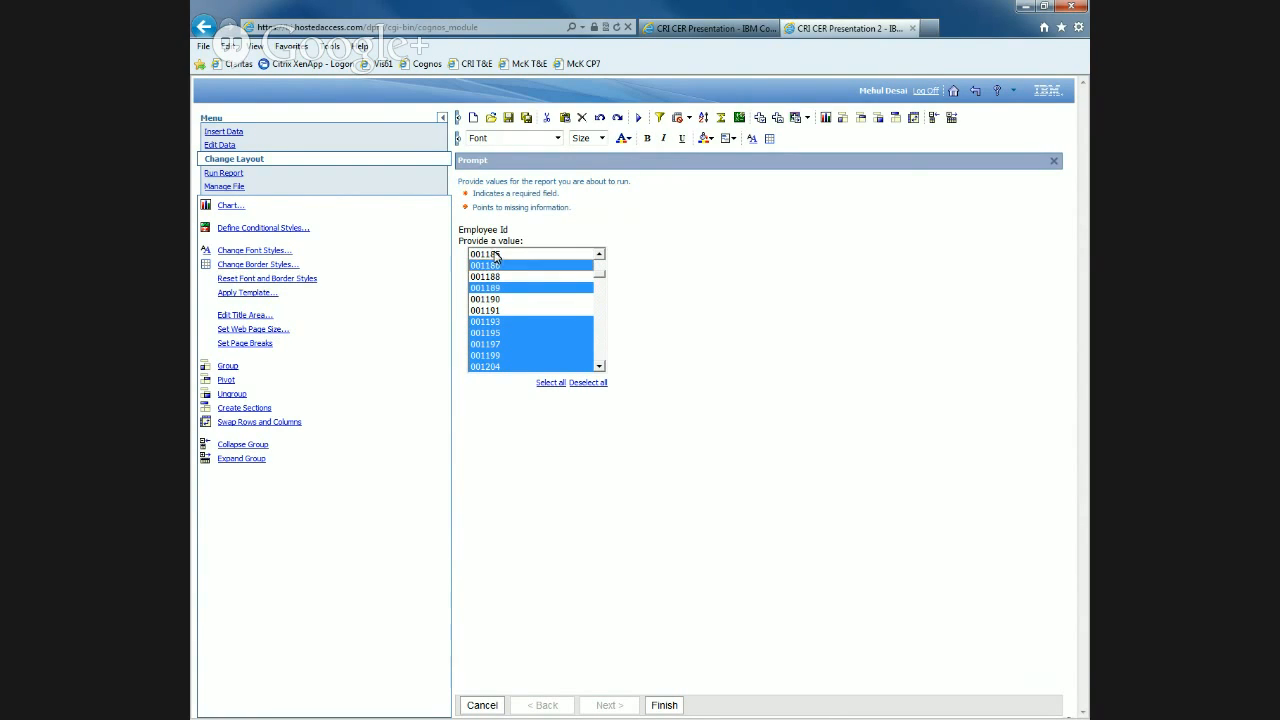
pyautogui.keyDown('ctrl'); pyautogui.click(496, 255); pyautogui.keyUp('ctrl')
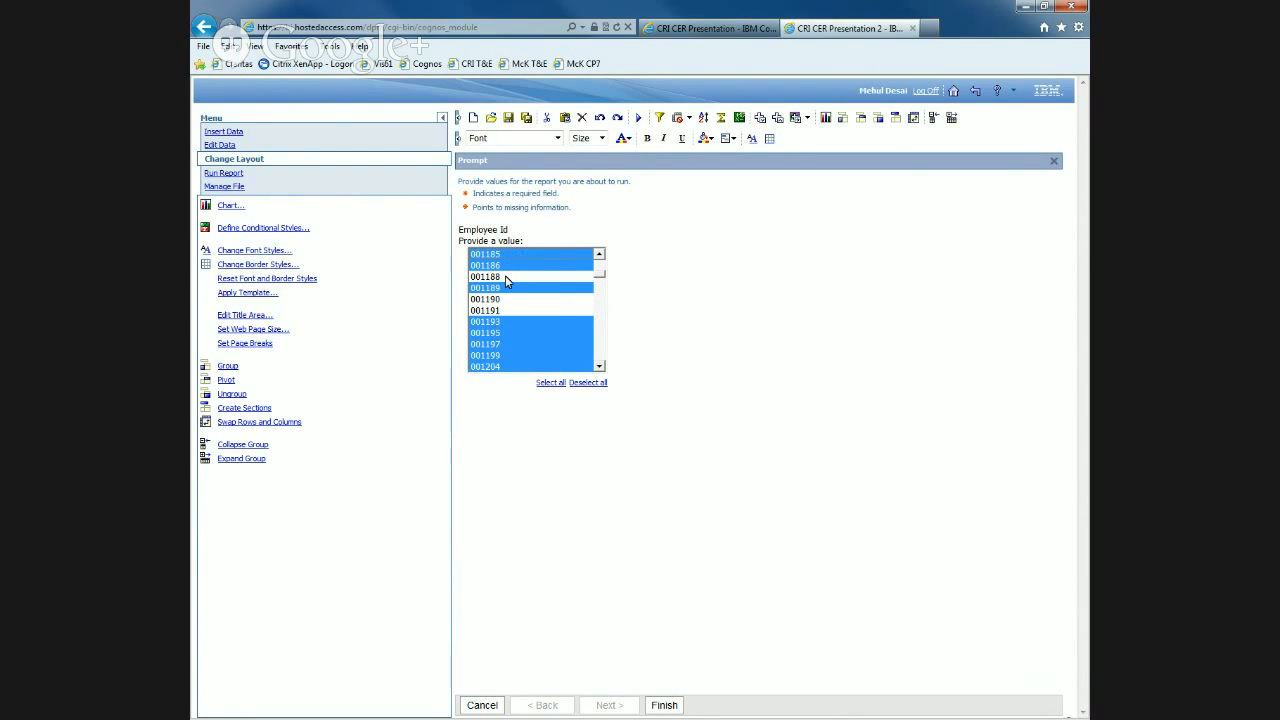
pyautogui.click(664, 706)
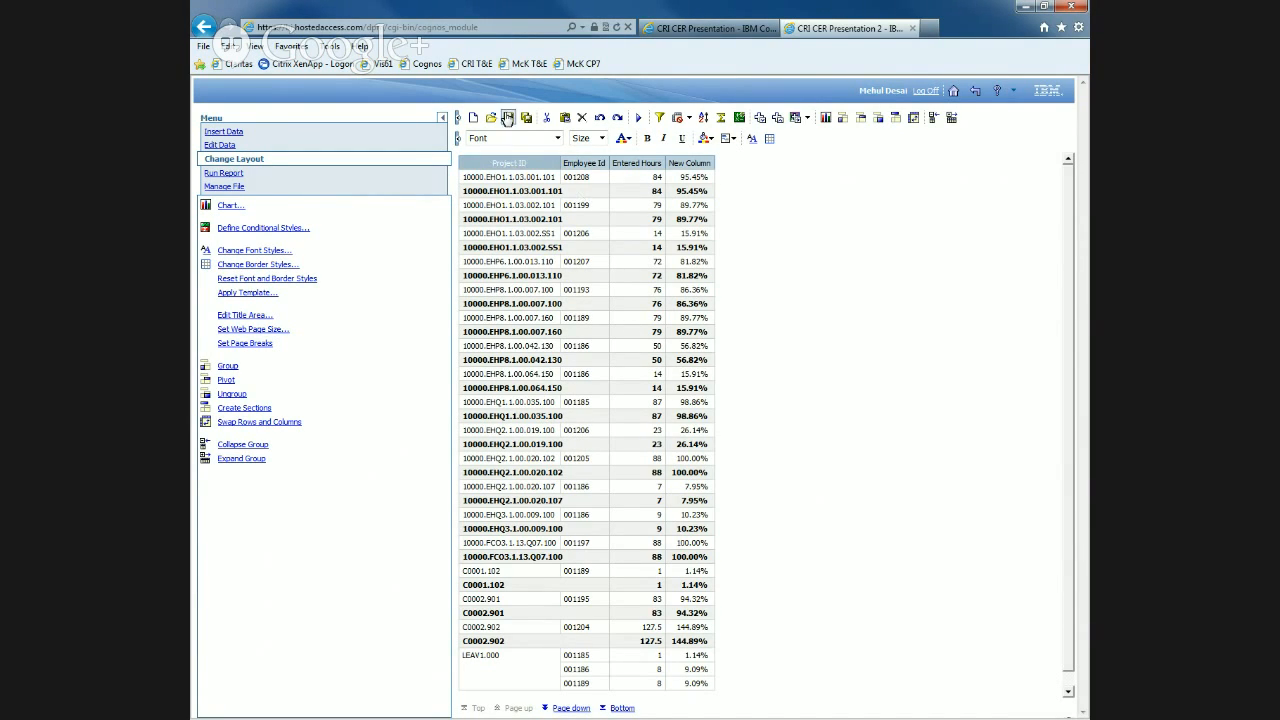
# View the multi-employee timesheet report in PDF format.
pyautogui.click(218, 174)
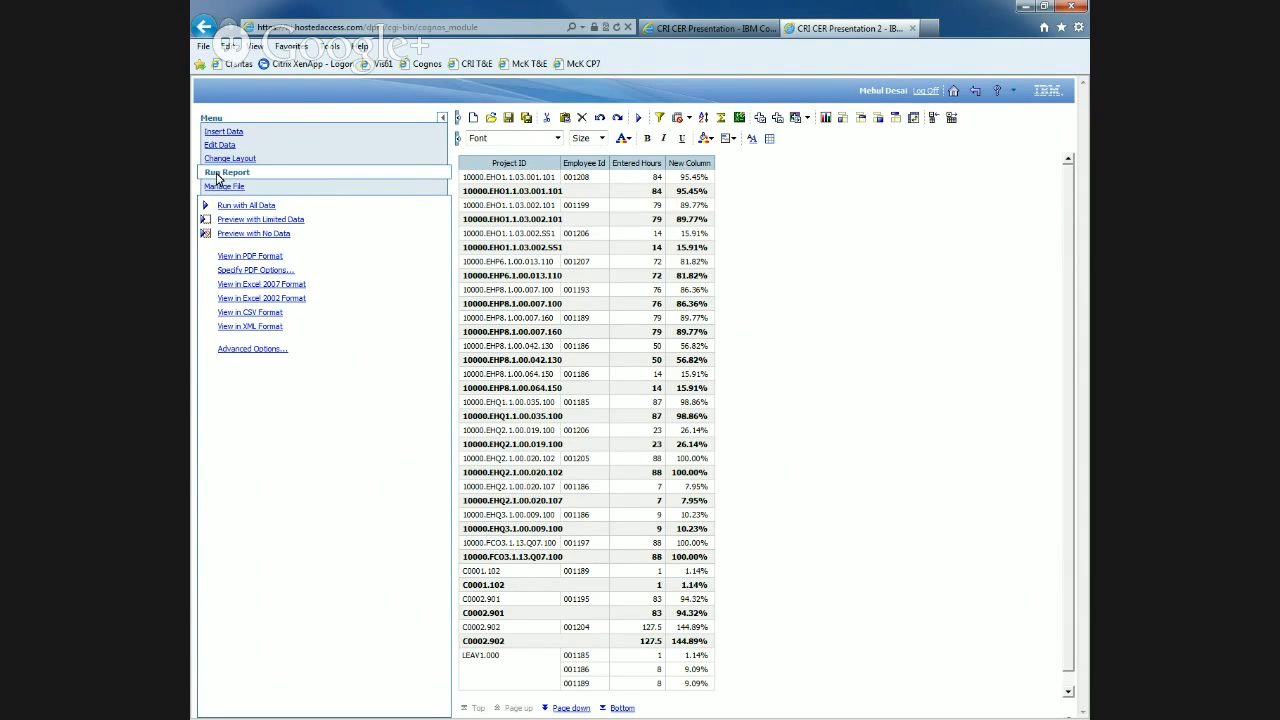
pyautogui.click(263, 258)
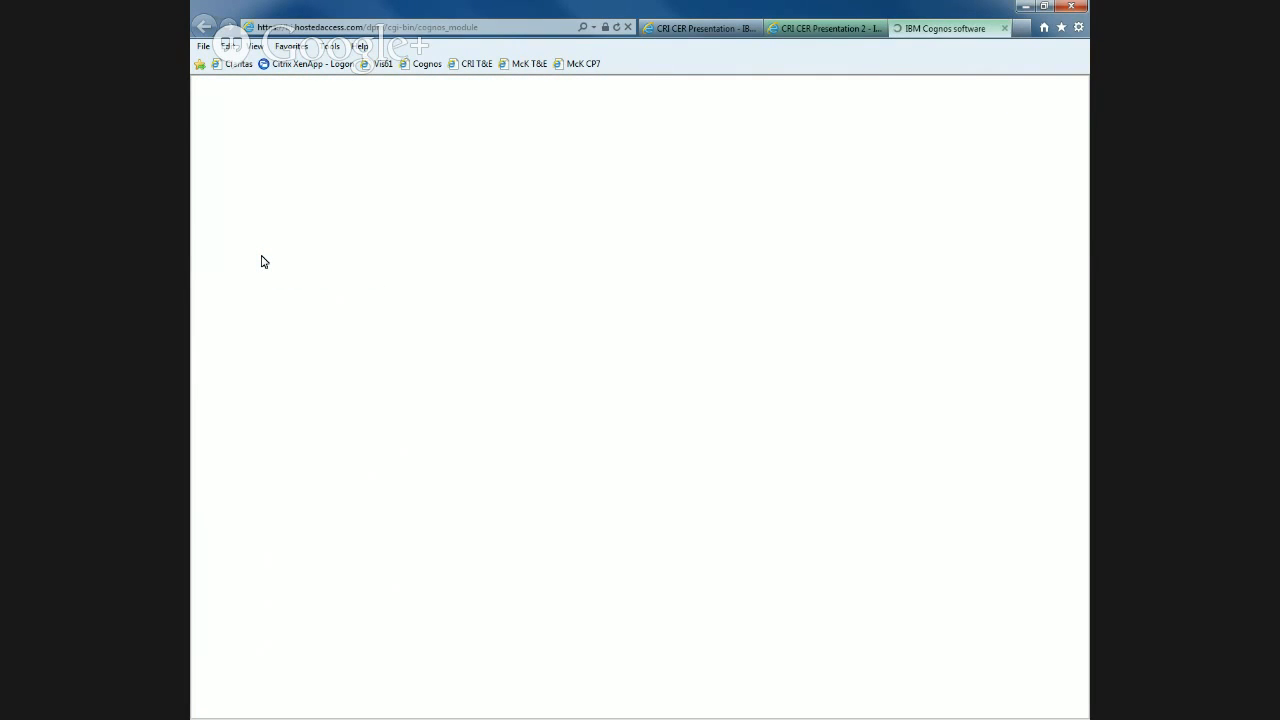